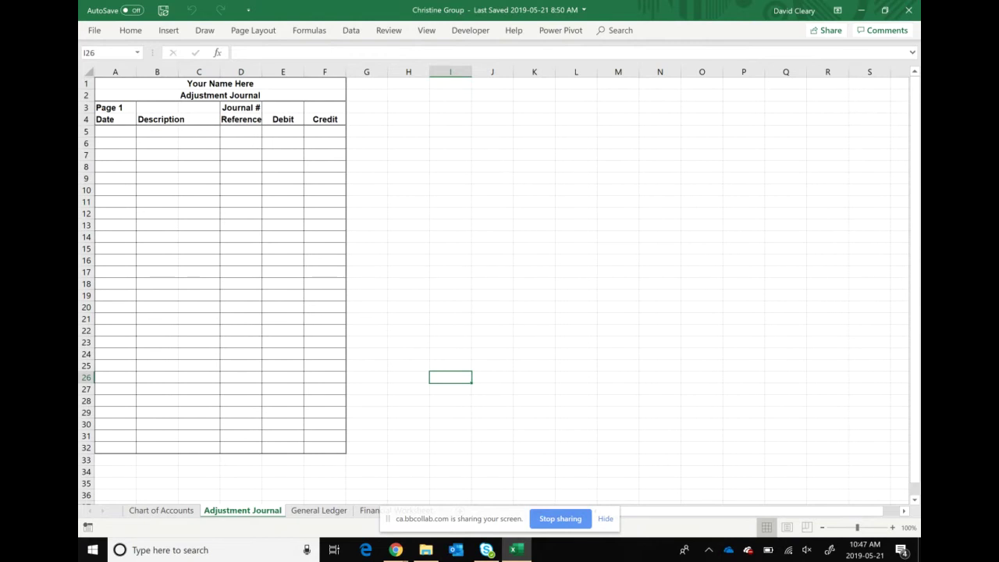
- Enter the date "Jan 1st" in cell A5 of the Adjustment Journal
click(115, 130)
text(Jan 1sr)
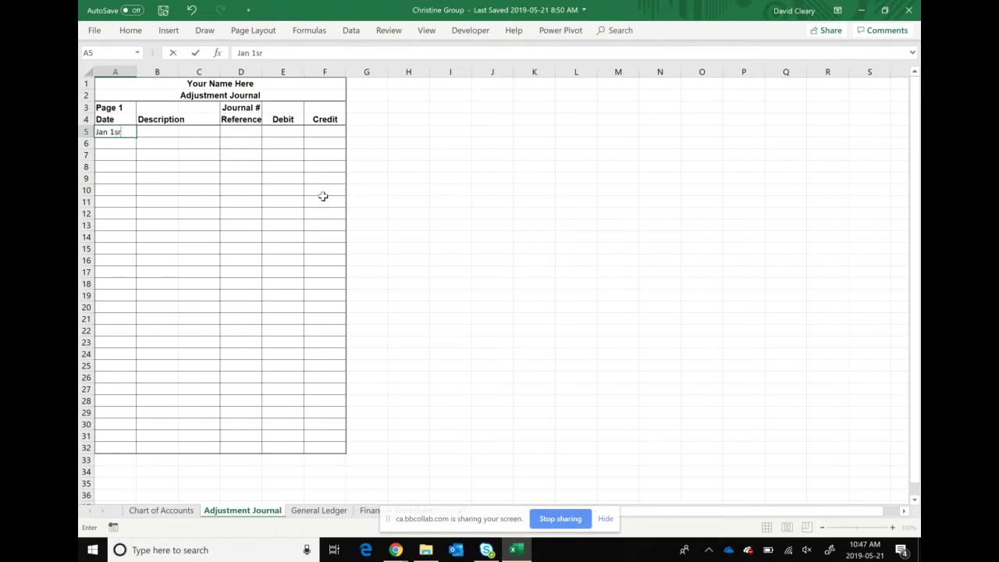
key(Tab)
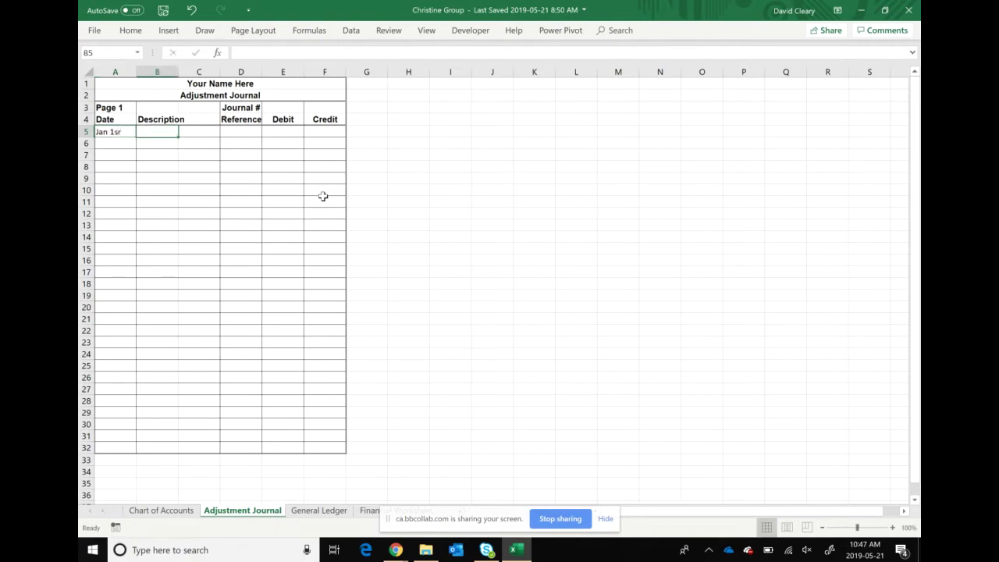
key(Left)
text(Jan )
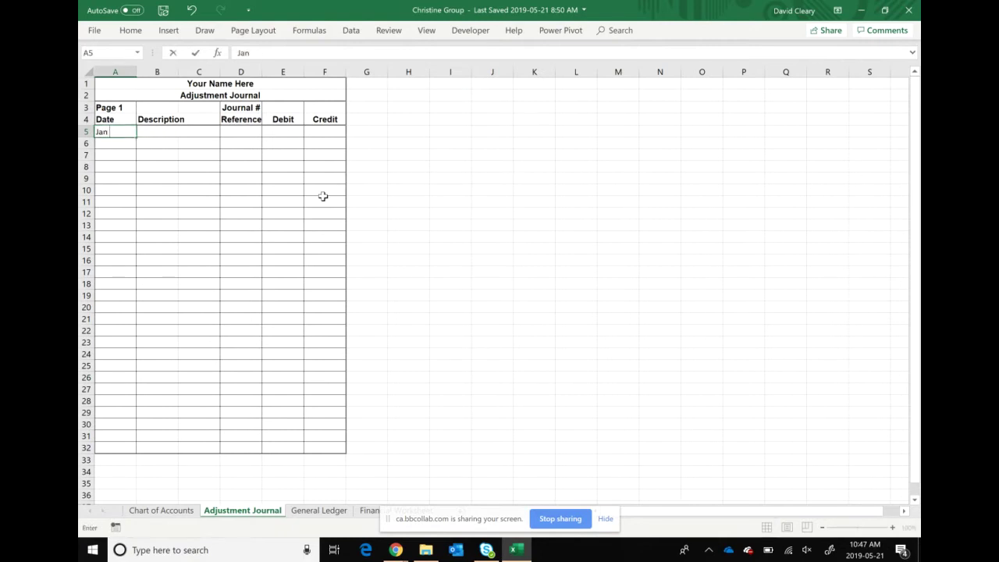
text(1st)
key(Return)
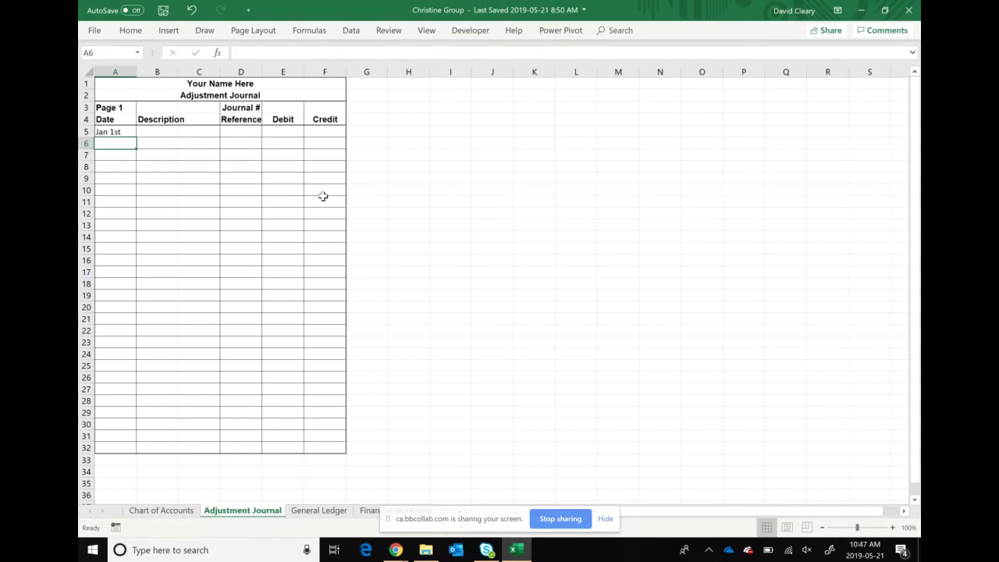
- Record "Depreciation Expense" as the row 5 description, with journal reference 1 and a debit of 350
key(Up)
key(Right)
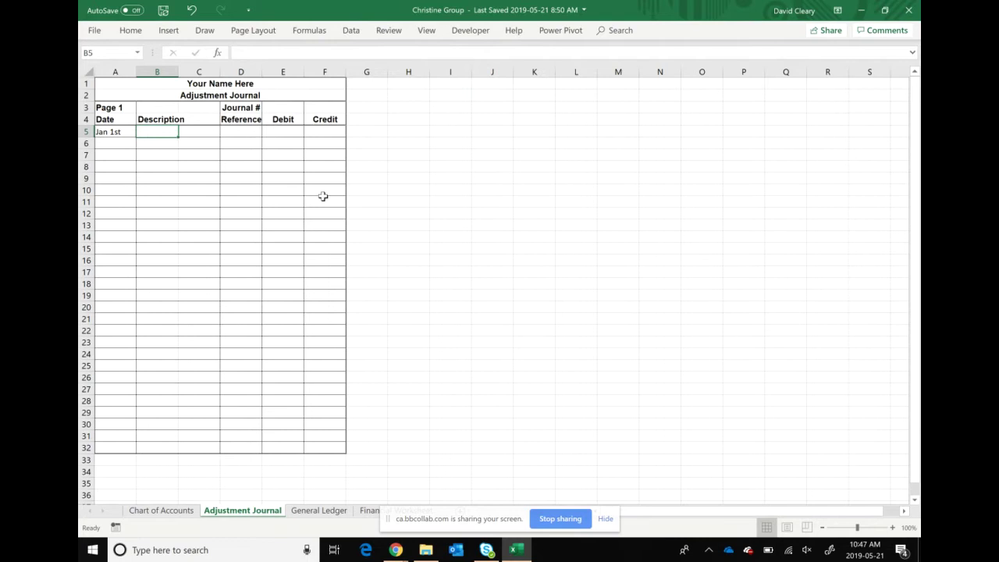
text(Depreci)
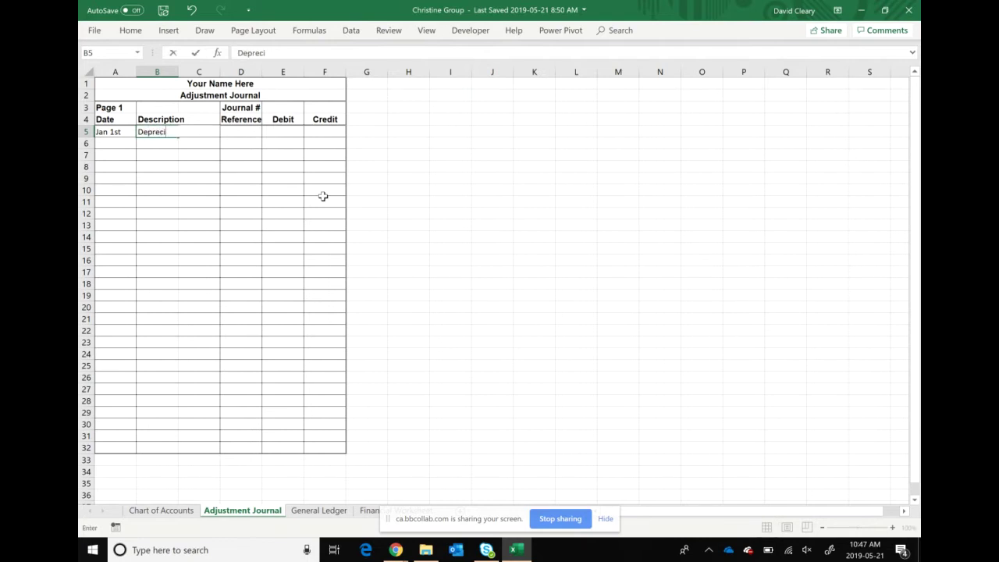
text(ation Expense)
key(Tab)
key(Tab)
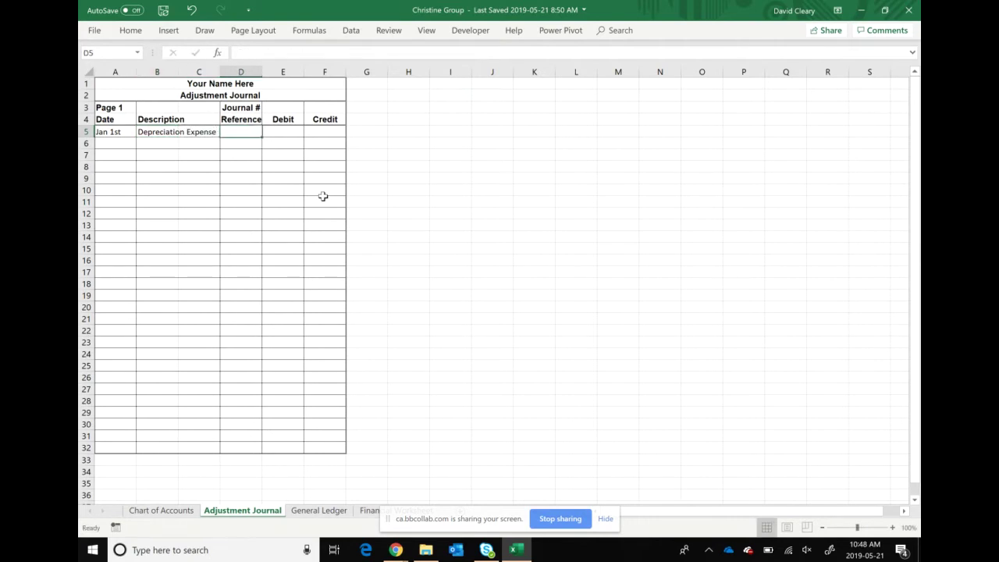
text(1)
key(Tab)
text(350)
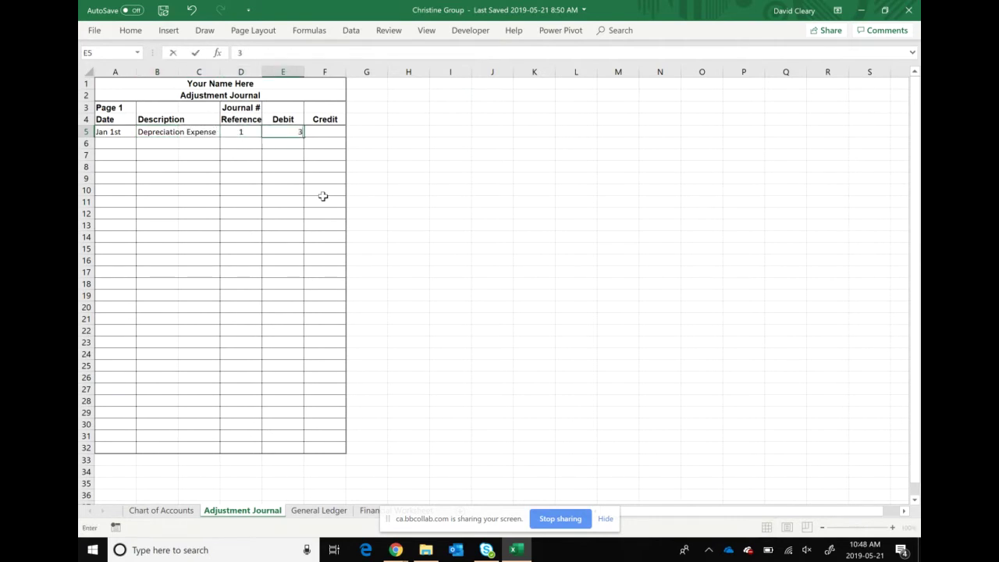
key(Return)
- Enter "Accumulated Depreciatin" in C6 and autofit column C to that text
key(Left)
key(Left)
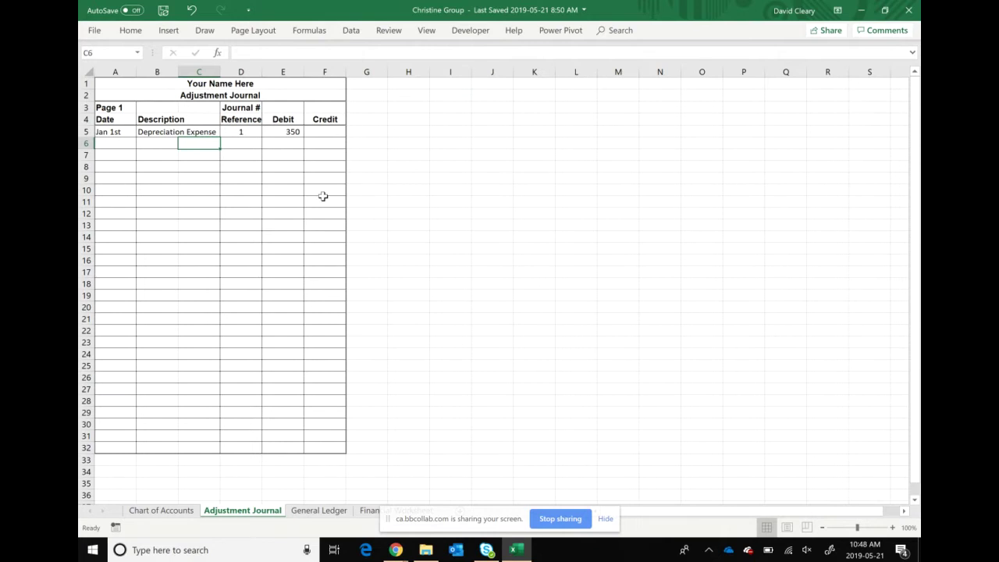
text(A)
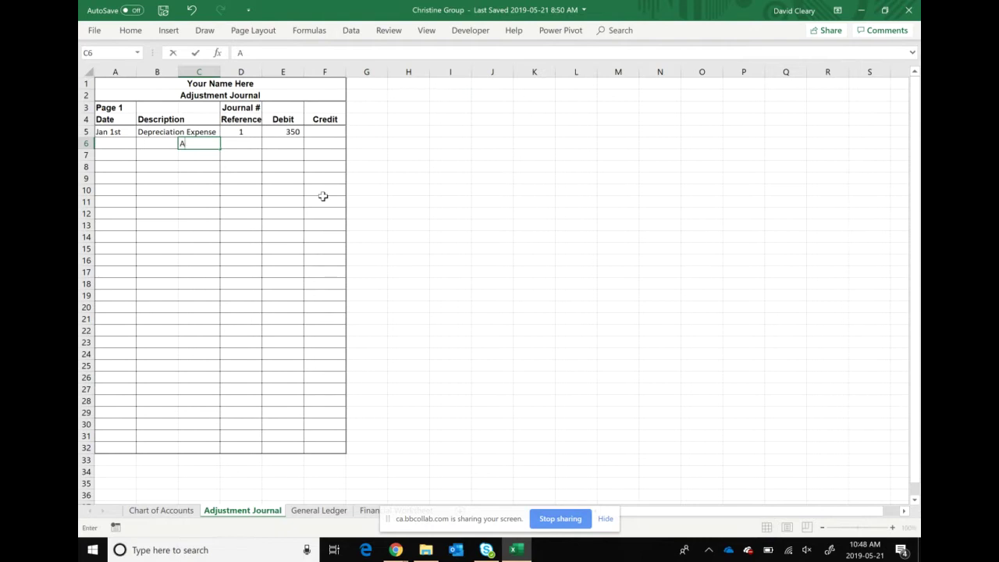
text(ccumulated Depreciatin)
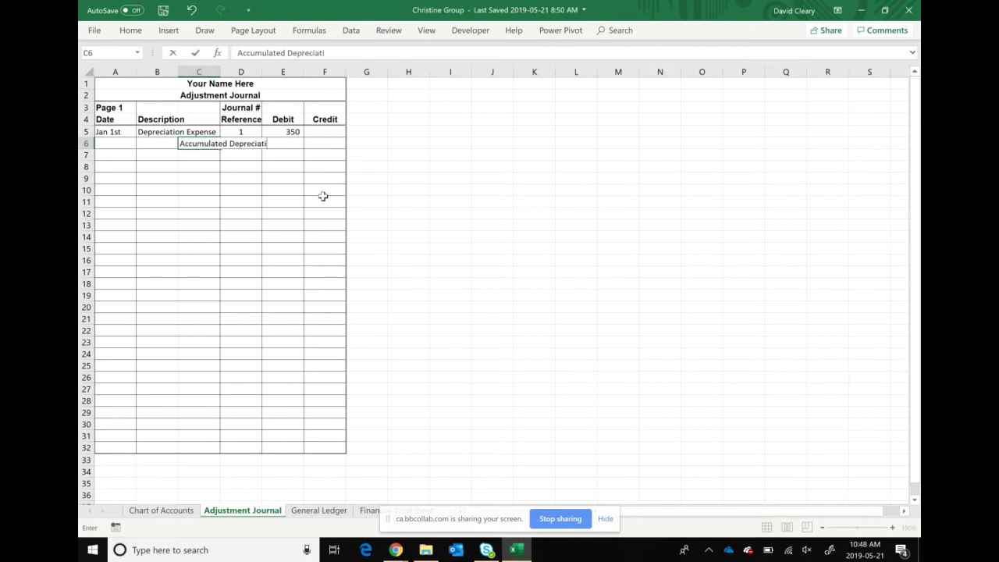
key(Return)
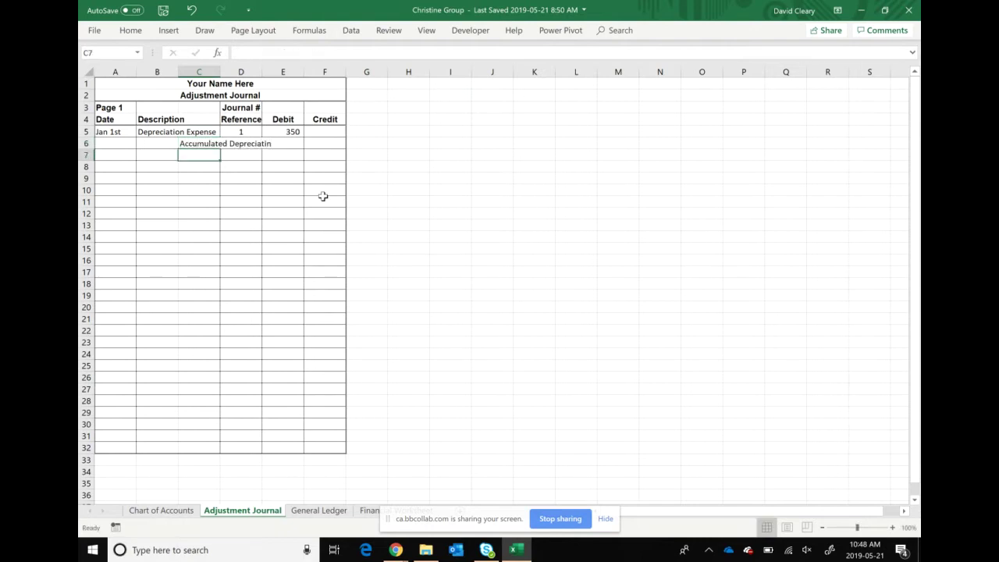
double_click(220, 71)
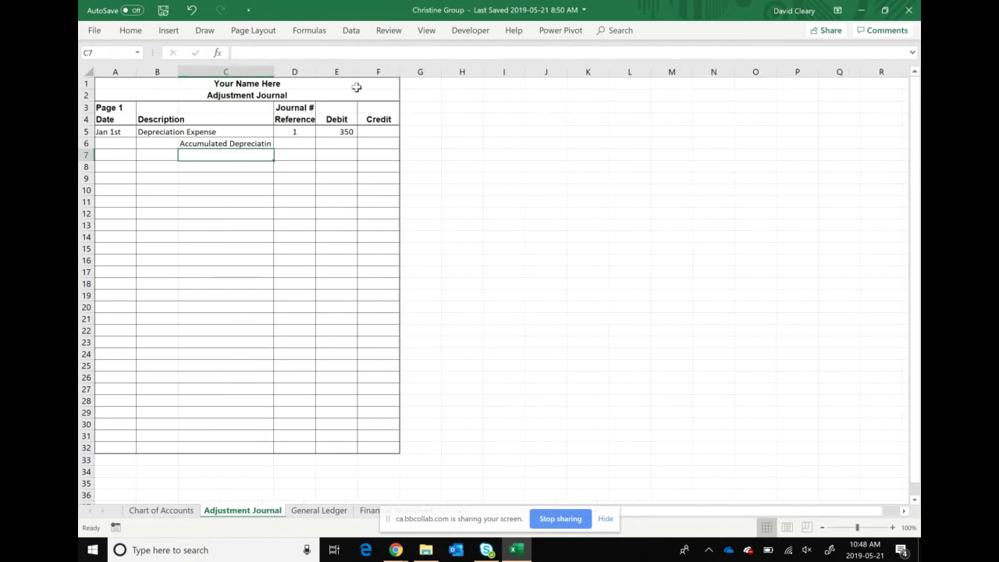
- Enter a credit of 350 in F6 for the accumulated depreciation line
click(384, 144)
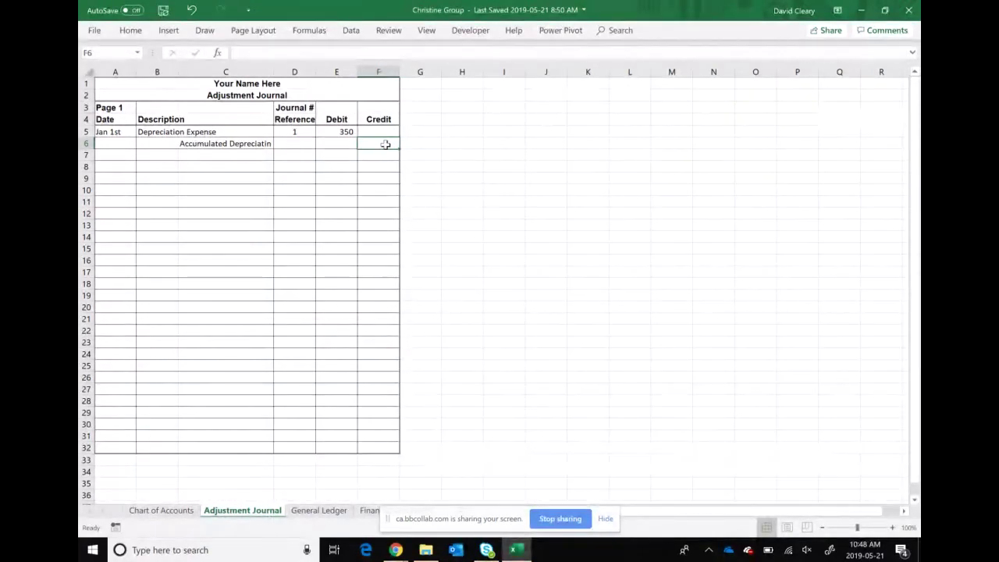
text(350)
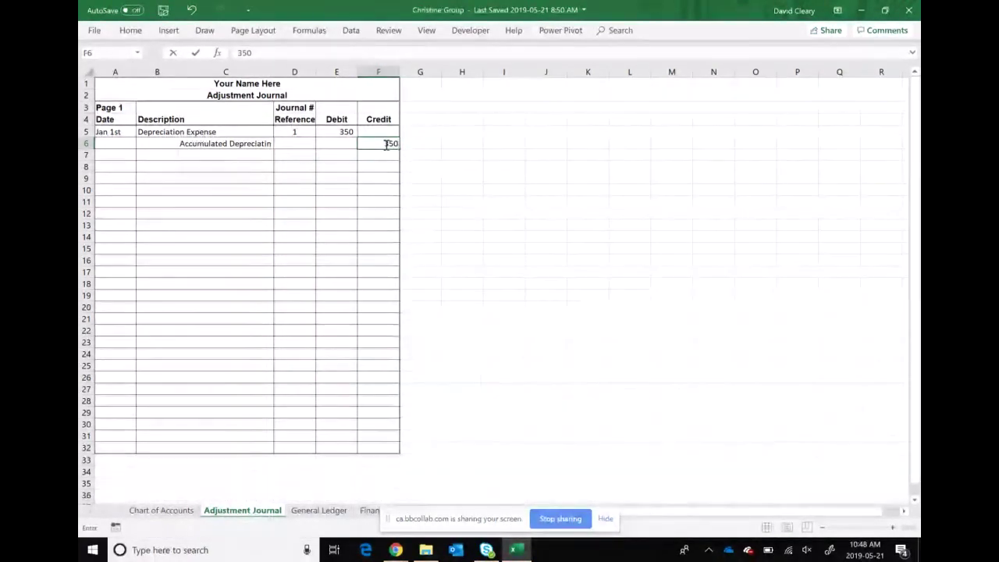
key(Return)
- Enter the explanation "To record a months worth of deprecation" in B7 and widen column C so it fits the description area
key(Left)
key(Left)
key(Left)
key(Left)
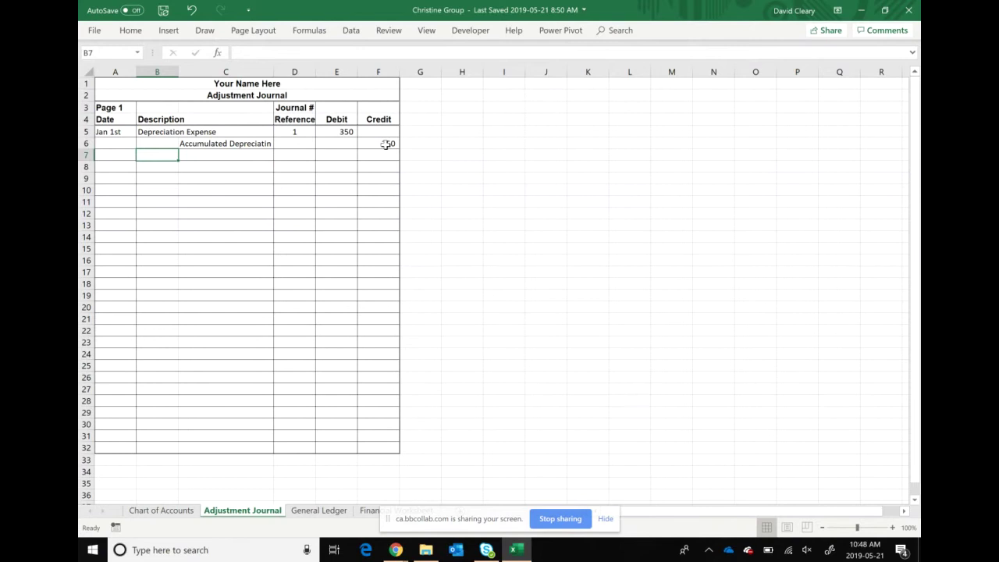
text(To re)
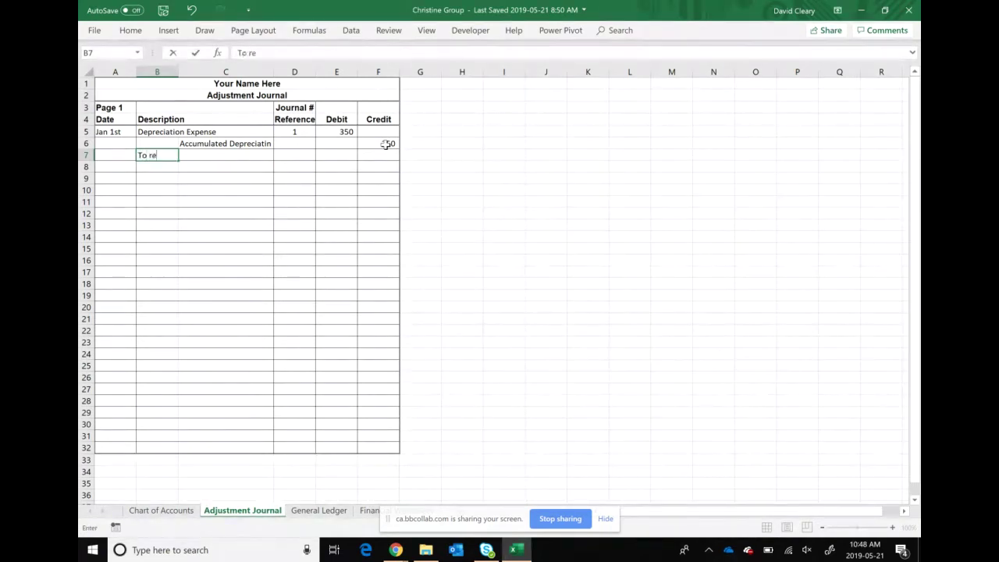
text(cord a months w)
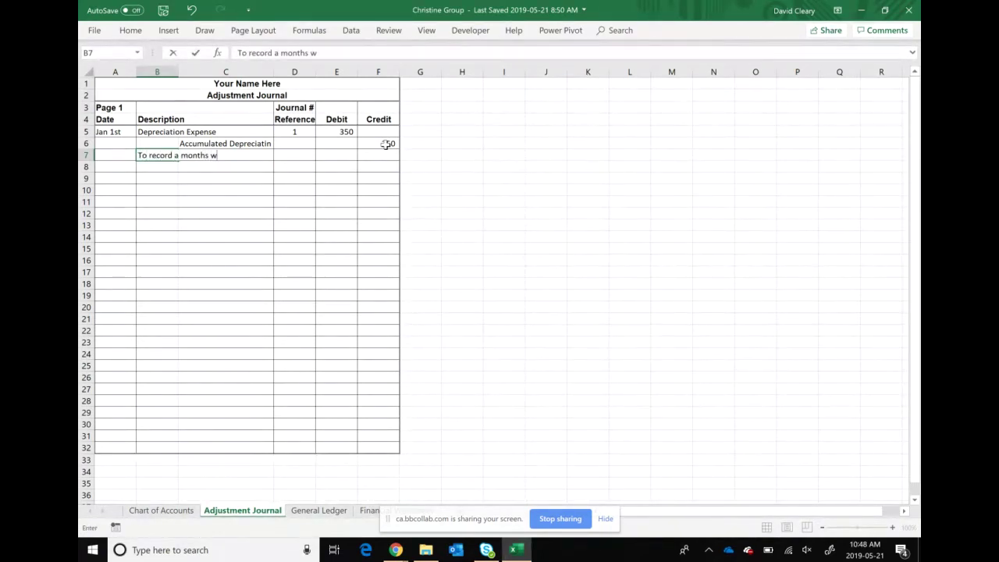
text(orth of d)
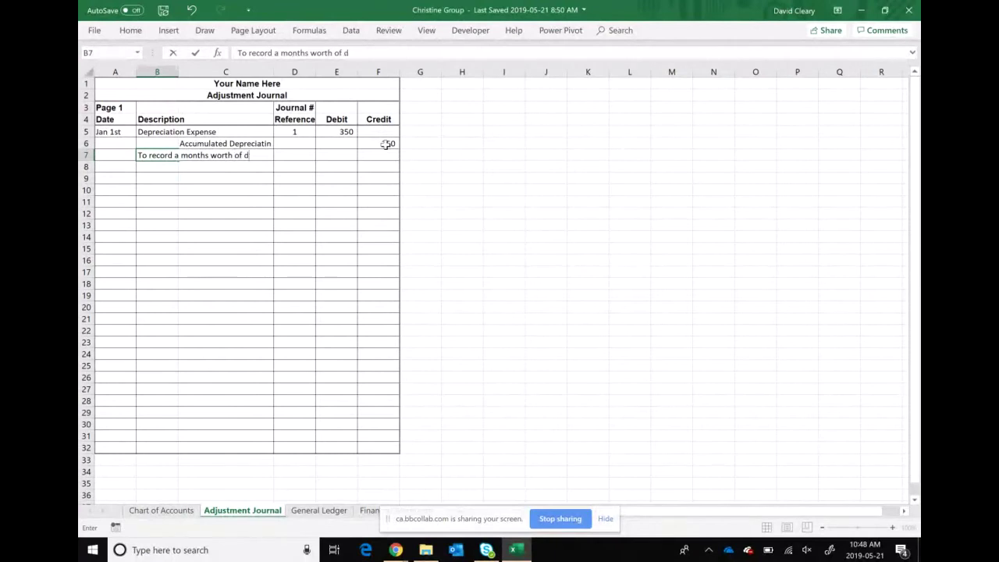
text(eprecation)
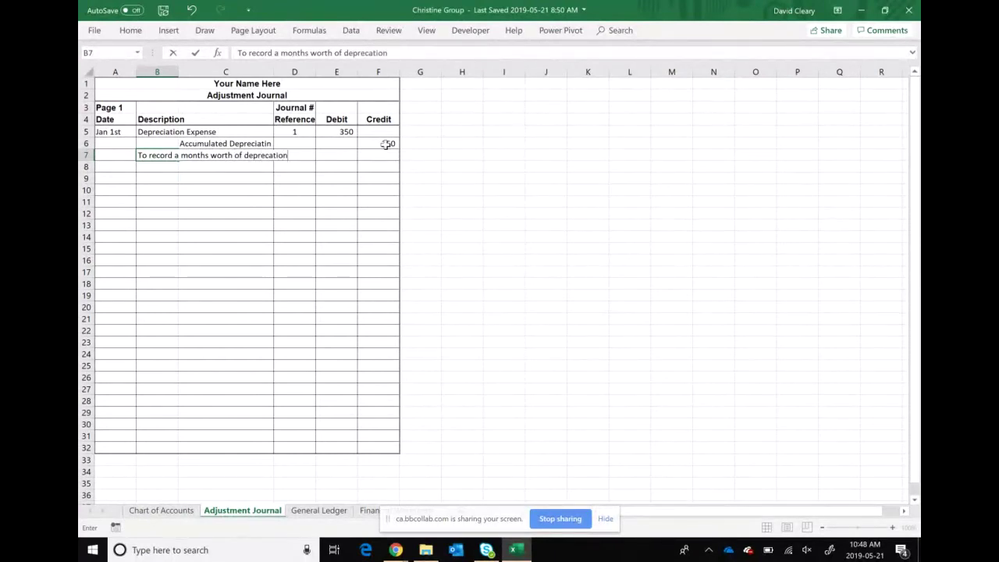
key(Return)
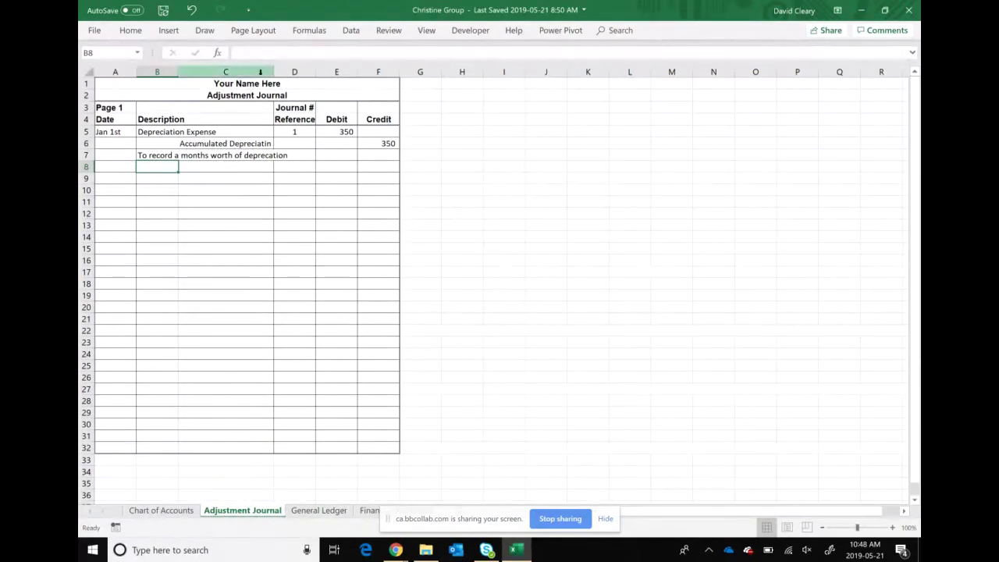
drag(275, 71, 298, 74)
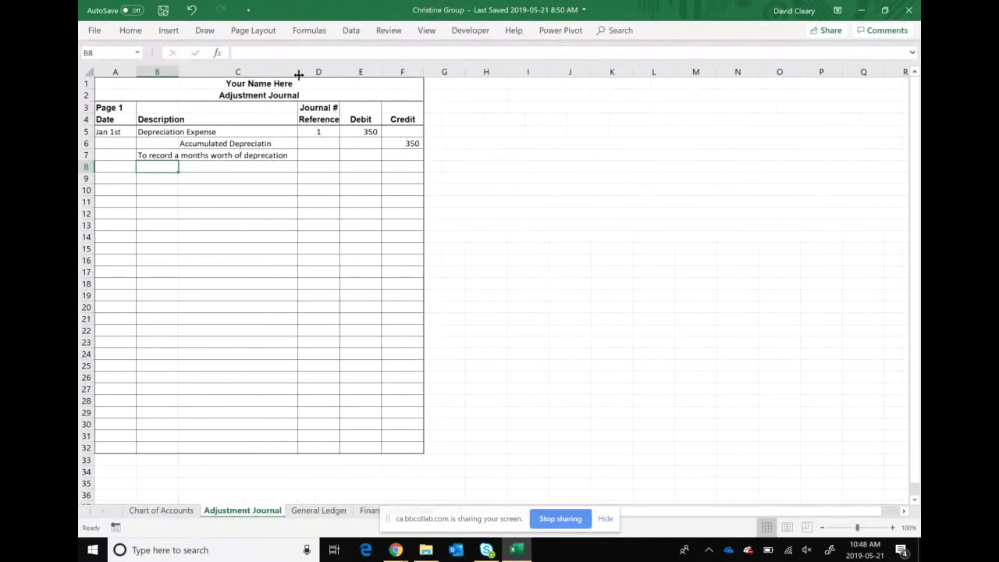
click(214, 229)
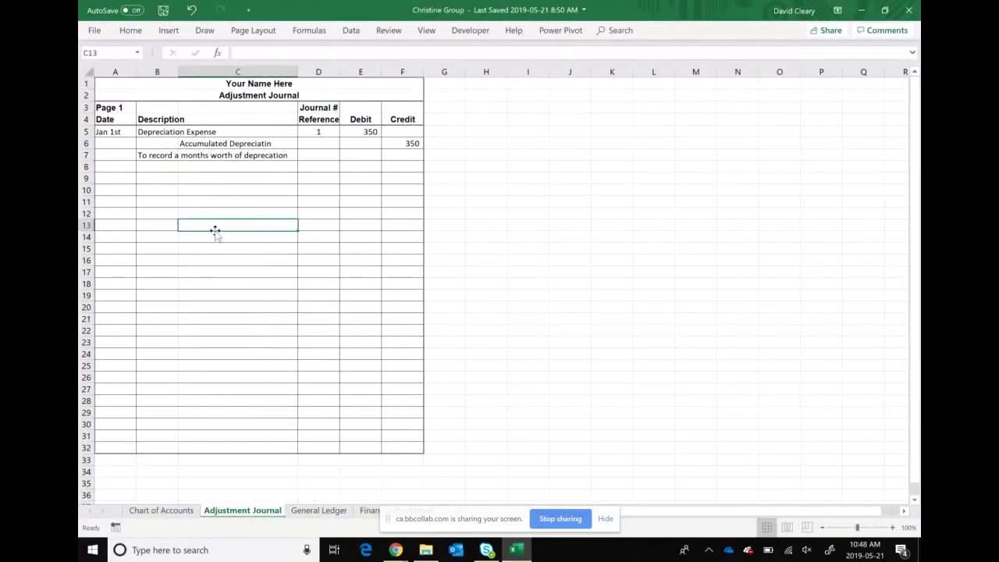
- Start a second entry in row 9 dated "Jan 1st" for "Cash", with journal reference 2 and a debit of 10,000
click(112, 179)
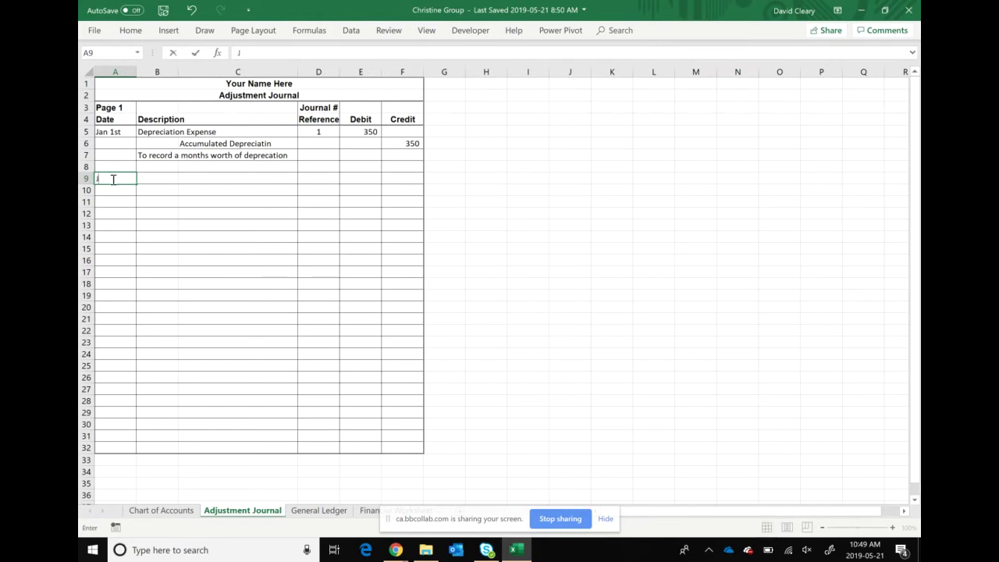
text(Jan 1st)
key(Tab)
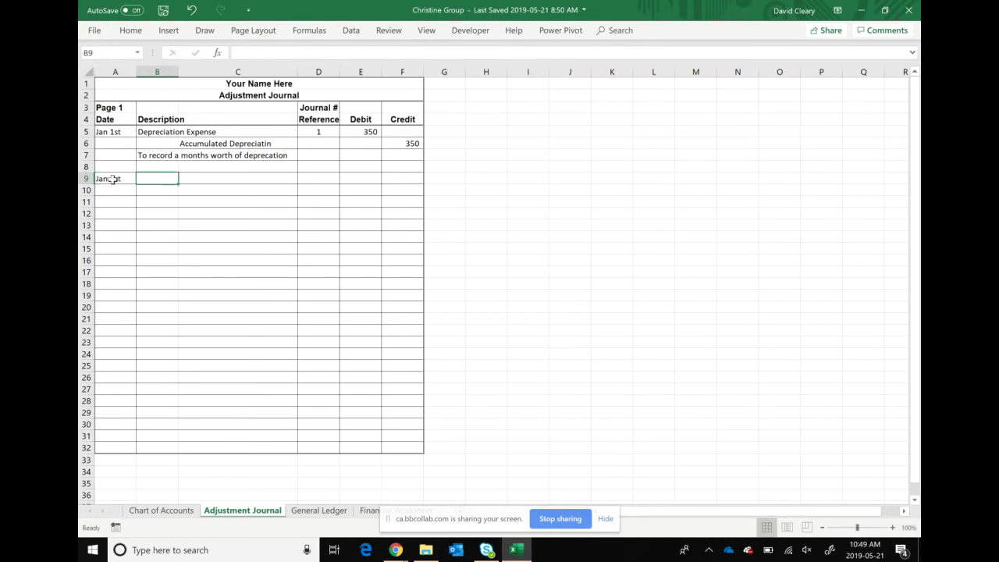
text(Cash)
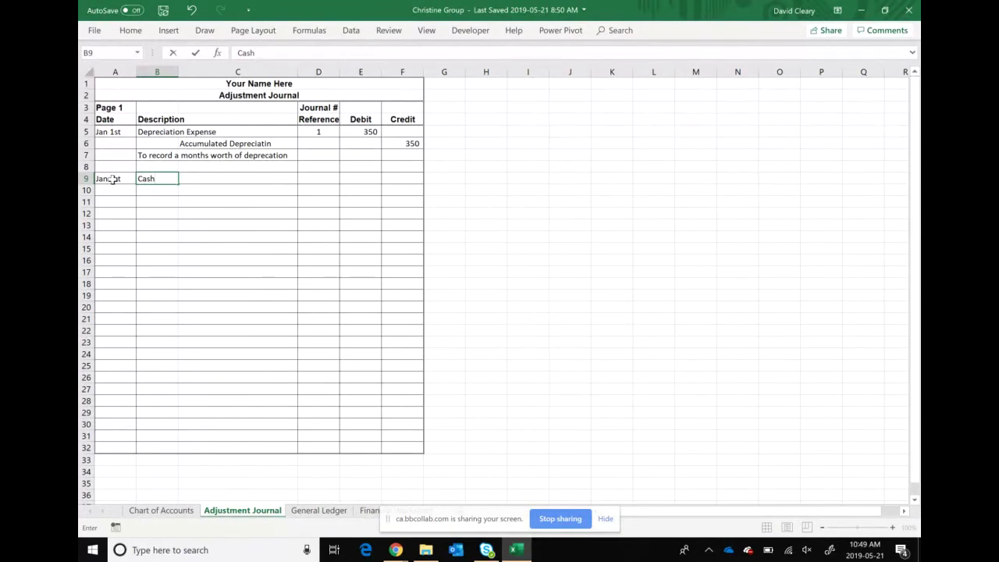
key(Tab)
key(Tab)
text(2)
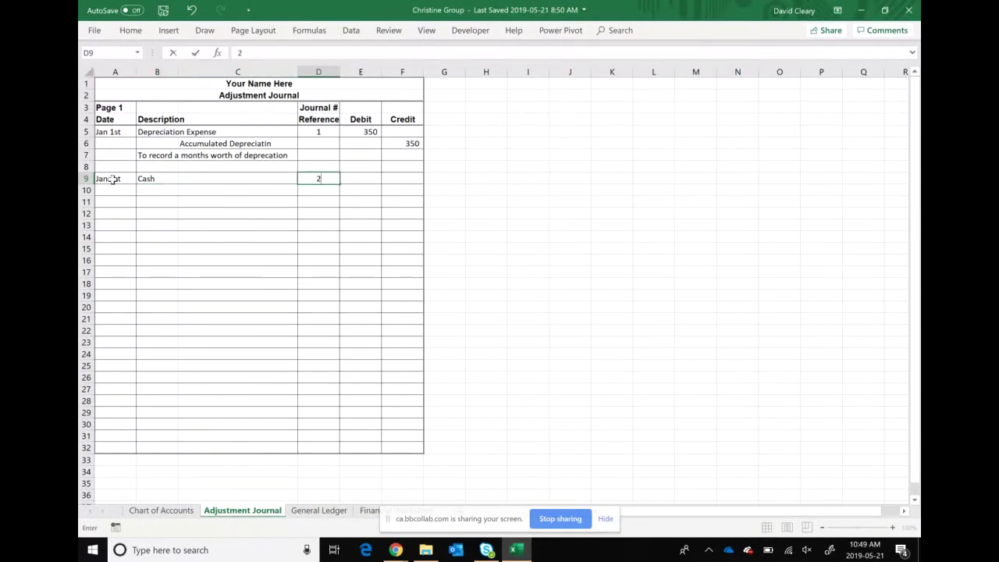
key(Tab)
text(10)
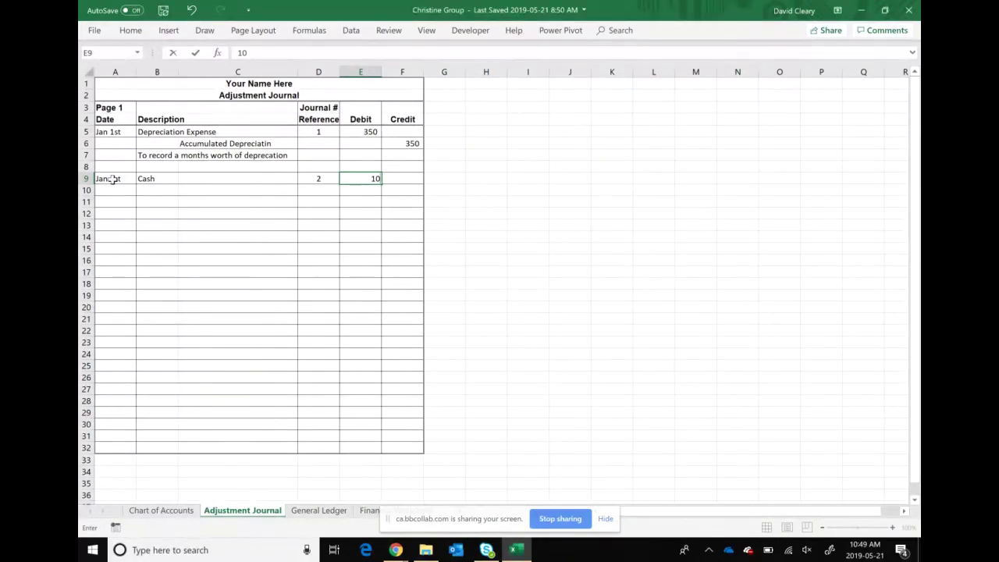
text(,000)
key(Return)
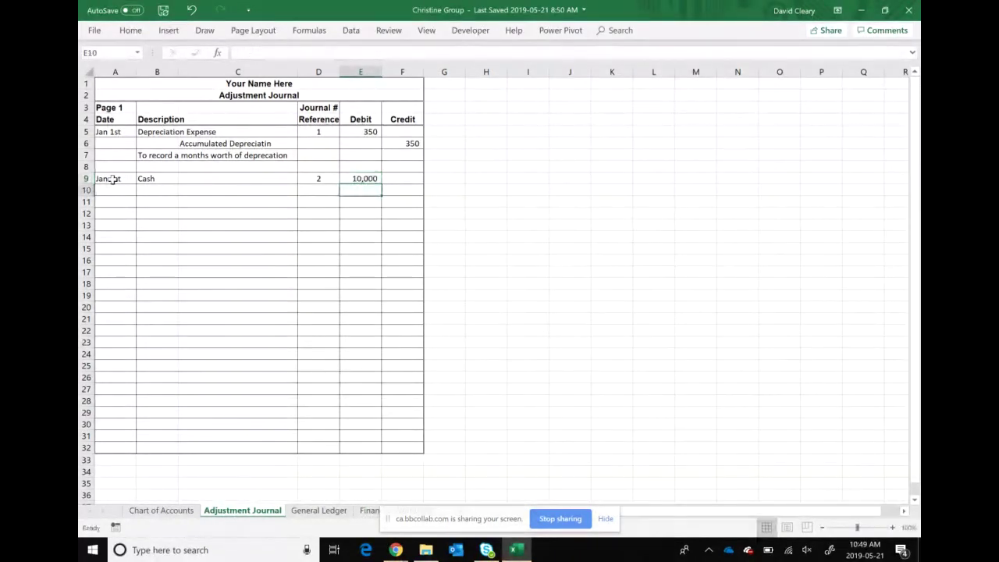
- Enter "Bank Loan" in C10 with a matching credit of 10,000 in F10
key(Left)
key(Left)
key(Left)
key(Right)
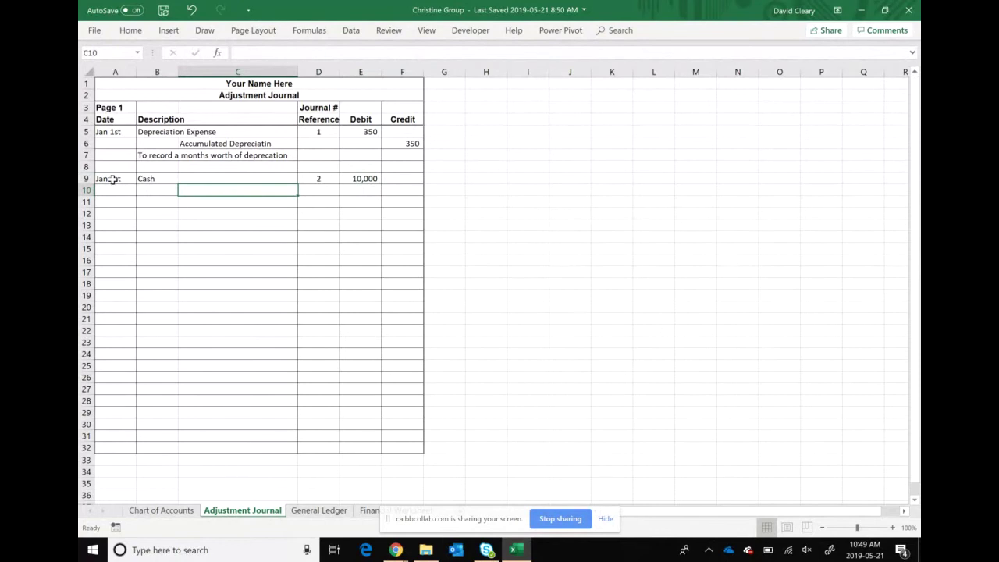
text(Bank P)
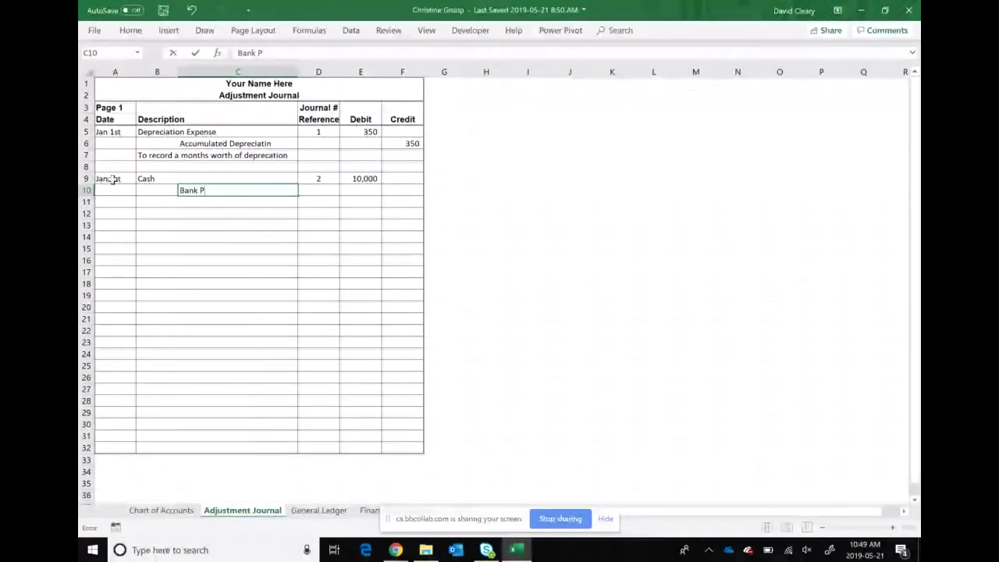
key(BackSpace)
text(Loan)
key(Tab)
key(Tab)
key(Tab)
text(1)
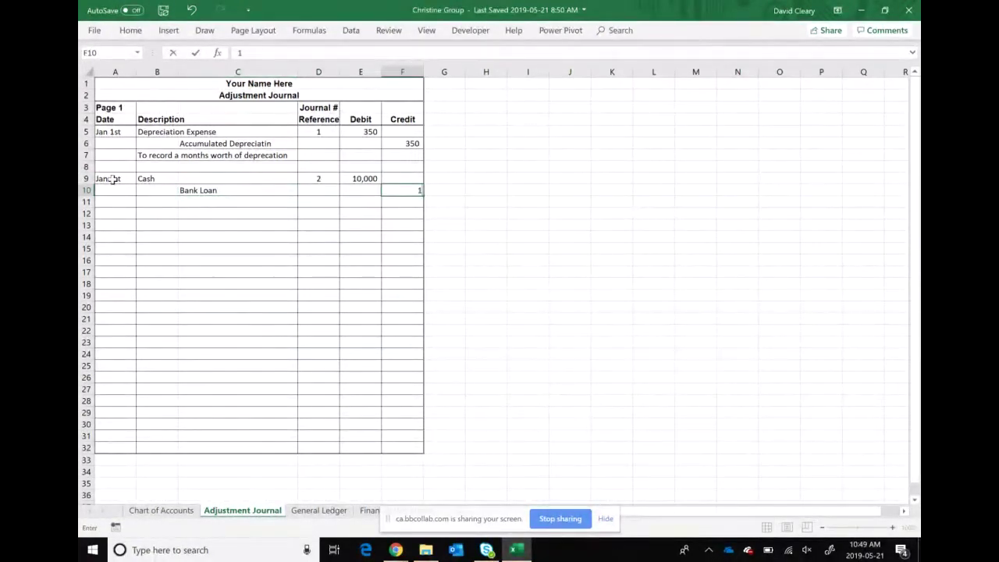
text(0,000)
key(Down)
- Enter the explanation "To record new bank loan" in B11 below the bank loan entry
key(Down)
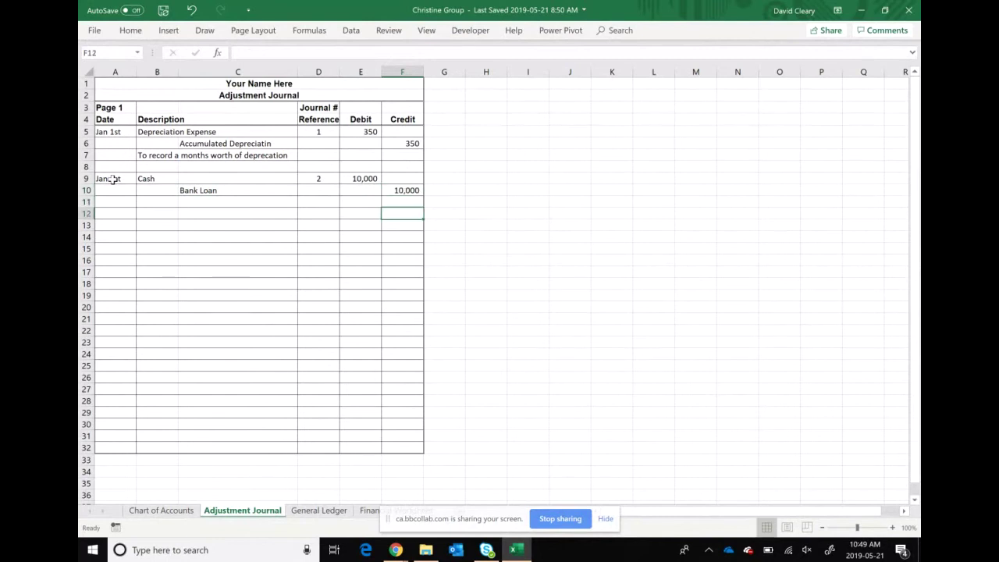
key(Left)
key(Left)
key(Left)
key(Left)
key(Up)
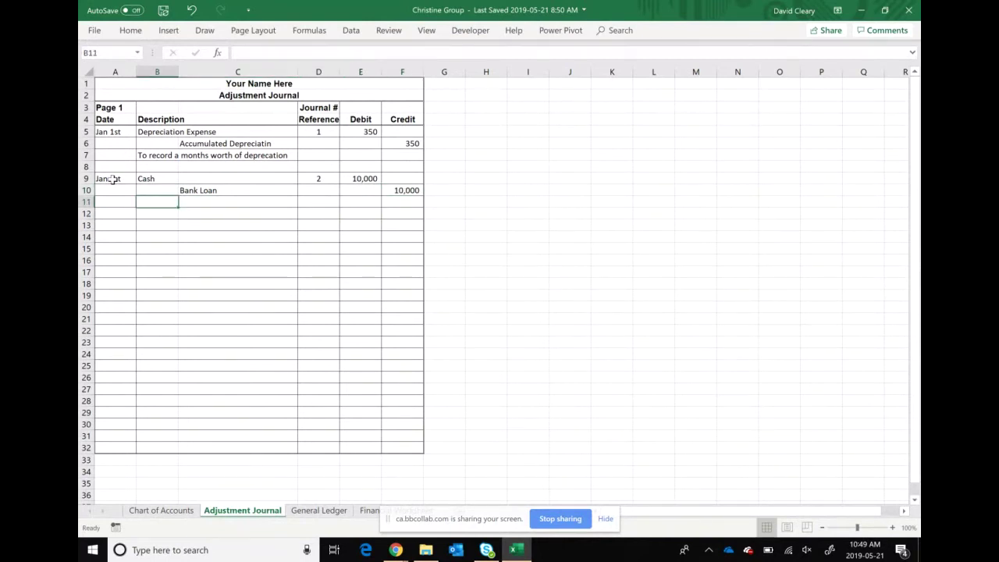
text(To reco)
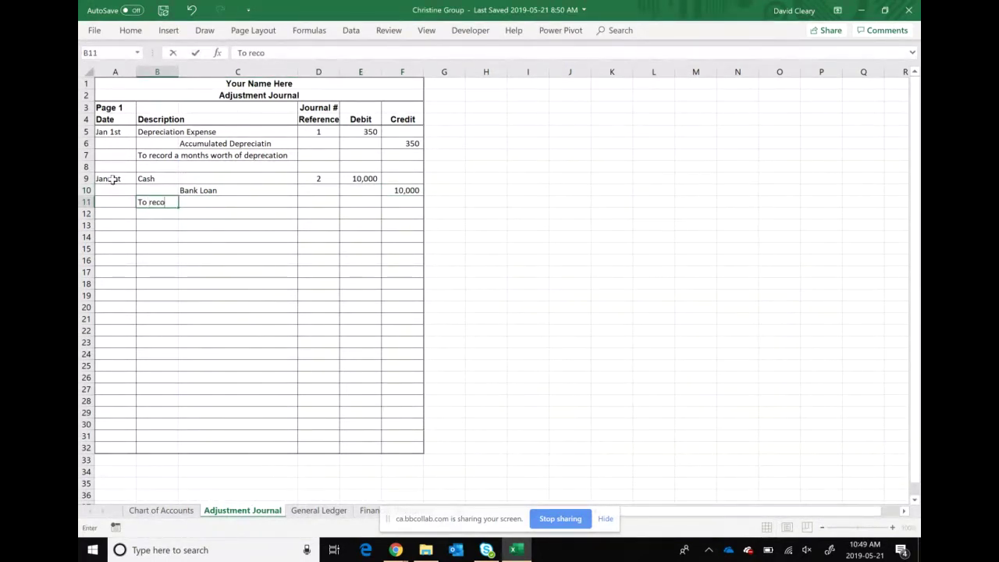
text(rd new bank loan)
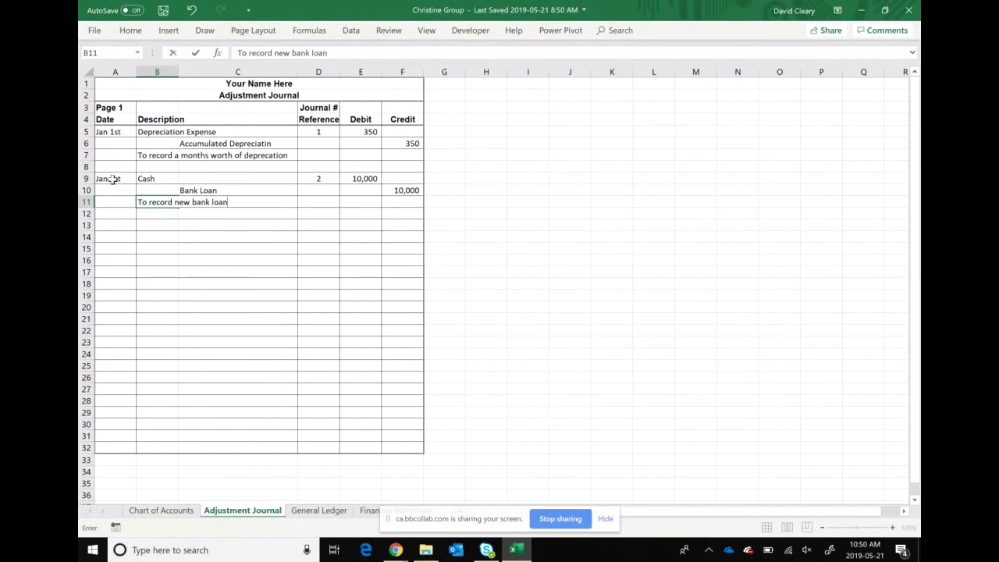
text(.)
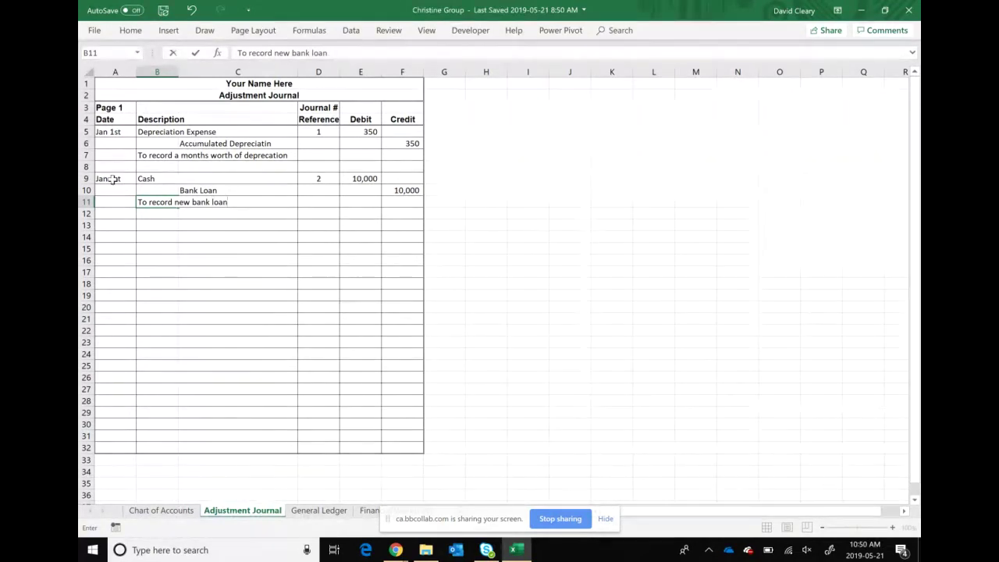
key(Return)
- Start a third entry in row 13 dated "Jan 1st" for "Interest Expense", with journal reference 3 and a debit of 83
key(Left)
key(Down)
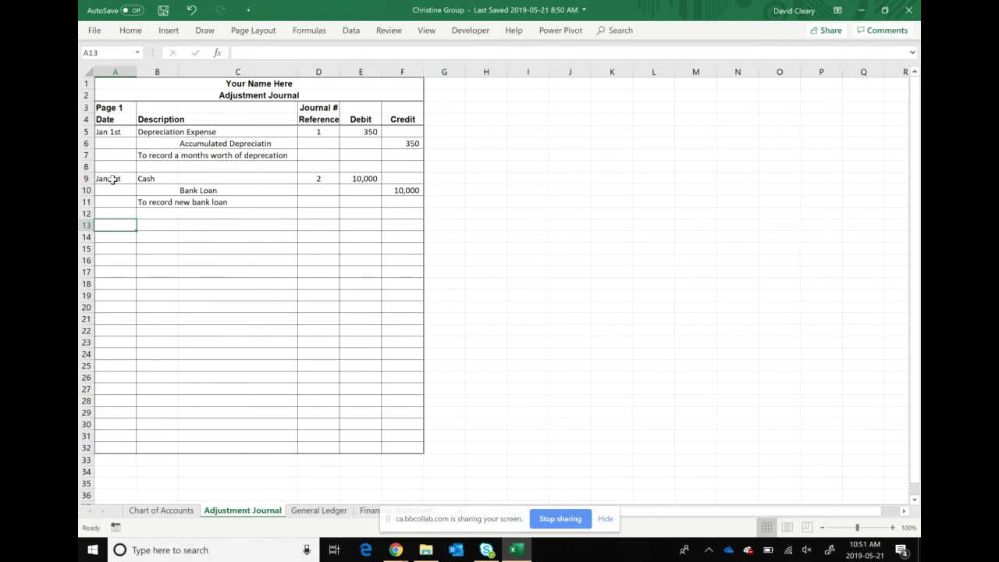
text(Jan 1)
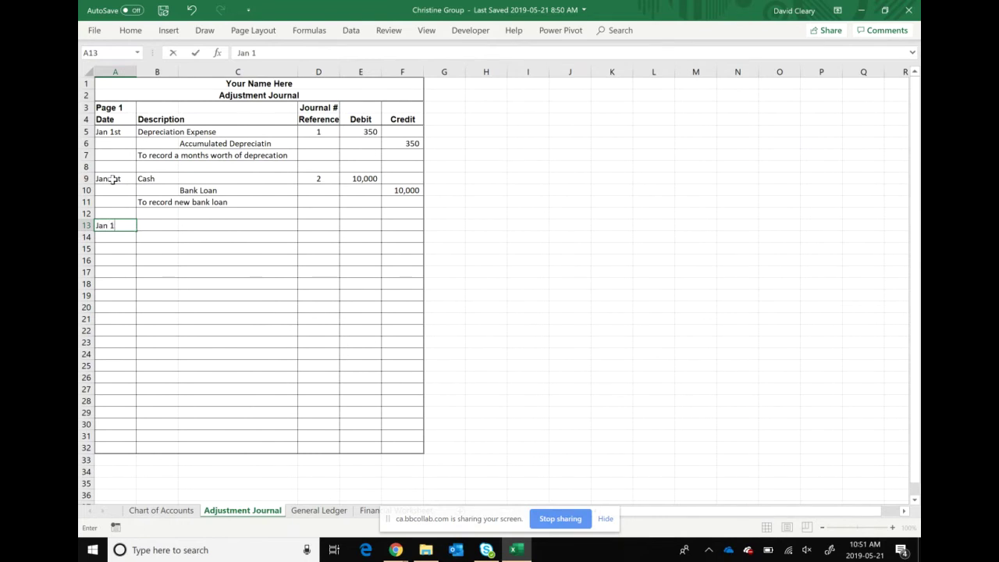
text(st)
key(Tab)
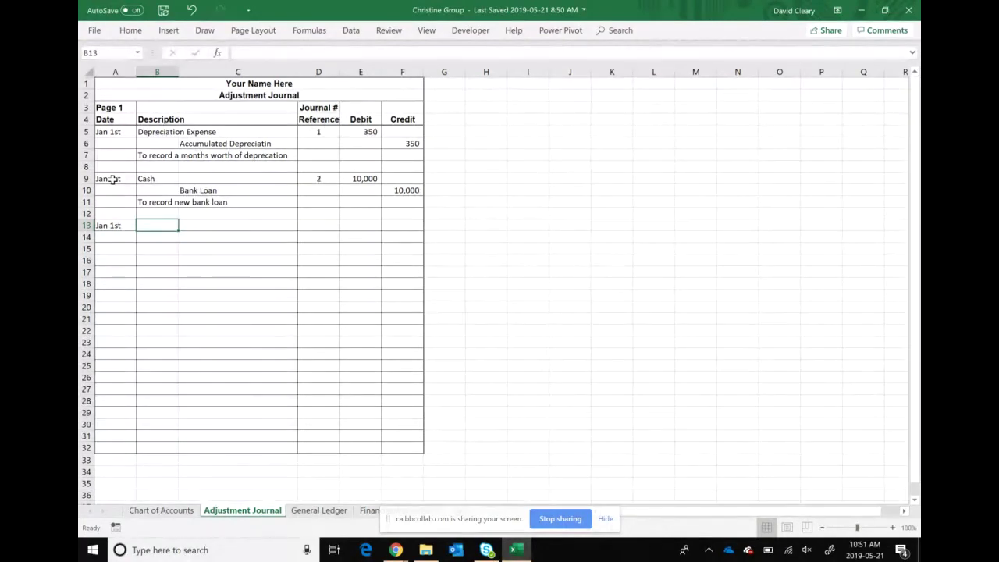
text(Interest Expense)
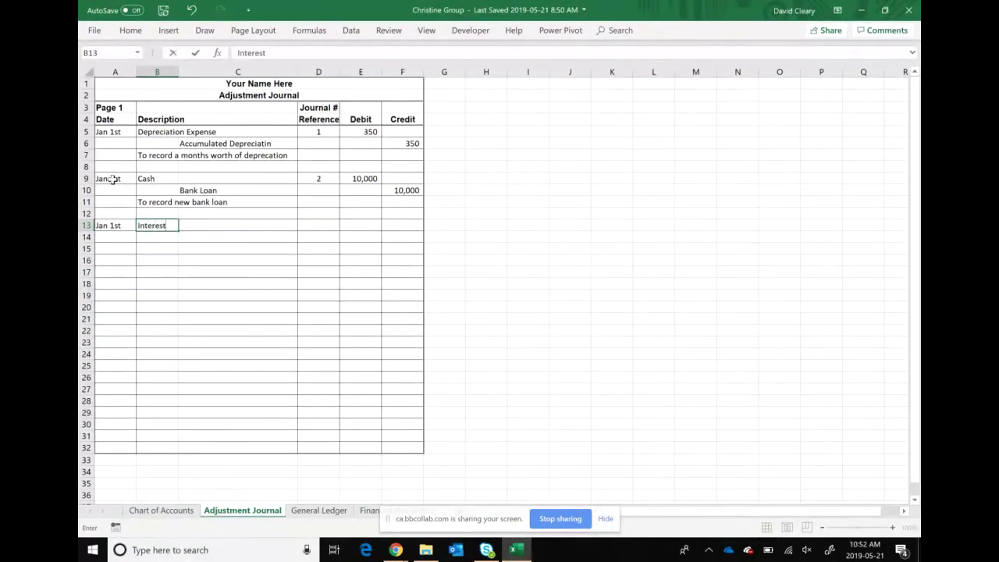
key(Tab)
key(Tab)
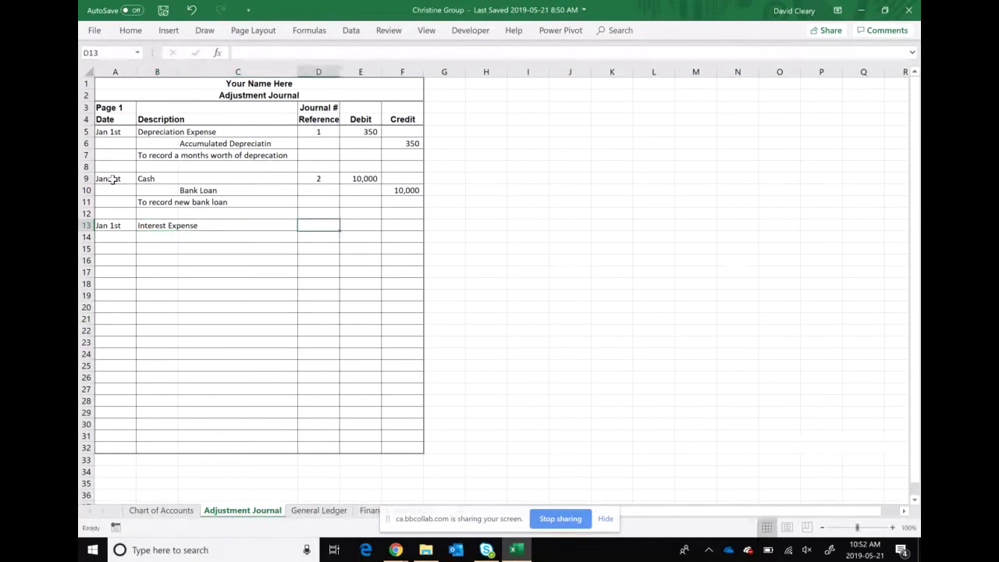
text(3)
key(Tab)
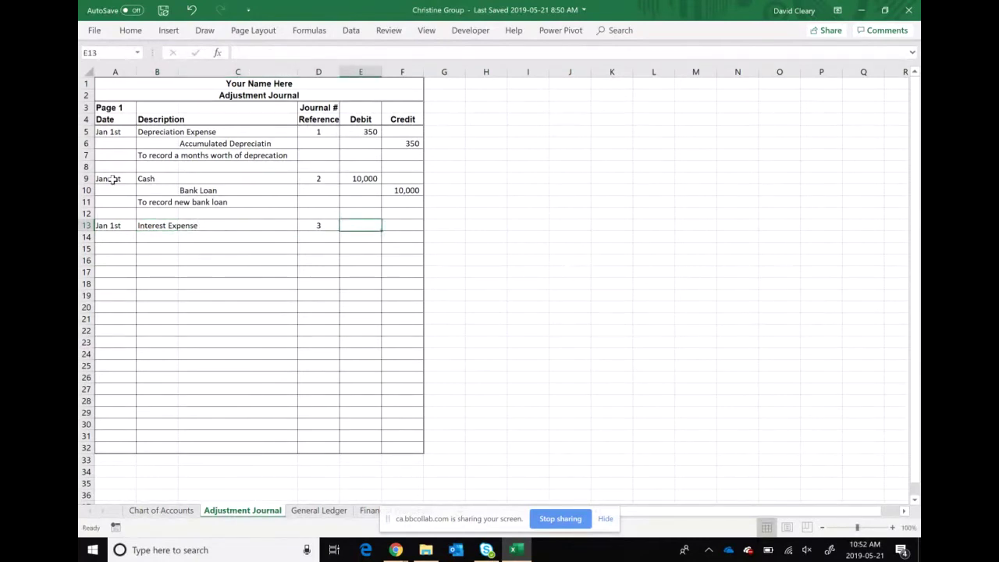
text(83)
key(Return)
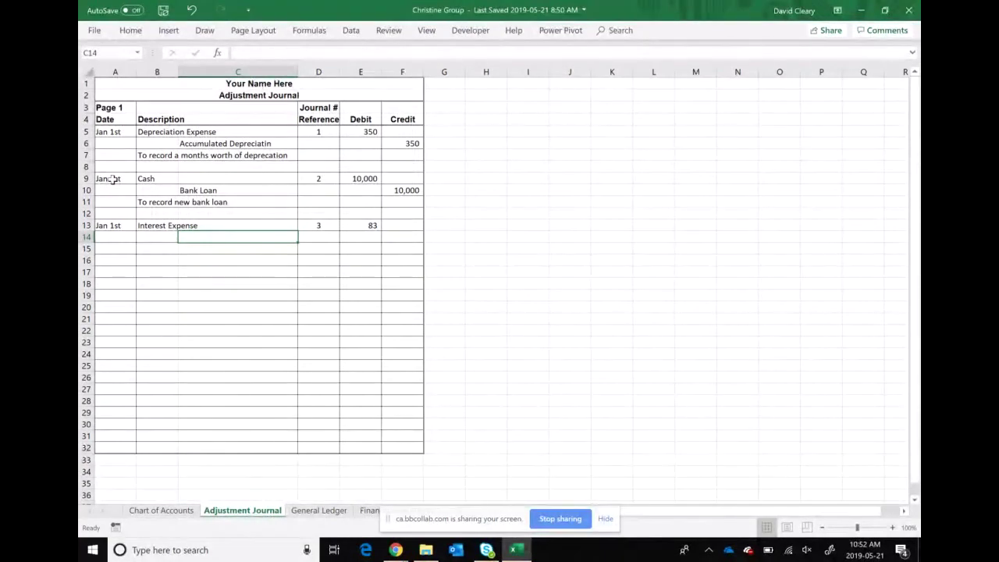
- Enter "Interest Payable" in C14 with a matching credit of 83 in F14
text(Interest Payable)
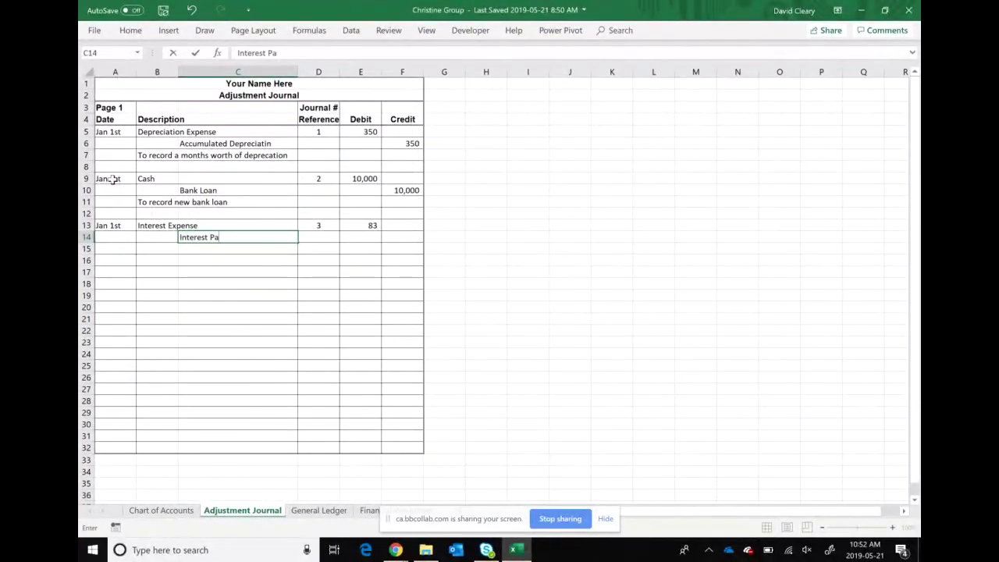
key(Tab)
key(Tab)
key(Tab)
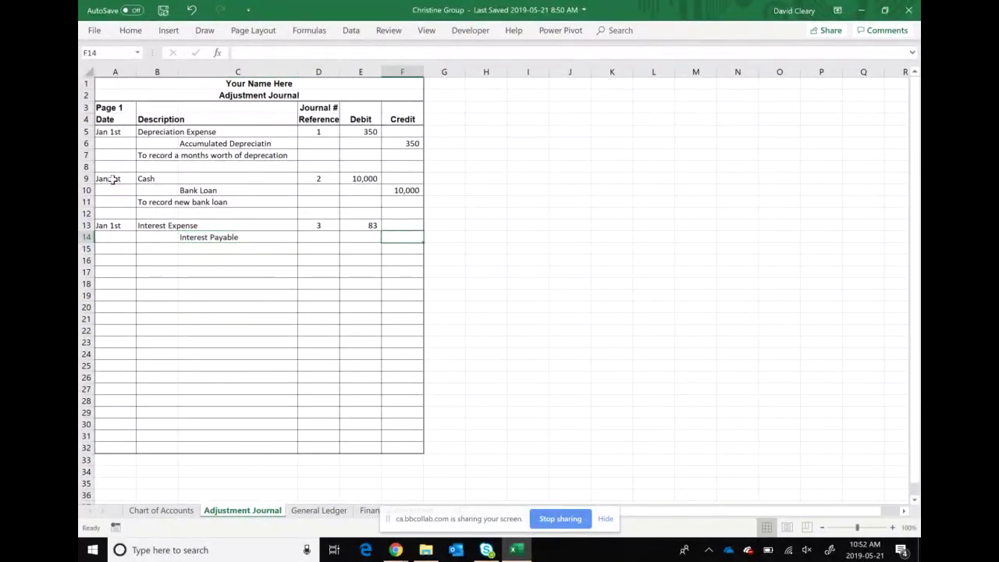
text(83\)
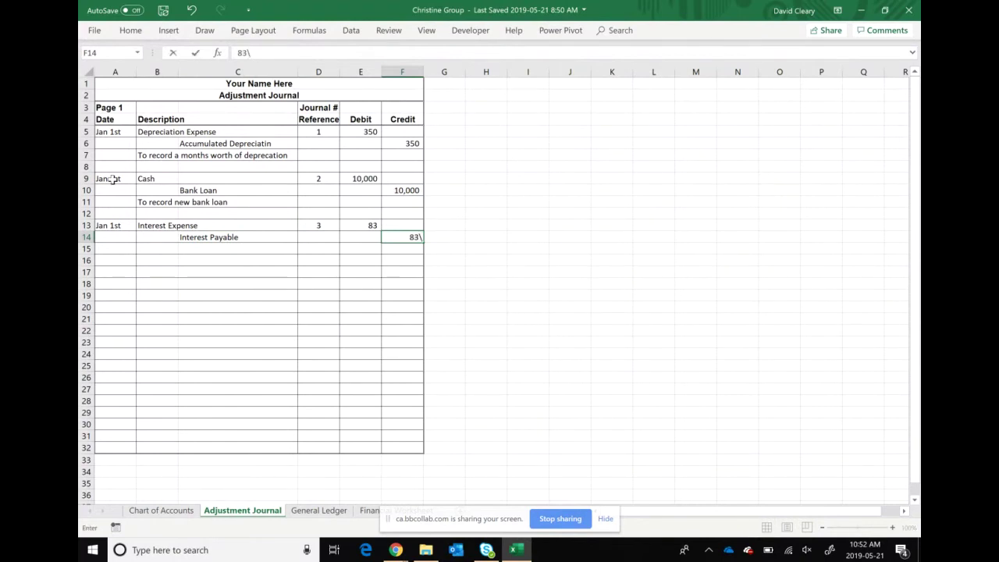
key(BackSpace)
key(Return)
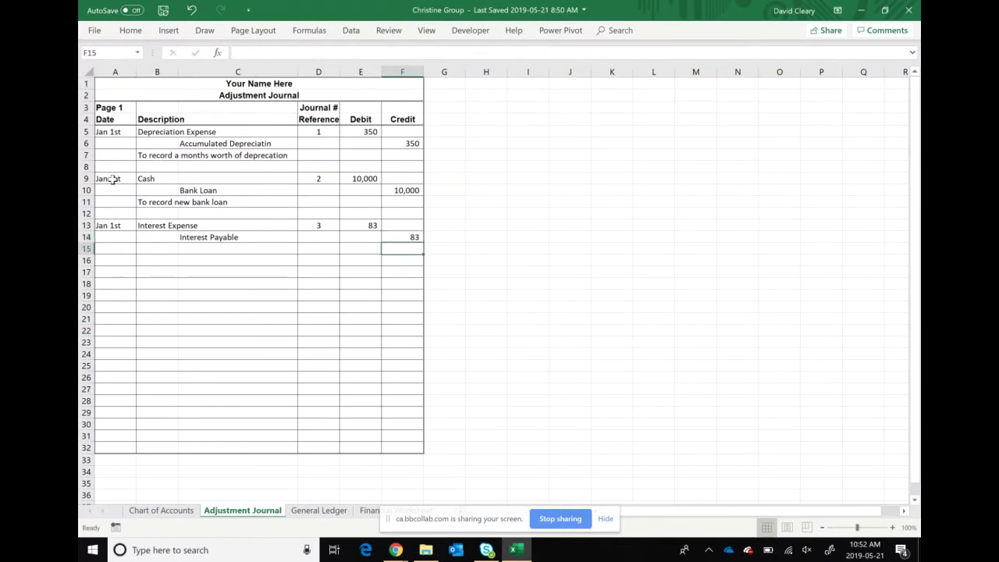
- Enter the explanation "To record a months worth of interest" in B15
key(Left)
key(Left)
key(Left)
key(Left)
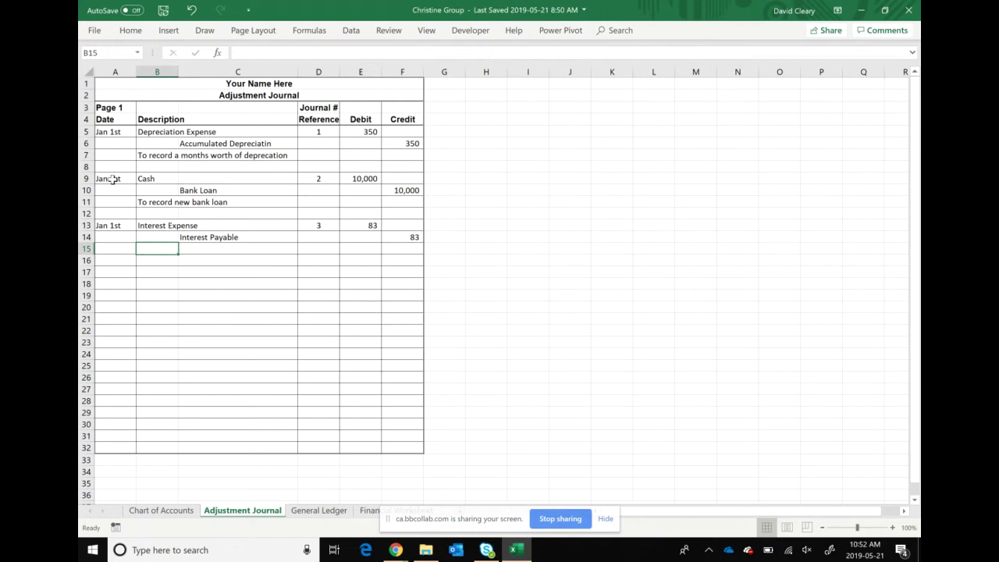
text(To r)
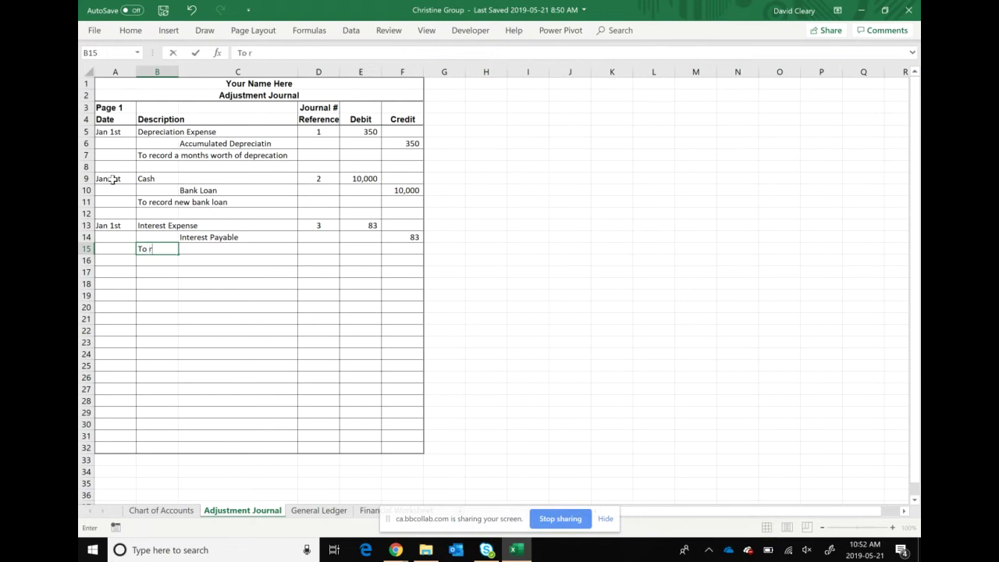
text(ecord a months worth of)
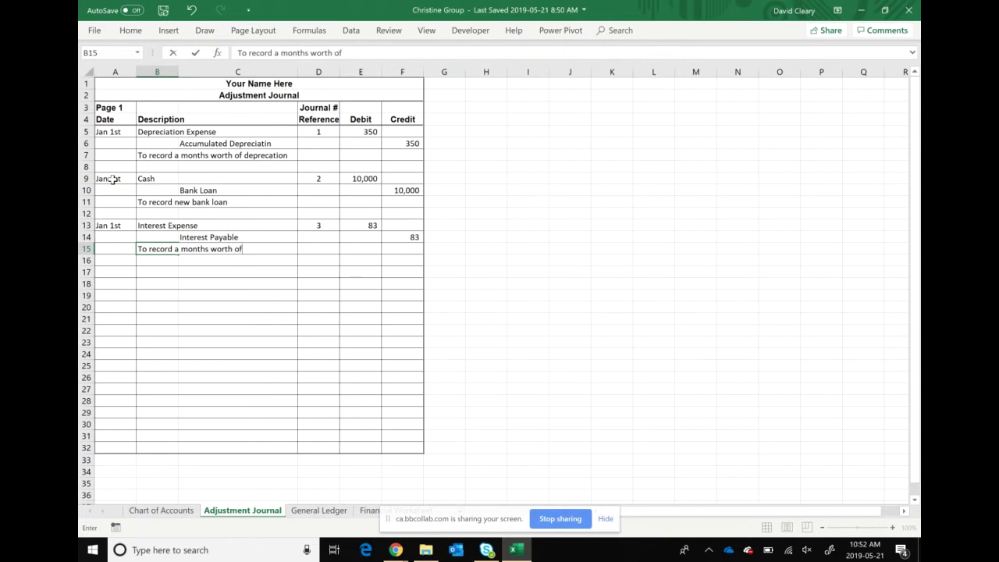
text( interest)
- Check the Food Inventory trial balance debit in the Financial Worksheet, and return to the Adjustment Journal sheet
click(368, 510)
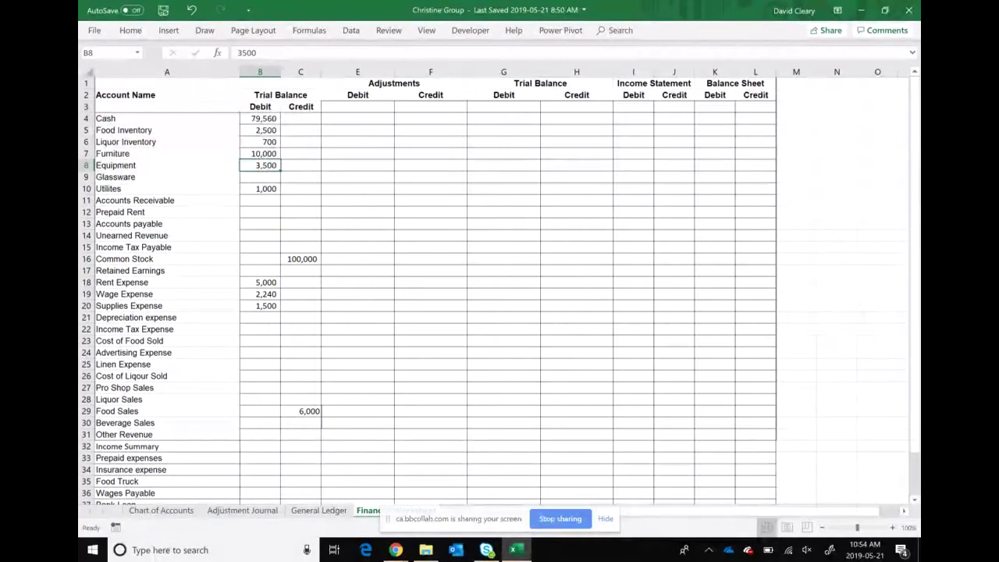
click(257, 131)
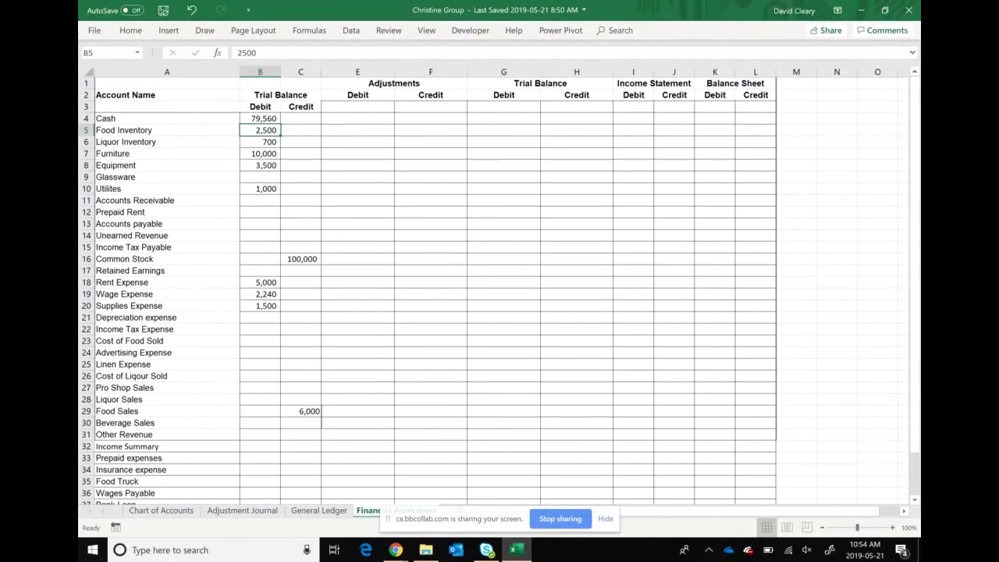
click(242, 509)
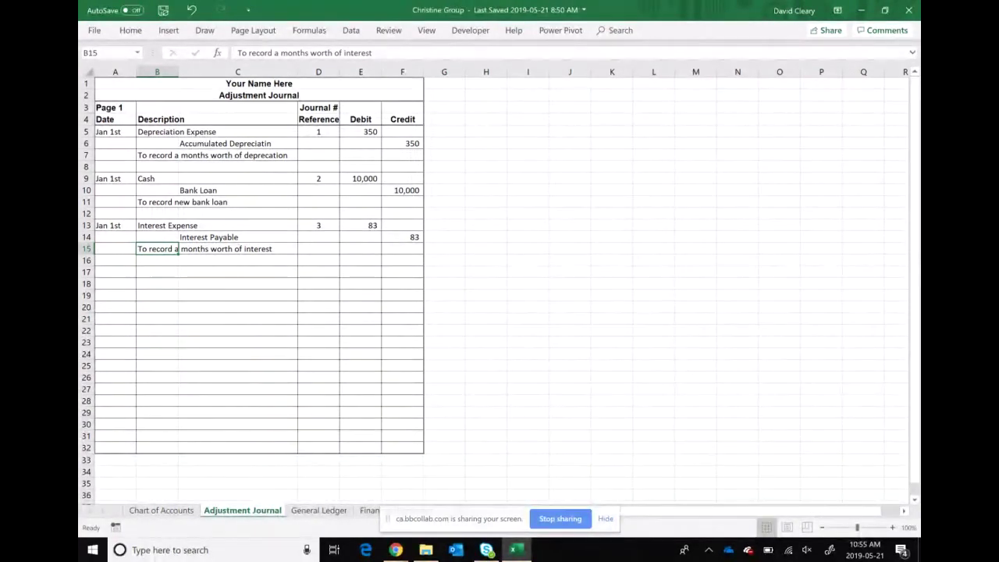
- Enter the date "Jan 1" in A17 for a fourth journal entry
key(ctrl+s)
key(Down)
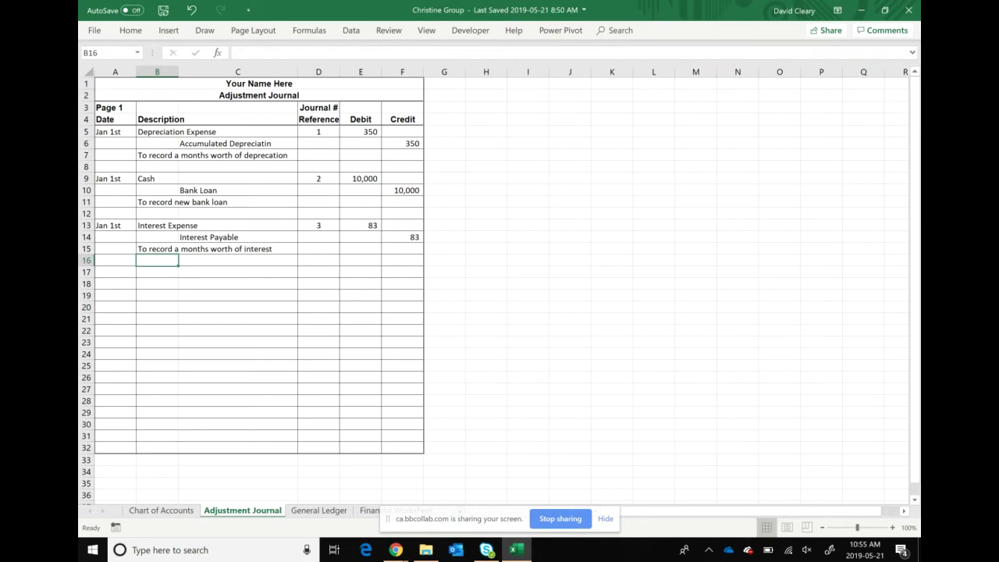
key(Left)
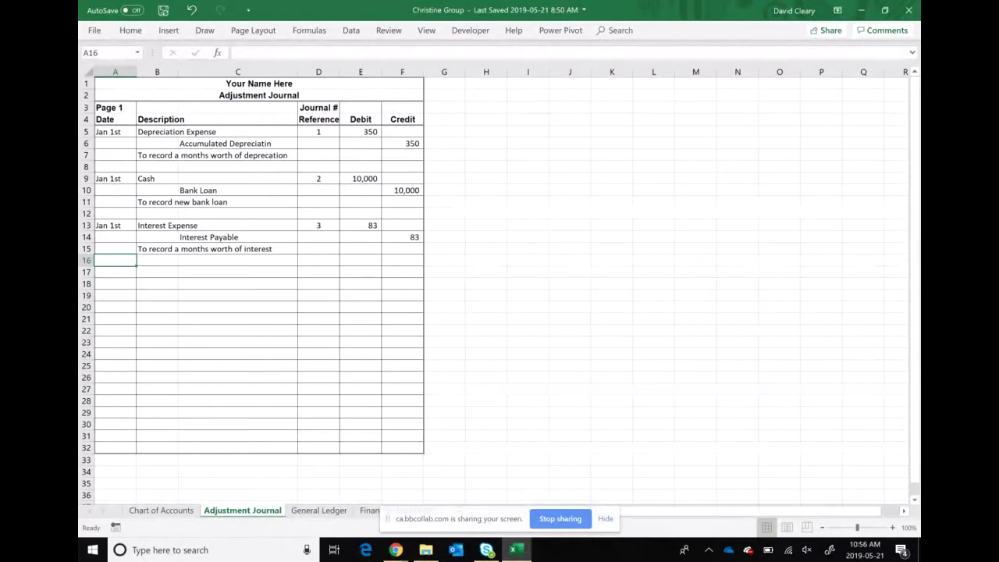
click(115, 271)
text(Jan 1)
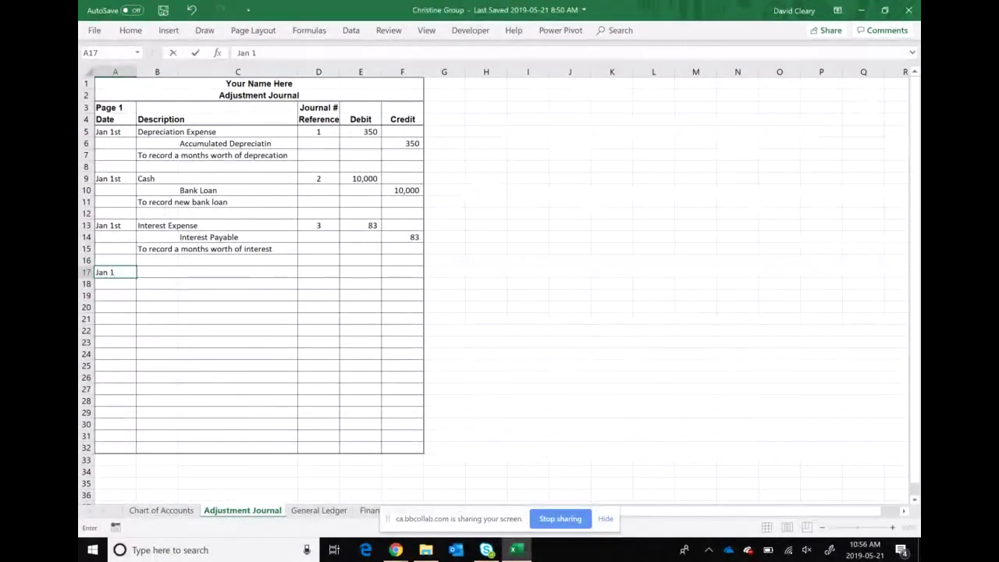
key(Tab)
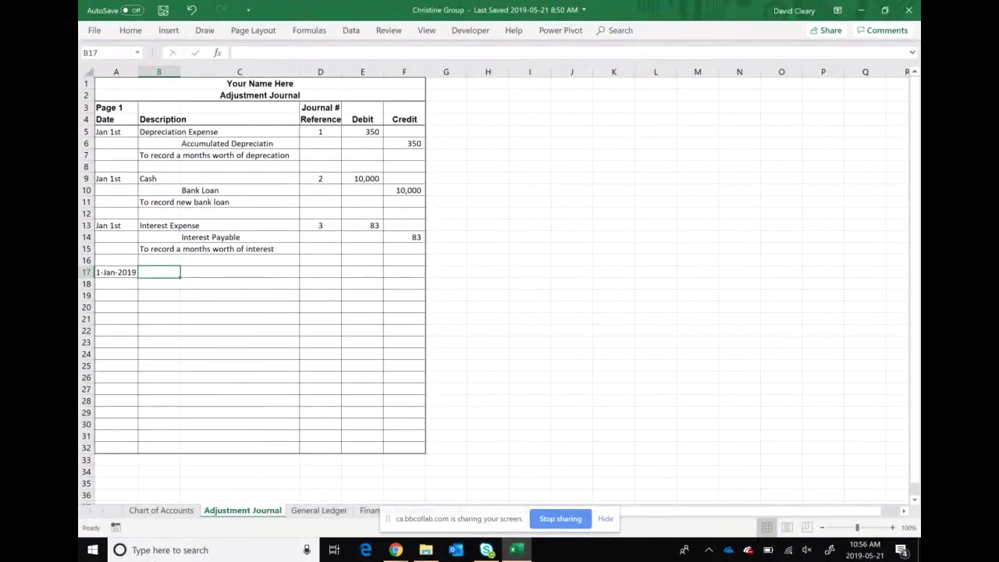
- Describe the row 17 entry as "Cost of Food Sold", with journal reference 4 and a debit of 500
text(Cost of a)
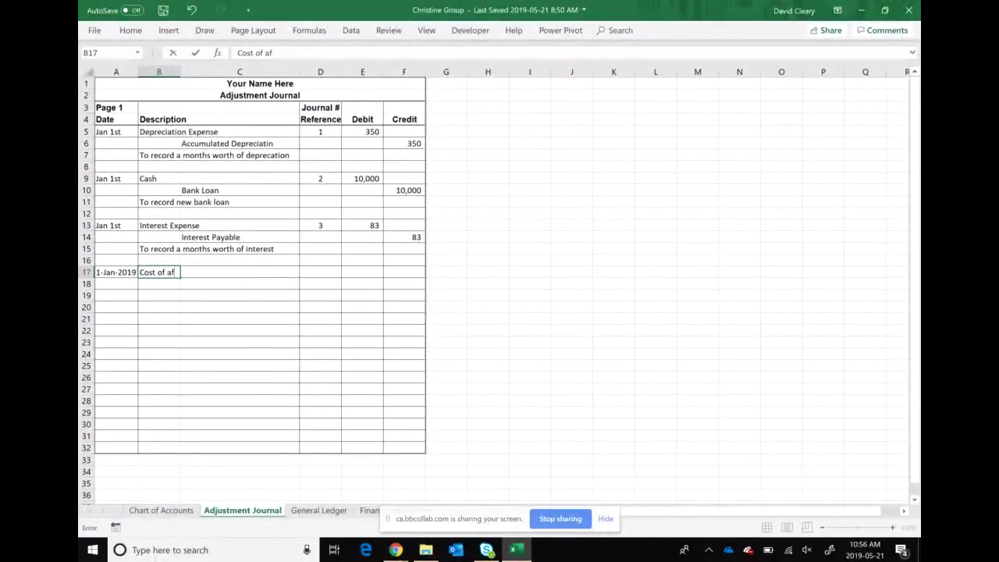
key(BackSpace)
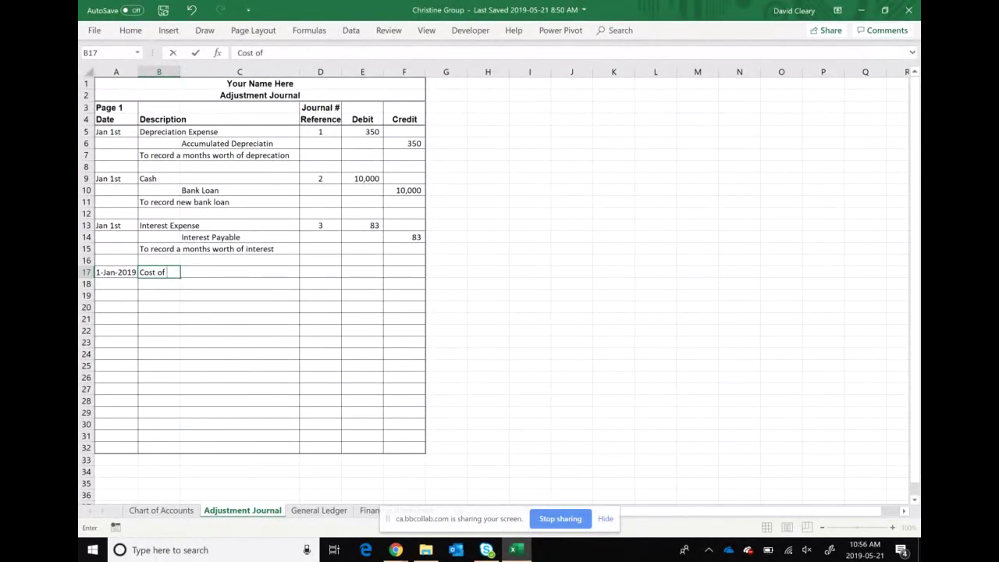
text(Food Sold)
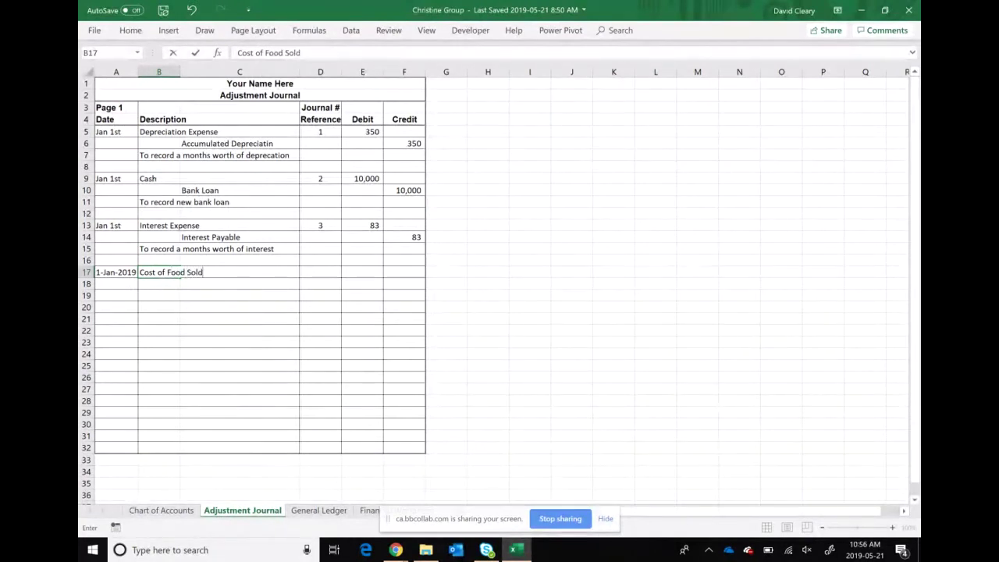
key(Tab)
key(Tab)
text(4)
key(Tab)
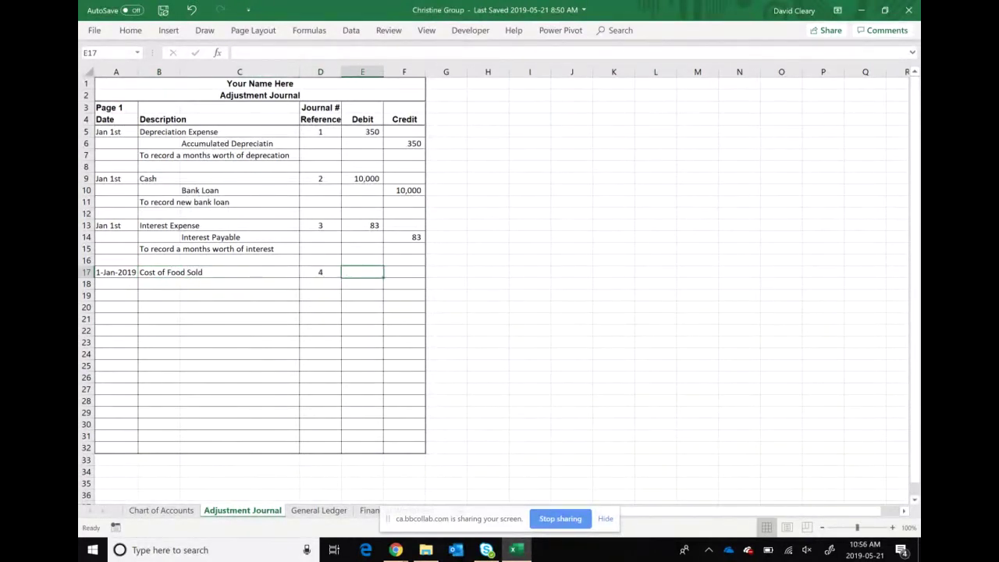
text(500)
key(Return)
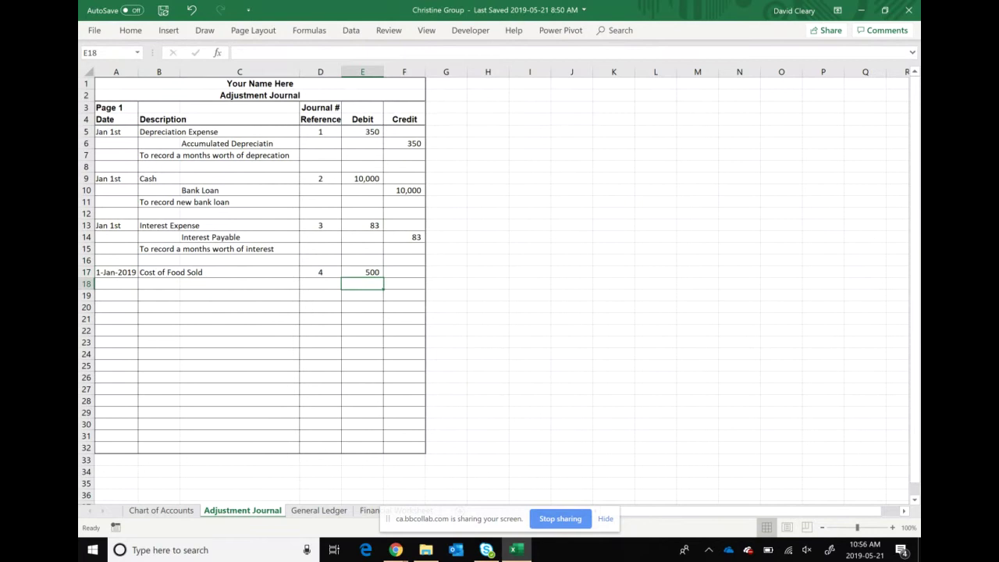
- Enter "Food Inventory" in C18 with a matching credit of 500 in F18
key(Left)
key(Left)
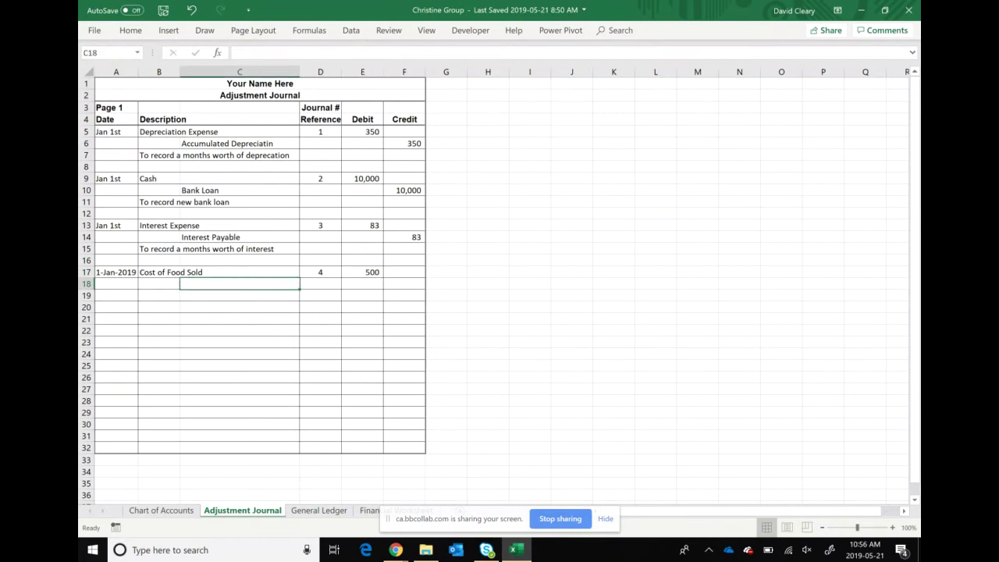
text(Food I)
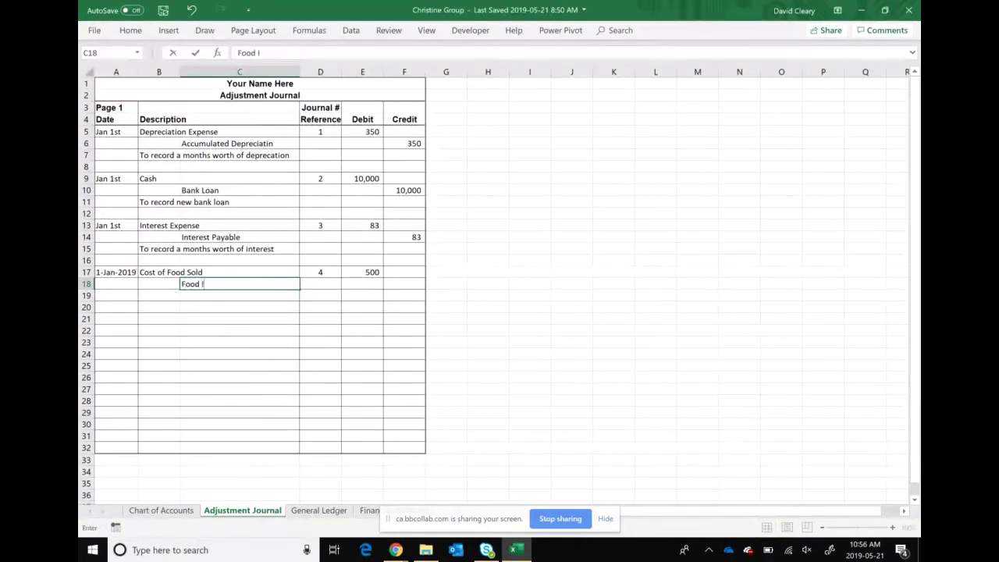
text(nventory)
key(Right)
key(Right)
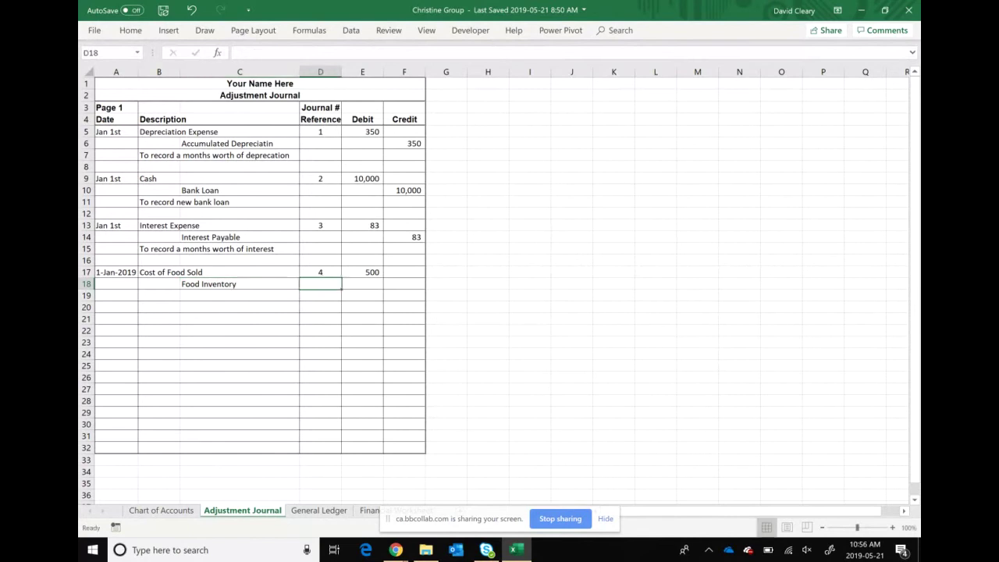
key(Right)
text(500)
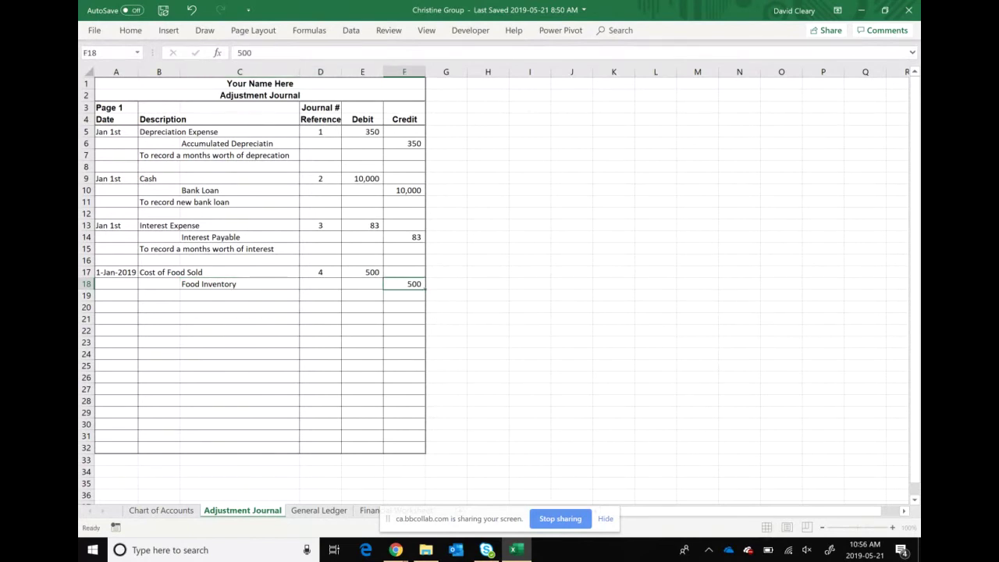
- Enter the explanation "To record monthly cost of food sold." in B19 below the Food Inventory line
key(Return)
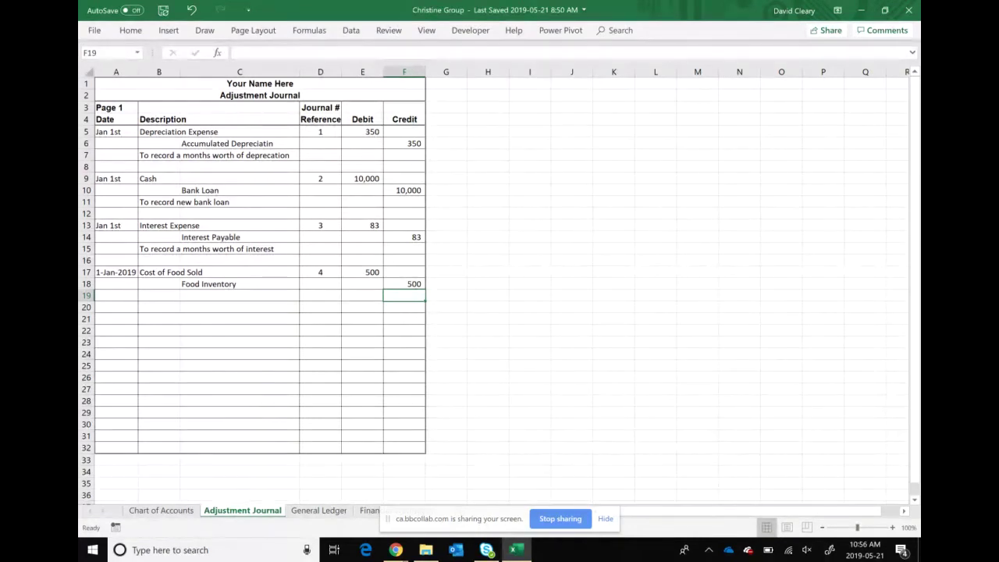
key(Left)
key(Left)
key(Left)
key(Left)
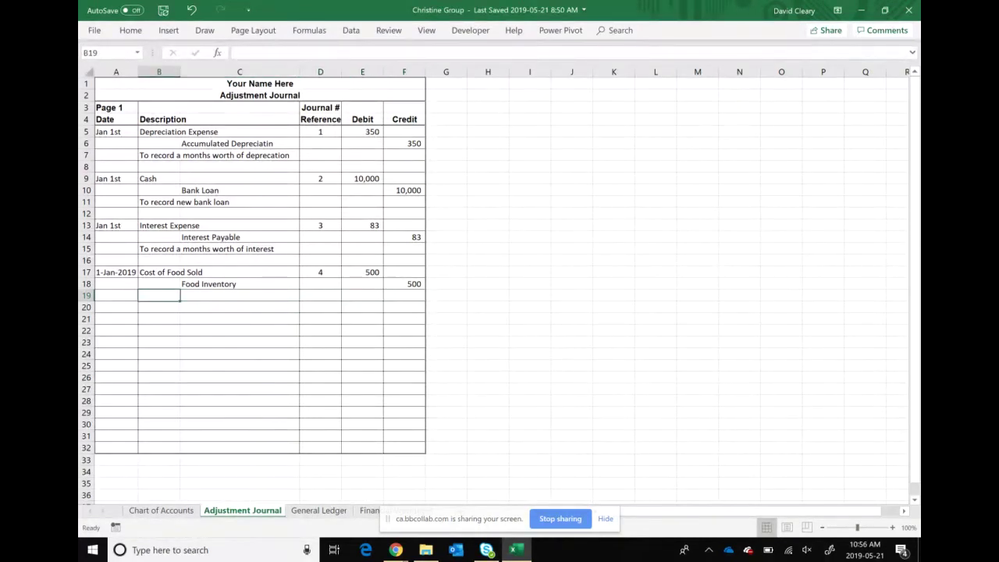
text(To recor)
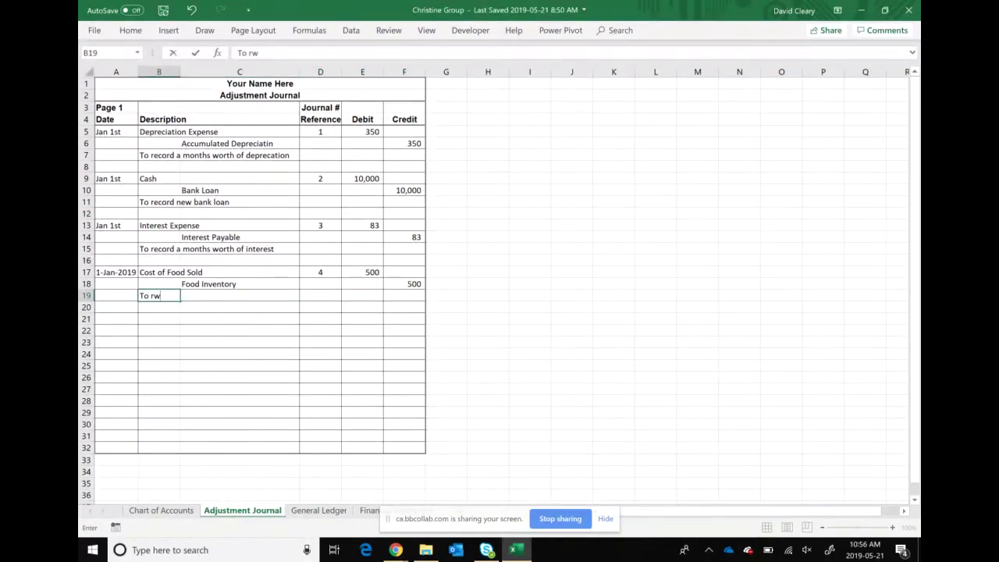
text(d monthly co)
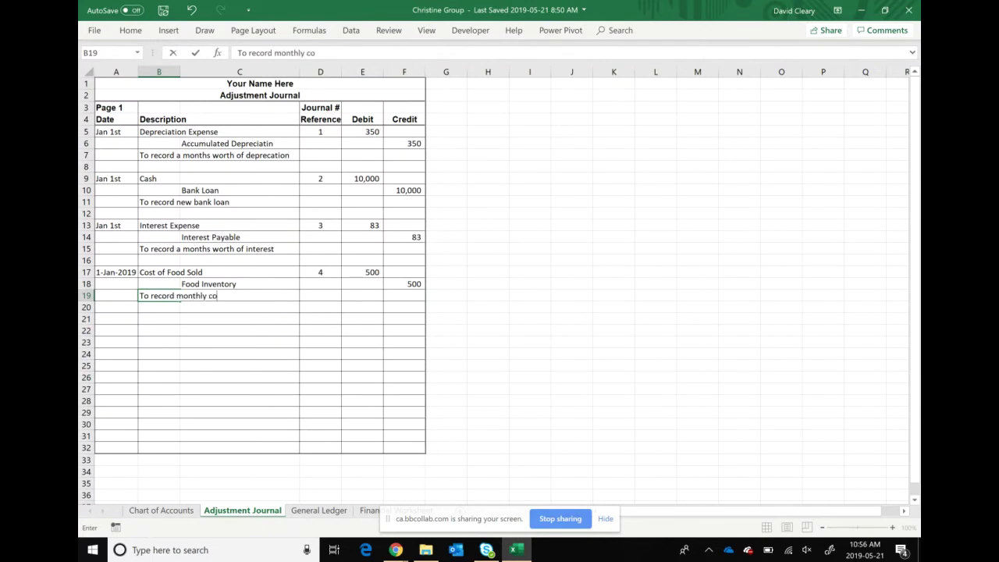
text(st of food sold.)
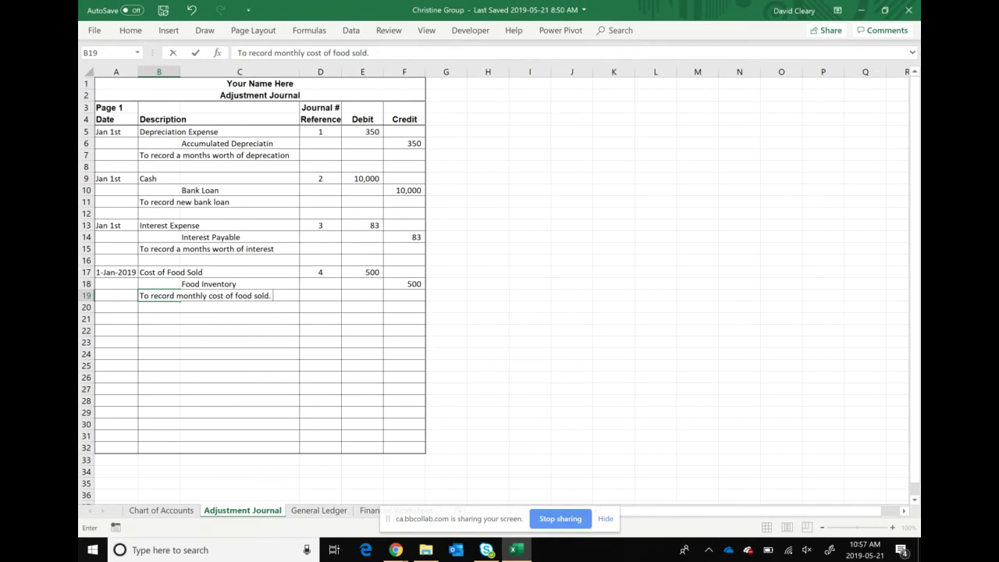
key(Return)
- Enter the date "Jan 1" in A21 for a fifth journal entry
key(Left)
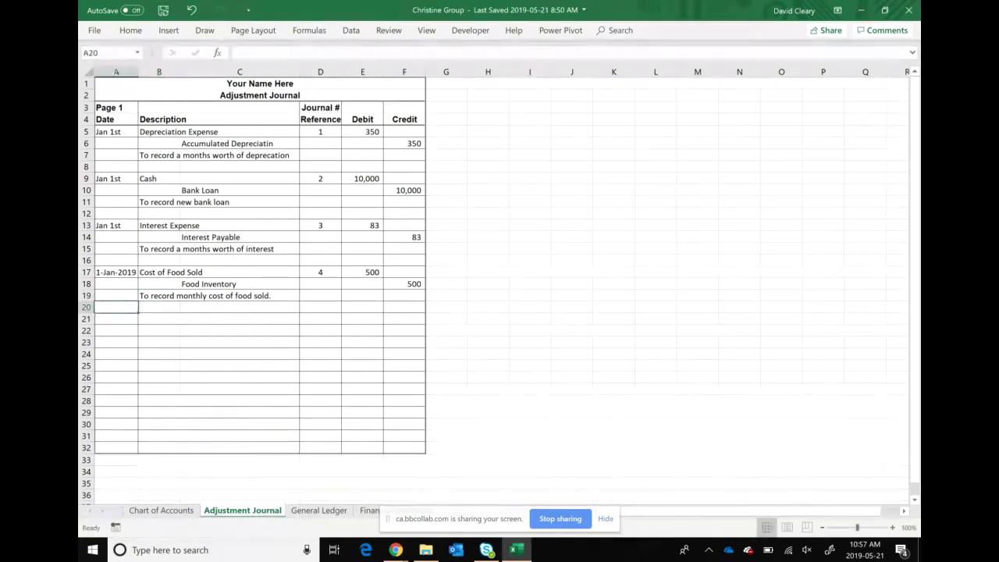
key(Down)
text(Jan 1)
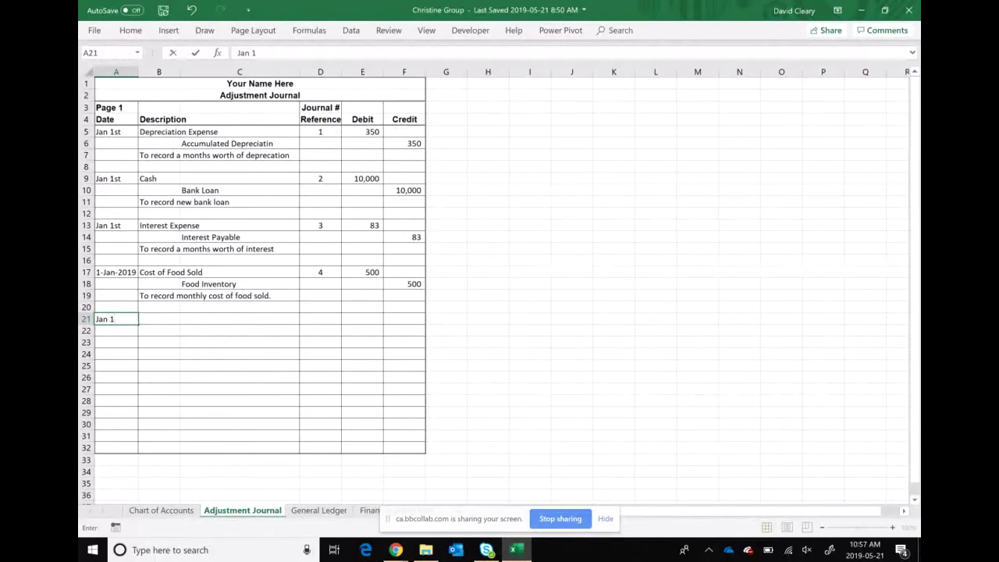
key(Tab)
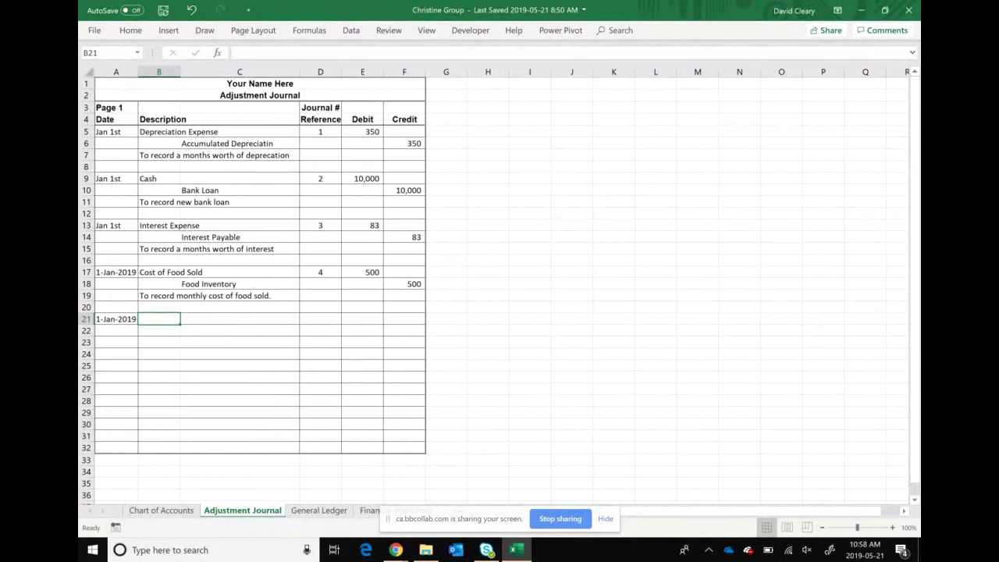
- Describe the row 21 entry as "Wage Expense", with journal reference 5 and a debit of 1000
text(Wage)
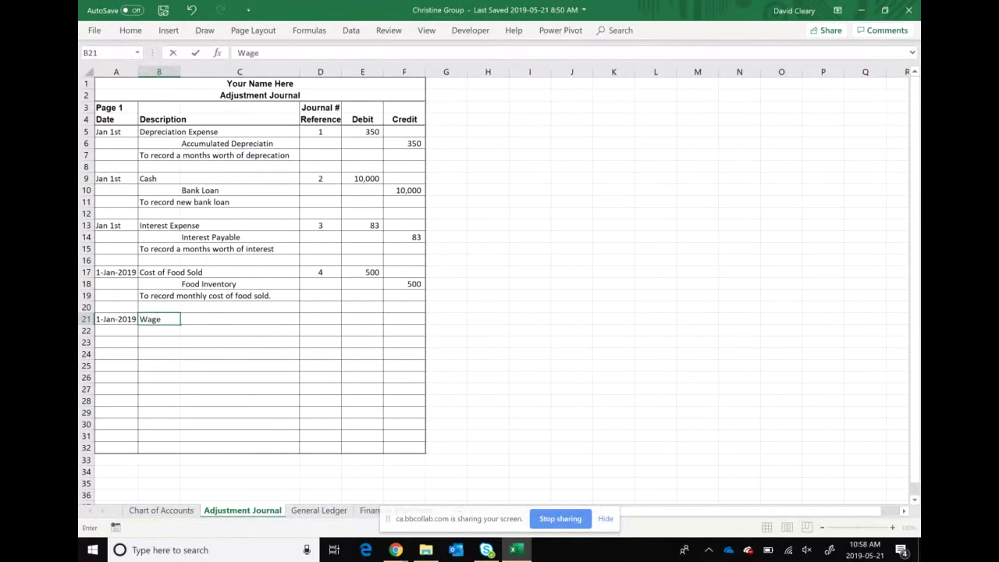
text( Expense)
click(319, 318)
text(5)
key(Tab)
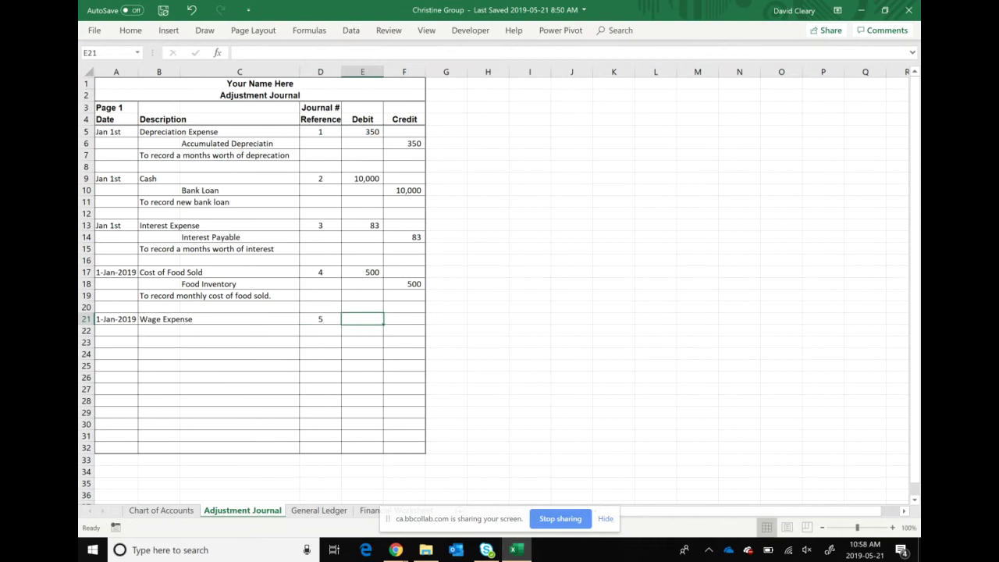
text(1000)
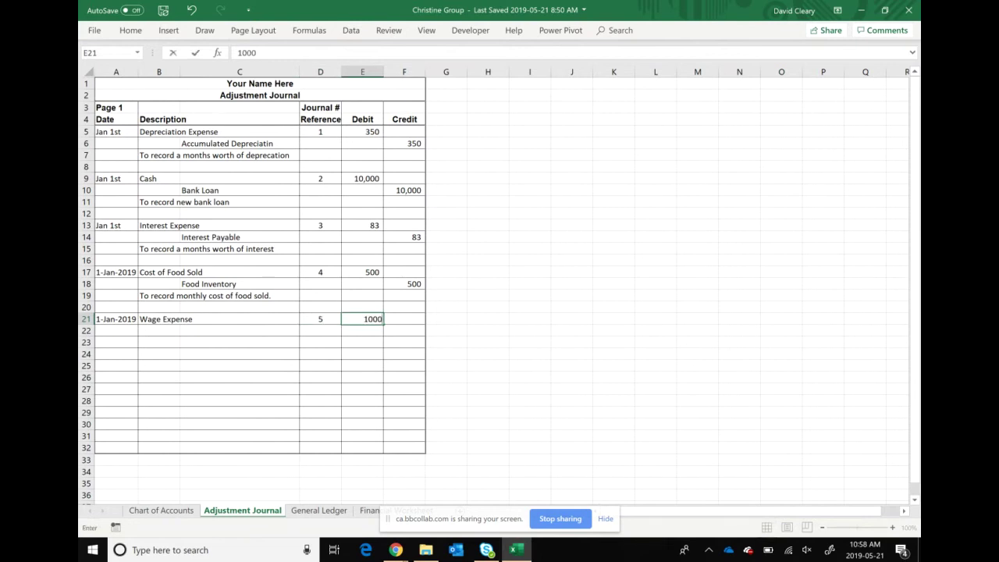
key(Return)
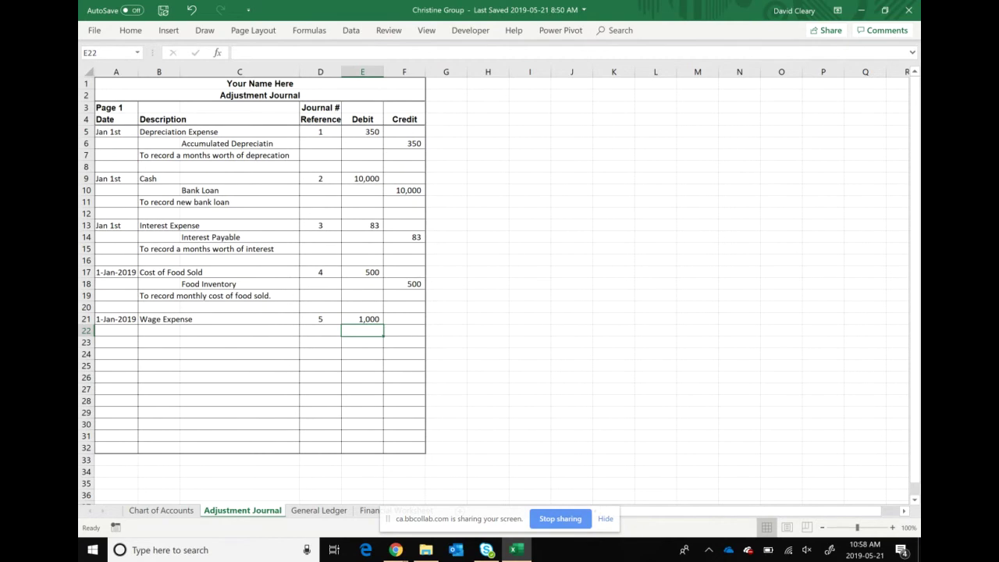
- Enter "Wages Payable" in C22 with a matching credit of 1000 in F22
key(Left)
key(Left)
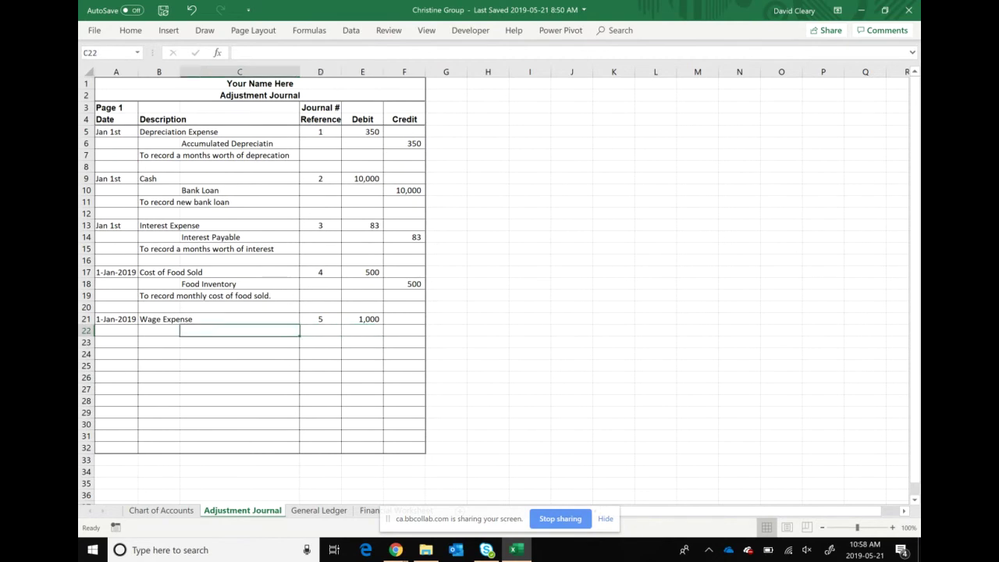
text(Wages Pay)
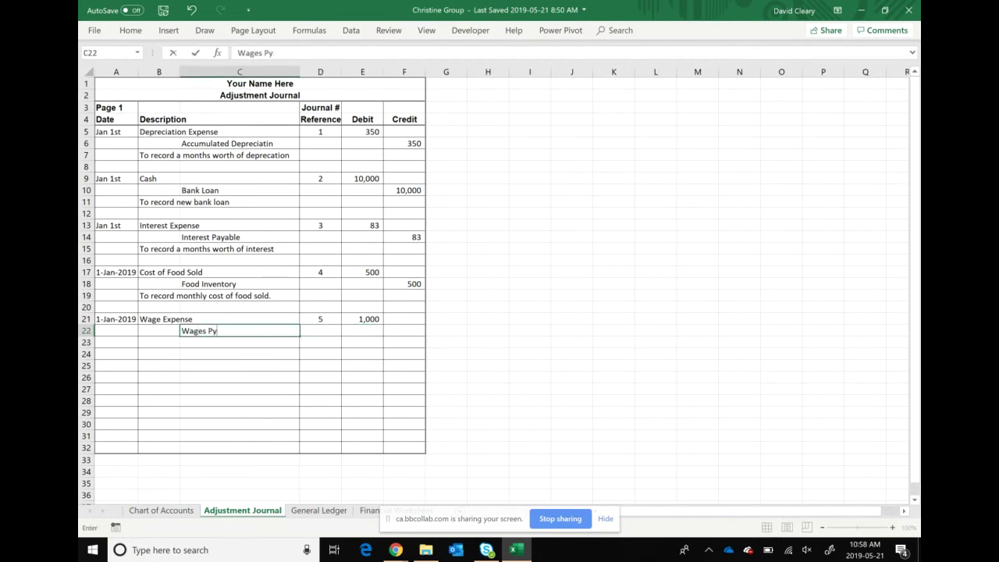
text(able)
key(Tab)
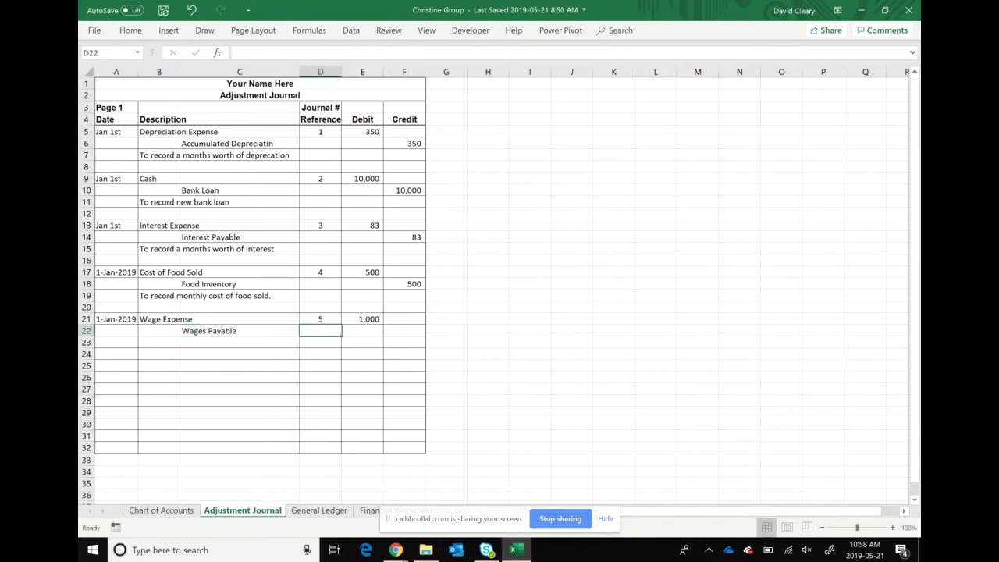
key(Right)
key(Right)
text(1000)
key(Return)
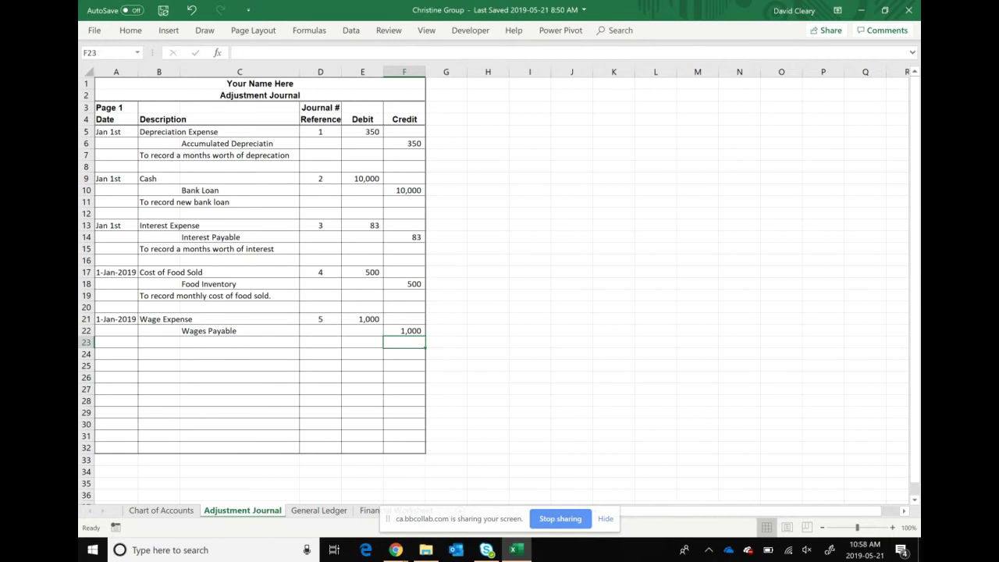
- Enter the explanation "To record wages incurred but not paid." in B23 below the Wages Payable line
key(Left)
key(Left)
key(Left)
key(Left)
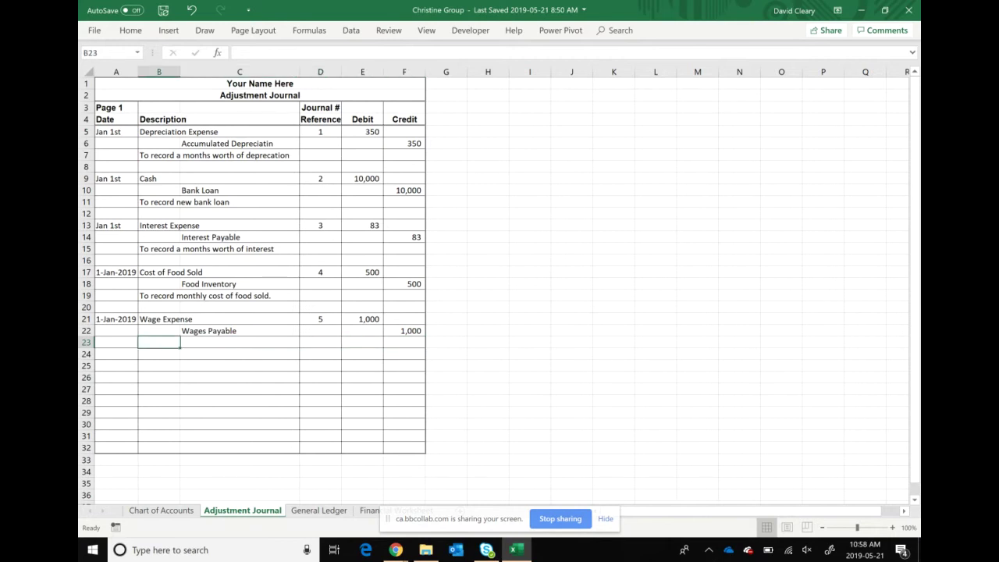
text(To rec)
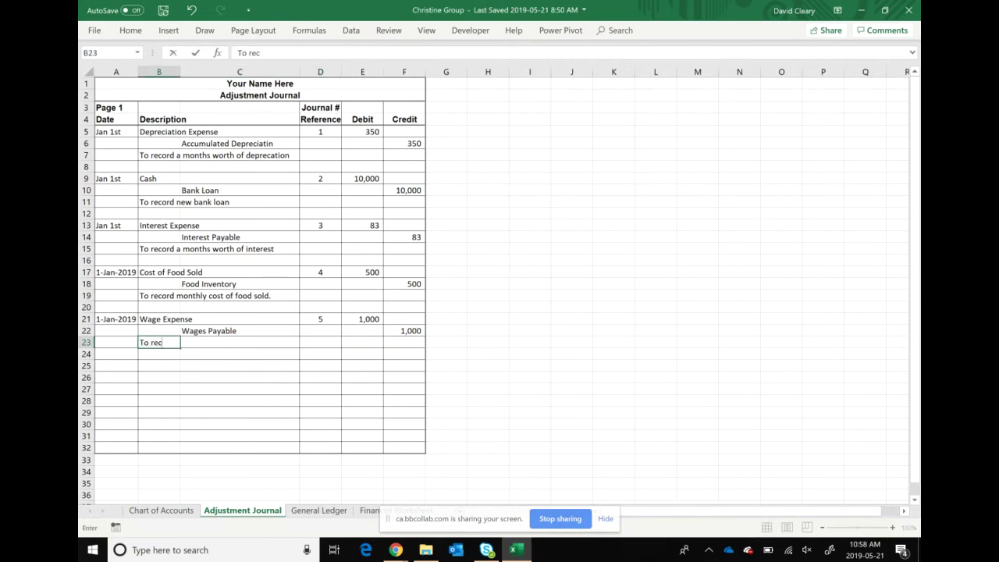
text(ord wages incurred but not)
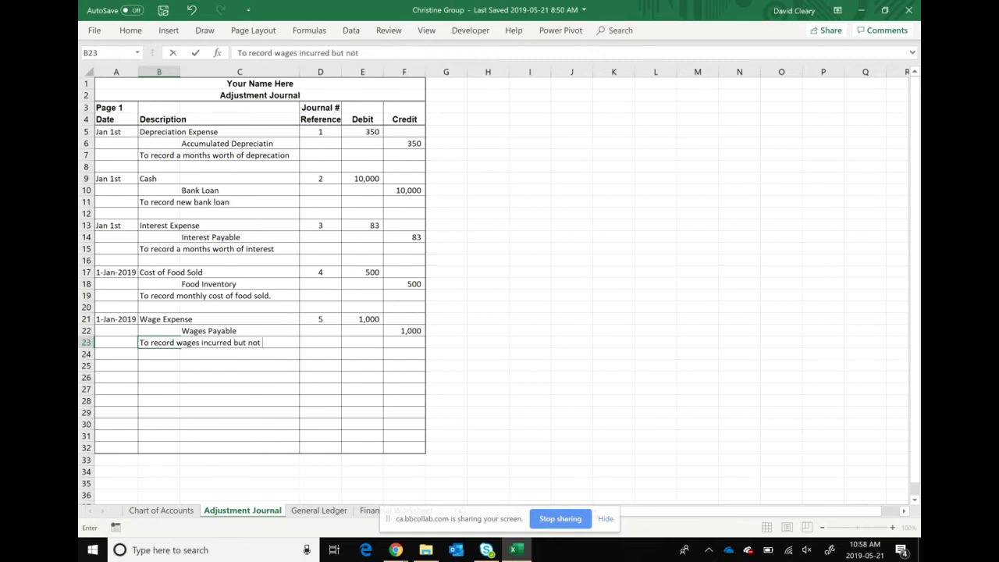
text( paid.)
click(228, 134)
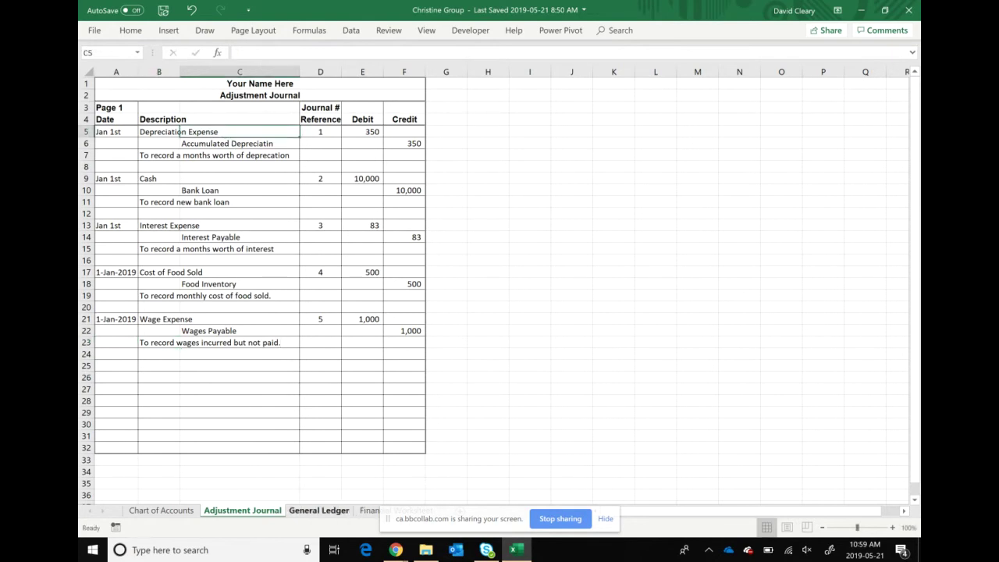
- In the General Ledger sheet, enter the date "Jan 1st" in A166, the first row of the Depreciation Expense account
click(318, 510)
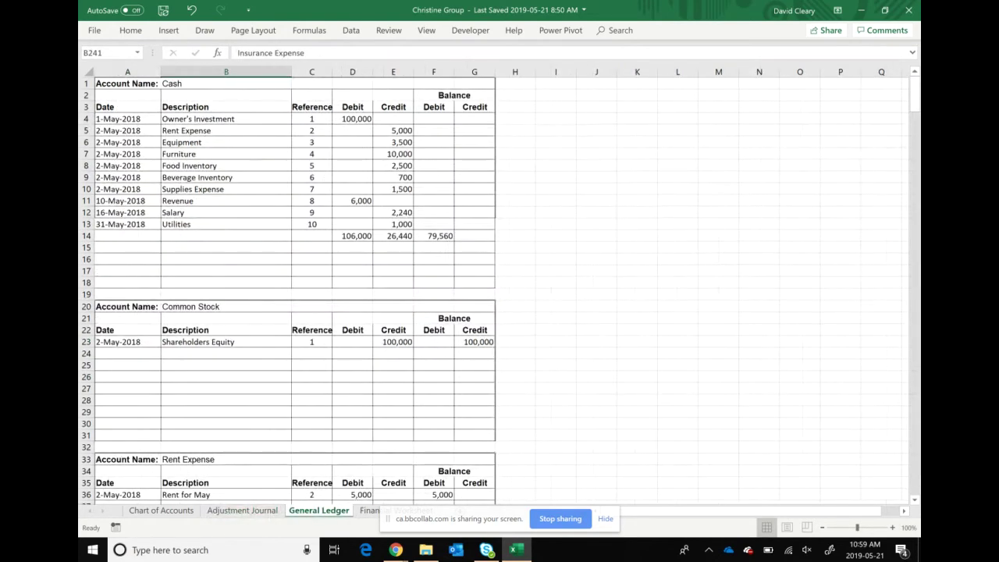
scroll(289, 289, down, 7)
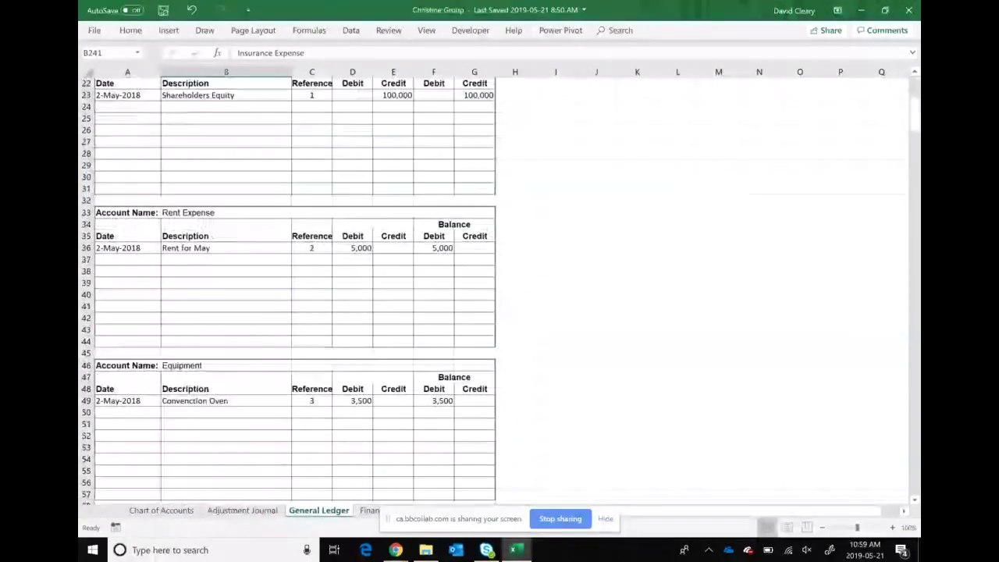
scroll(289, 288, down, 8)
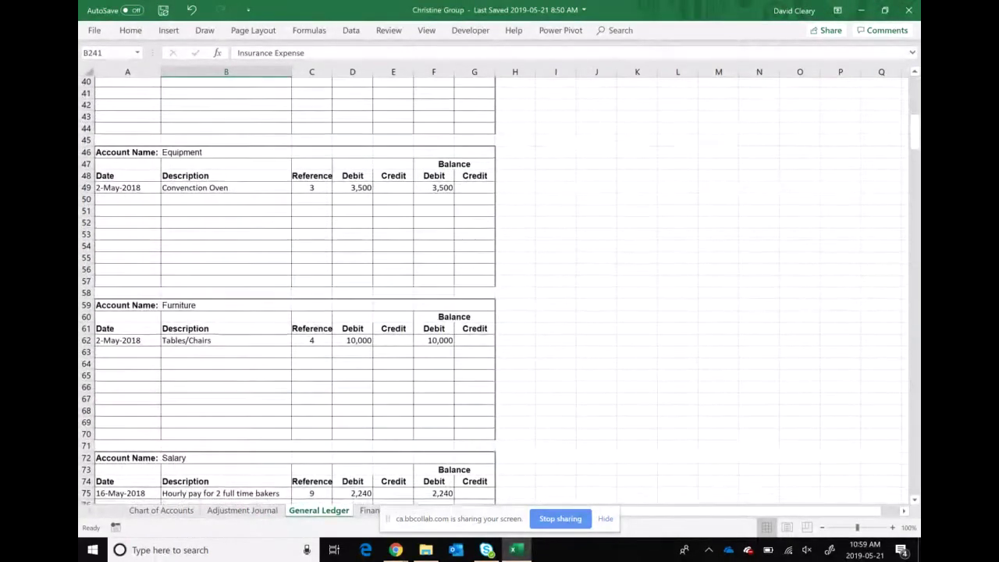
scroll(289, 289, down, 12)
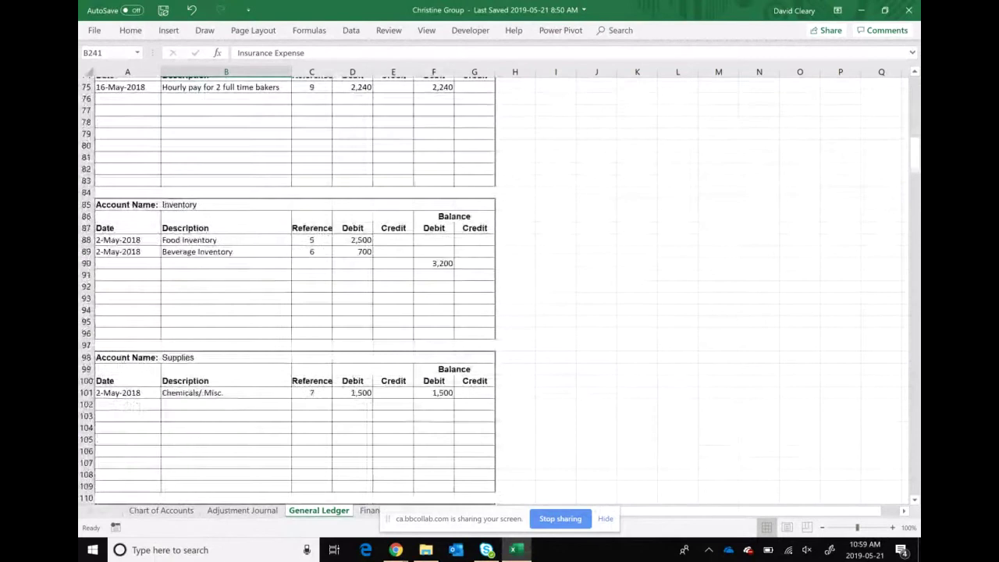
scroll(289, 289, down, 15)
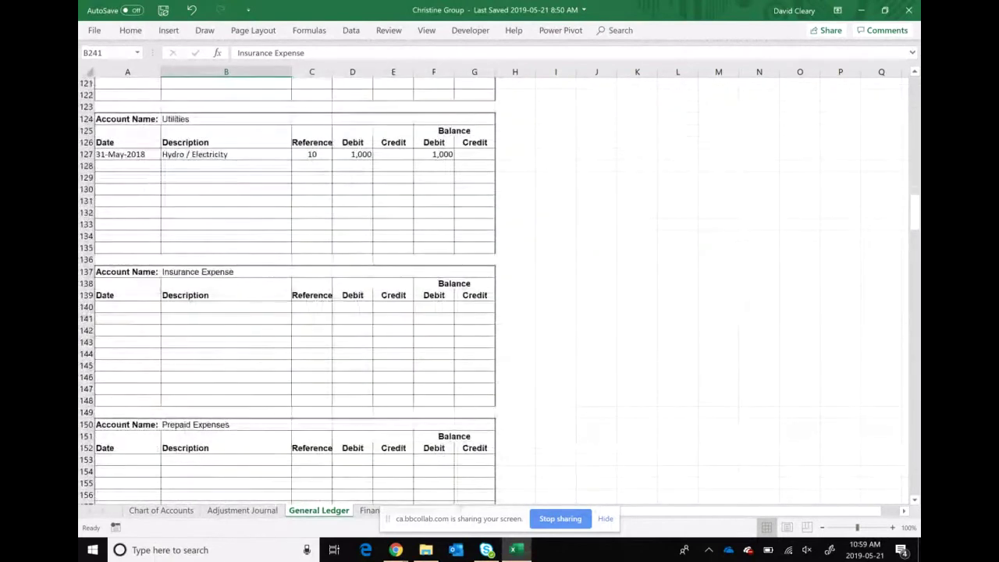
scroll(289, 288, down, 3)
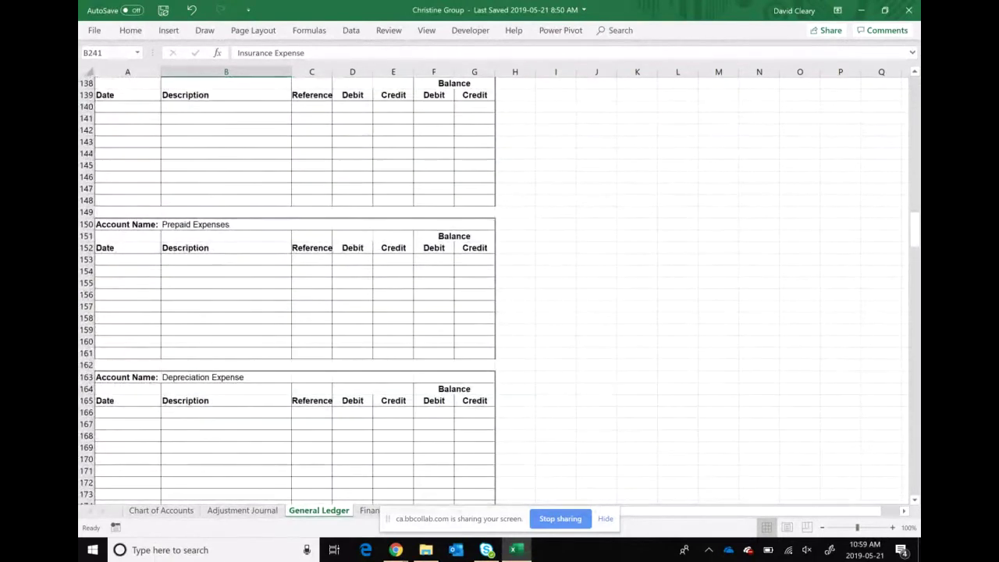
click(127, 412)
text(Ja)
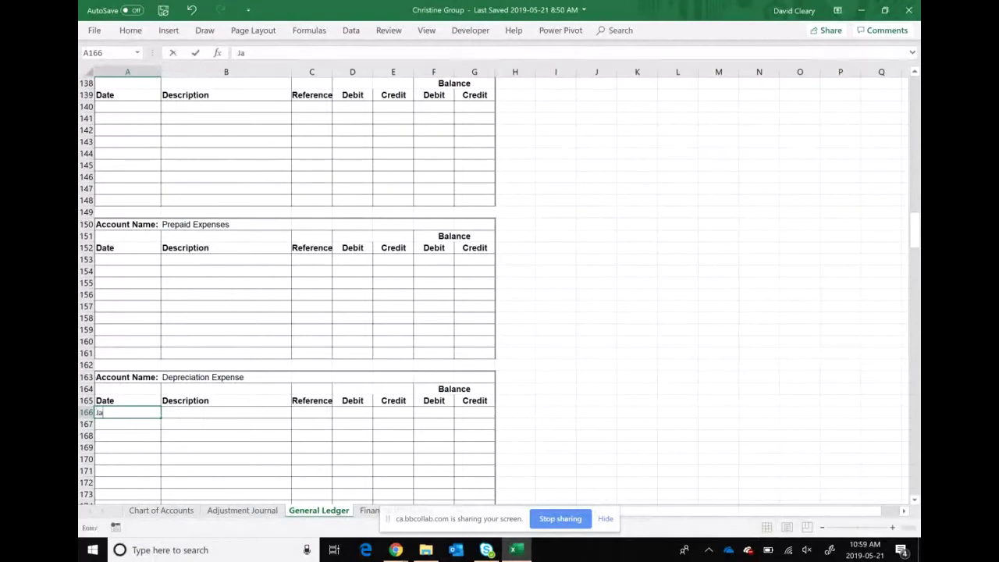
text(n 1st)
key(Tab)
- Describe the row 166 ledger posting as "To record monthly depreciation" with reference 1
text(To)
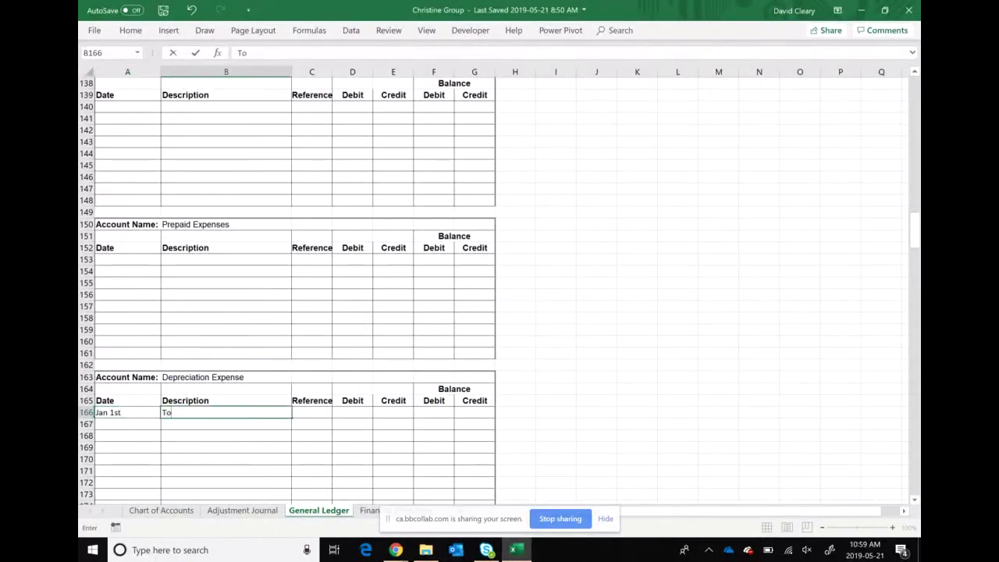
text( record monthly d)
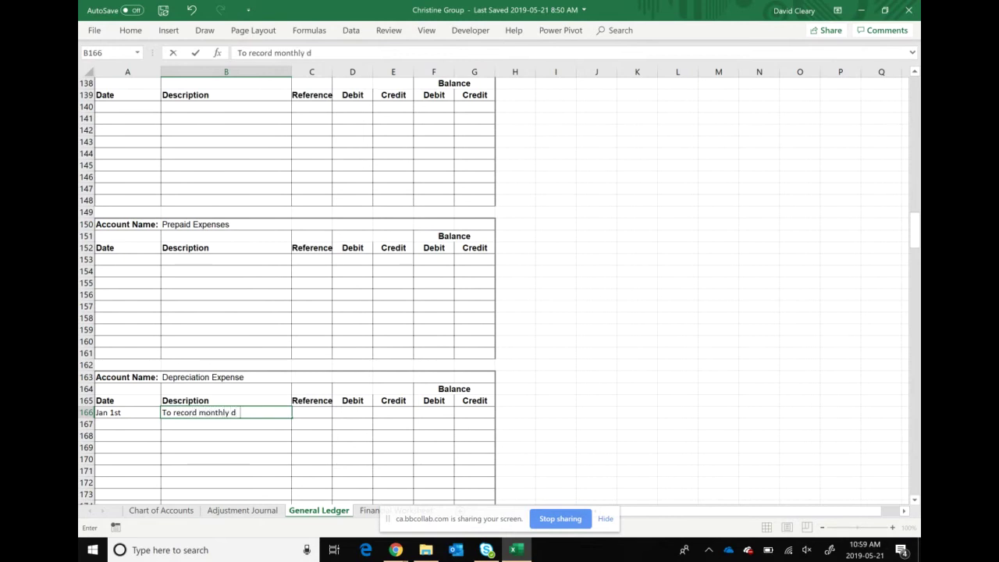
text(epreciation)
key(Tab)
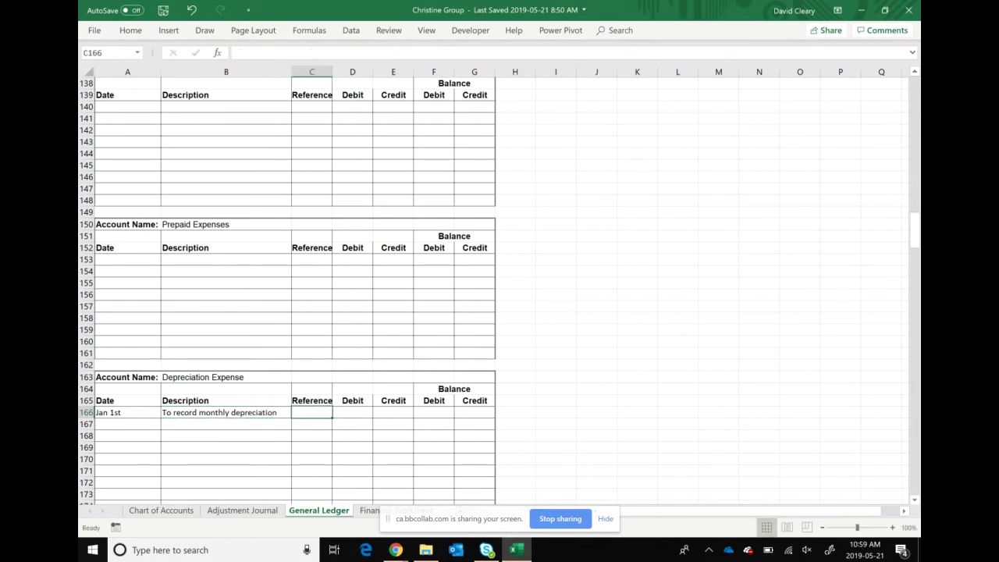
text(1)
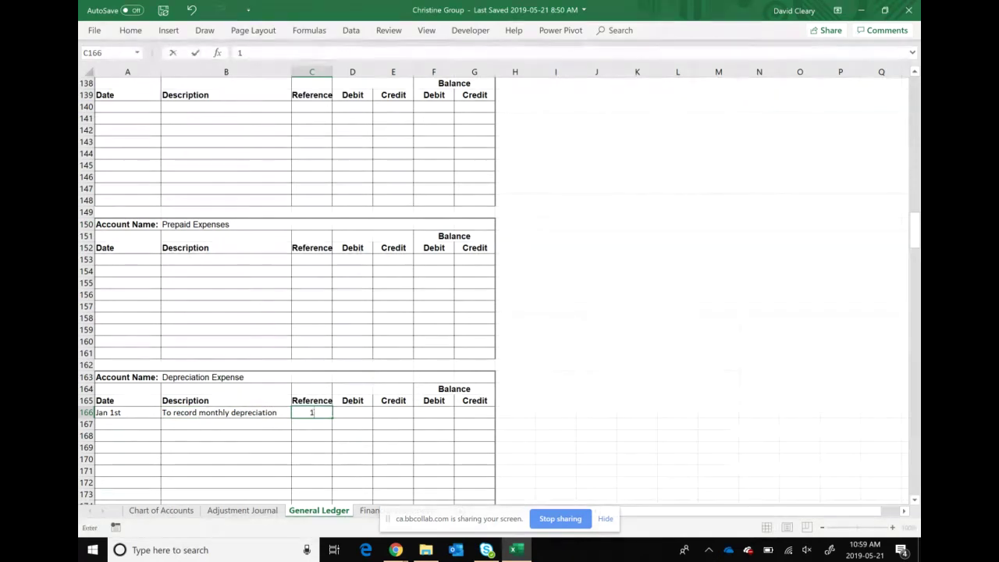
key(Tab)
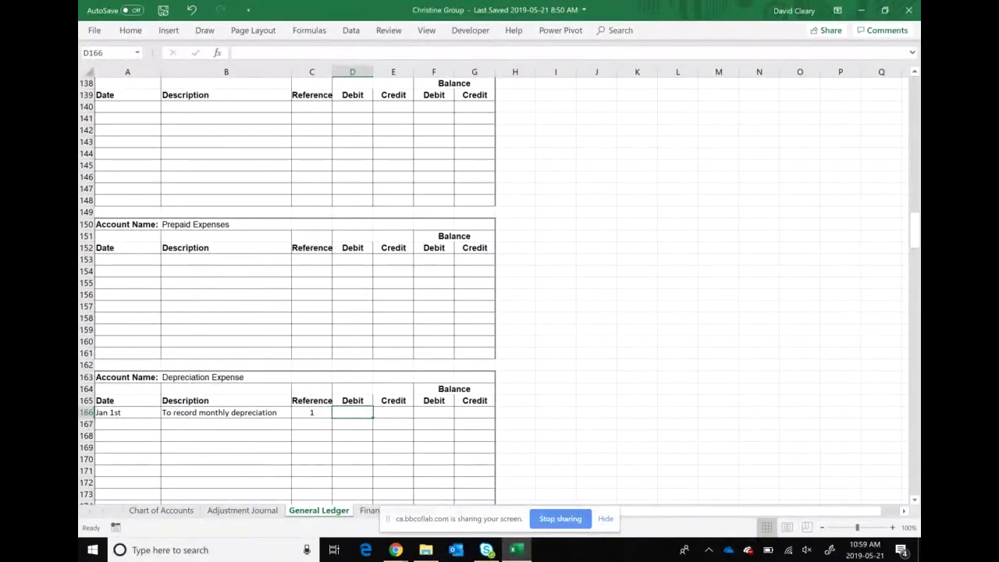
- Check the depreciation amount in the Adjustment Journal, and enter 350 as both the debit and the debit balance in General Ledger row 166
key(ctrl+Page_Up)
key(ctrl+Page_Down)
text(350)
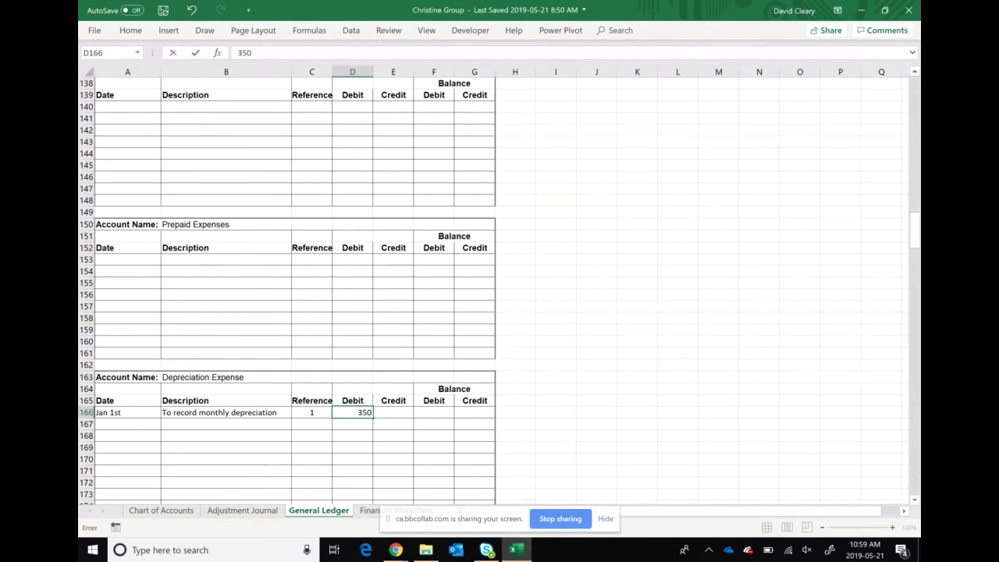
key(Tab)
key(Tab)
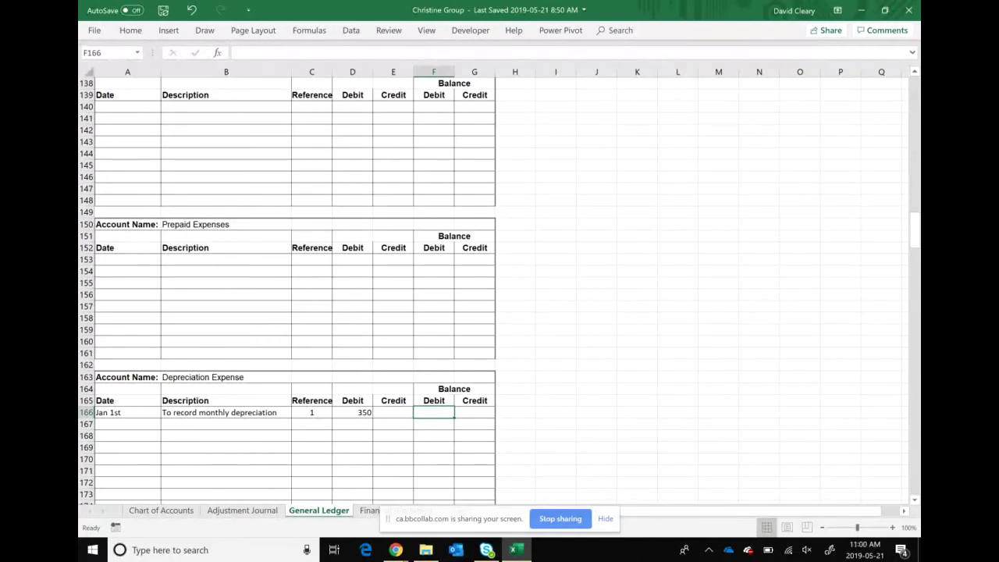
text(350)
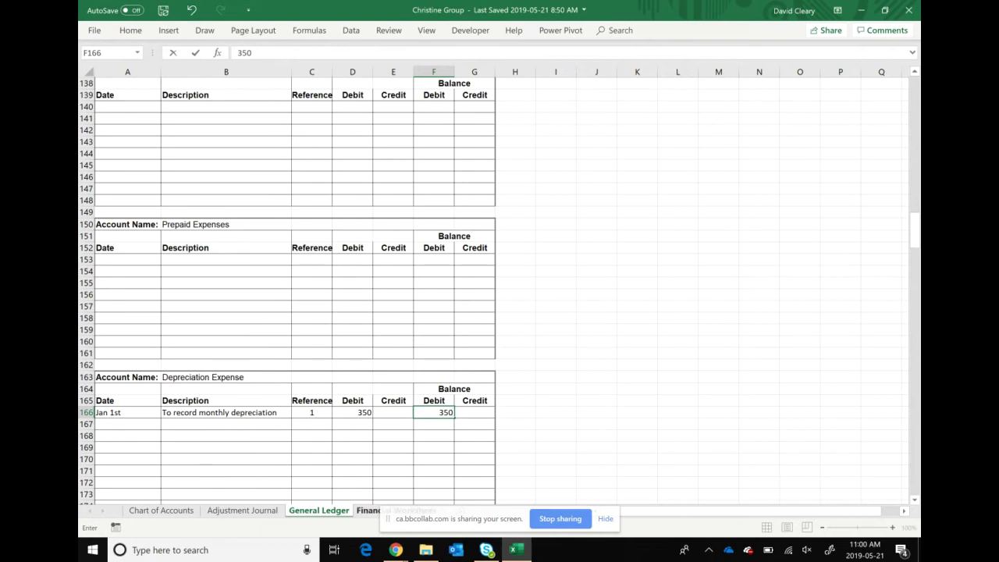
- In the Financial Worksheet, enter 350 as the Adjustments debit for Depreciation expense in E21
key(Return)
key(ctrl+Page_Down)
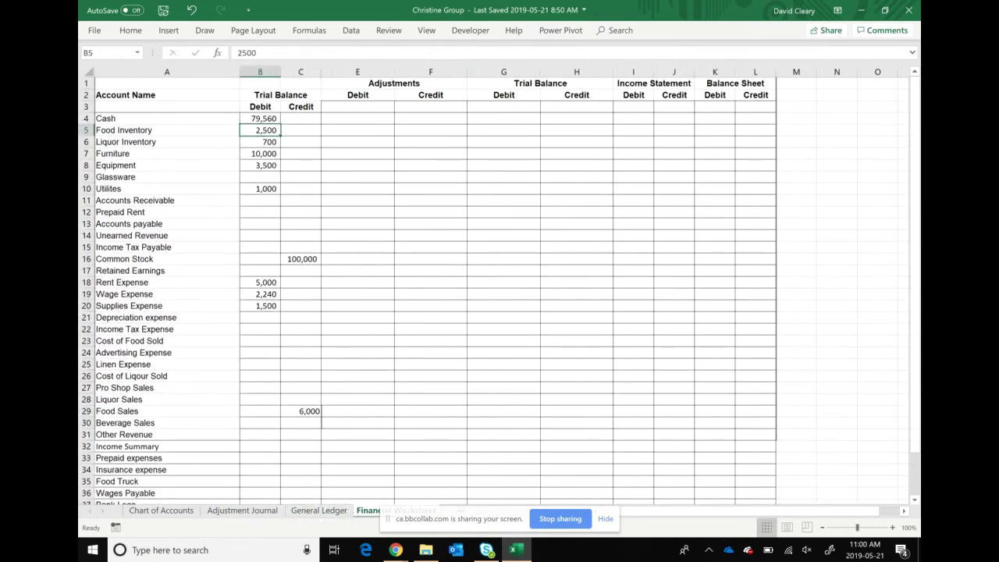
scroll(499, 289, down, 2)
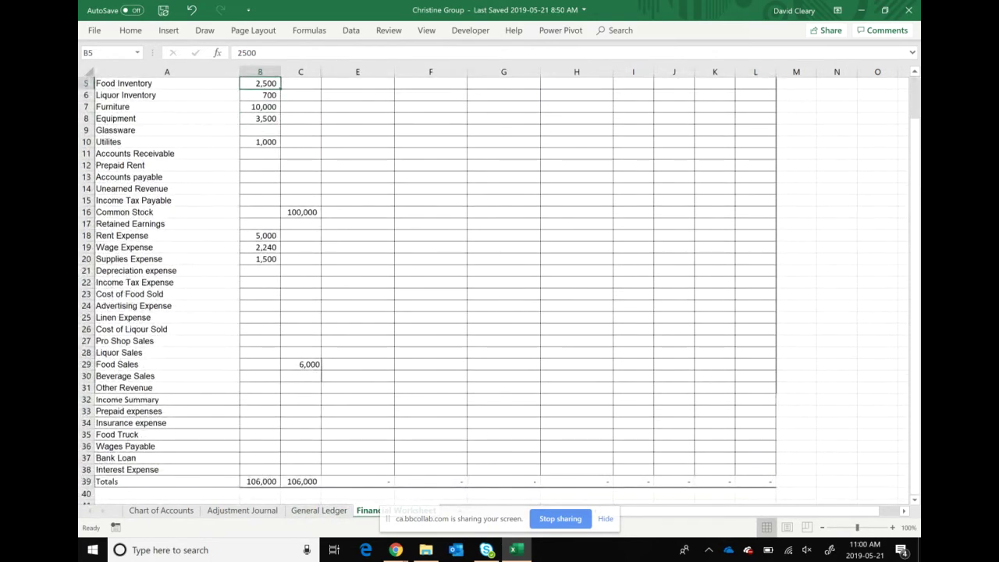
scroll(499, 289, up, 1)
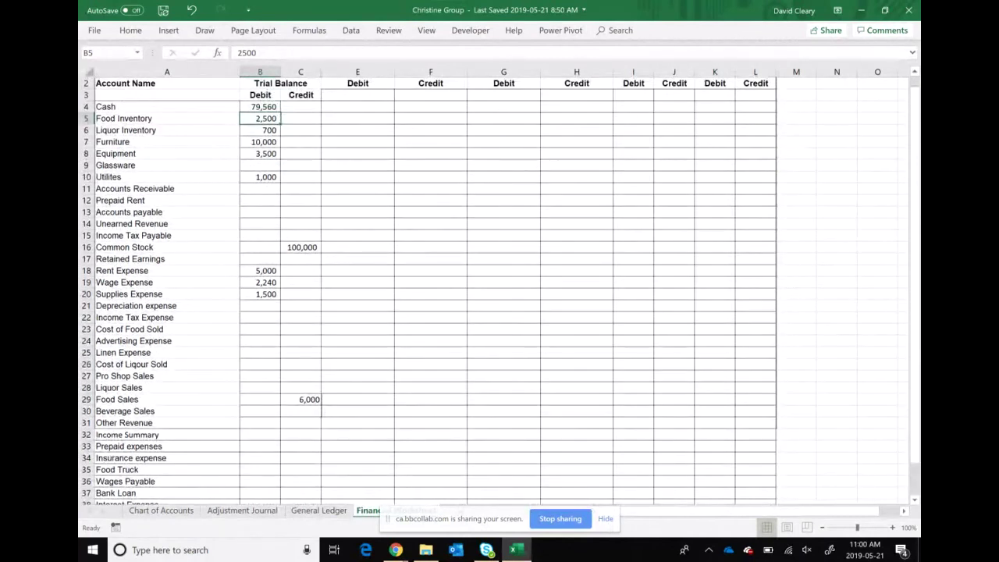
scroll(499, 289, down, 1)
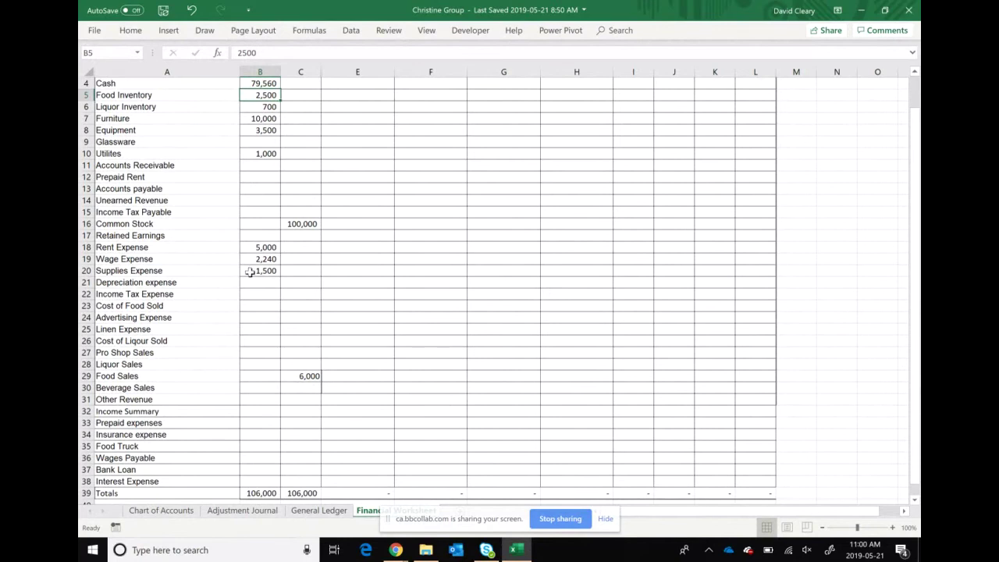
click(339, 281)
scroll(339, 281, up, 1)
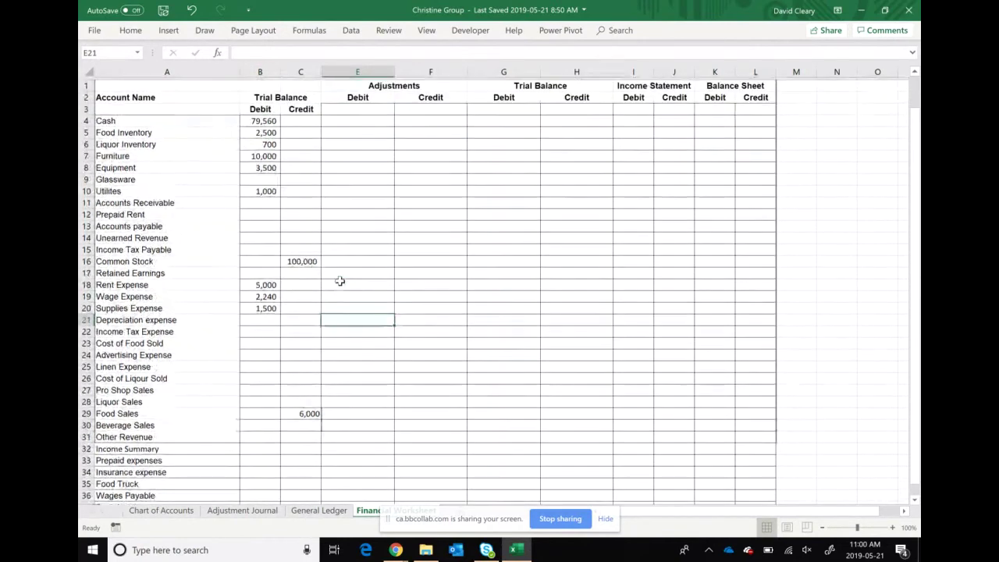
text(350)
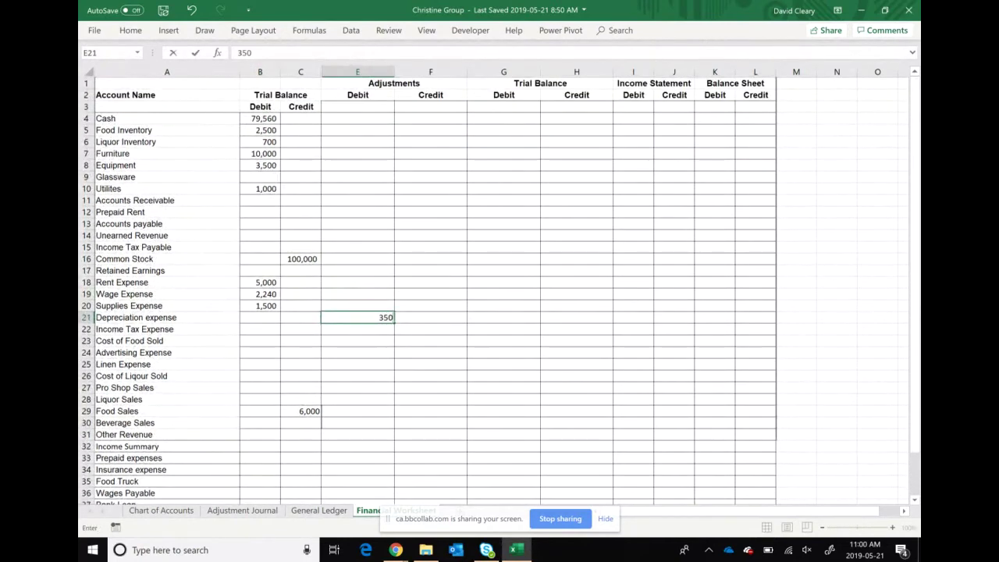
key(Return)
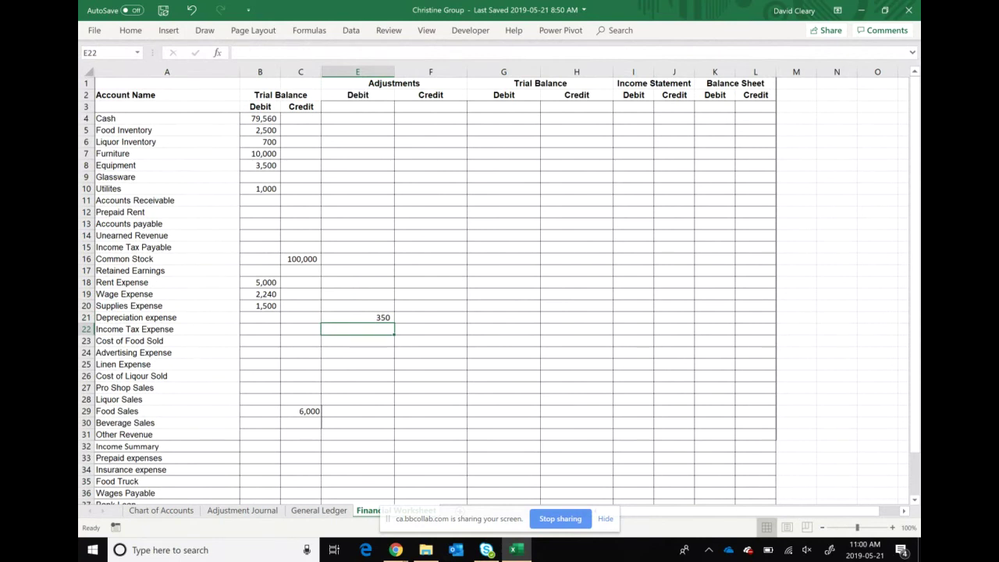
- Check the accumulated depreciation credit in the Adjustment Journal, and enter the date Jan 1 in General Ledger cell A179
click(242, 510)
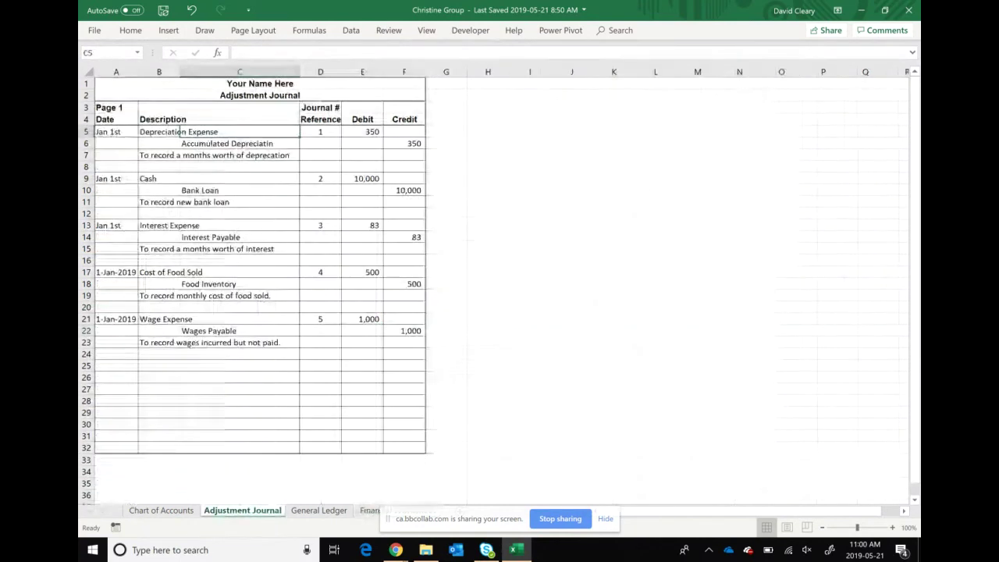
click(222, 143)
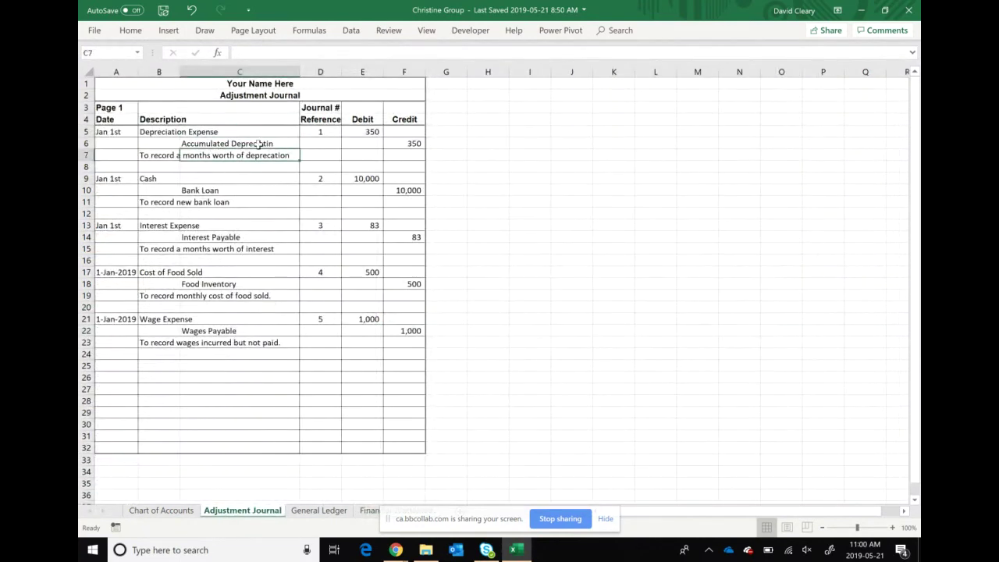
click(414, 143)
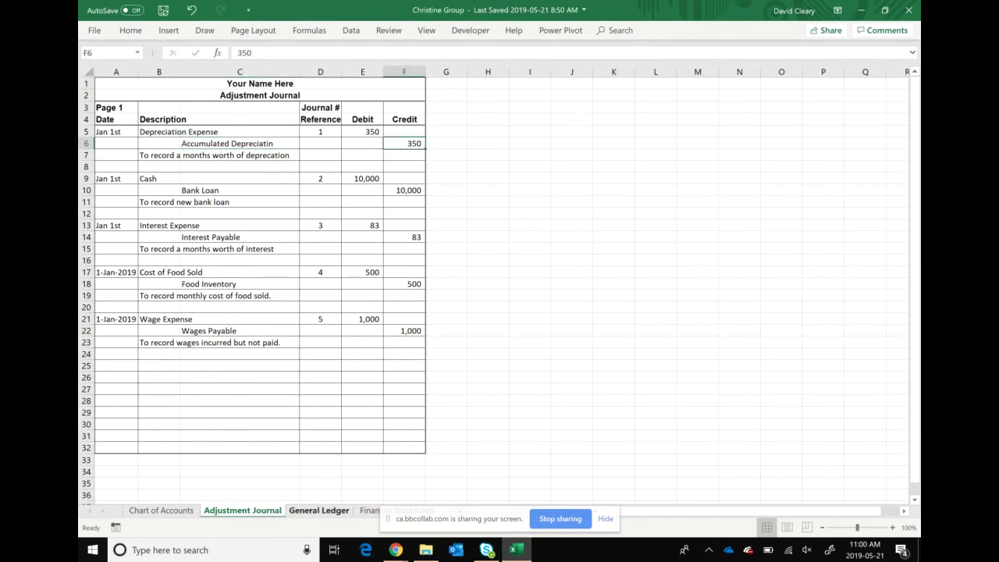
click(319, 509)
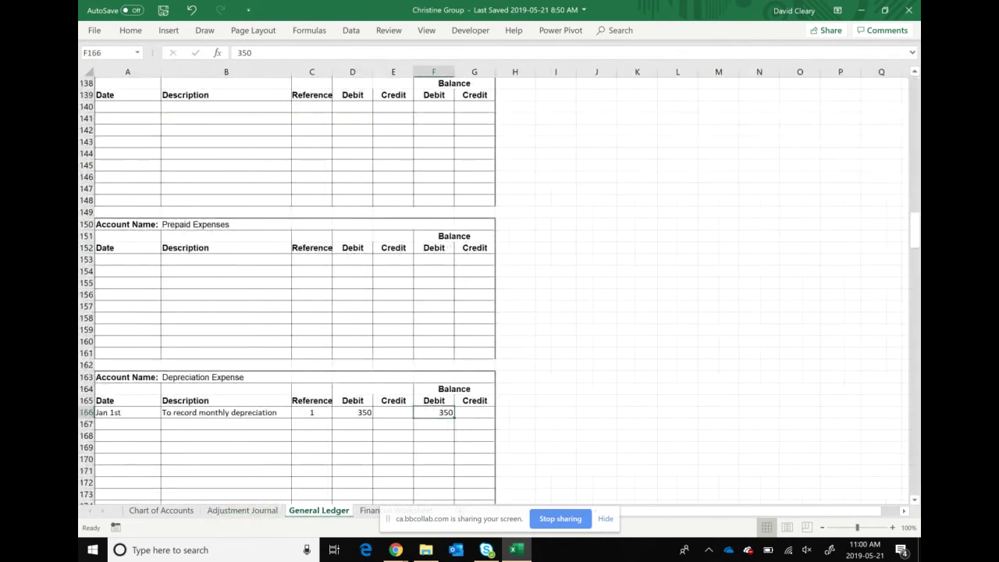
scroll(268, 254, down, 7)
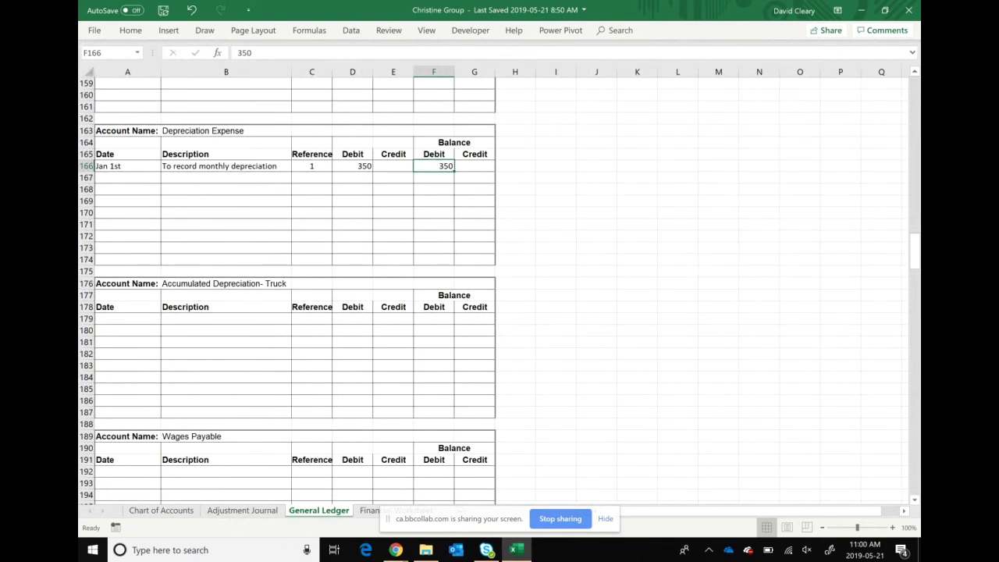
click(127, 318)
text(Jan)
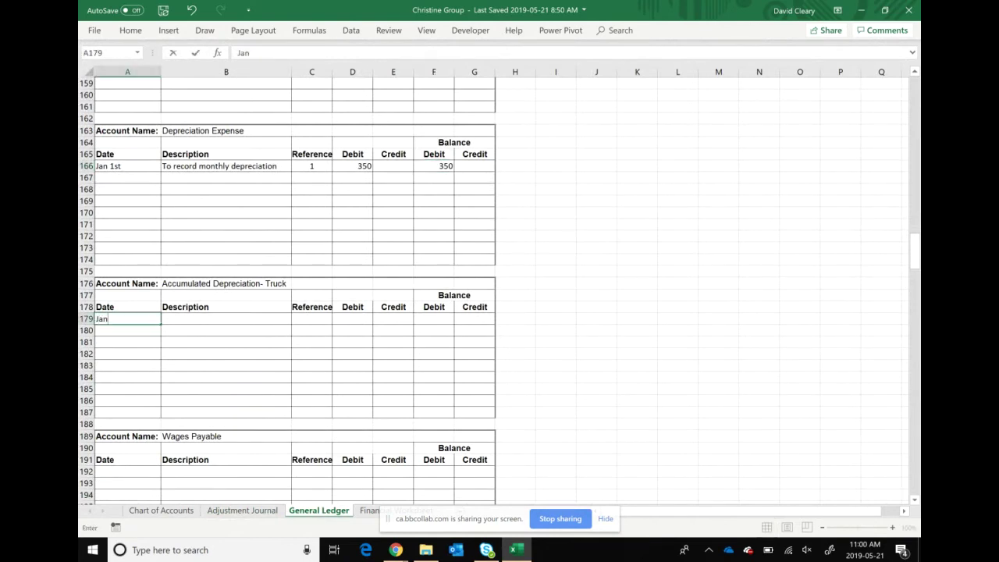
text( 1)
- Rename the ledger account in B176 as "Accumulated Depreciation- Equipment"
click(226, 283)
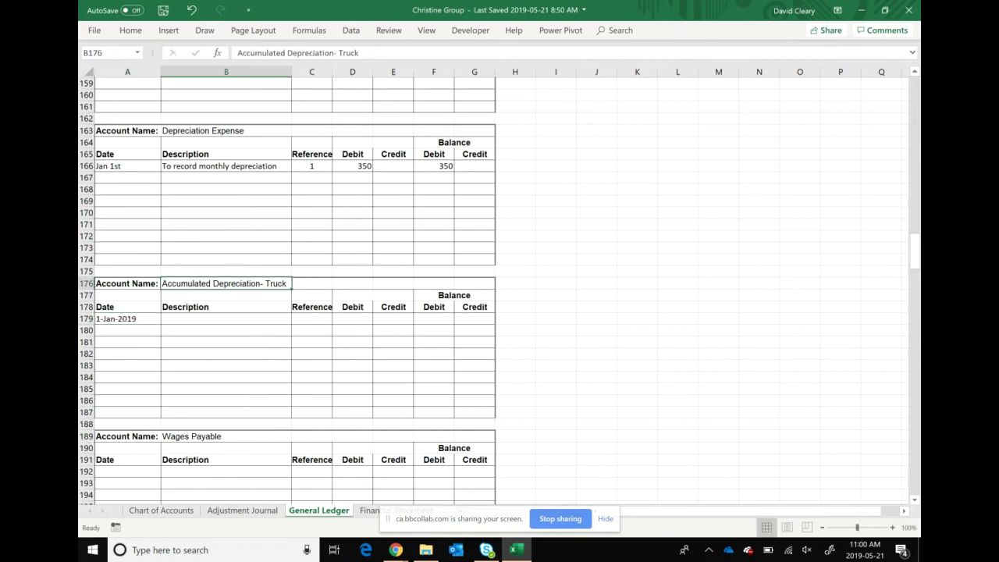
click(377, 52)
key(BackSpace)
key(BackSpace)
key(BackSpace)
key(BackSpace)
key(BackSpace)
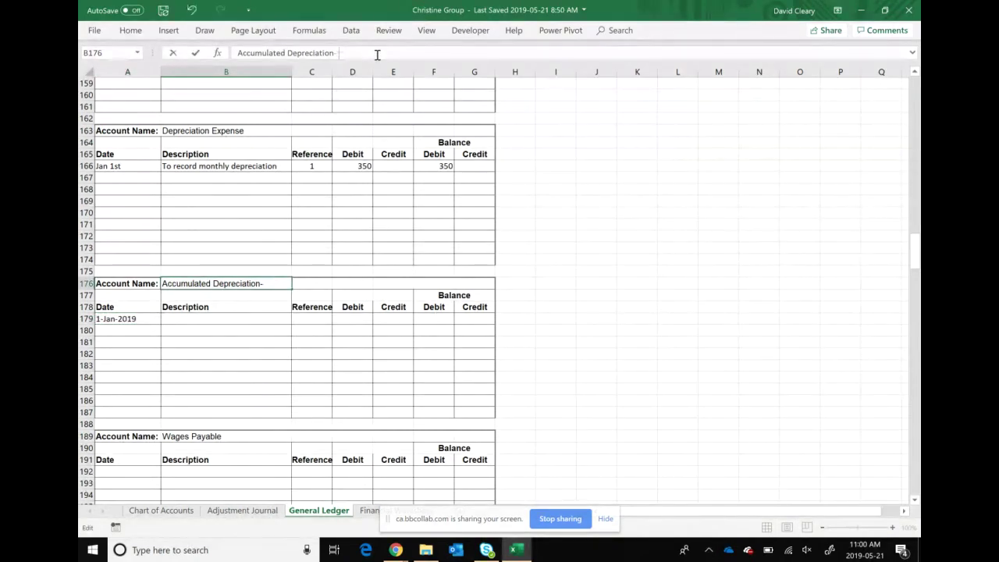
text(Equipment)
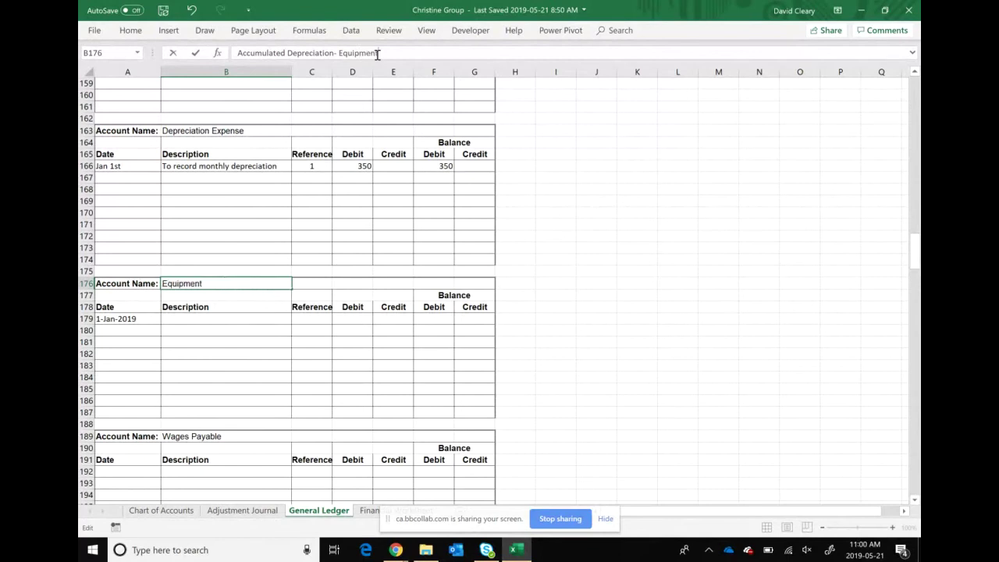
key(Return)
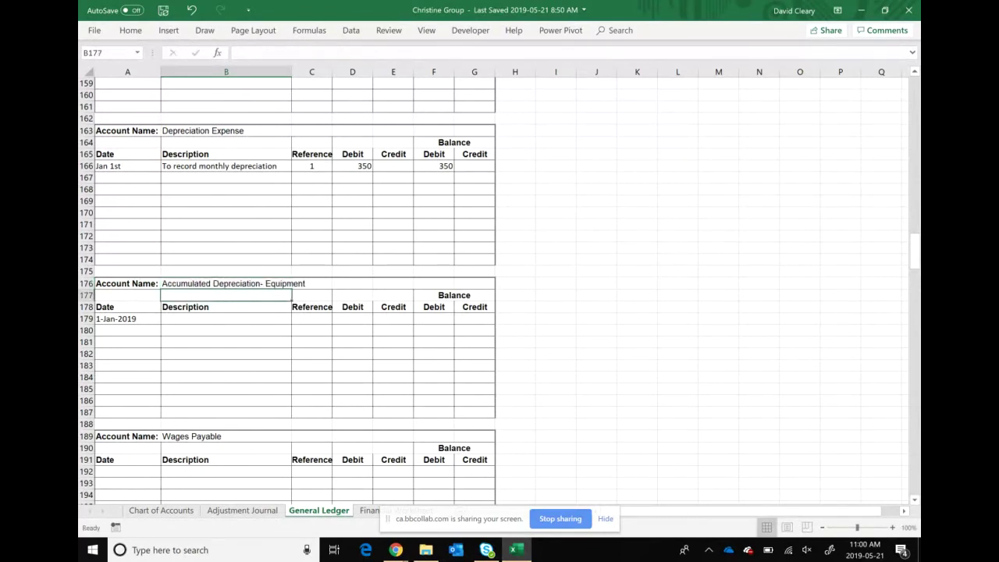
- Describe the row 179 ledger posting as "To record monthly deprecation" with reference 1
click(226, 318)
text(To reco)
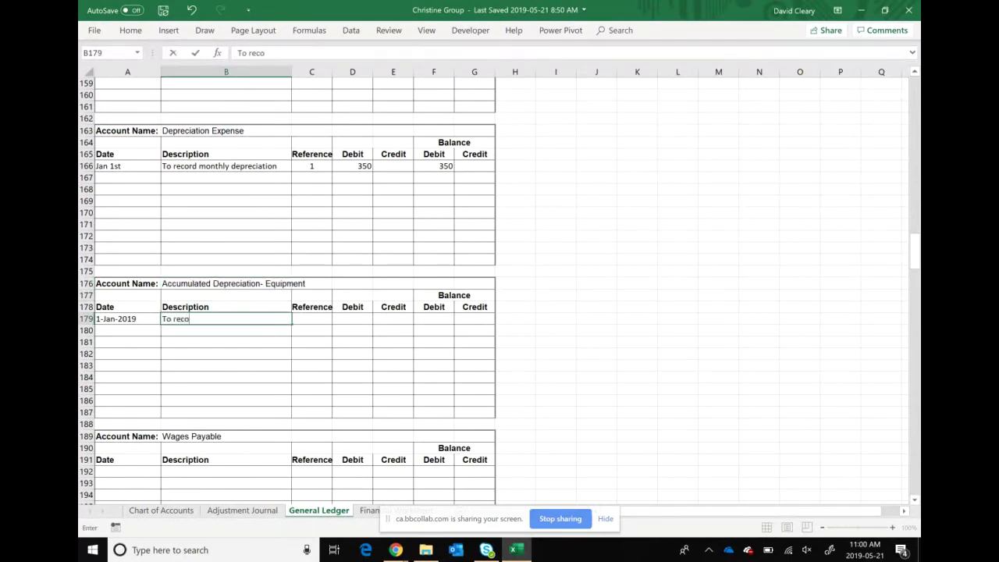
text(rd monthly deprecation)
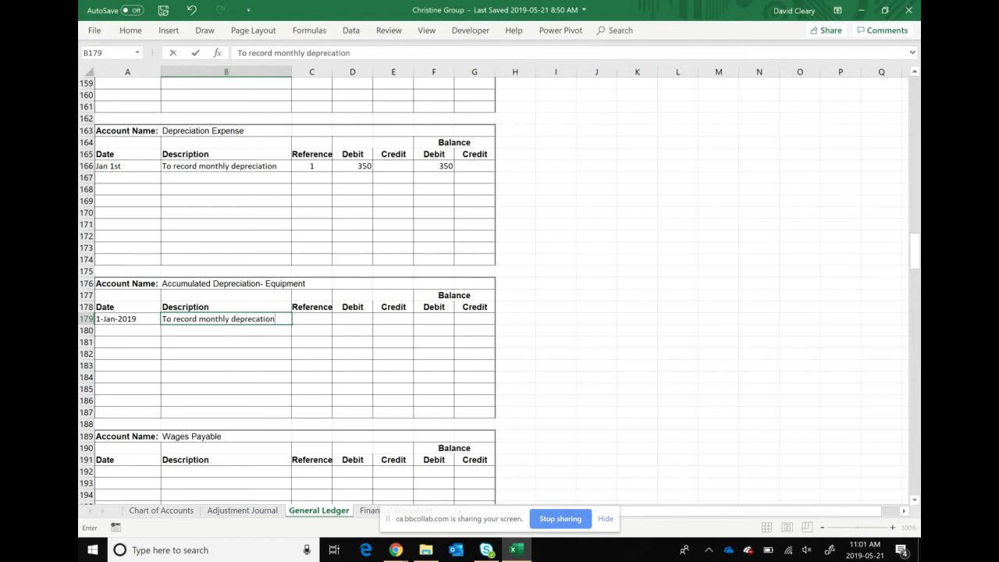
key(Tab)
text(1)
- Enter 350 as both the credit and the credit balance in General Ledger row 179
key(Tab)
key(Tab)
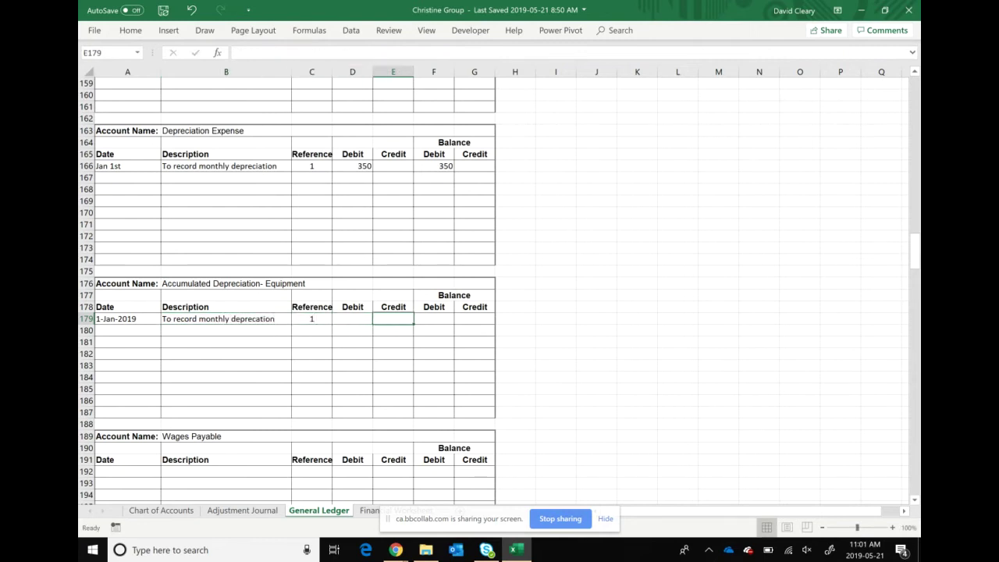
text(350)
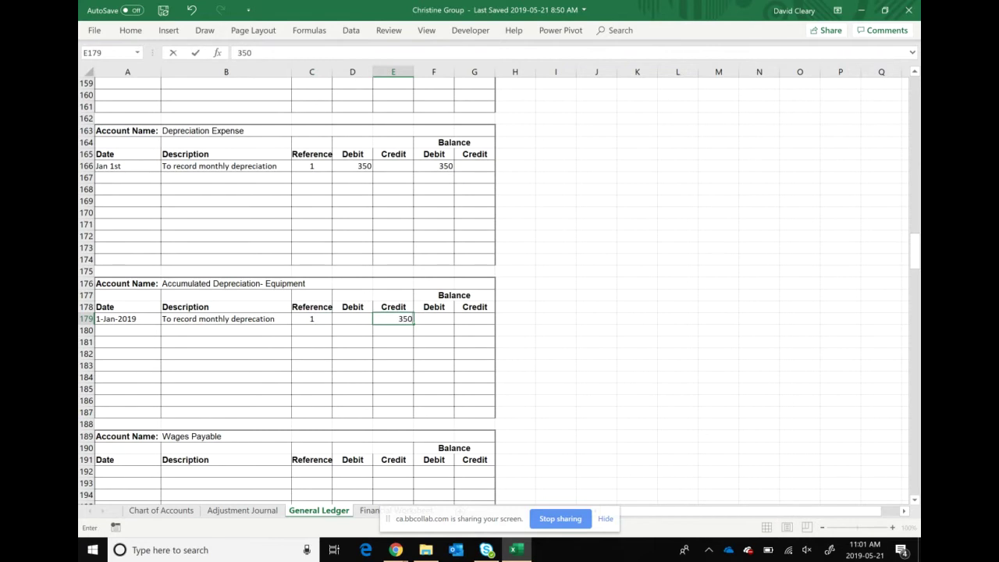
key(Tab)
key(Tab)
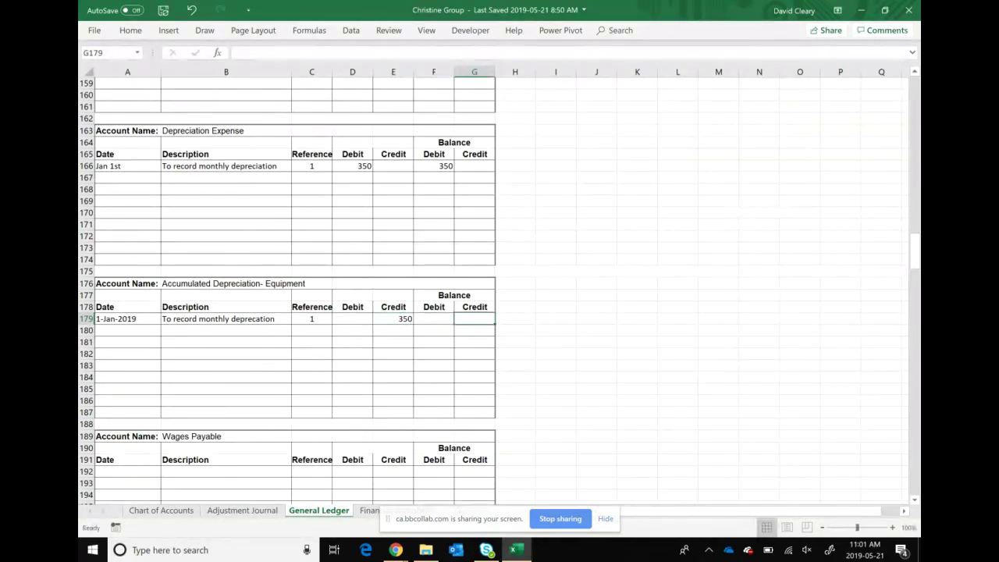
text(350)
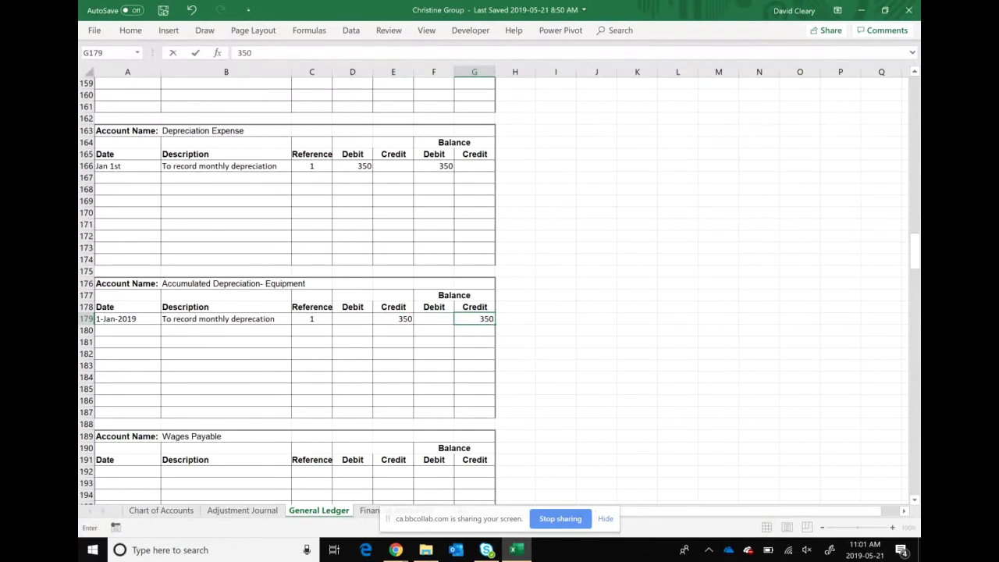
- In the Financial Worksheet, replace the account name in A31 with "Accumulated depreciation"
click(368, 509)
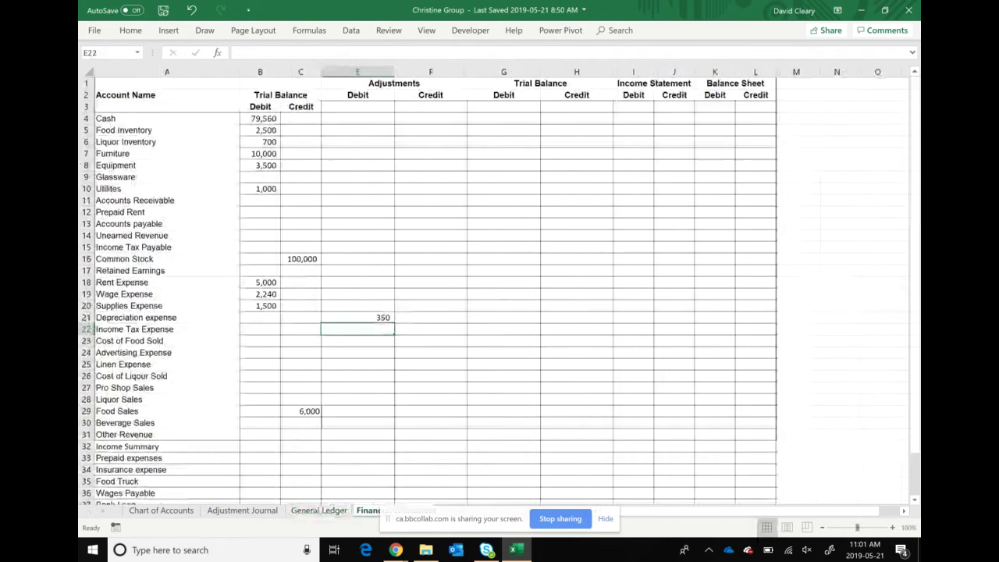
scroll(429, 288, down, 2)
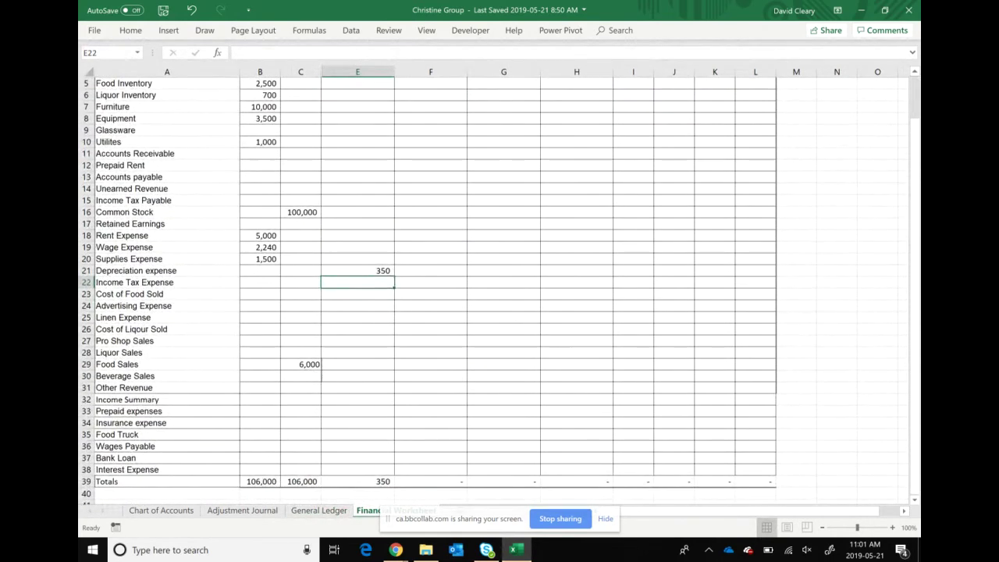
scroll(429, 288, up, 2)
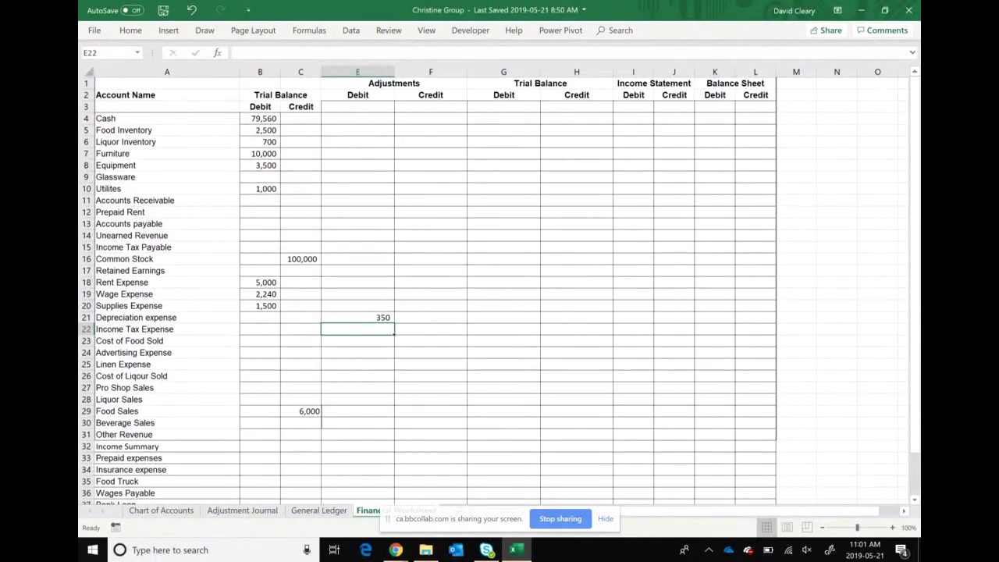
scroll(429, 289, down, 2)
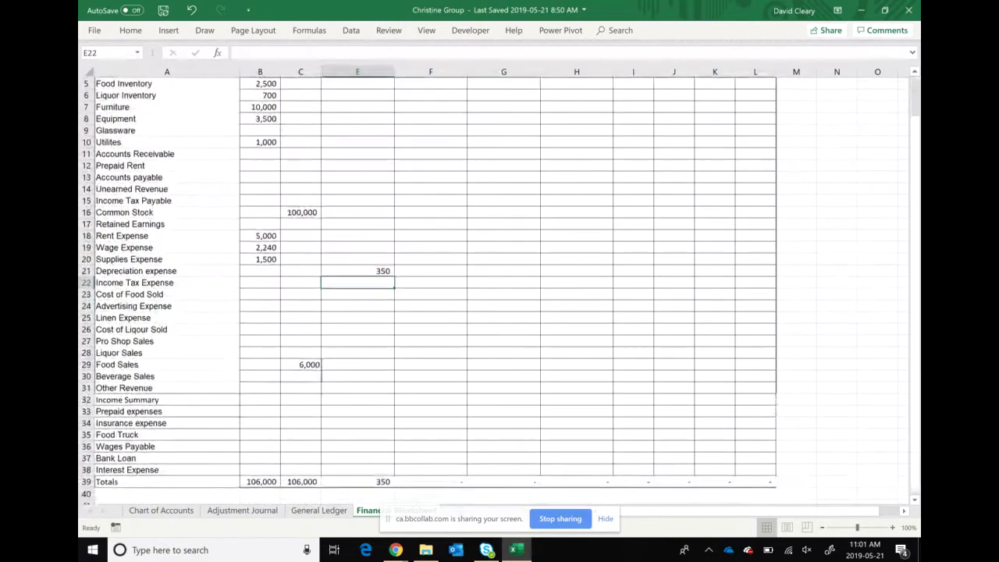
click(167, 387)
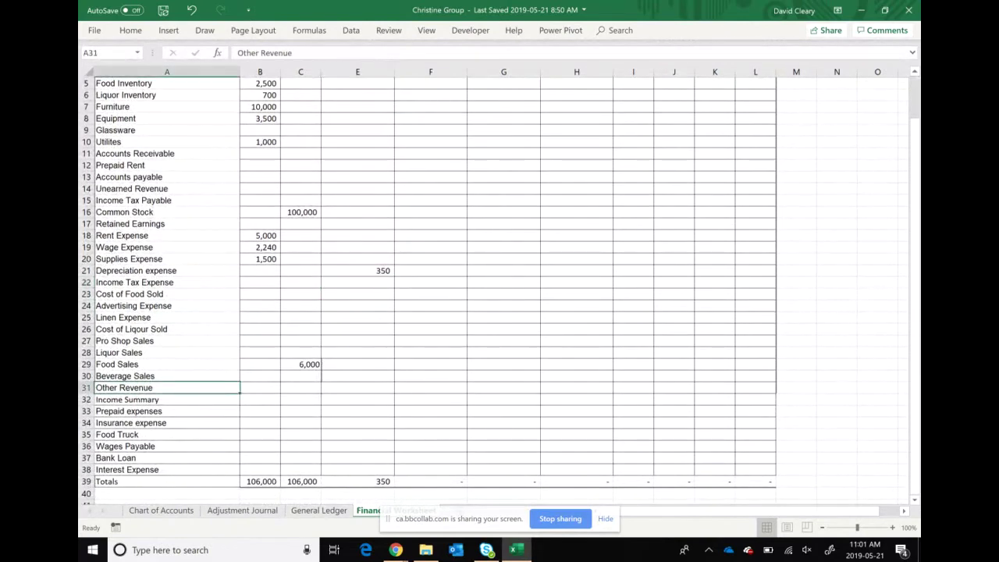
text(Accum)
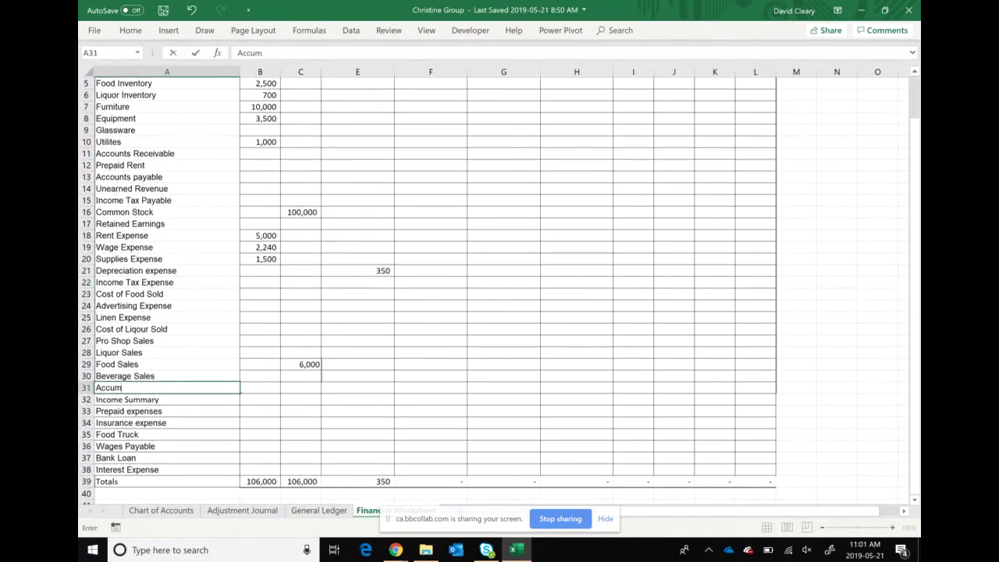
text(ulated dep)
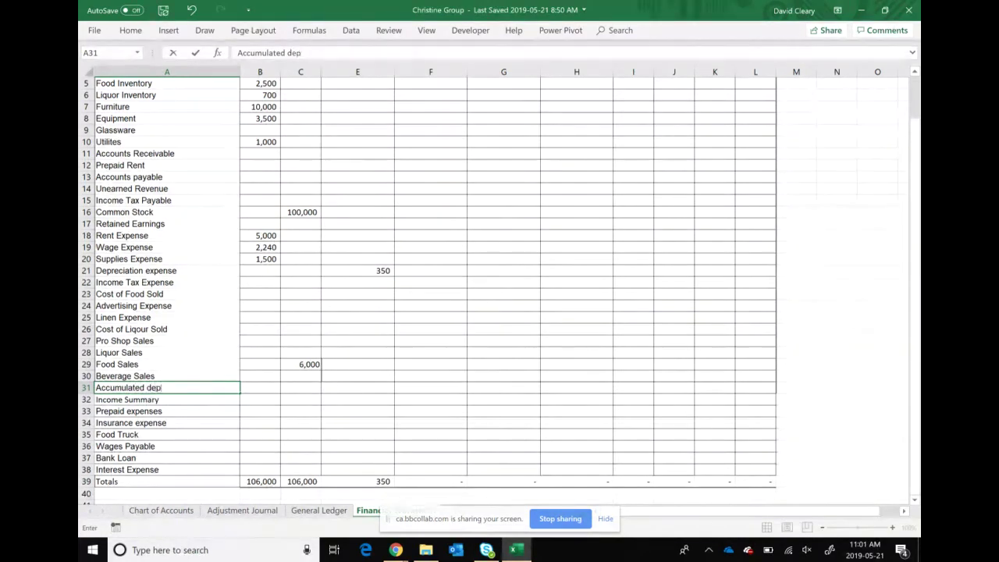
text(reciation)
- Enter 350 as the Adjustments credit for Accumulated depreciation in F31
key(Tab)
key(Tab)
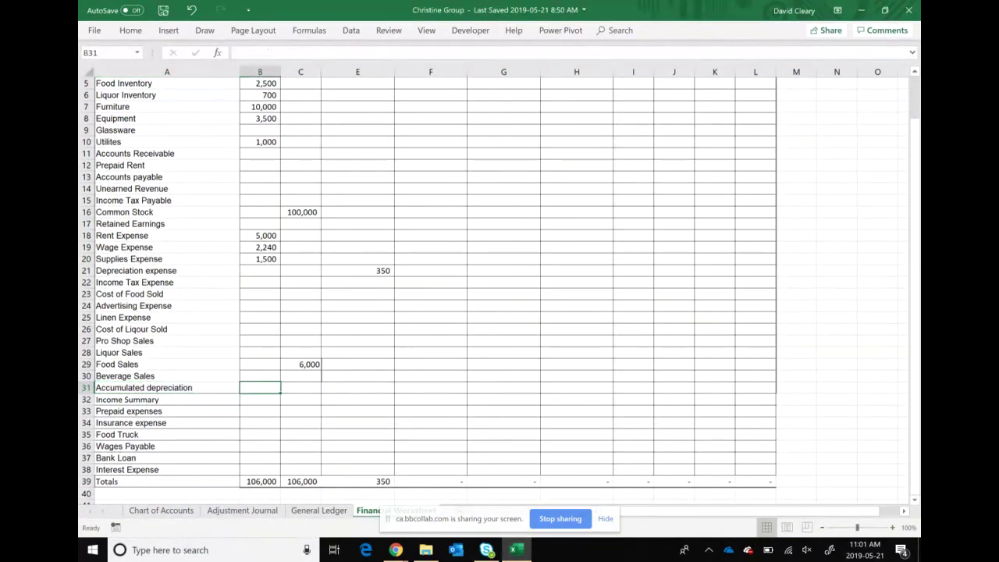
key(Tab)
key(Tab)
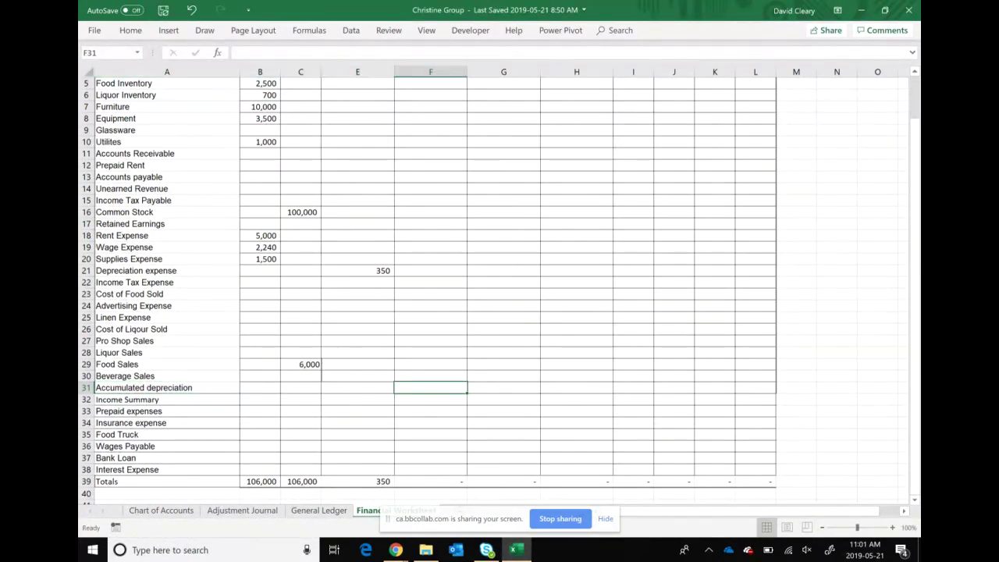
text(350)
key(Return)
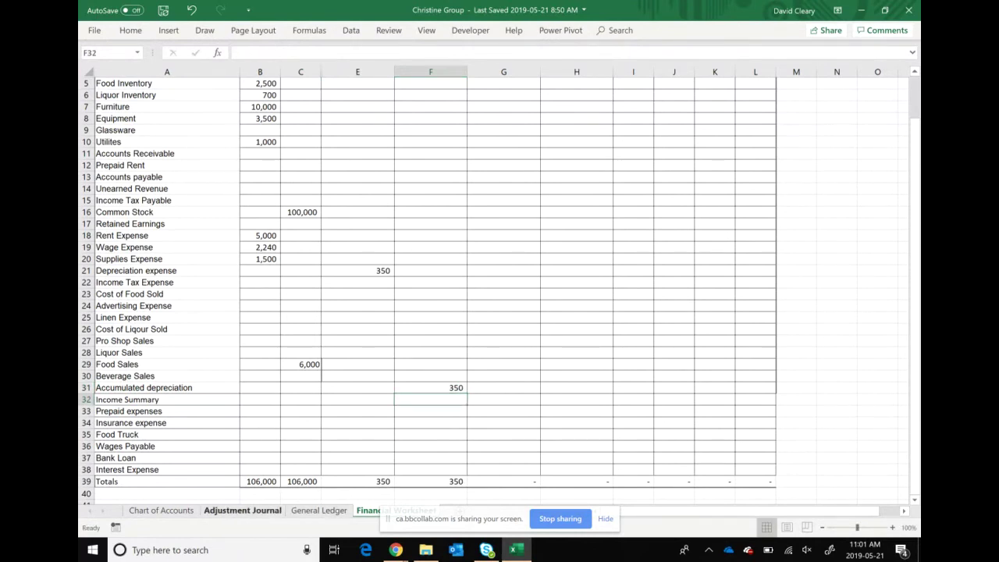
- Check the cash and bank loan entry in the Adjustment Journal, and go to the Cash account in the General Ledger
click(242, 509)
drag(418, 134, 117, 157)
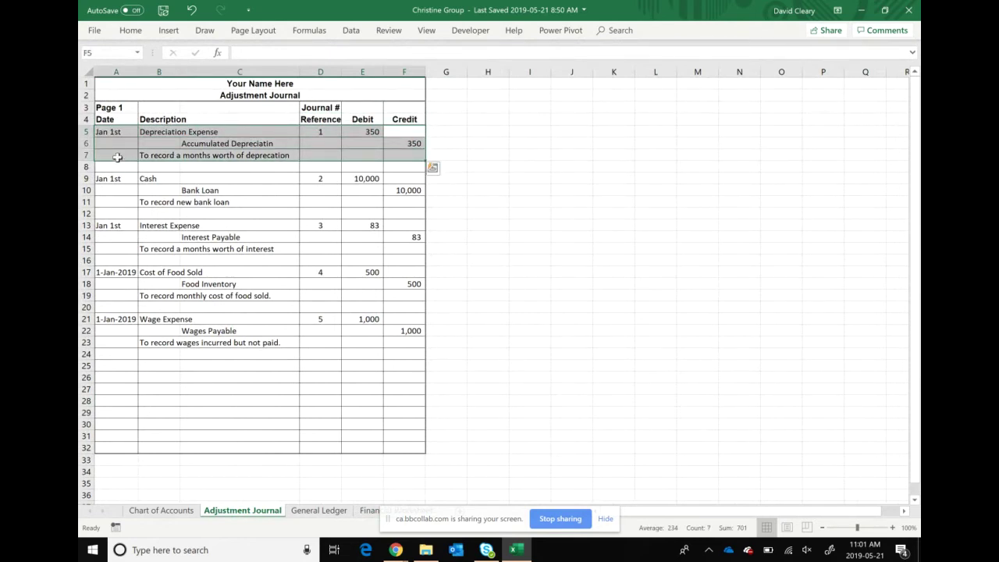
click(357, 190)
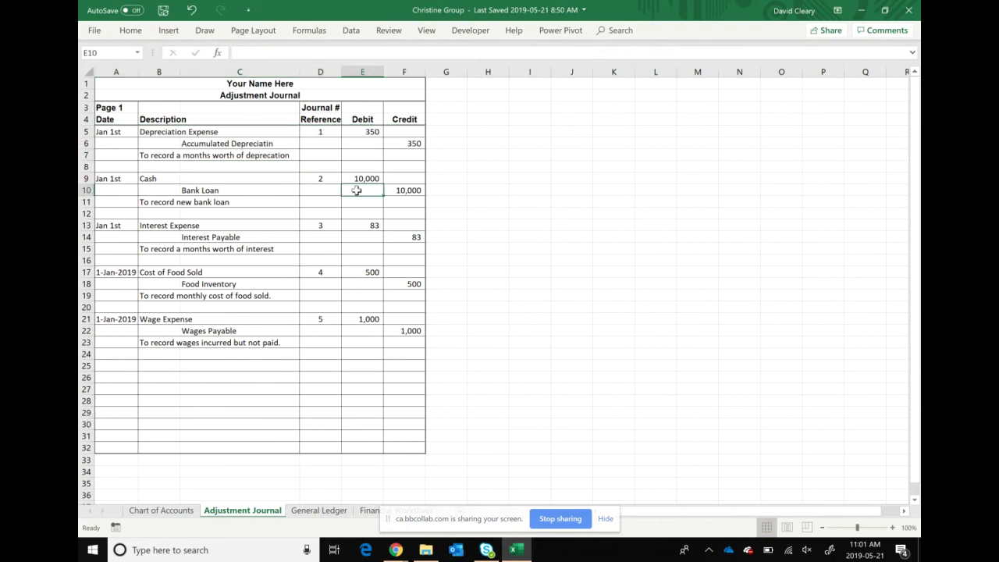
click(376, 176)
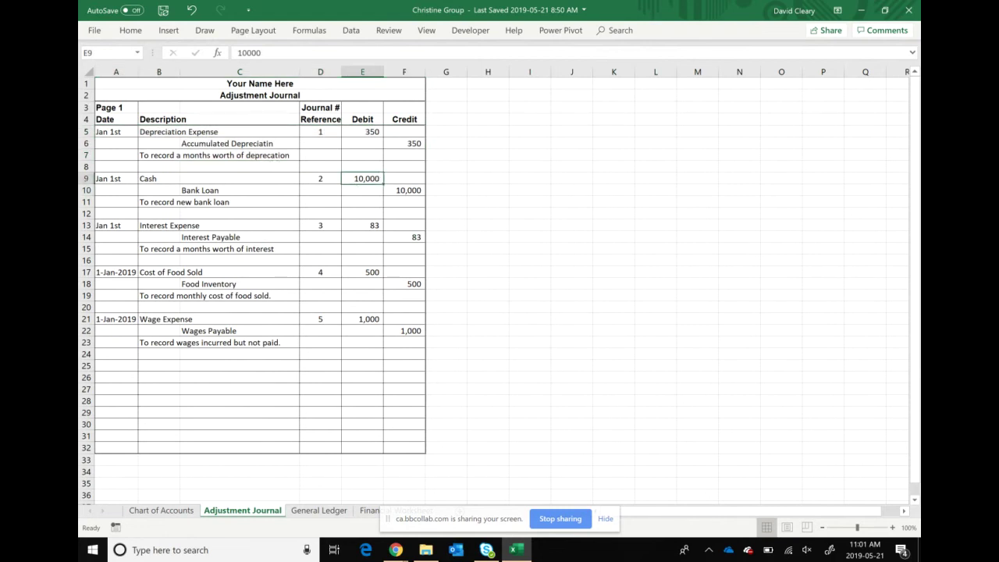
click(318, 509)
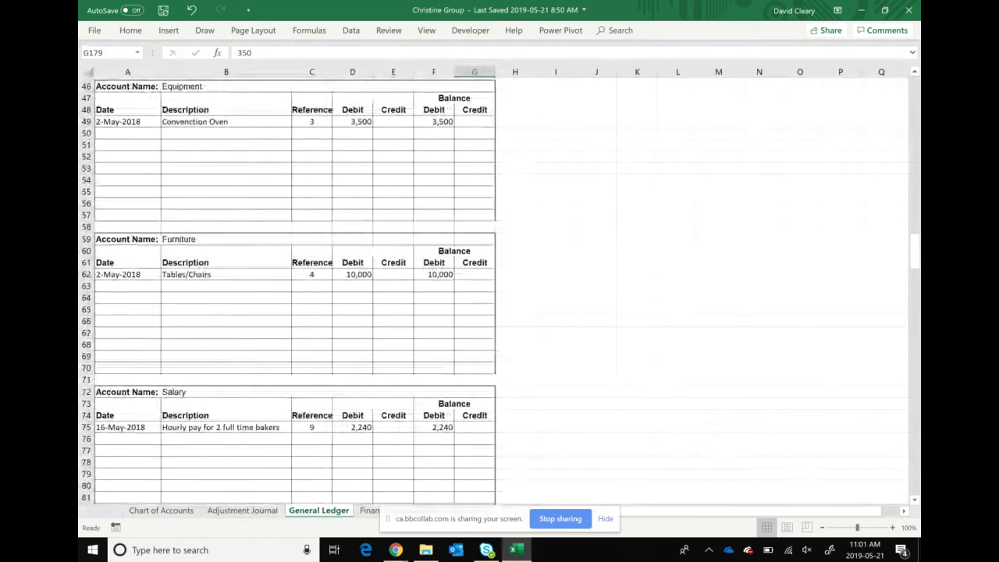
scroll(113, 238, up, 15)
click(113, 237)
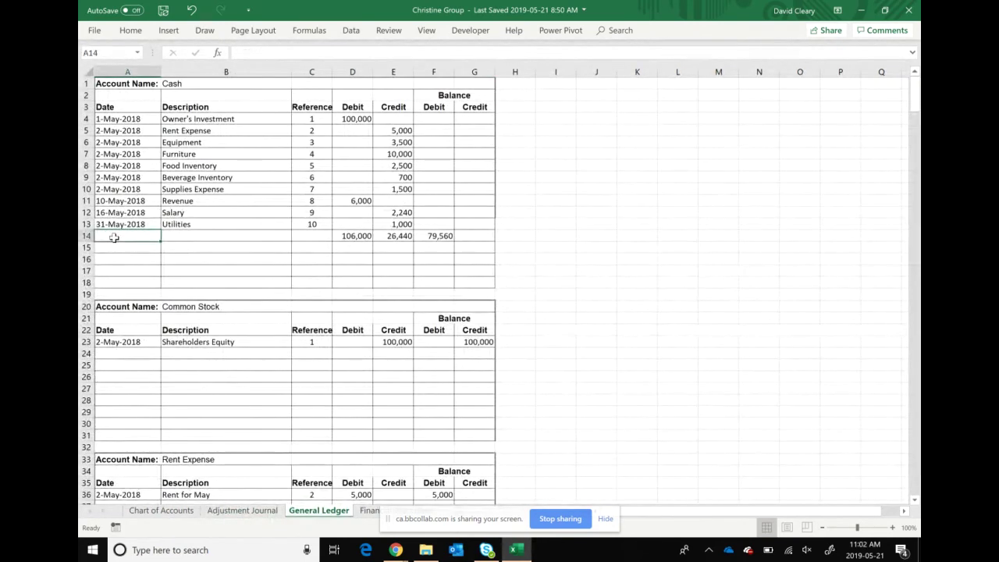
text(Jan 1st)
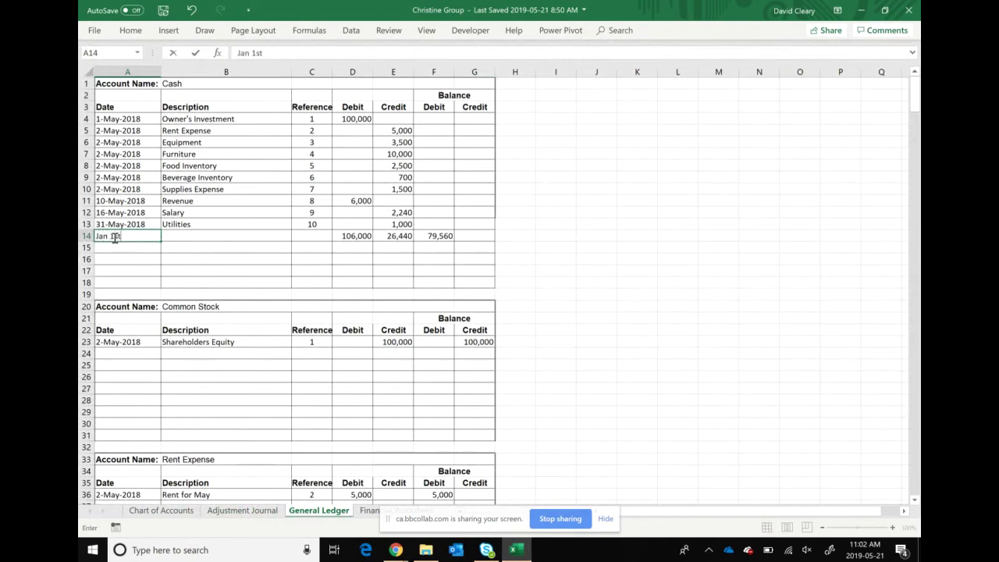
key(Tab)
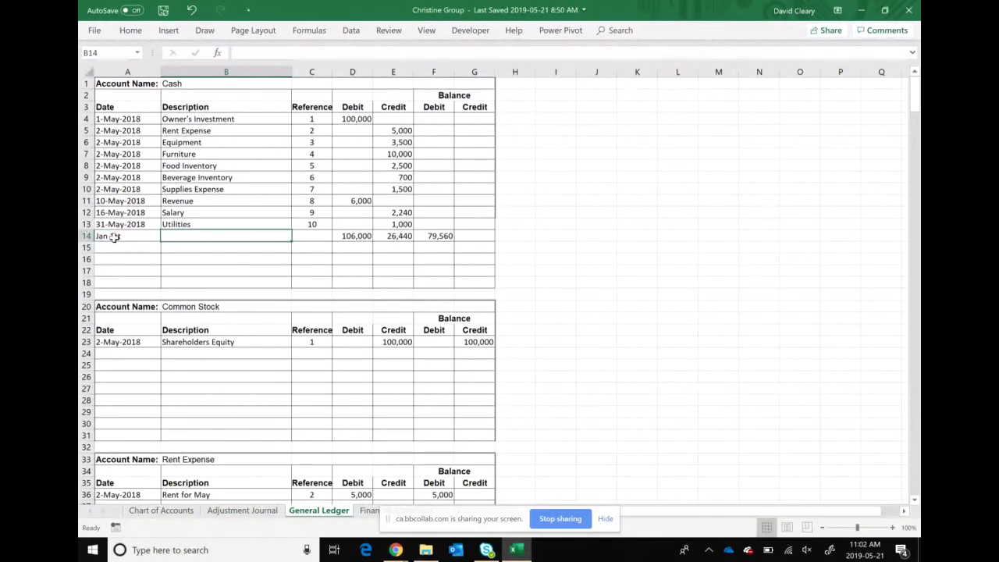
text(New bank l)
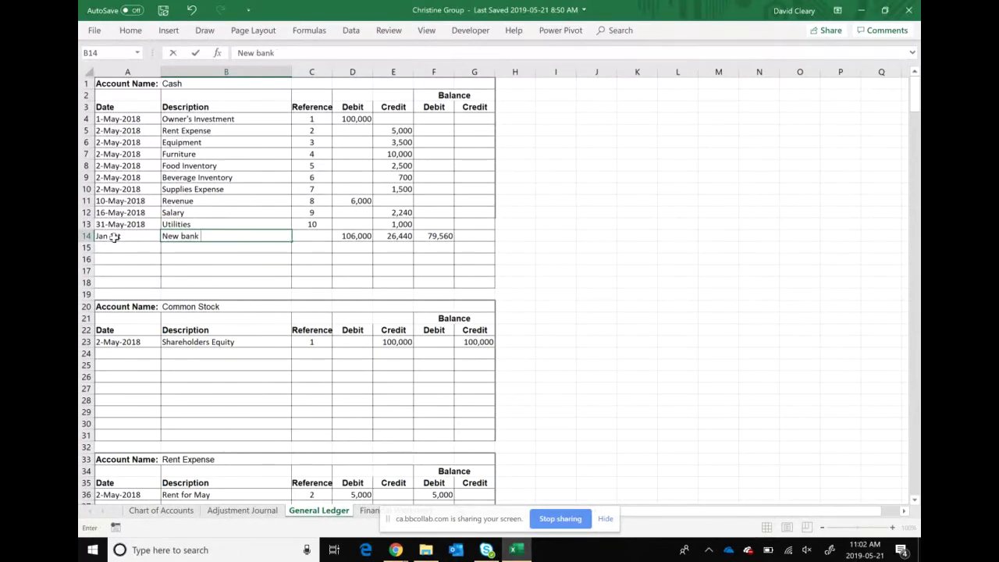
key(BackSpace)
key(BackSpace)
key(BackSpace)
key(BackSpace)
key(BackSpace)
key(BackSpace)
key(BackSpace)
key(BackSpace)
click(114, 237)
key(BackSpace)
key(Return)
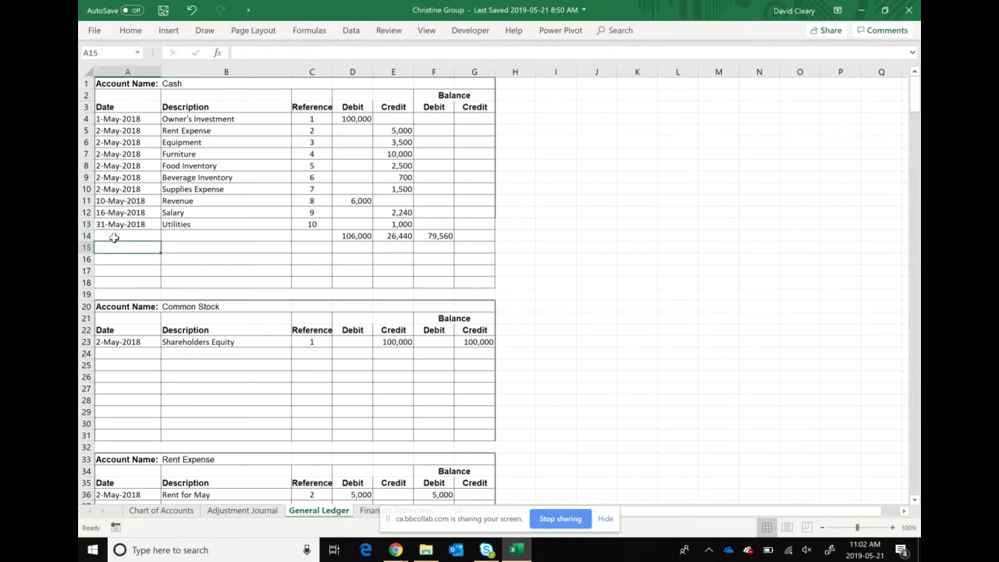
- Date row 15 of the Cash account Jan 1st and describe the posting as "To record new bank loan"
text(Jan 1)
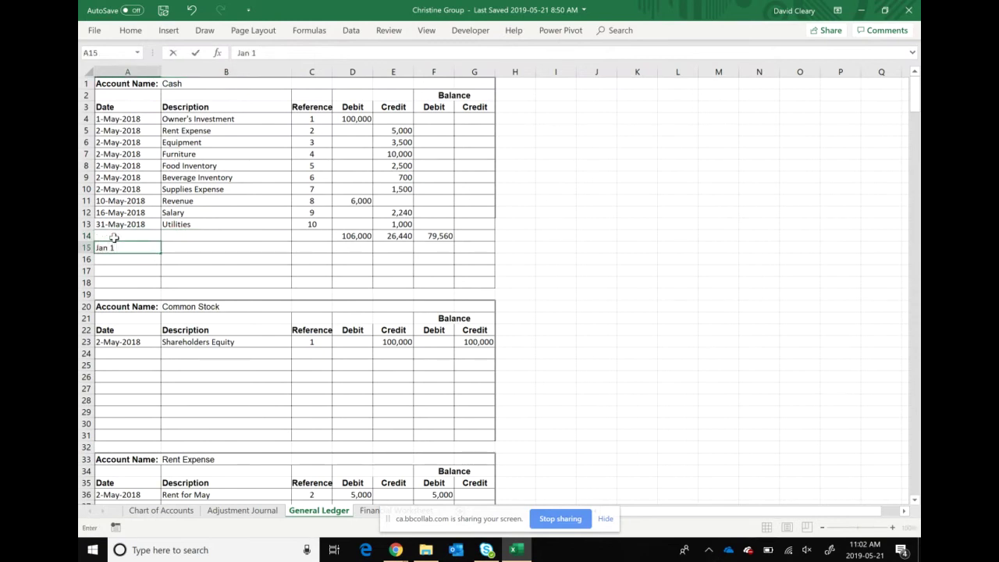
text(st)
key(Tab)
text(To)
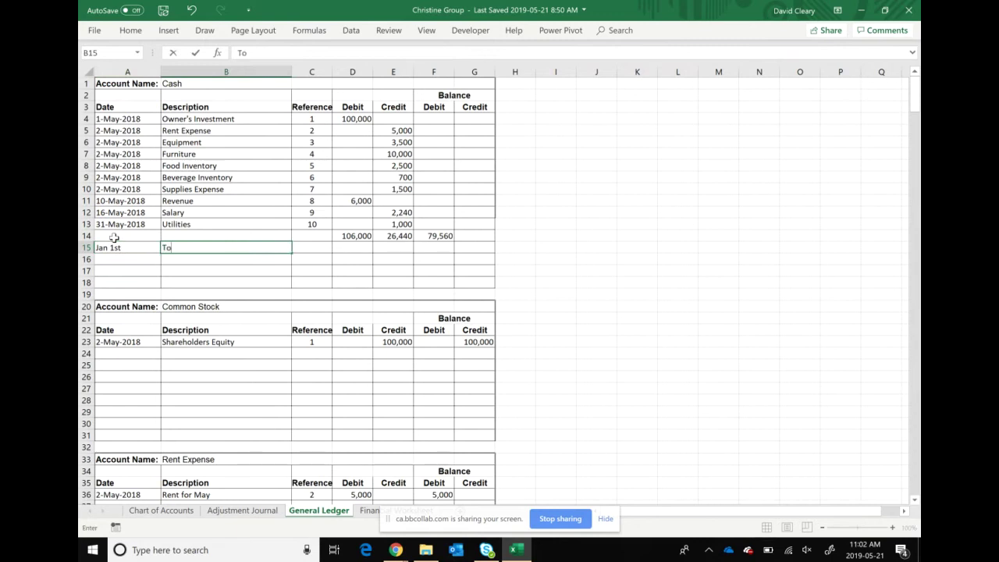
text( record new bank loan)
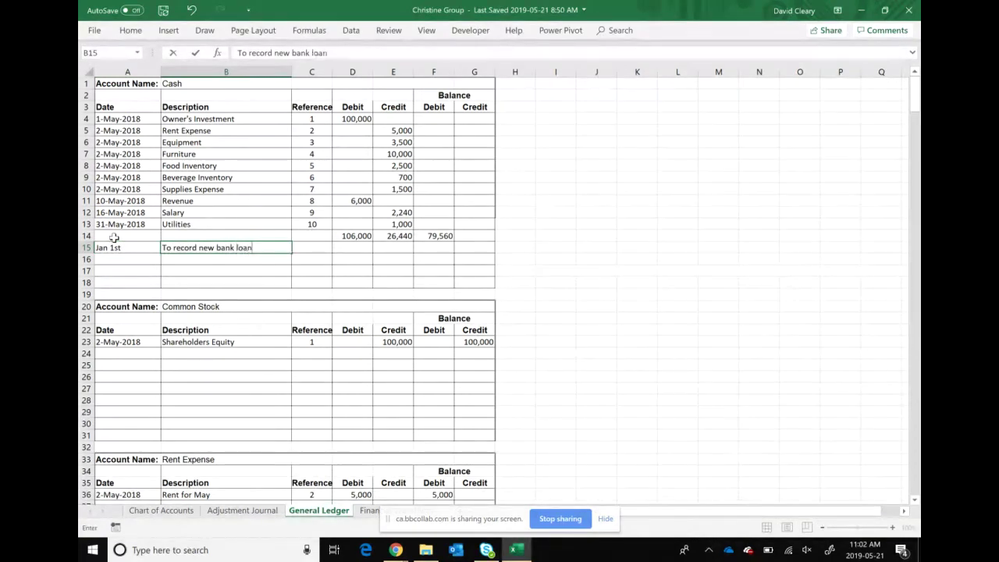
key(Tab)
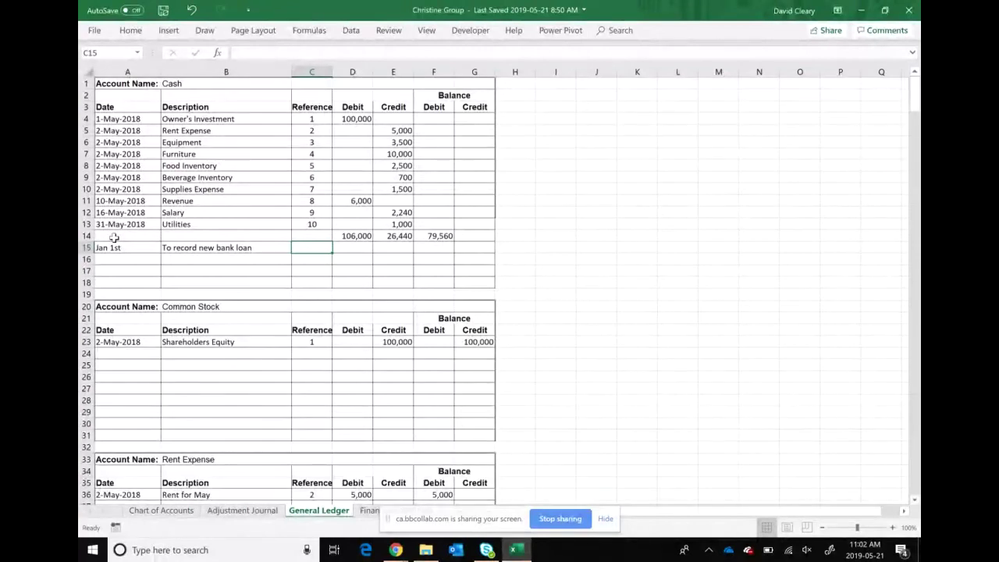
- Enter reference 2 and a debit of 10,000 for the bank loan posting in the Cash account
text(2)
key(Tab)
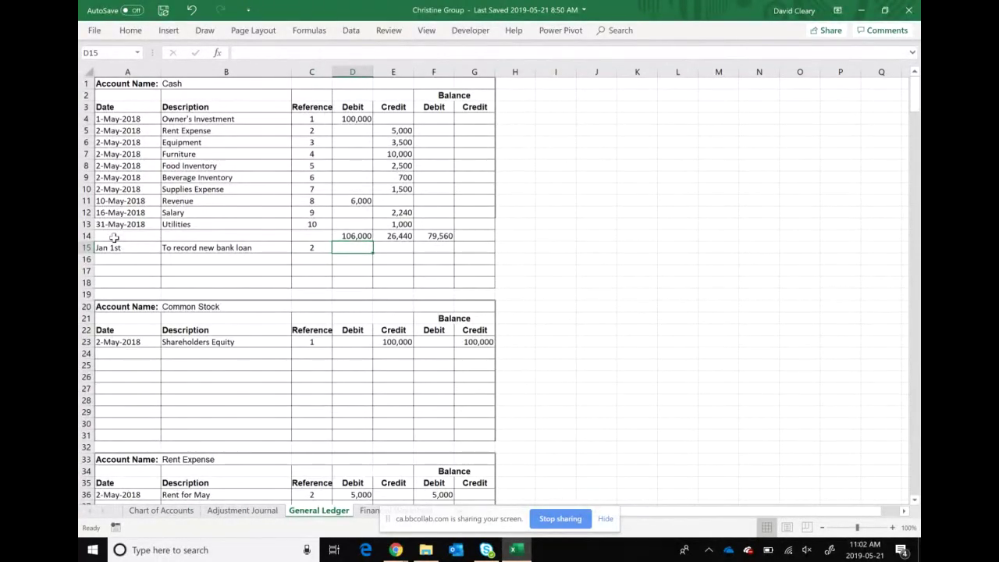
text(10)
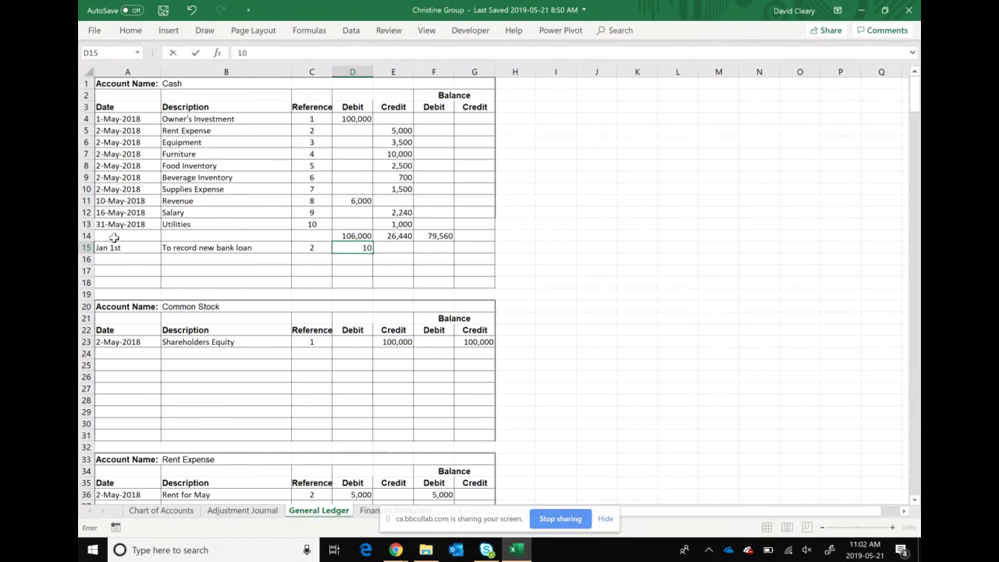
text(,000)
key(Return)
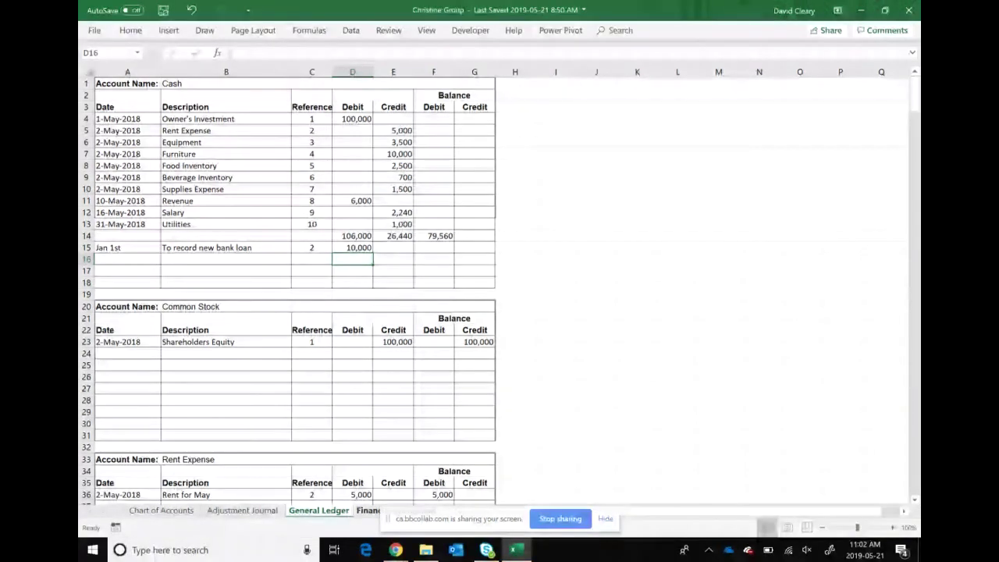
- Calculate the Cash account's new debit balance in F15 with the formula =F14+D15
click(432, 247)
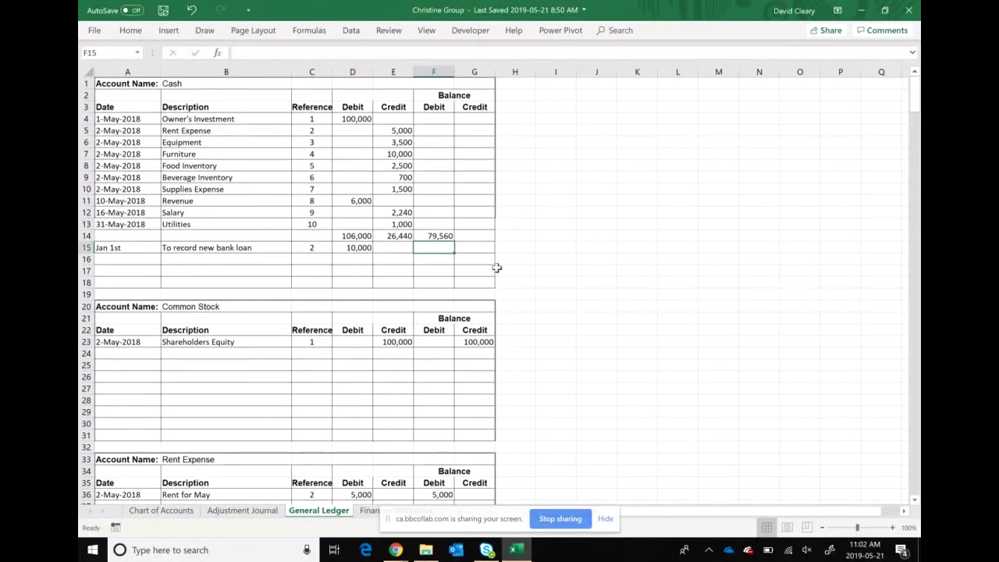
text(=)
click(436, 235)
text(+)
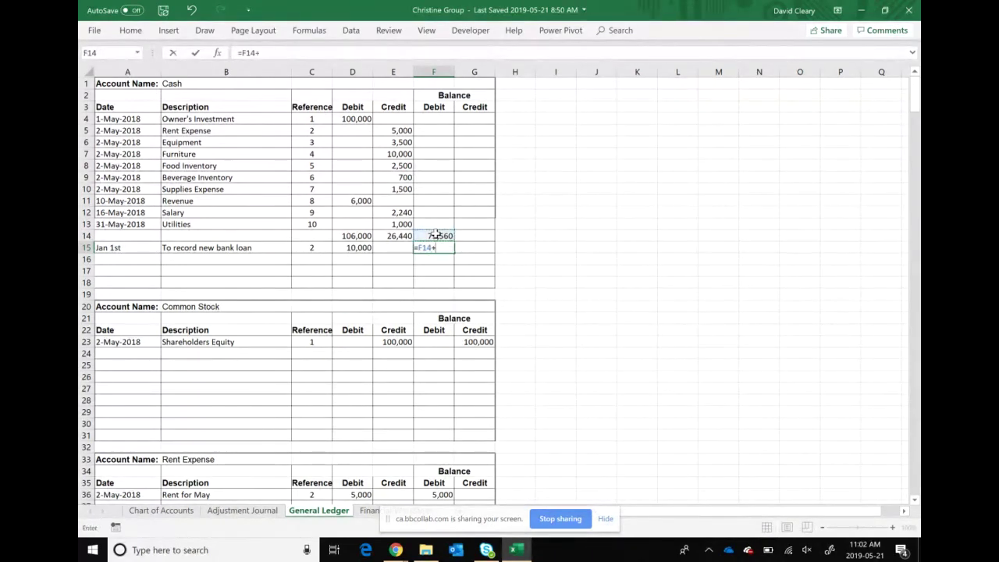
click(360, 247)
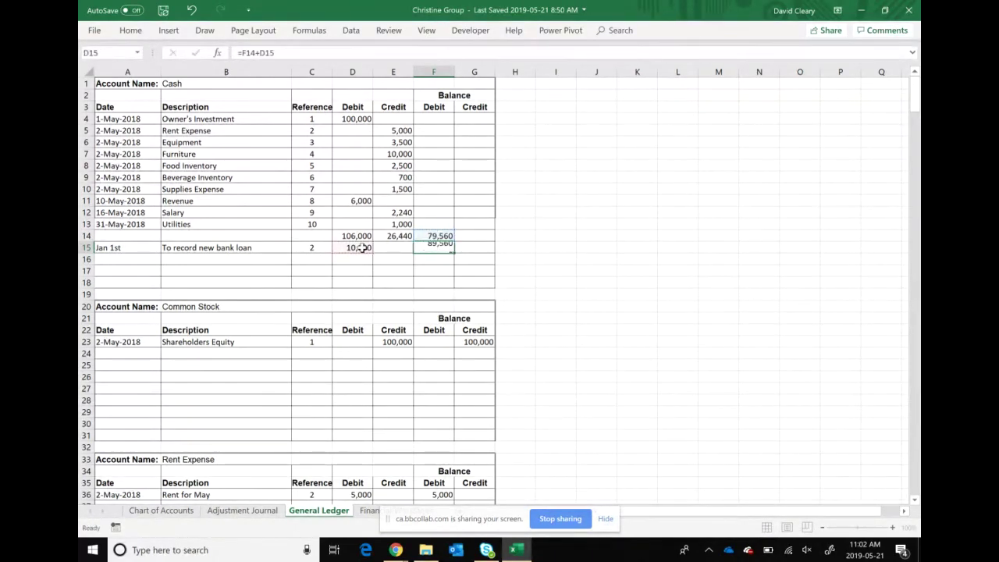
key(Return)
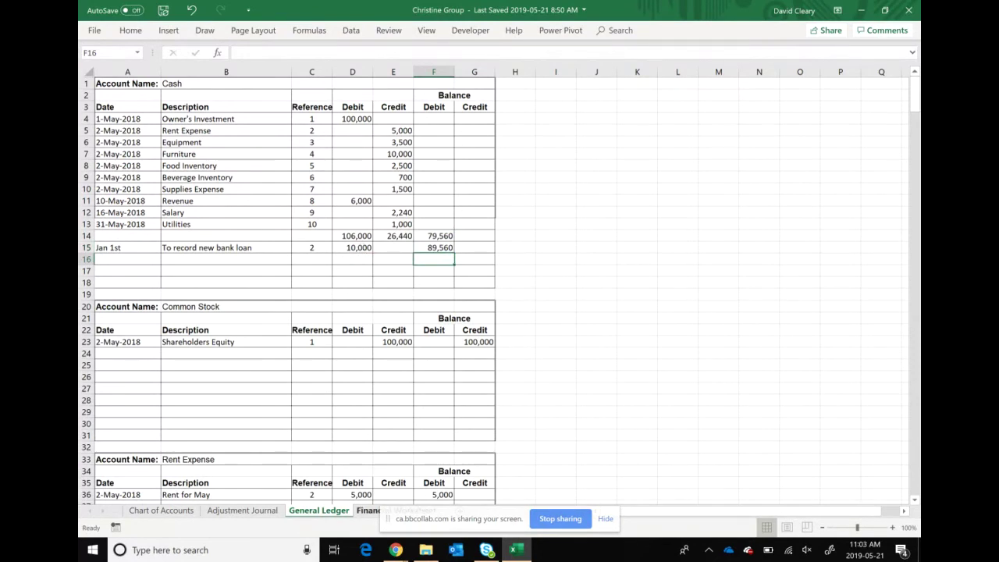
- In the Financial Worksheet, enter 10,000 as the Adjustments debit for Cash in E4
click(368, 510)
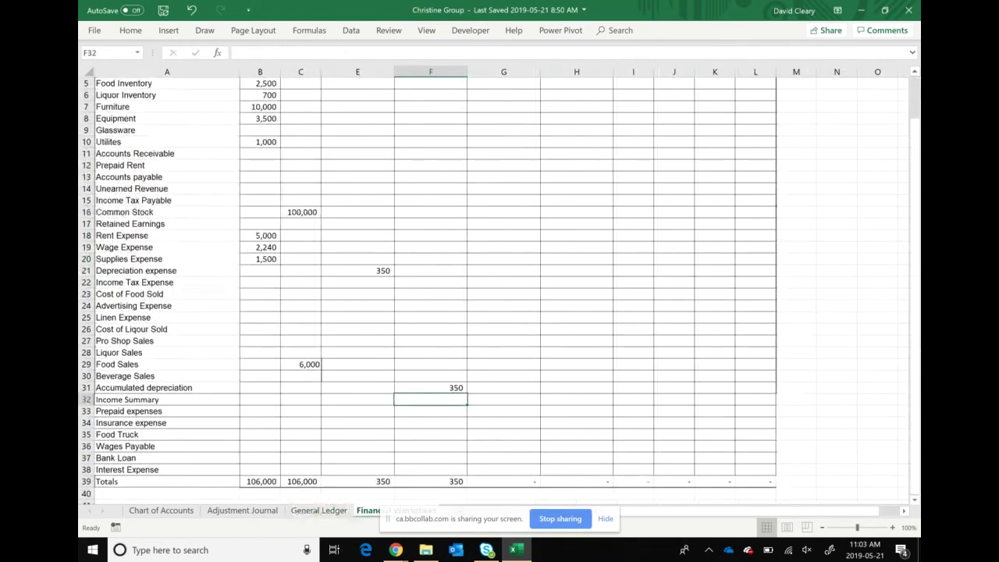
scroll(444, 260, up, 2)
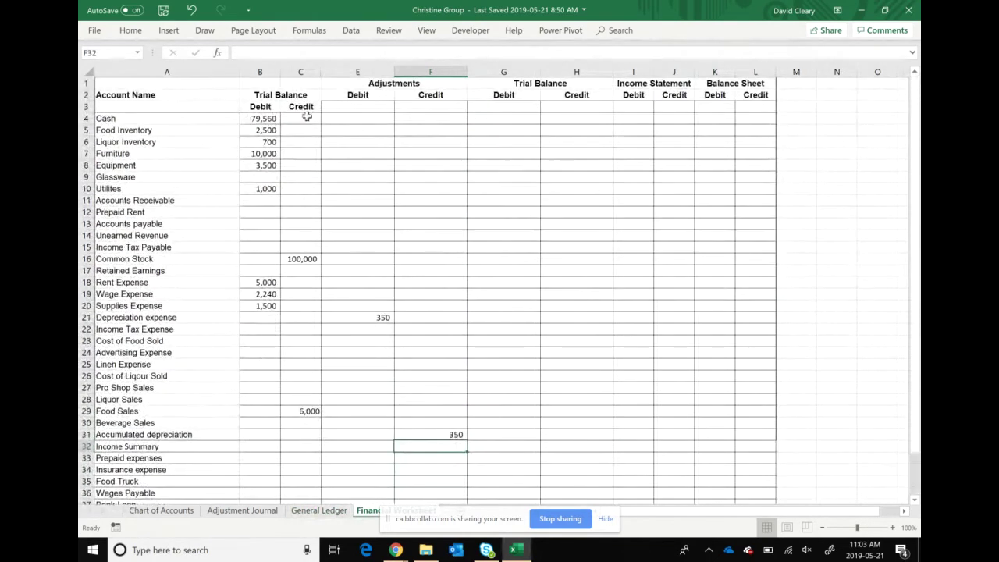
click(346, 118)
text(10)
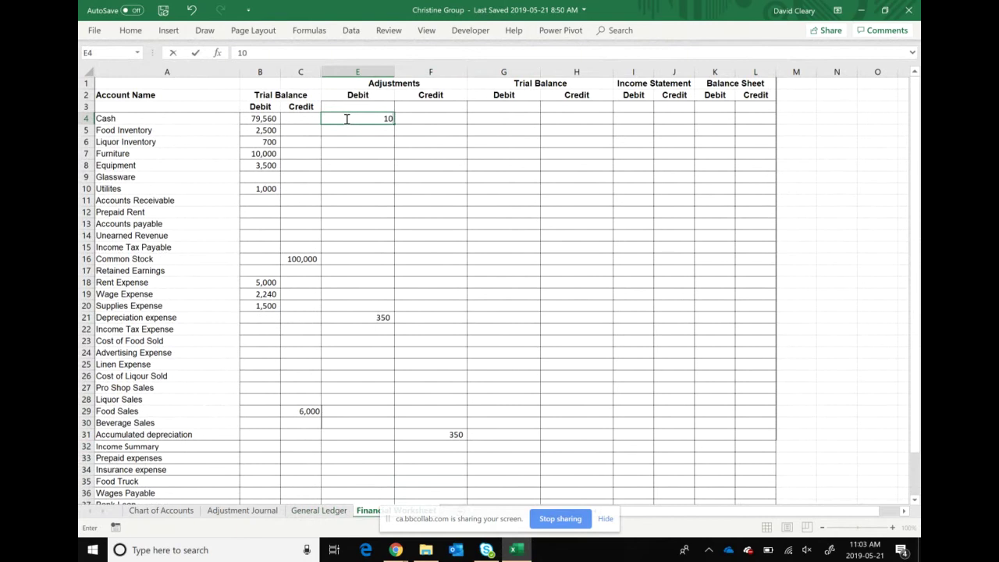
text(,000)
key(Return)
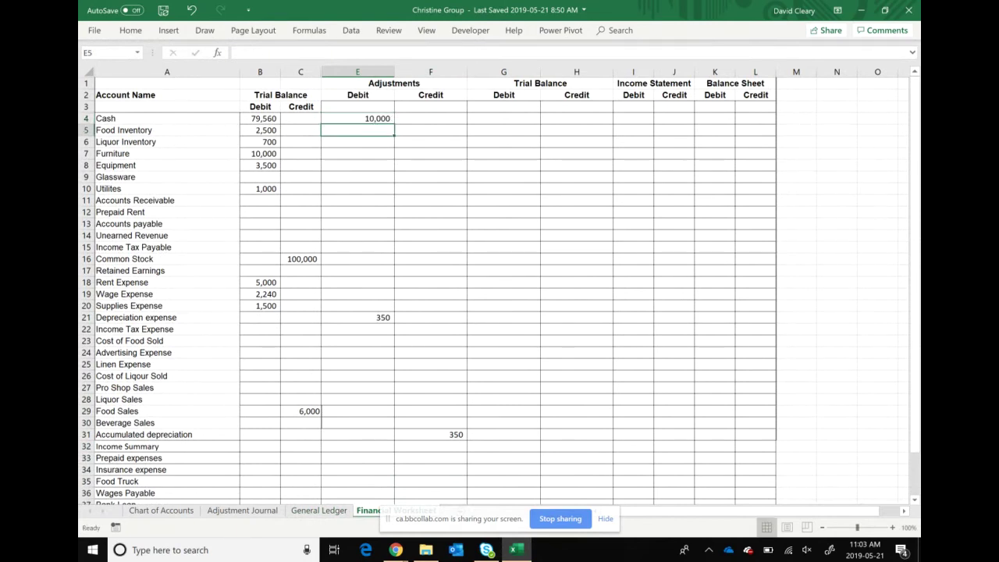
- Check the Bank Loan credit line in the Adjustment Journal and find the Bank Loan account in the General Ledger
click(242, 509)
click(207, 191)
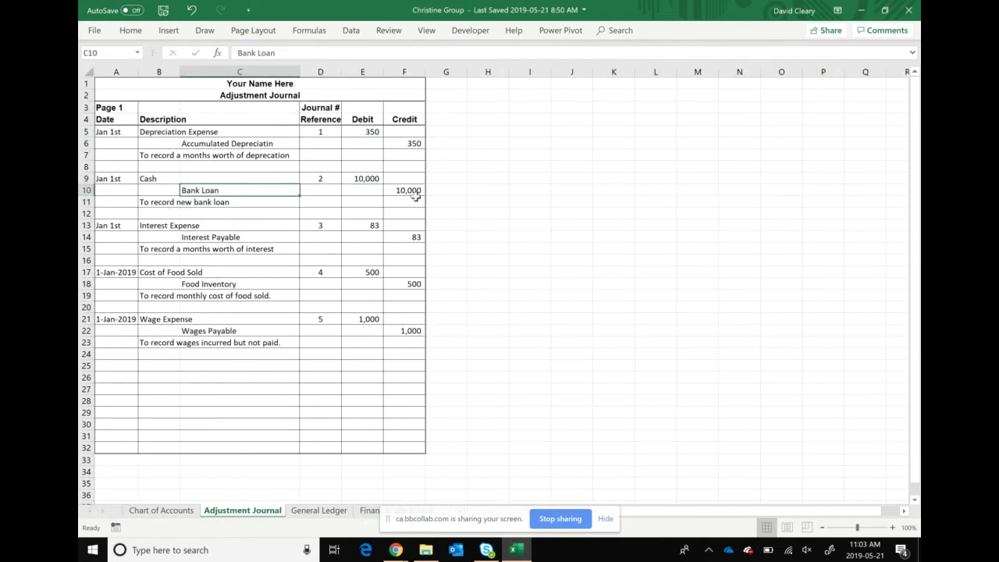
click(318, 510)
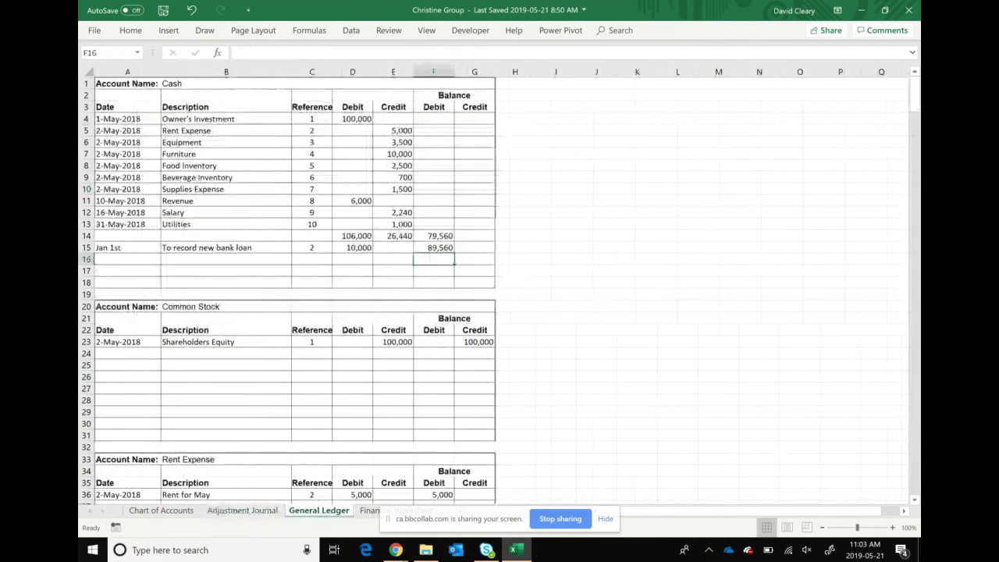
scroll(322, 276, down, 5)
scroll(322, 275, down, 20)
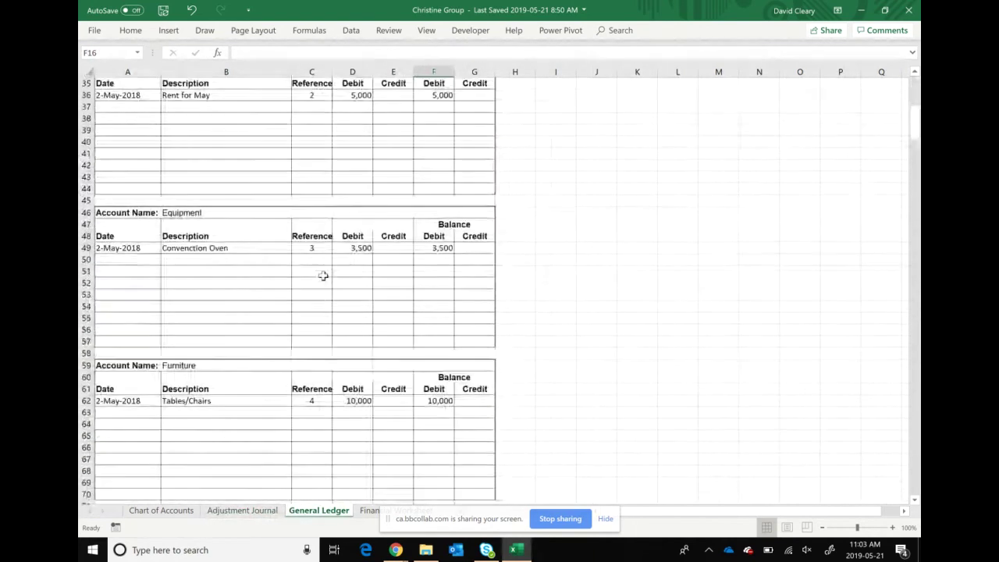
scroll(322, 276, down, 12)
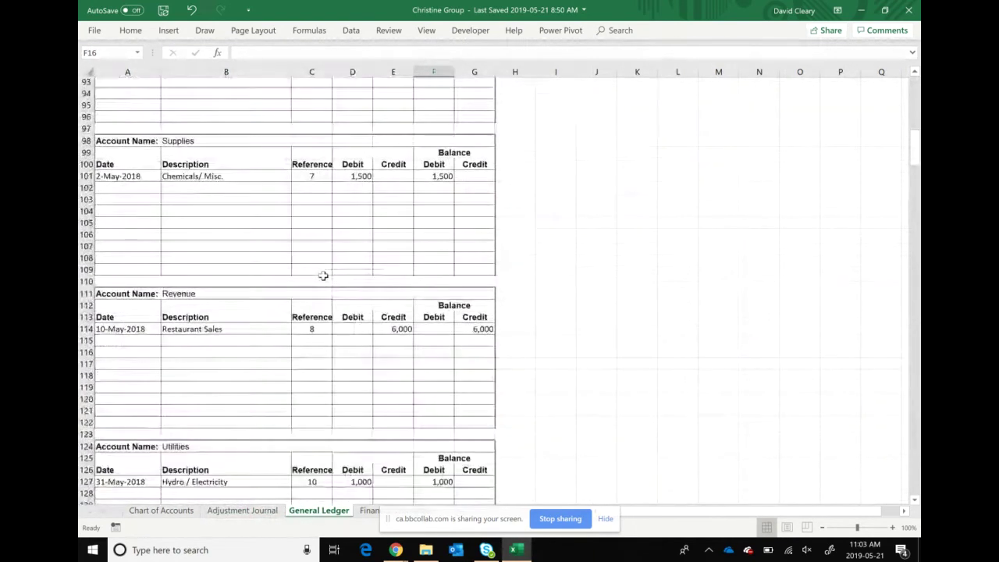
scroll(322, 275, down, 12)
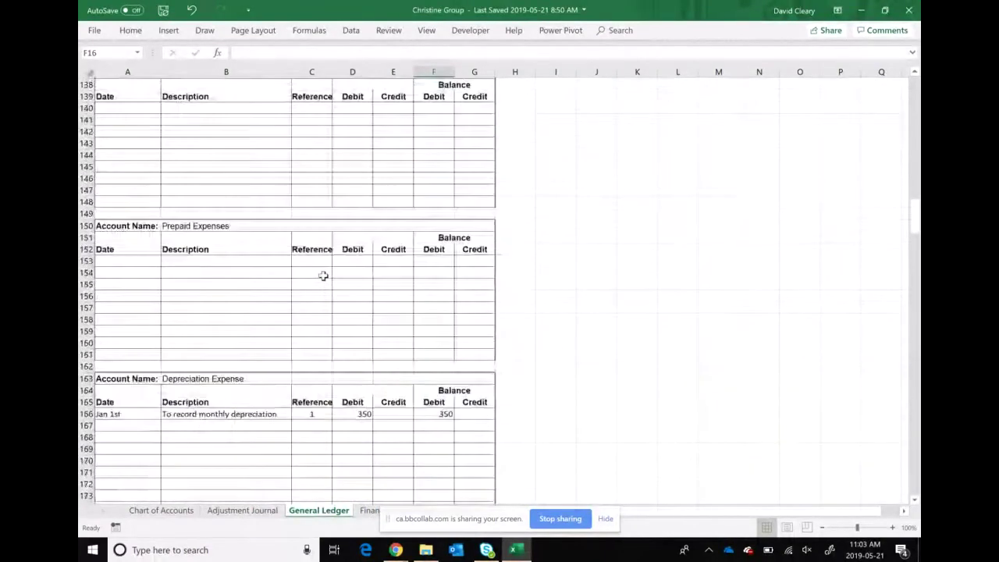
scroll(322, 276, down, 13)
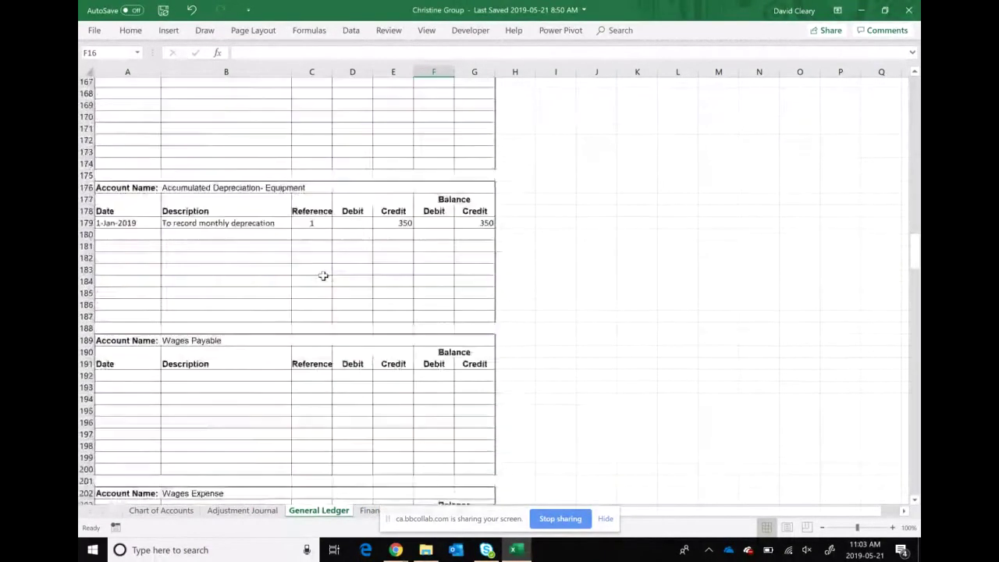
scroll(322, 275, down, 3)
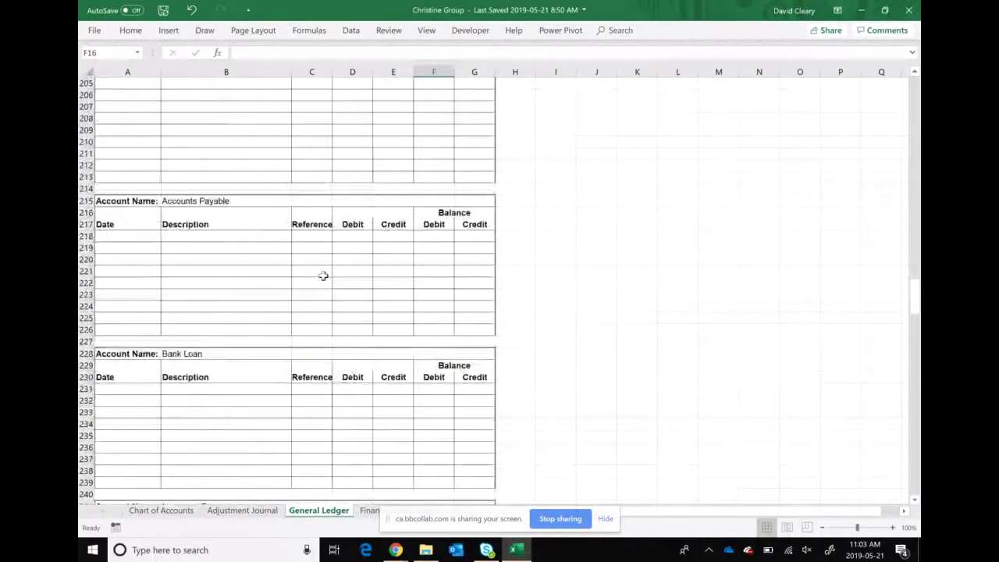
- Date row 231 of the Bank Loan account Jan 1st and describe the posting as "To record new loan"
click(127, 353)
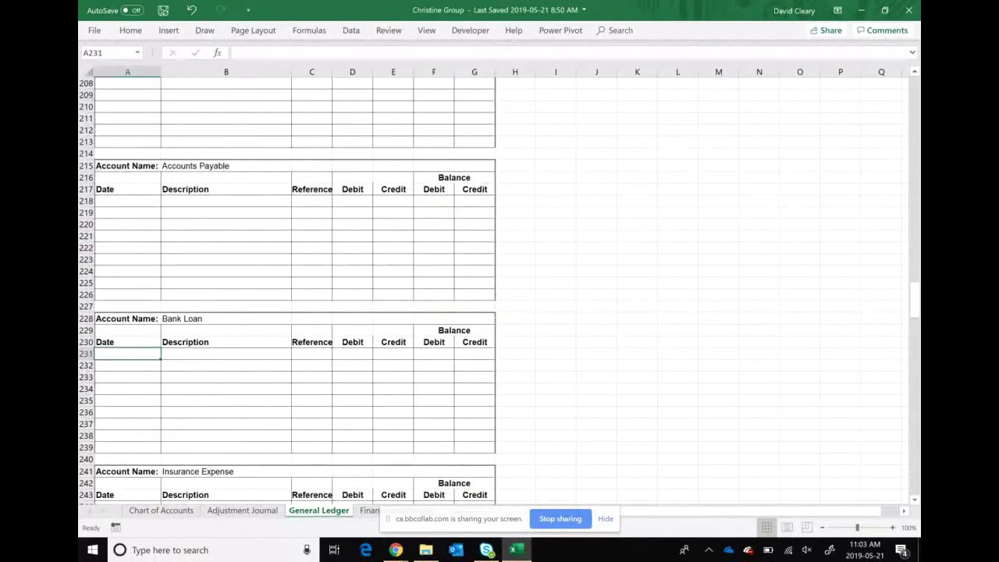
text(Jan 1st)
key(Tab)
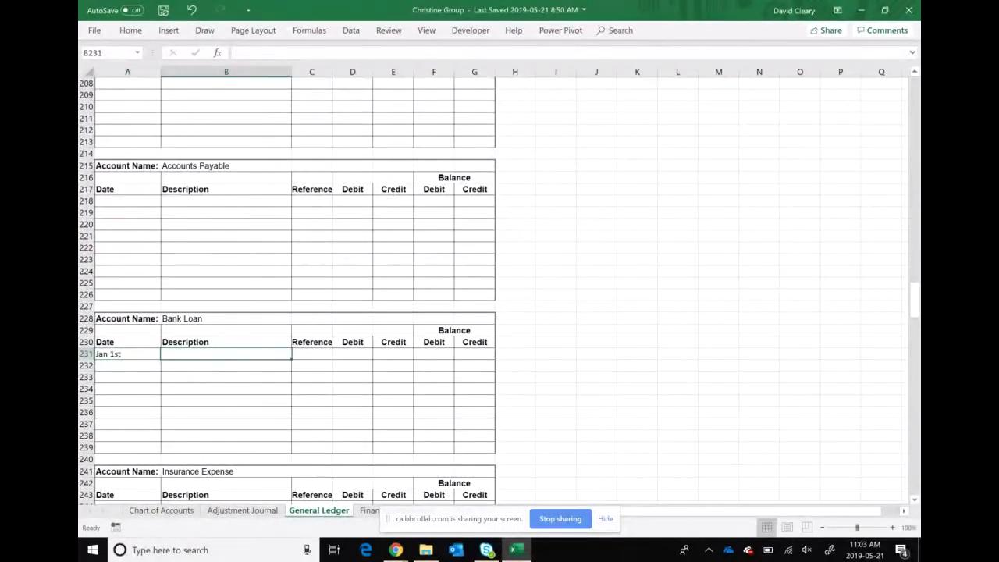
text(To record n)
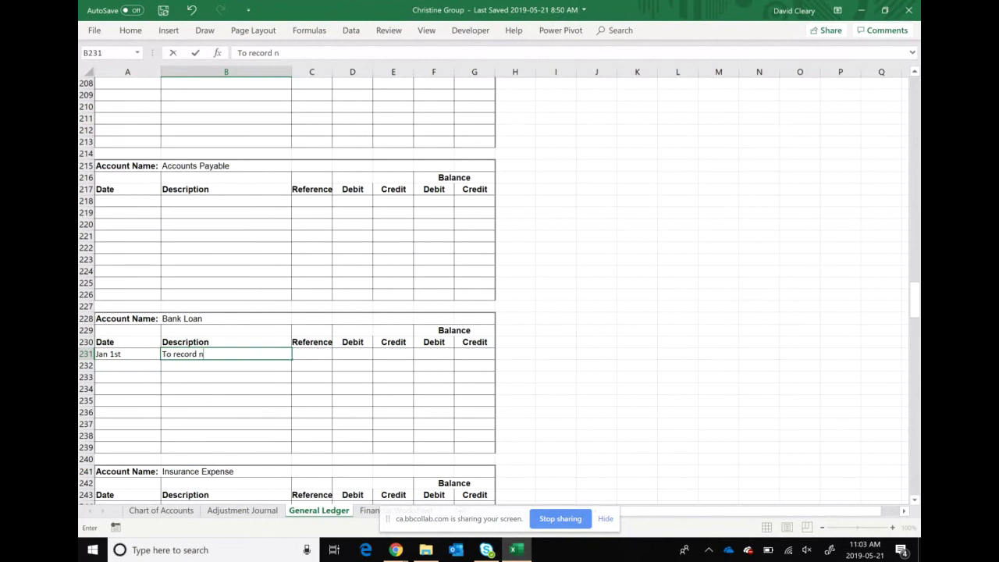
text(ew loa)
text(n)
key(Tab)
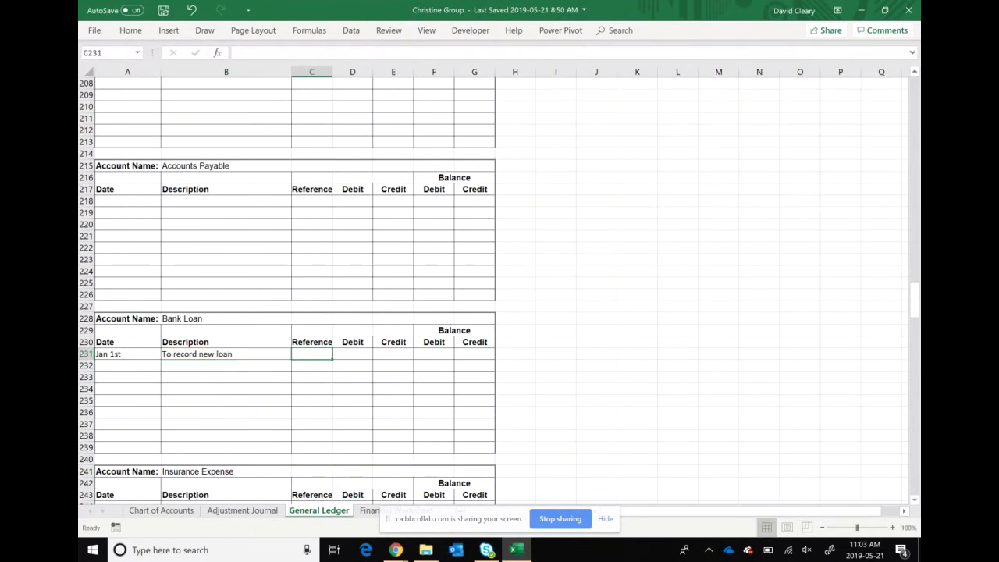
- Give the Bank Loan posting in row 231 reference 2 and a credit of 10,000
text(2)
key(Tab)
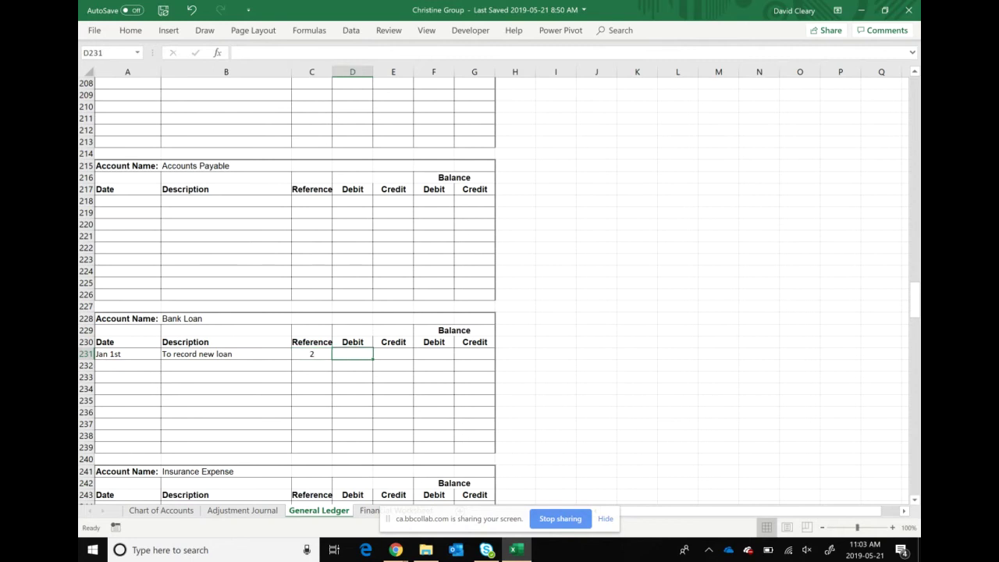
key(Tab)
text(10000)
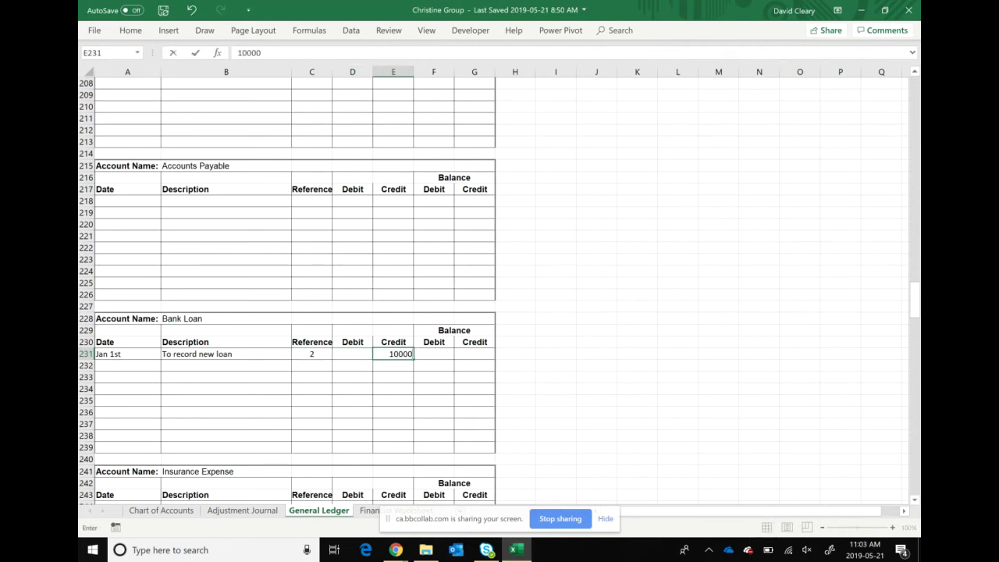
key(Return)
click(392, 354)
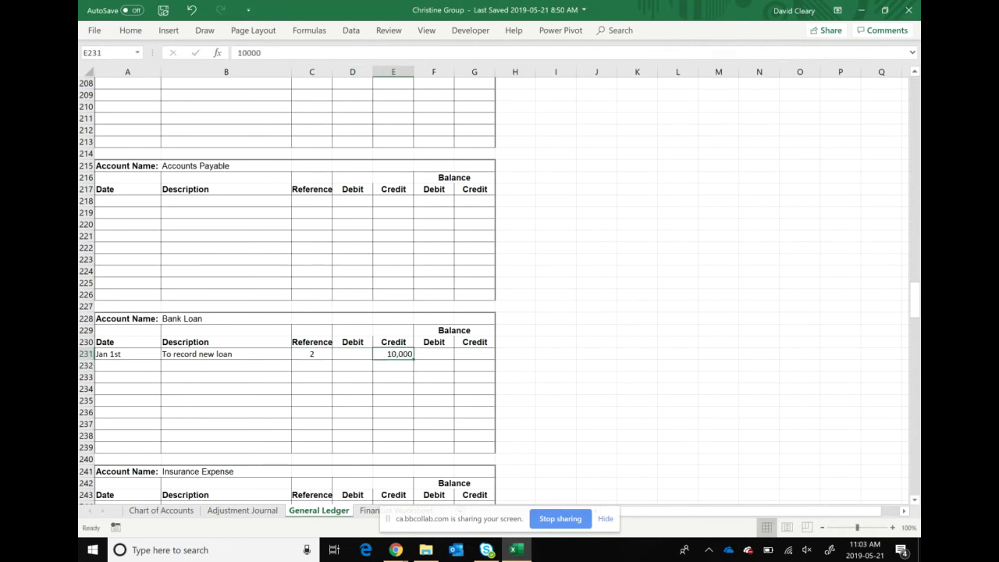
- Enter 10,000 as the Bank Loan account's credit balance in G231
key(Tab)
key(Tab)
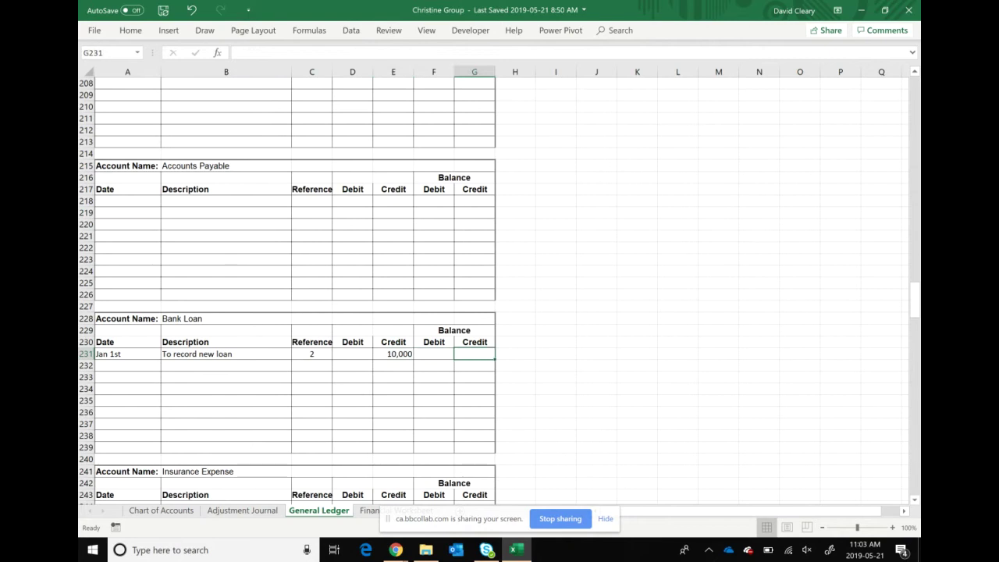
text(10,)
text(000)
key(Return)
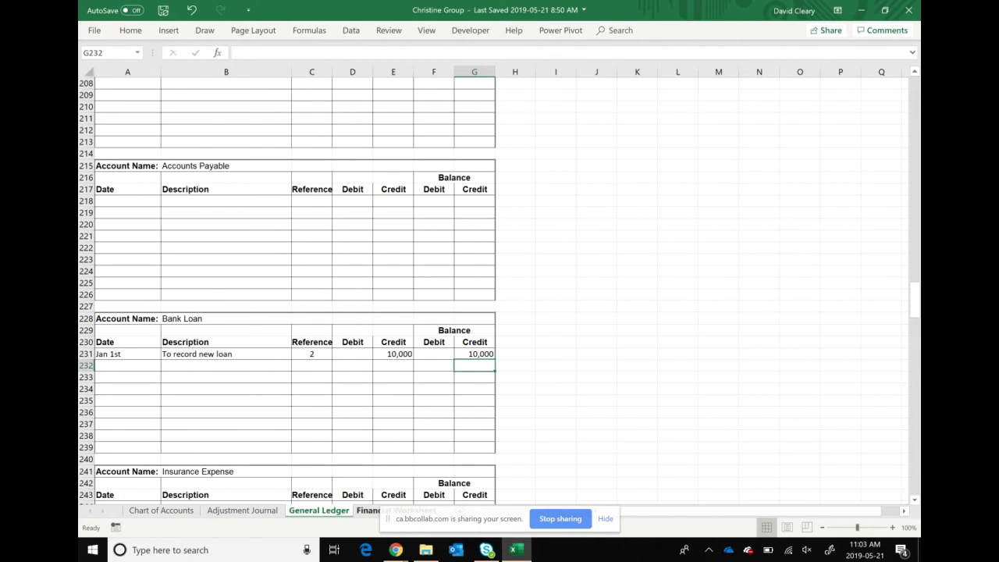
- In the Financial Worksheet, enter 10000 as the Adjustments credit for Bank Loan in F37
click(366, 510)
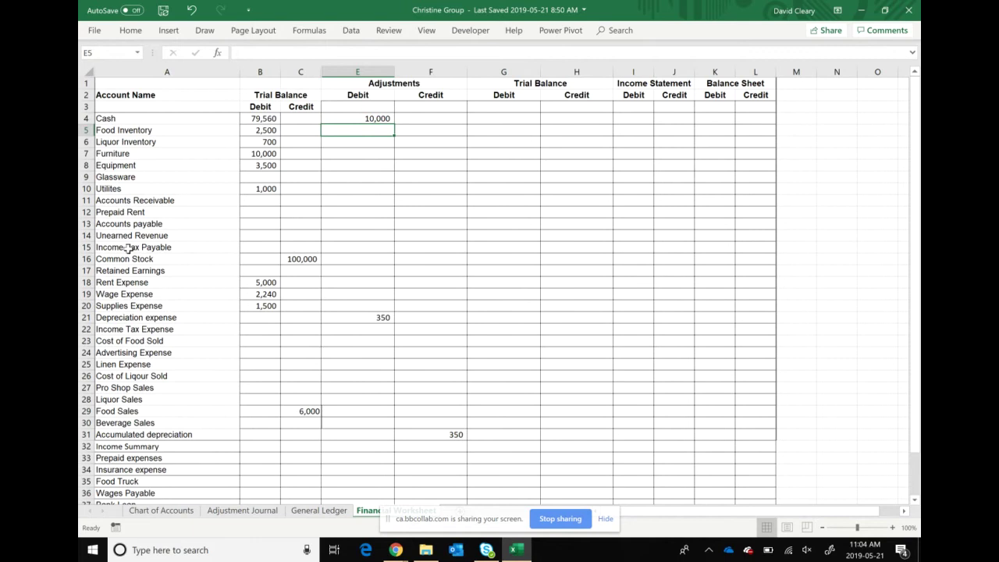
scroll(129, 248, down, 1)
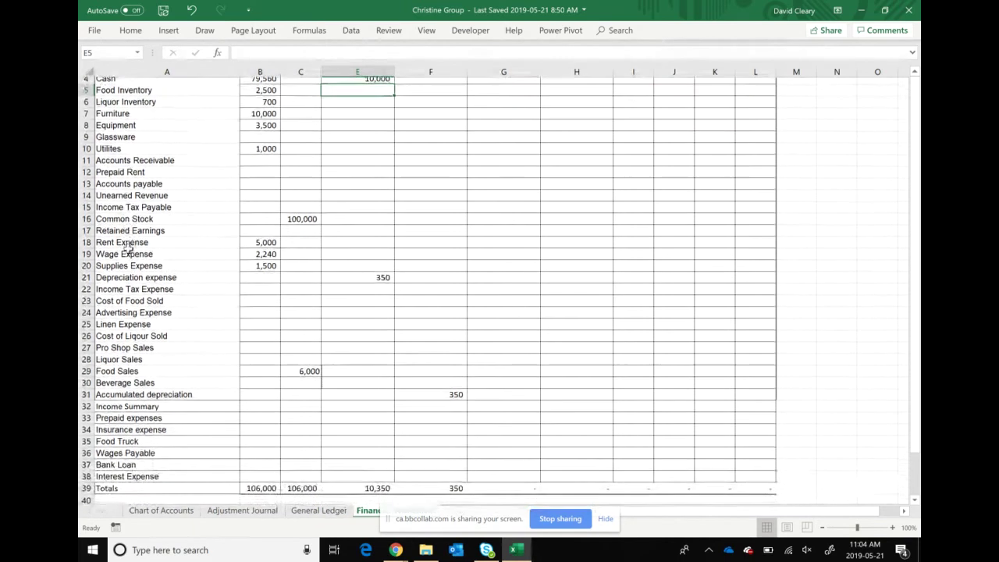
click(430, 469)
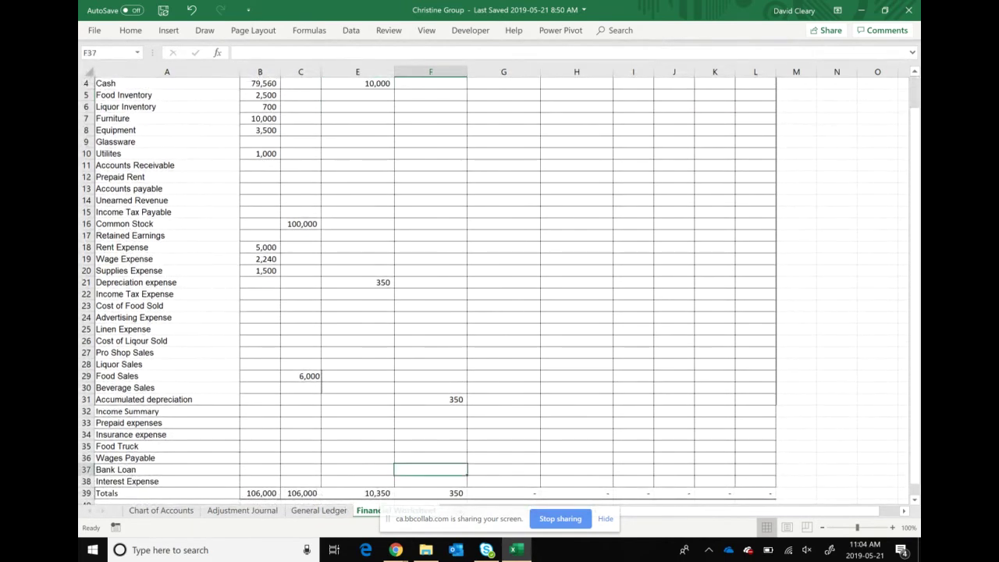
text(10000)
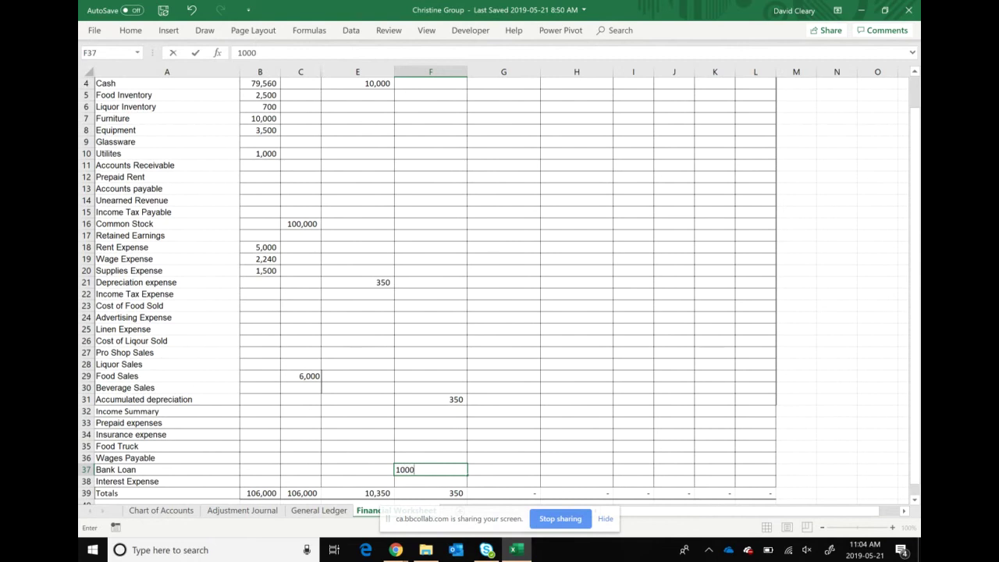
key(Return)
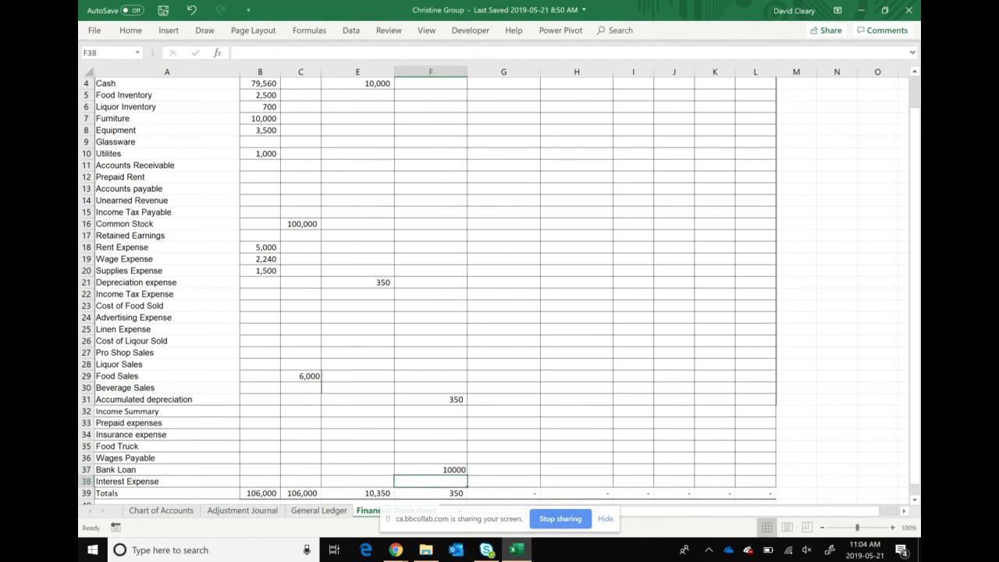
- Review the bank loan and interest entries in the Adjustment Journal and look through the General Ledger for interest accounts
scroll(500, 293, up, 1)
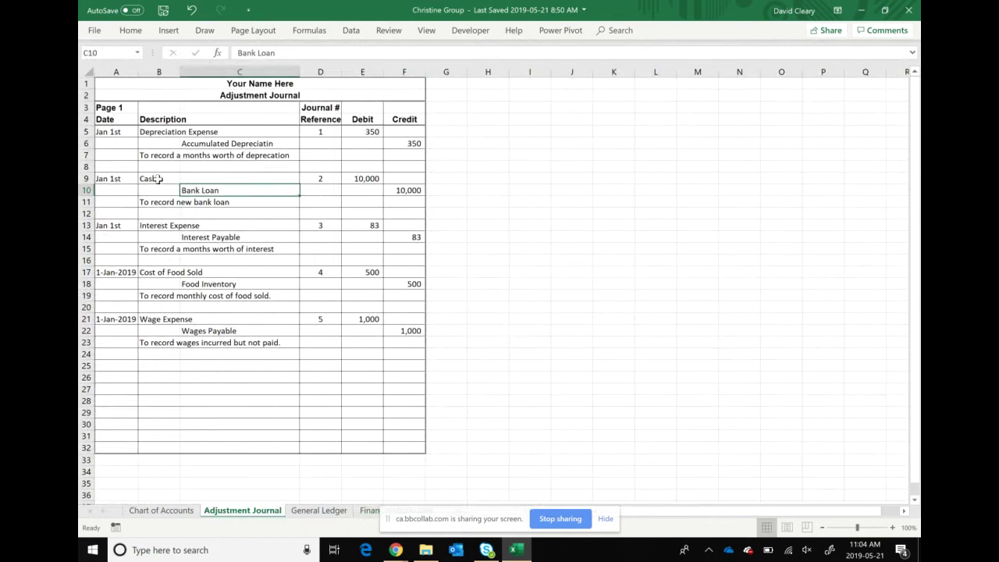
drag(161, 179, 430, 202)
click(258, 225)
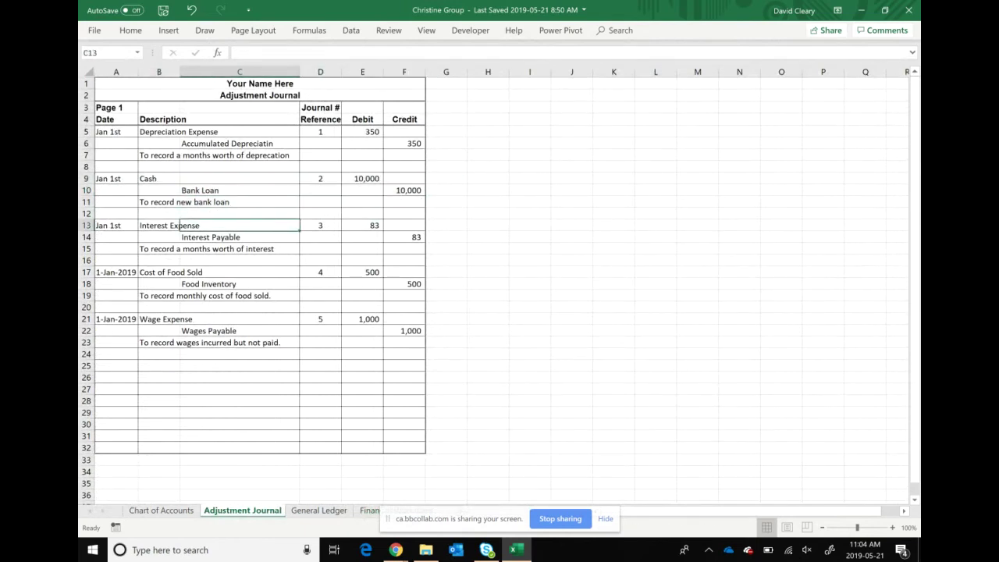
click(319, 511)
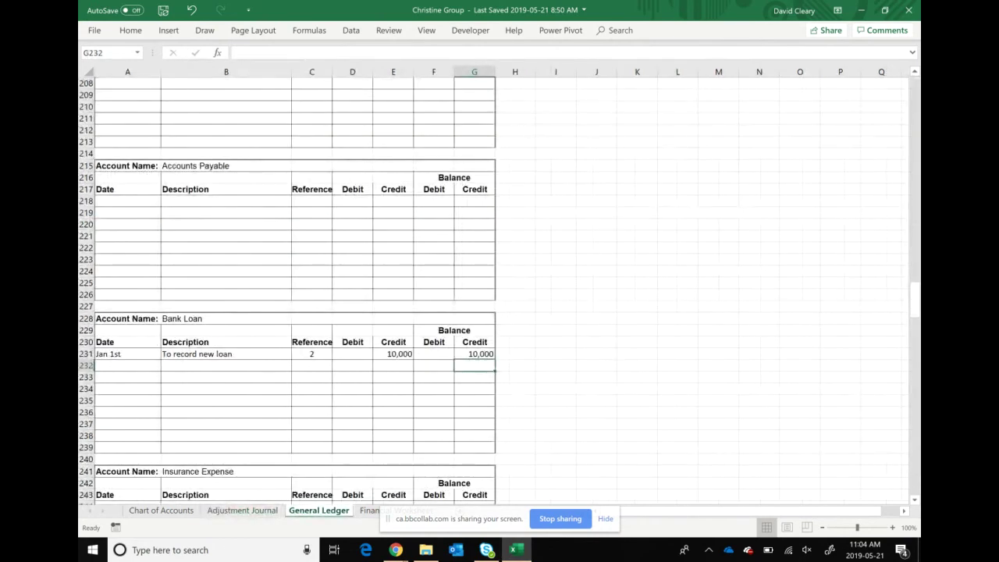
scroll(296, 289, up, 8)
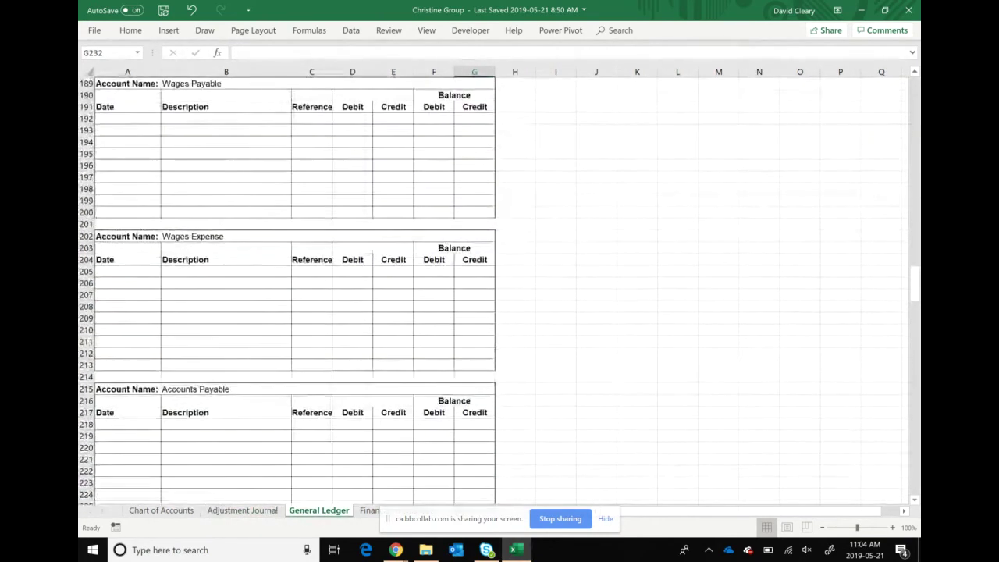
scroll(296, 289, up, 17)
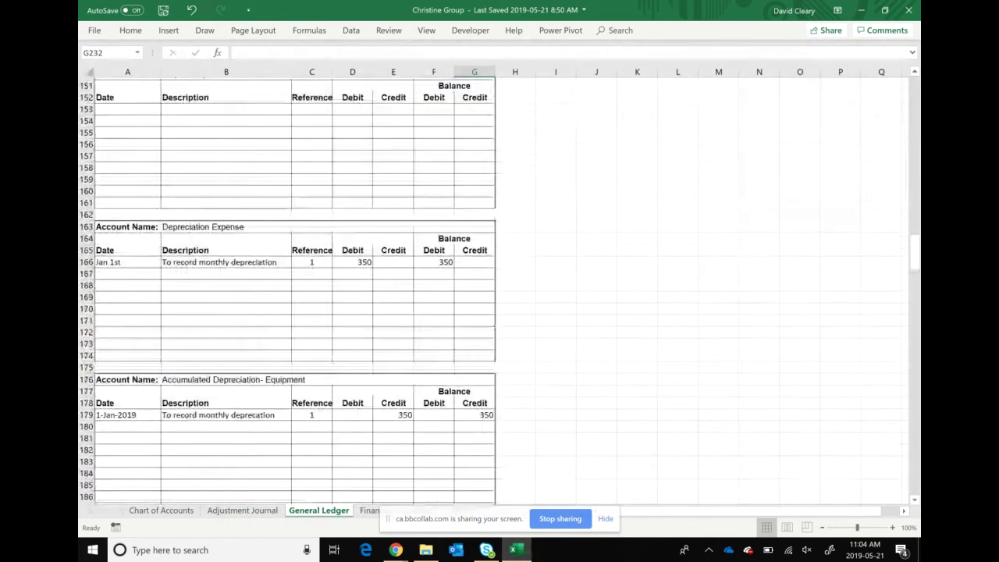
scroll(296, 289, up, 9)
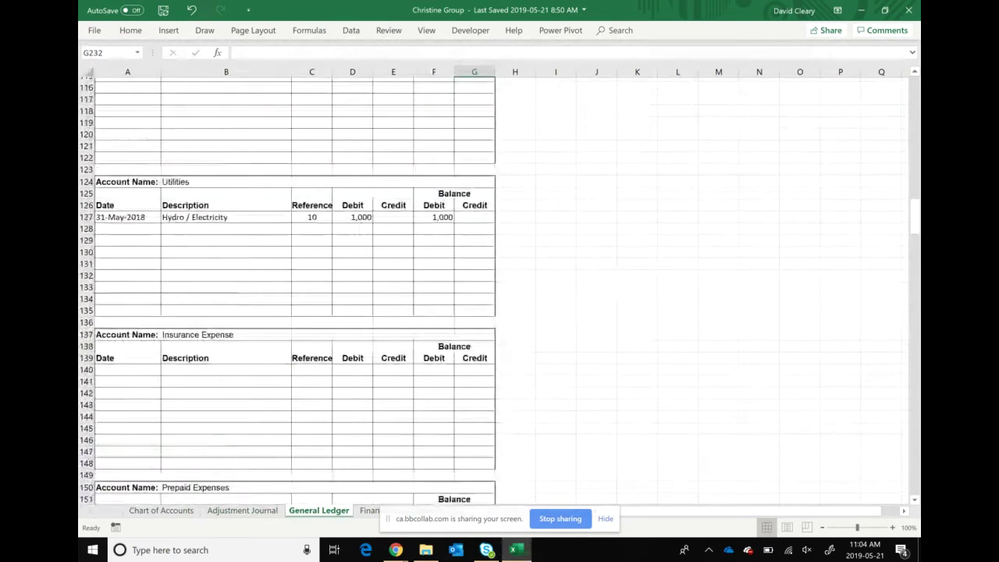
scroll(297, 288, up, 10)
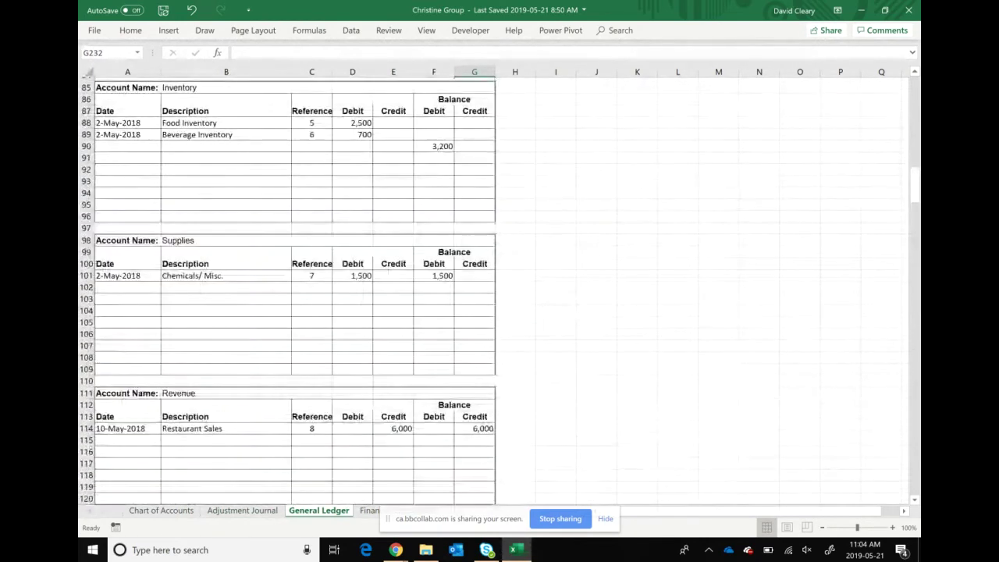
scroll(296, 288, up, 11)
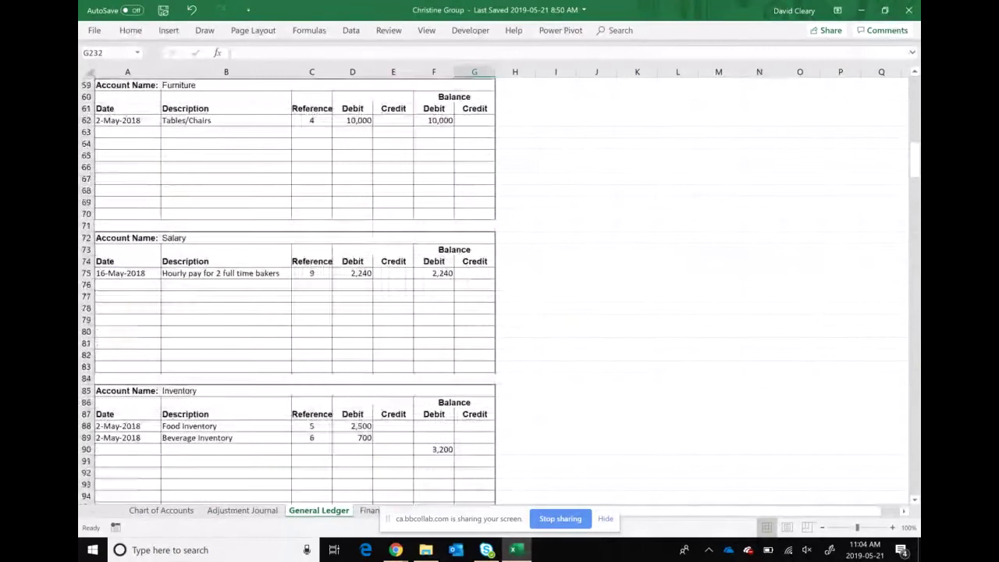
scroll(297, 288, up, 3)
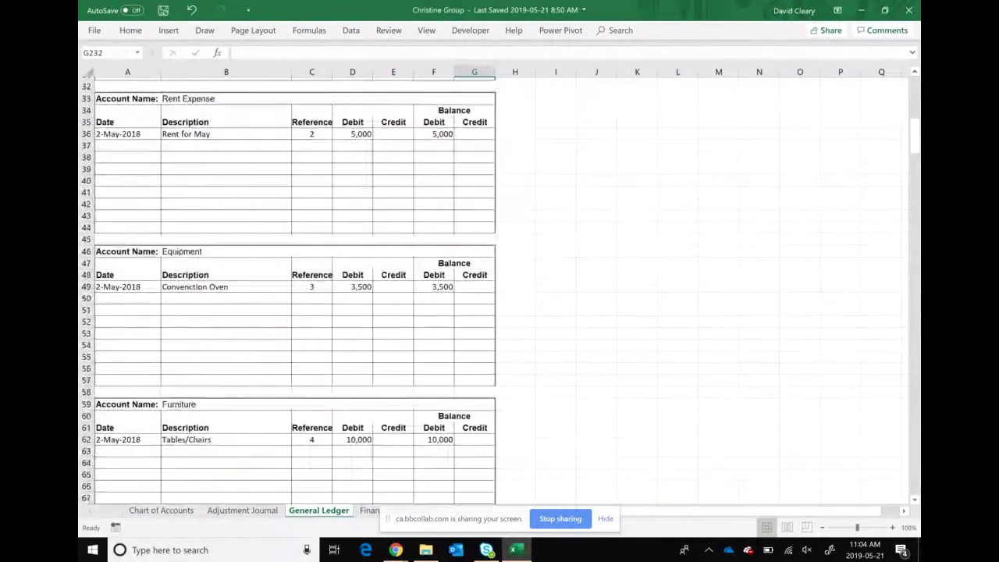
scroll(296, 289, down, 11)
scroll(297, 288, down, 20)
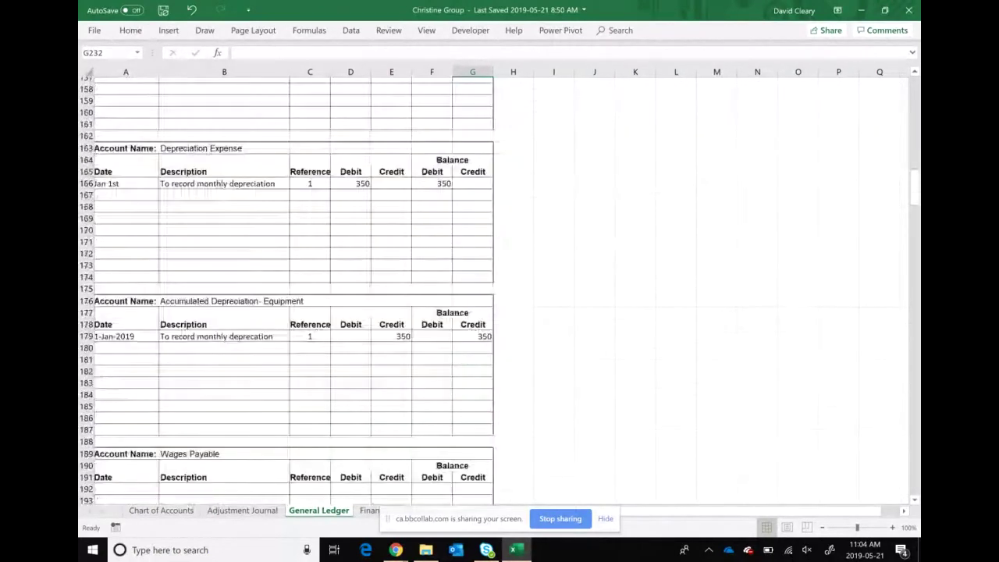
scroll(297, 288, down, 18)
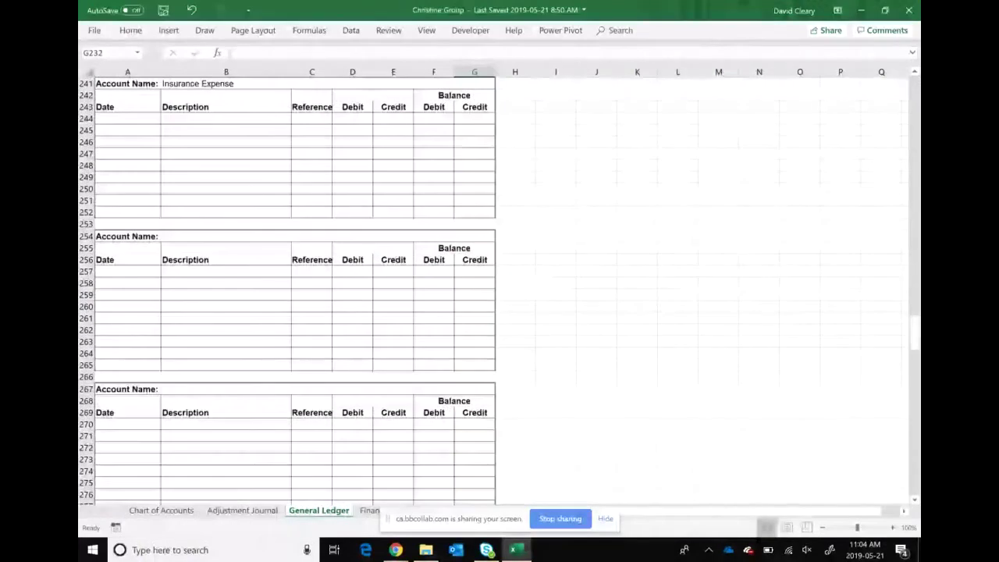
- Name the two blank General Ledger accounts at rows 254 and 267 "Interest expense" and "Interest Payable"
click(201, 236)
text(Interest)
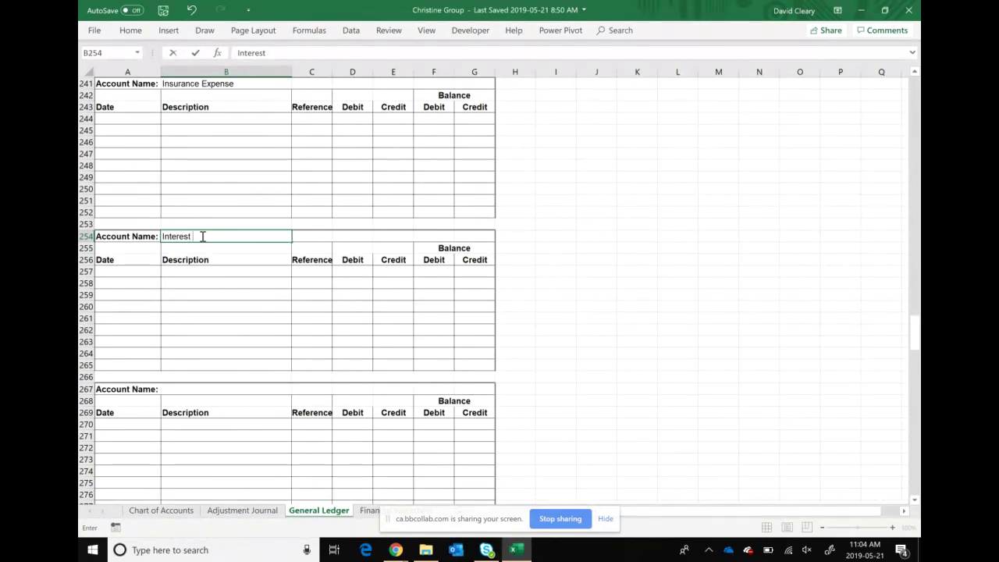
text(pense)
click(226, 388)
text(In)
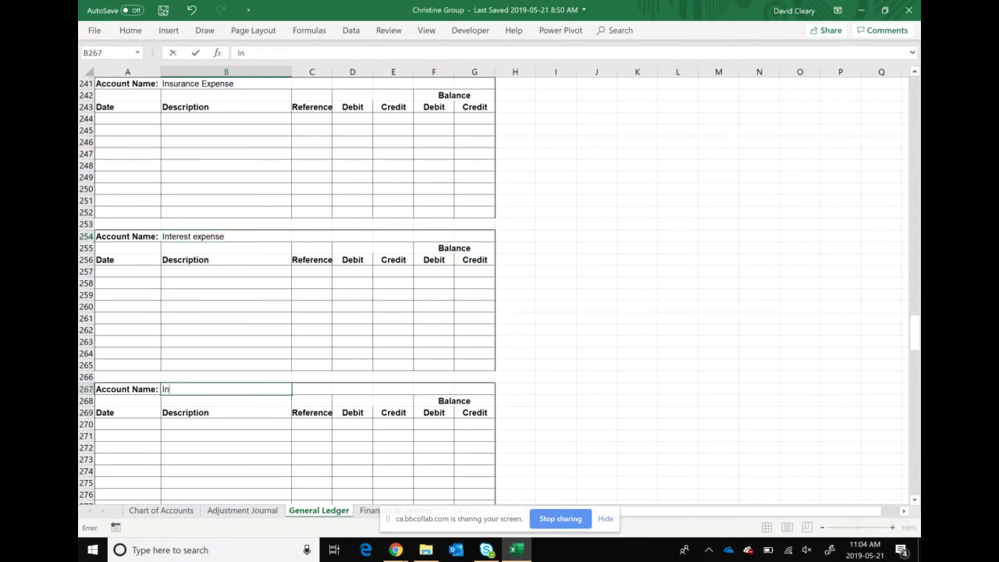
text(terest Payable)
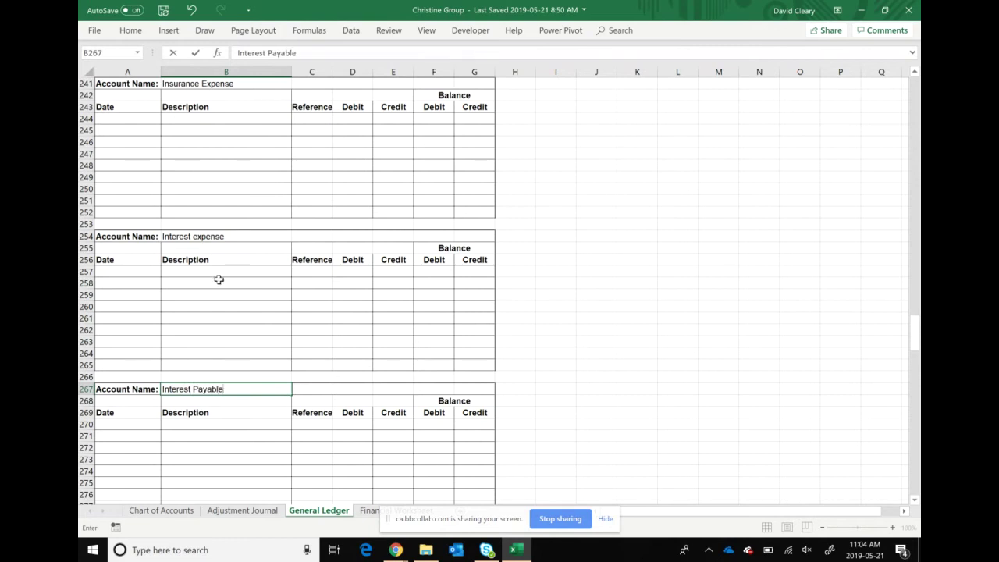
- Date row 257 of the Interest expense account Jan 1 and describe the posting as "To record monthyl interest"
click(148, 273)
text(Jan 1)
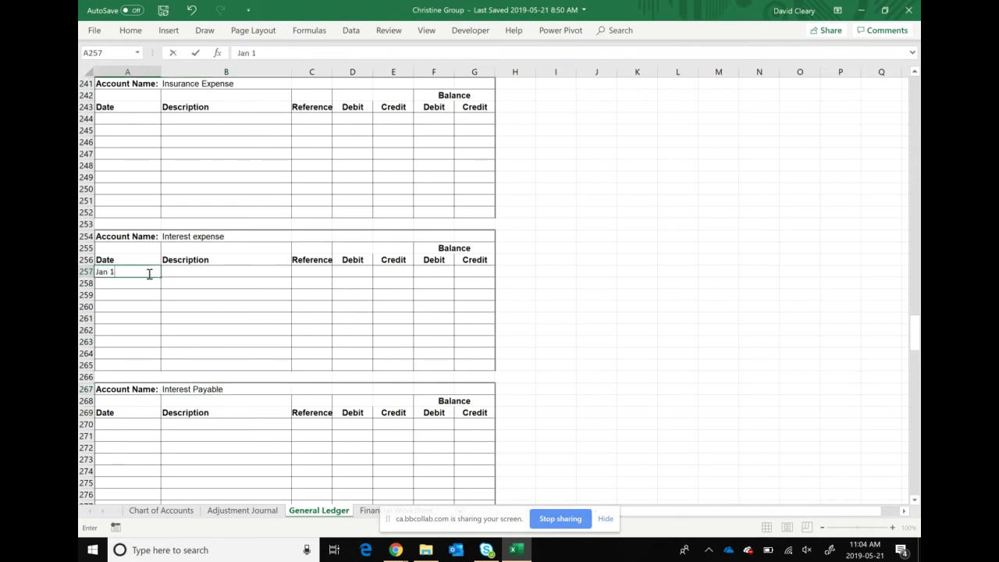
key(Tab)
text(To)
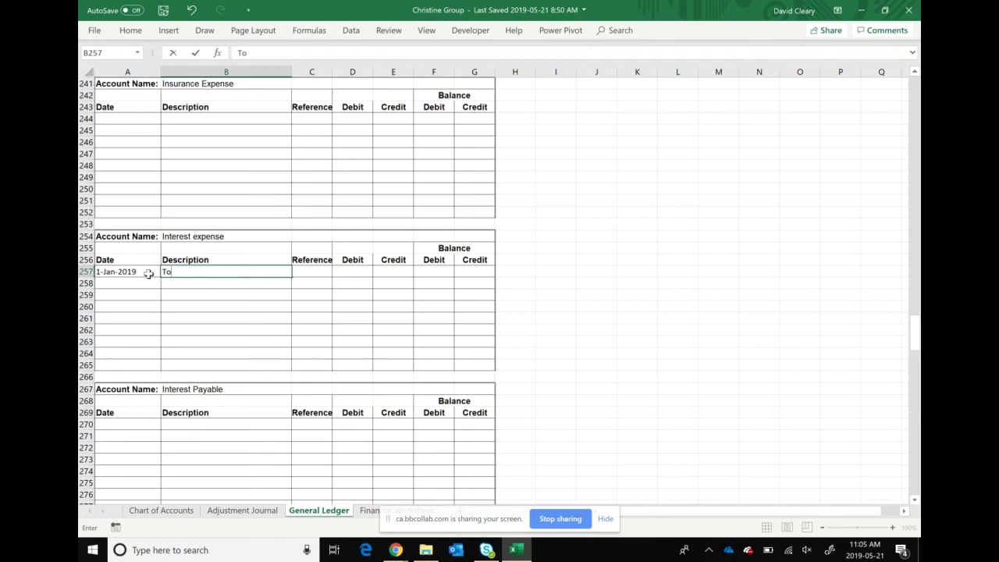
text( record monthyl interest)
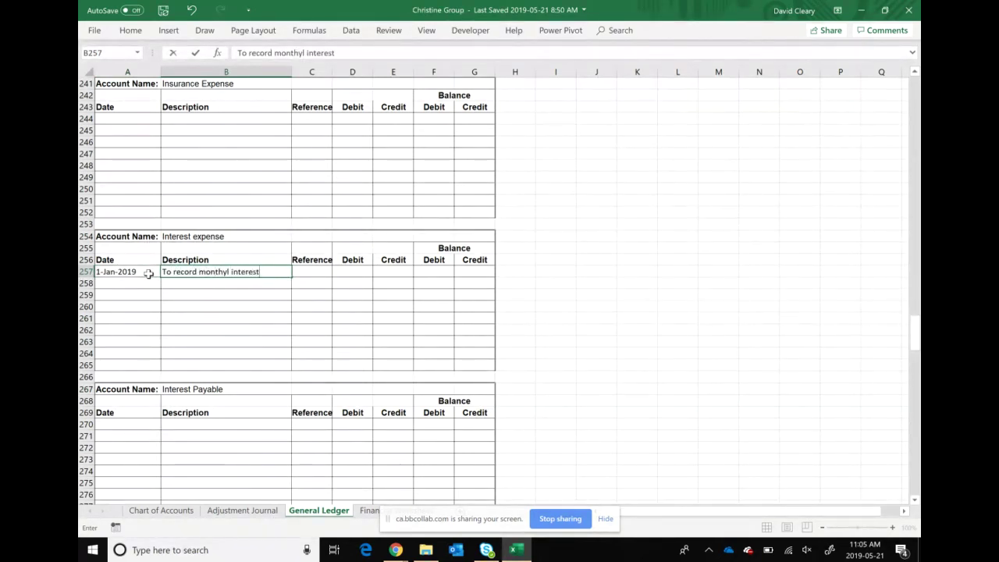
key(Tab)
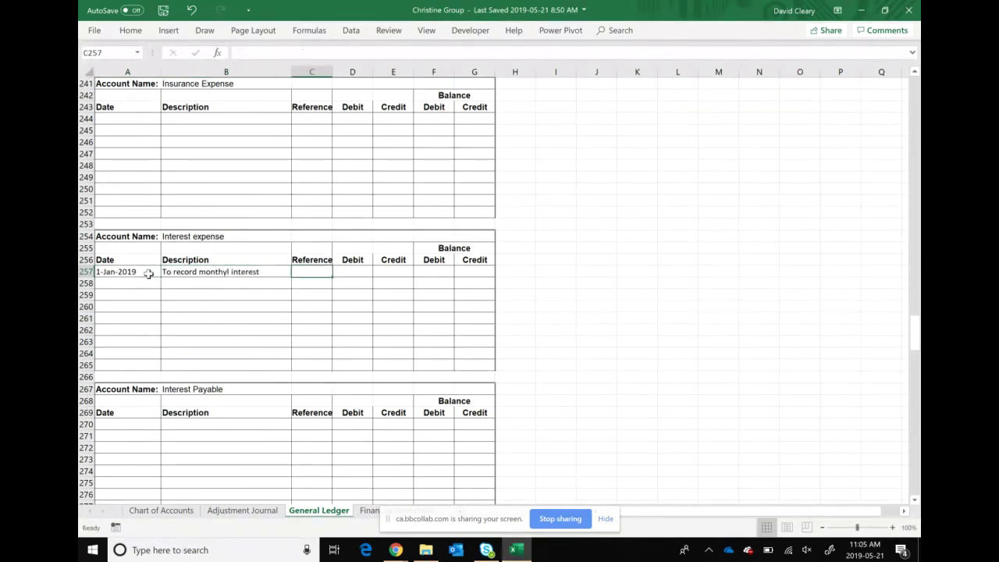
- Give the Interest expense posting reference 3, a debit of 83 and a debit balance of 83
text(3)
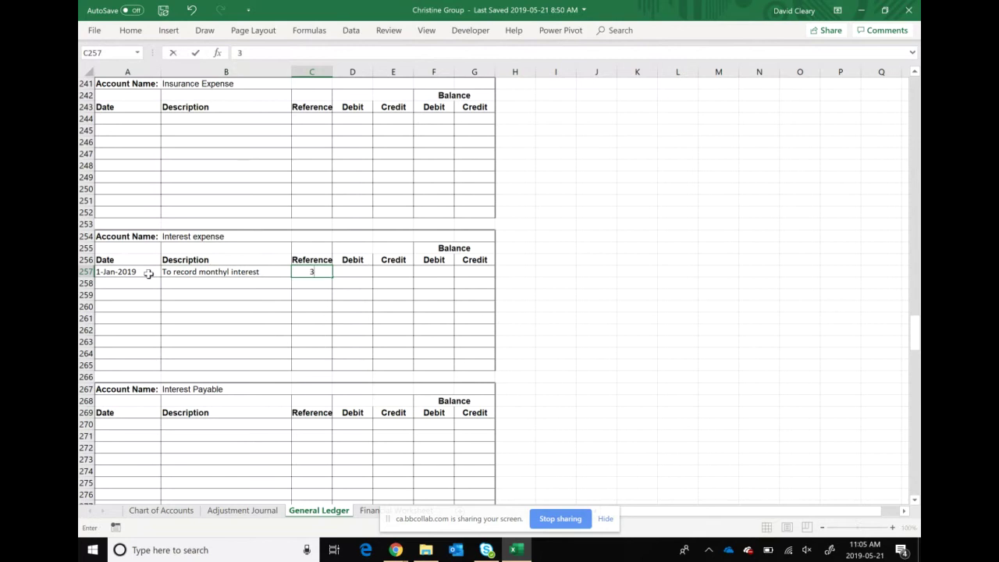
key(Tab)
text(8)
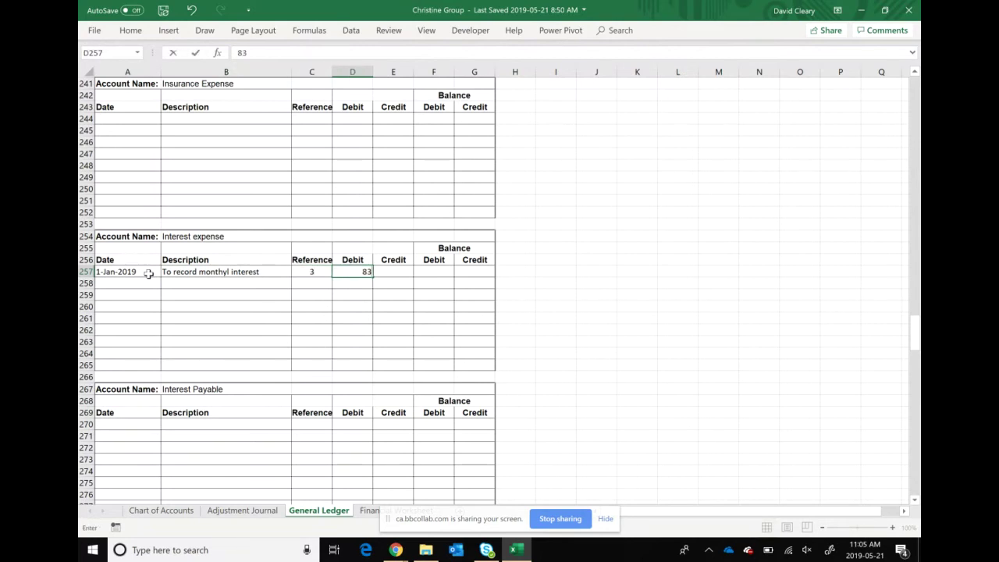
key(Tab)
key(Tab)
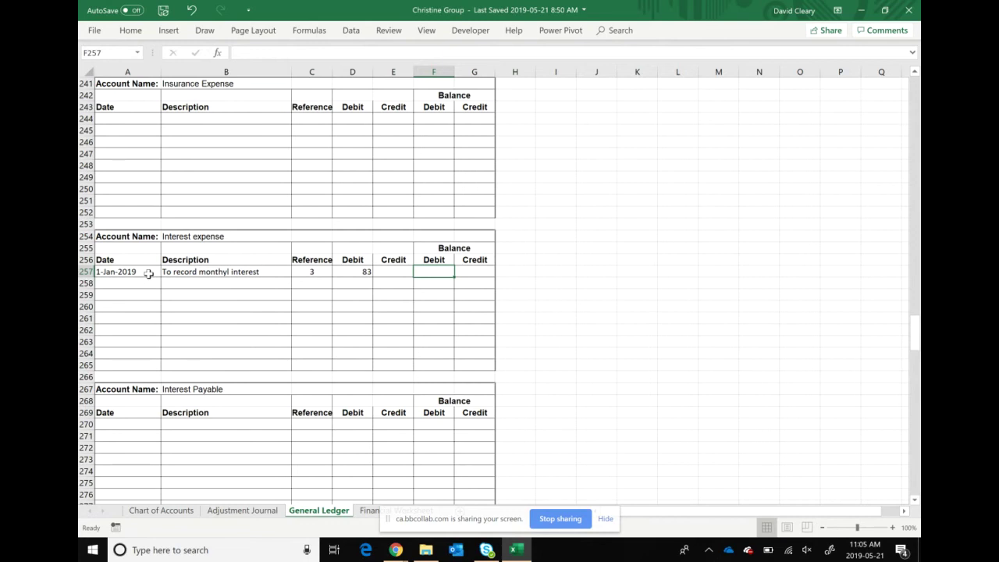
text(83)
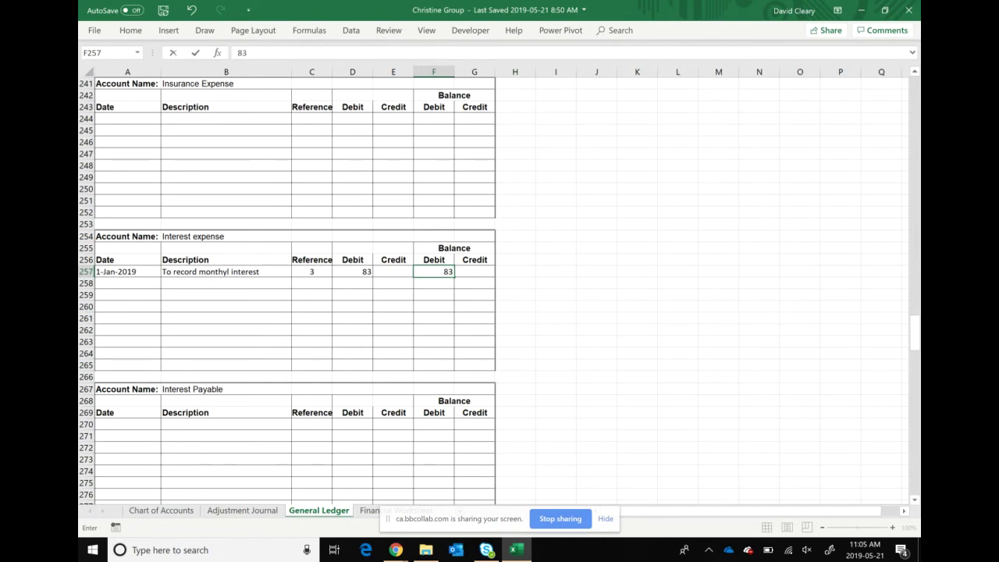
- Date row 270 of the Interest Payable account "Jan 1st" and describe the posting as "To record monthly interest"
click(127, 423)
text(Nov)
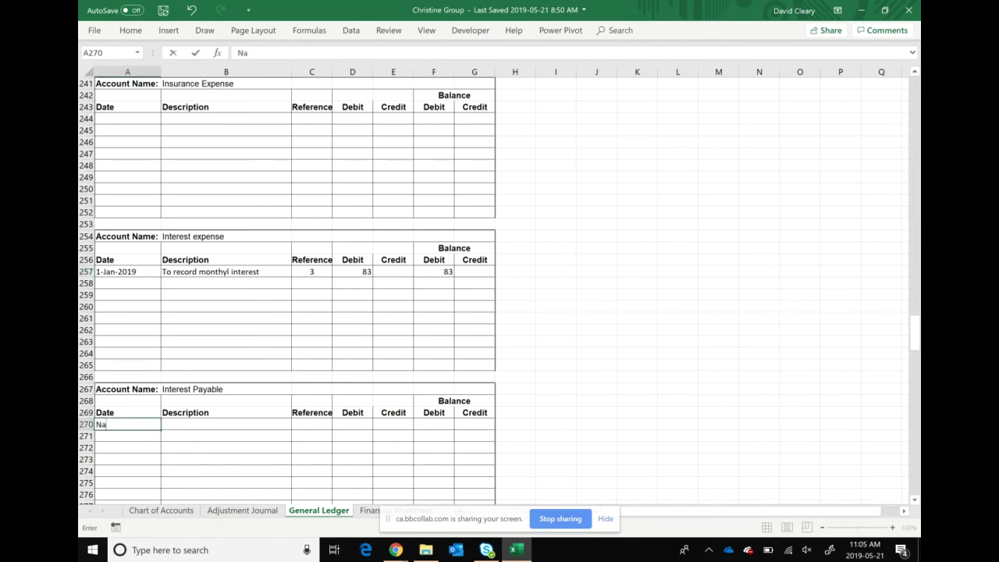
key(BackSpace)
key(BackSpace)
key(BackSpace)
text(Jan 1)
key(Tab)
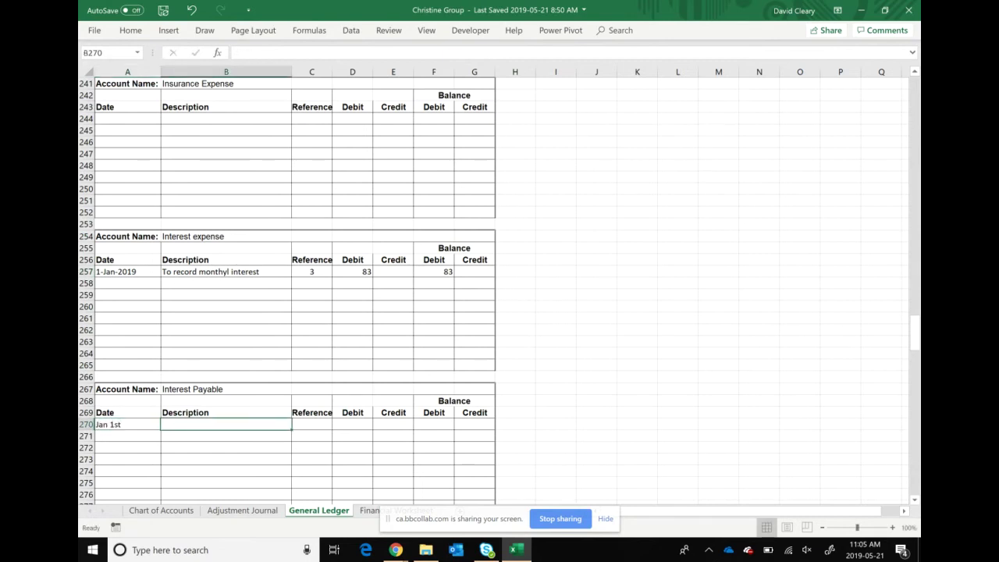
text(To)
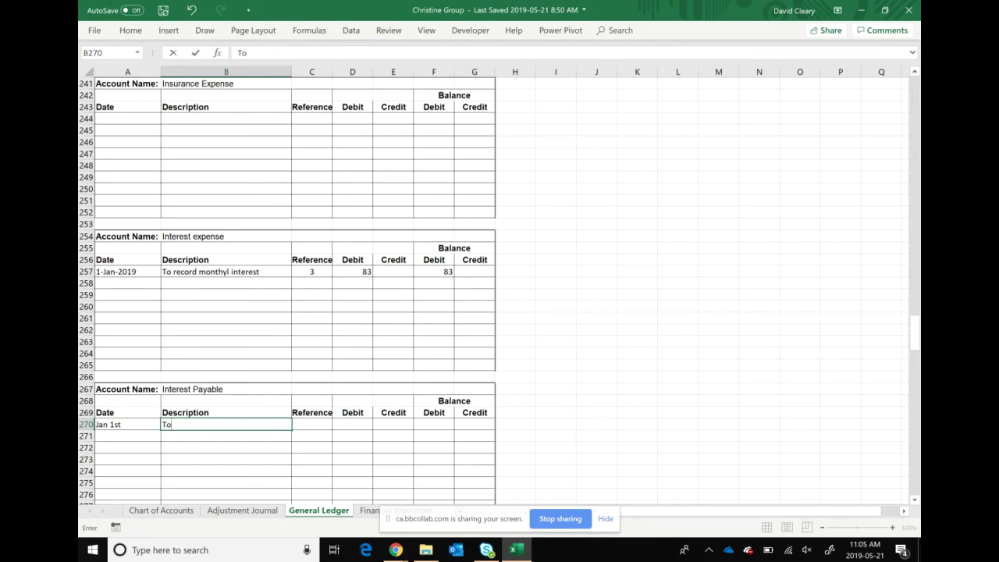
text( record monthly interest)
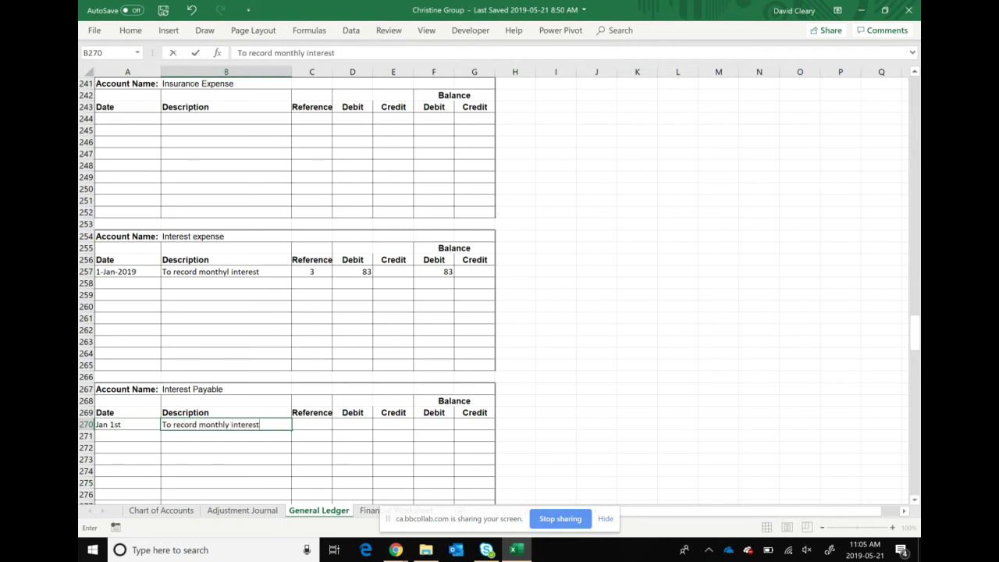
- Give the Interest Payable posting reference 3, a credit of 83 and a credit balance of 83
key(Tab)
text(3)
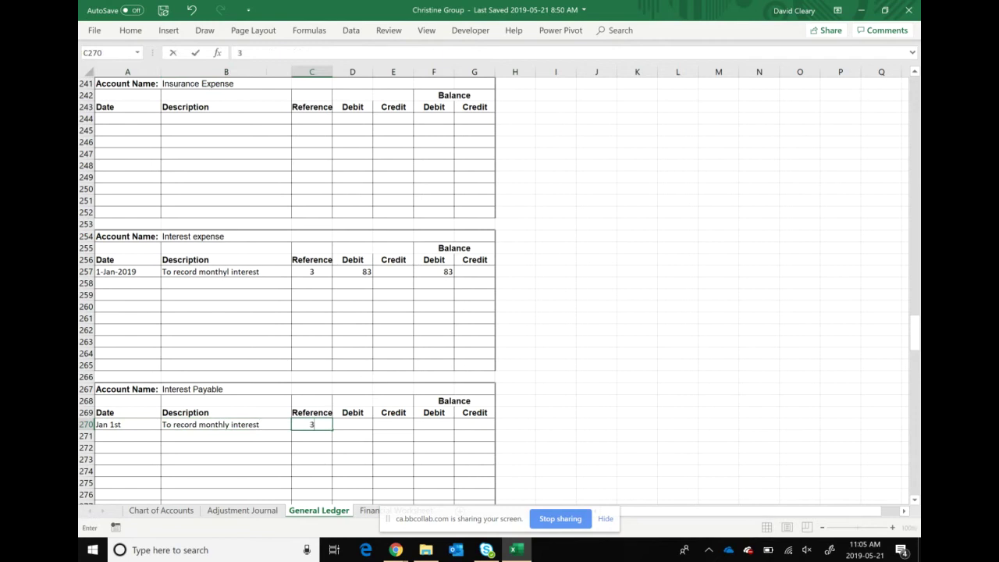
key(Tab)
key(Tab)
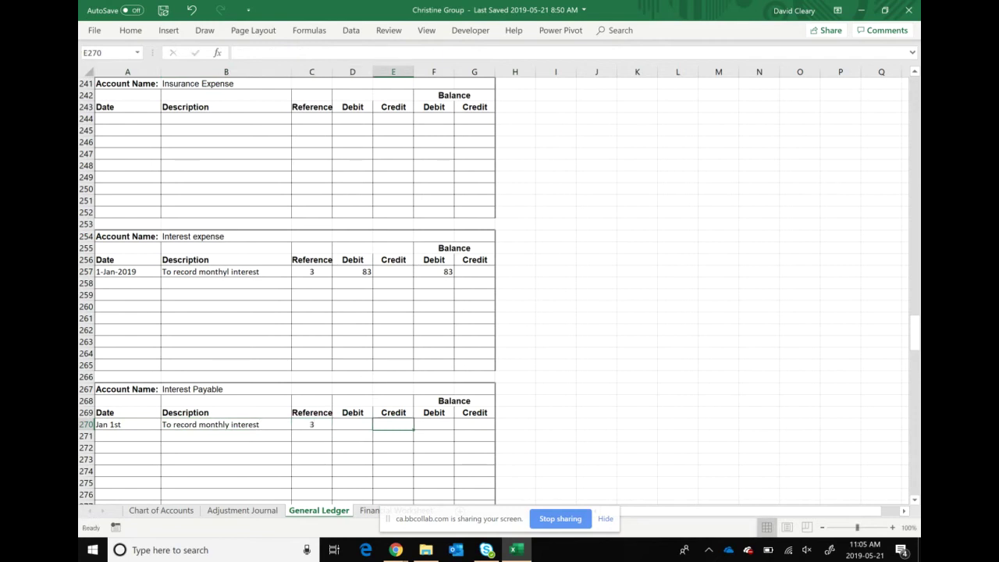
text(83)
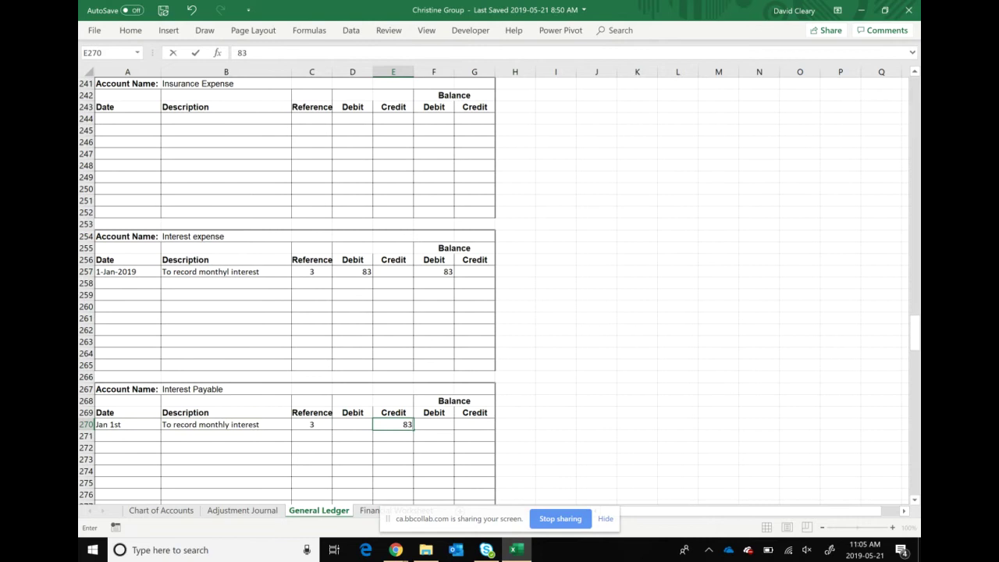
key(Tab)
key(Tab)
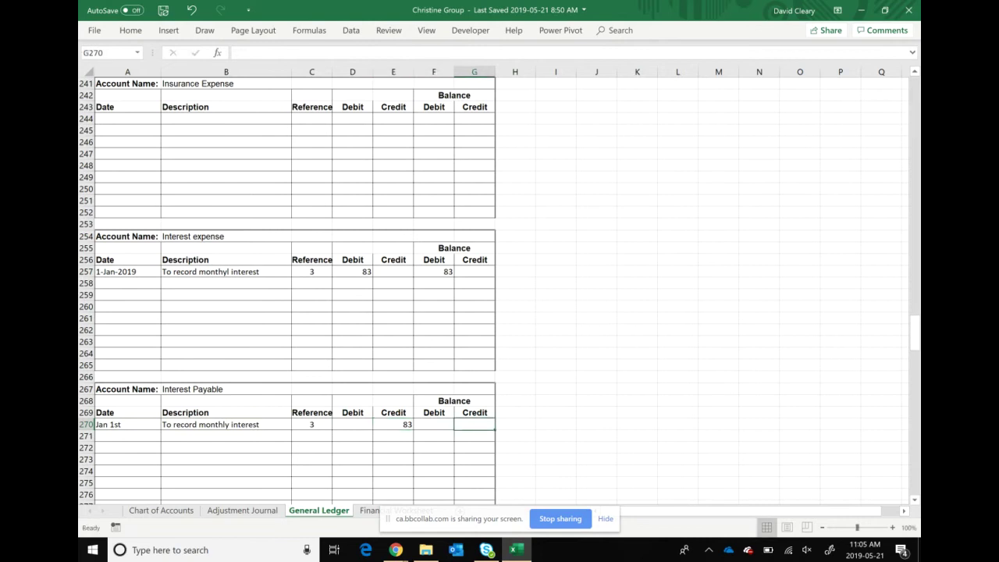
text(83)
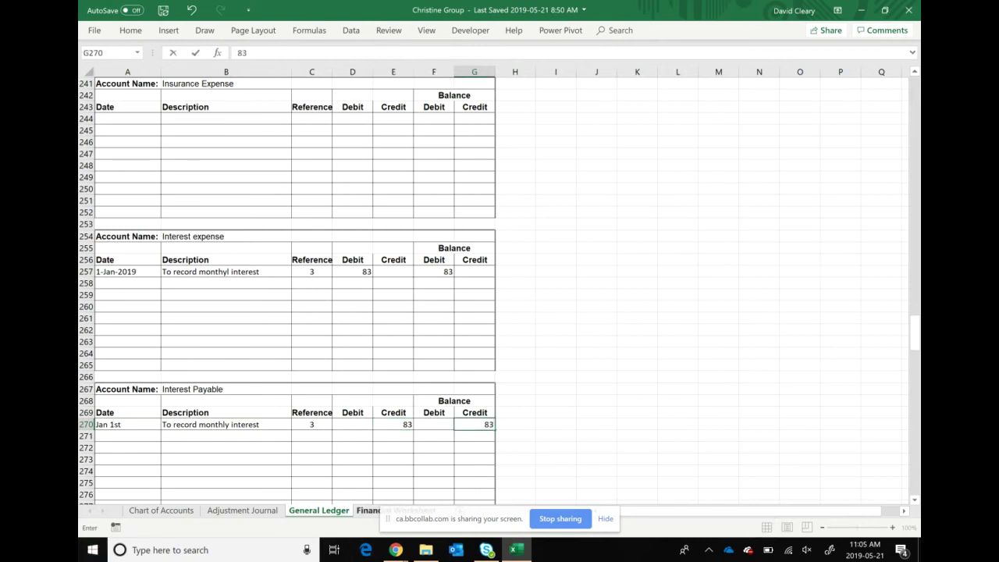
key(Tab)
- Rename the Pro Shop Sales account in row 27 of the Financial Worksheet as "Interest Payable"
key(ctrl+Page_Down)
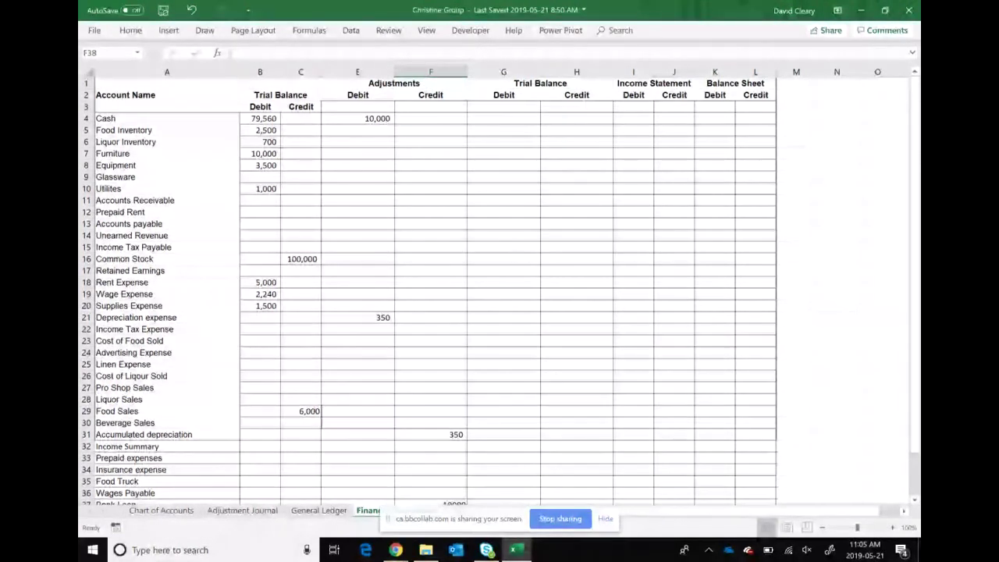
scroll(429, 288, down, 2)
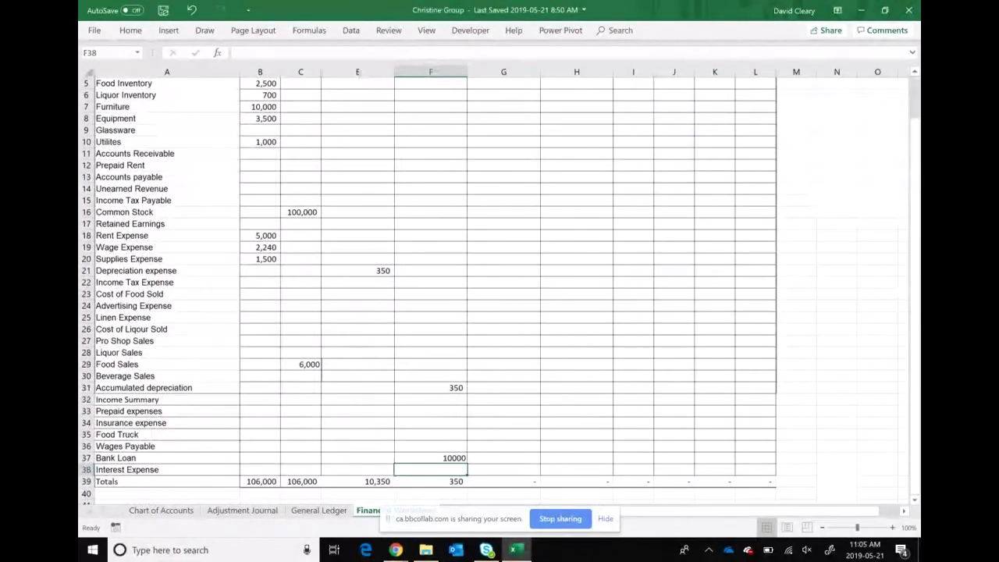
click(166, 469)
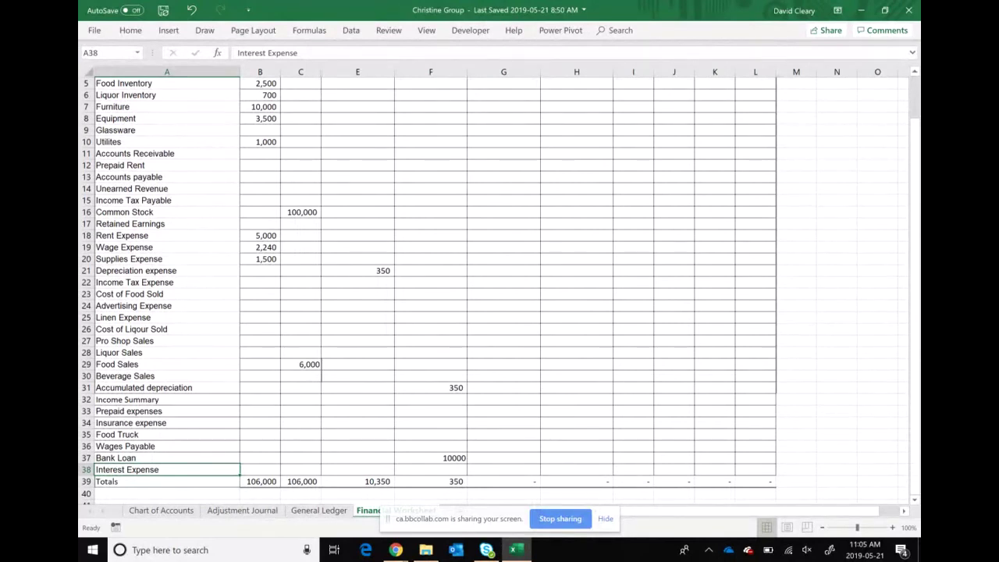
click(166, 340)
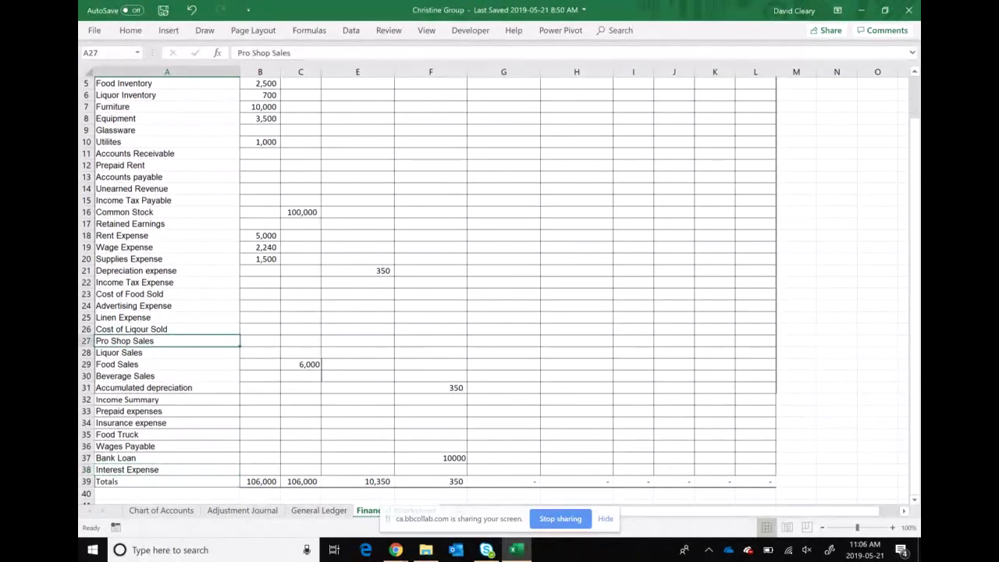
text(Interest )
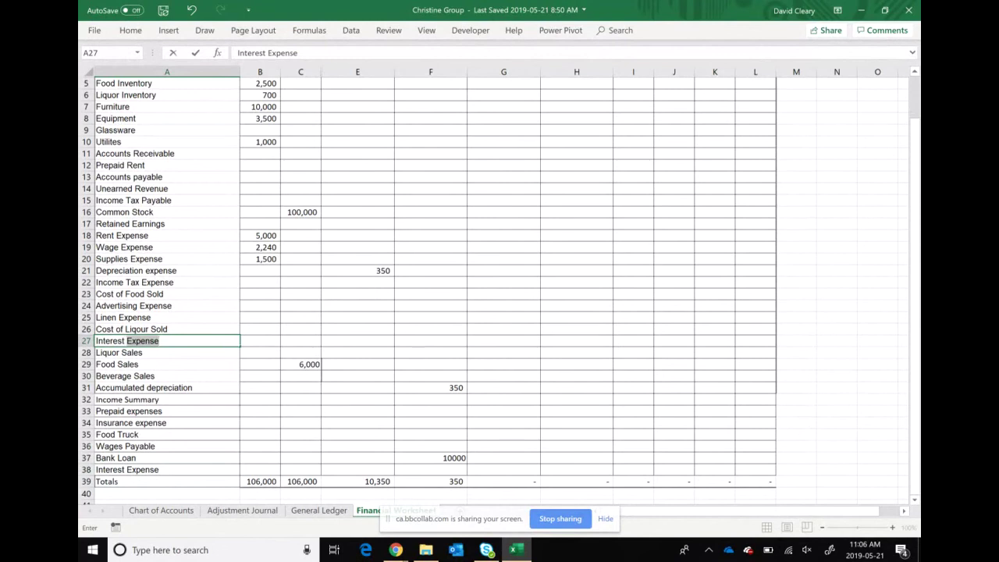
text(Payable)
- Enter an Adjustments credit of 83 for Interest Payable and an Adjustments debit of 83 for Interest Expense
key(Tab)
key(Tab)
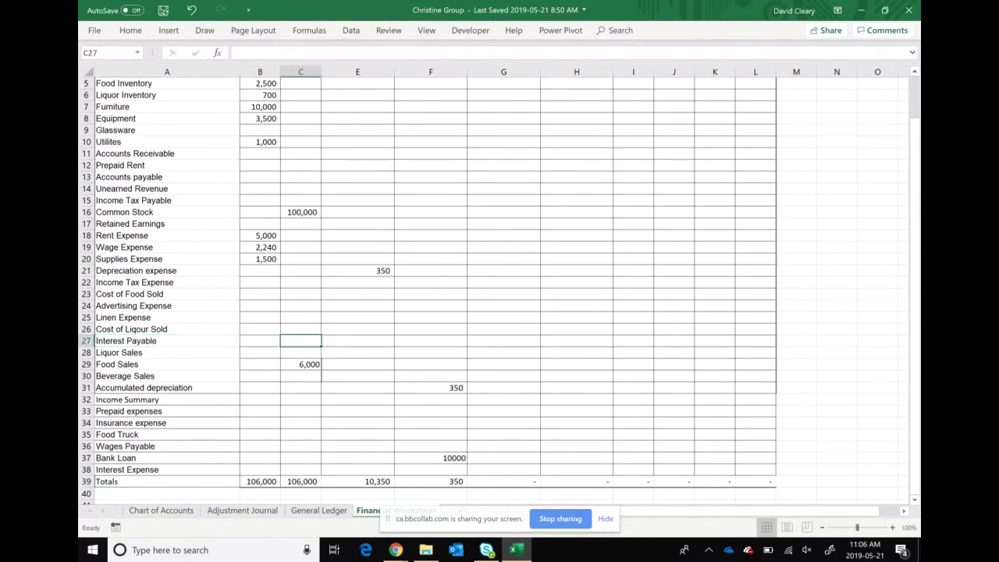
key(Tab)
key(Tab)
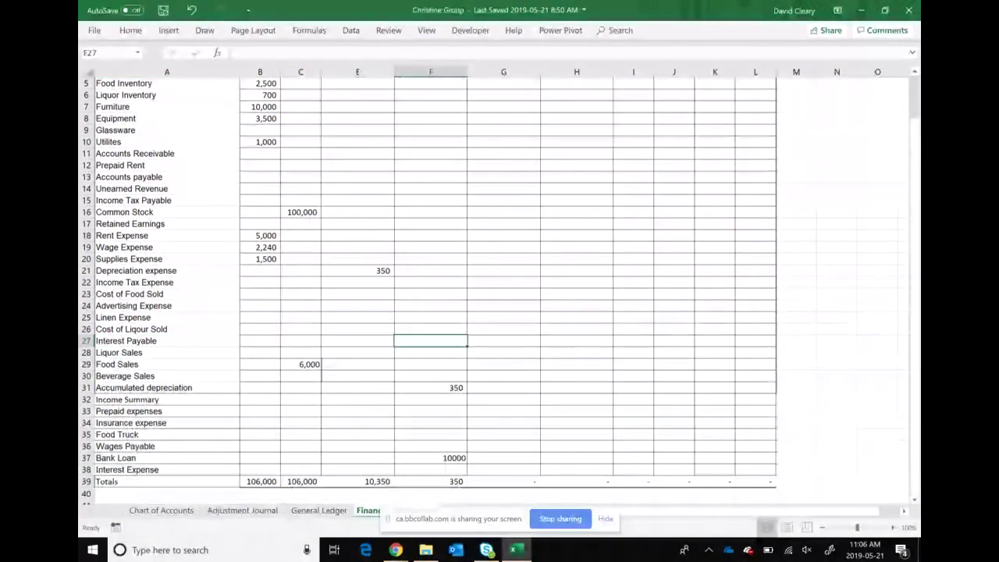
text(83)
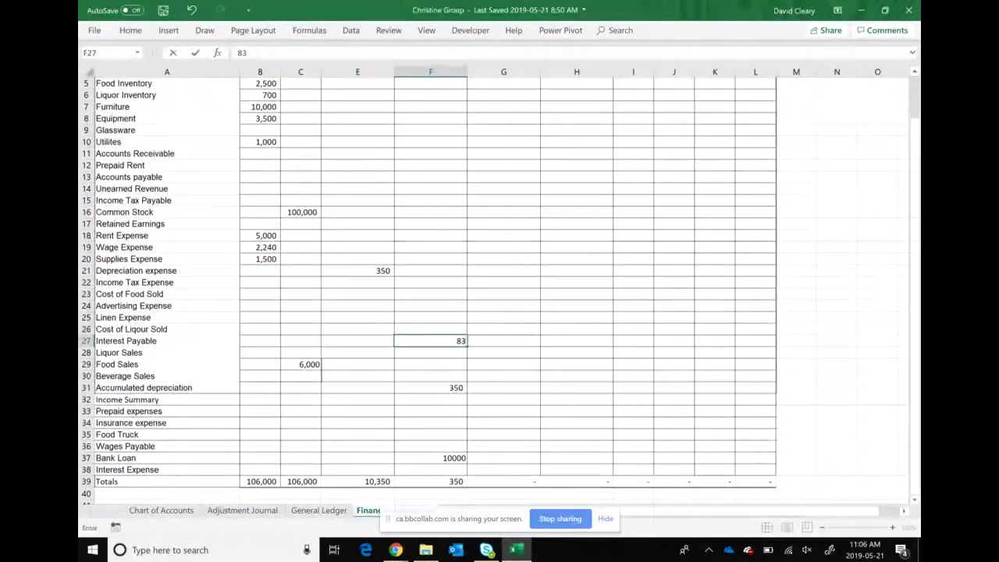
click(357, 469)
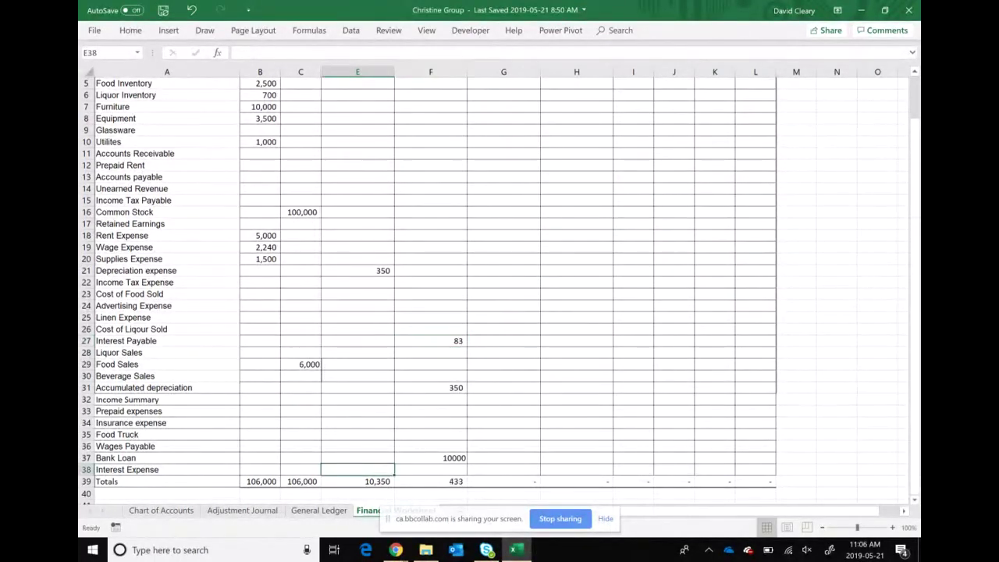
text(83)
key(Return)
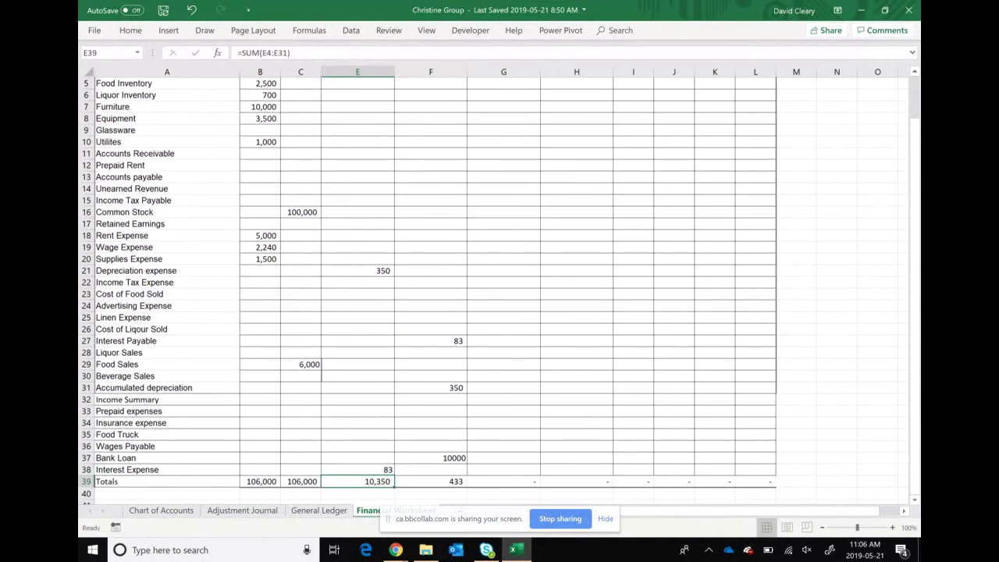
click(430, 445)
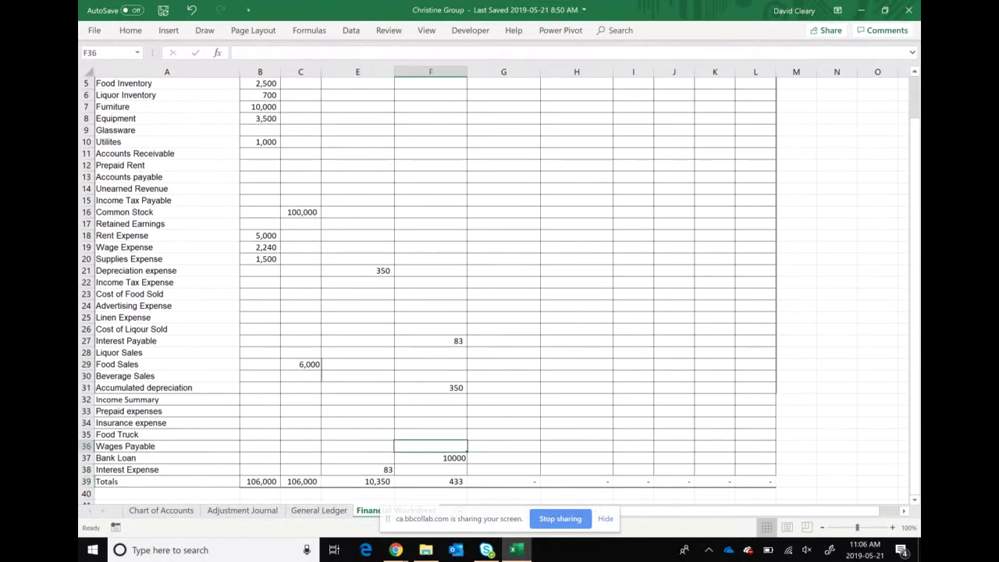
- Review the Cost of Food Sold and Food Inventory entry, rows 17 to 19, in the Adjustment Journal
click(242, 509)
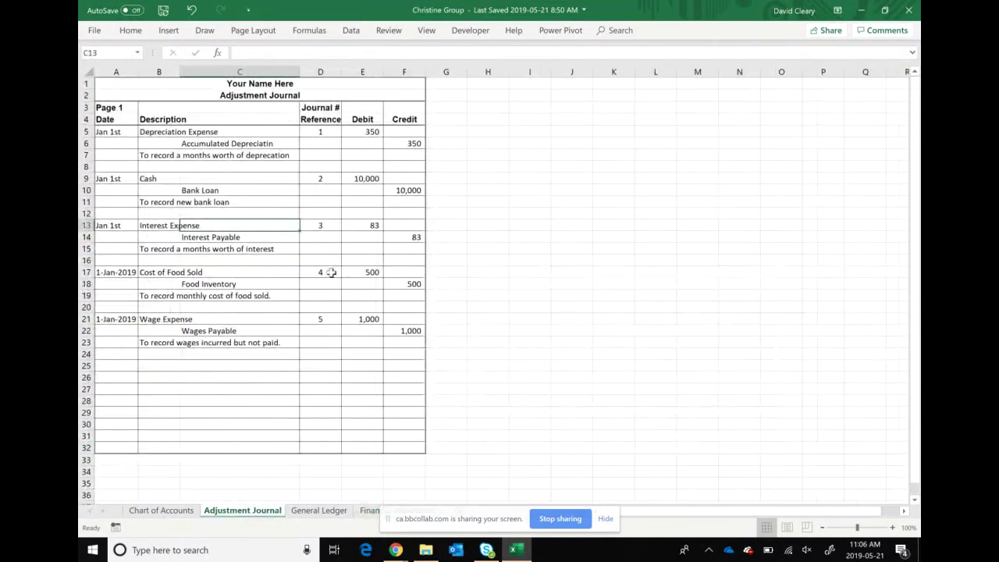
click(173, 272)
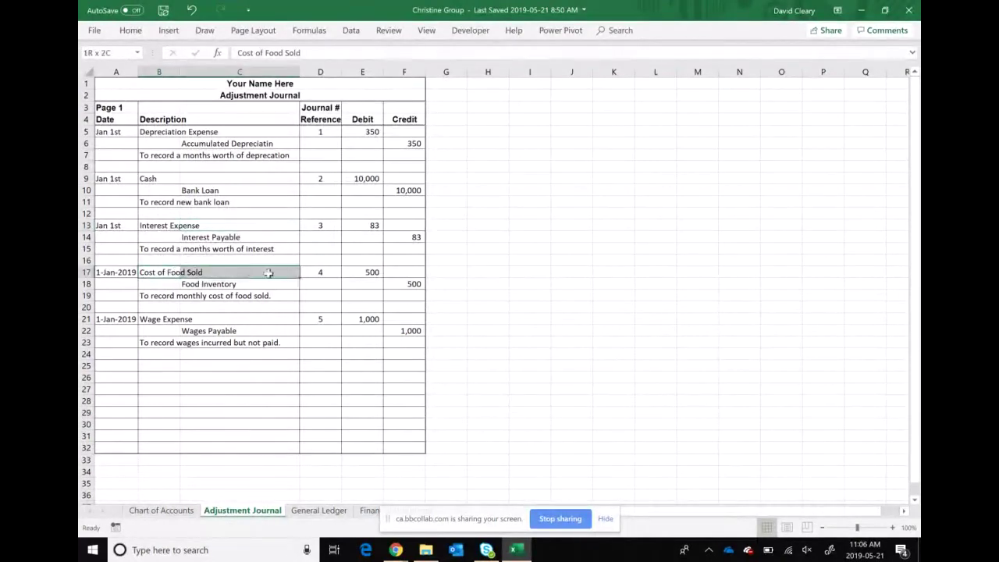
key(shift+Down)
key(shift+Down)
key(shift+Right)
key(shift+Right)
key(shift+Right)
key(shift+Right)
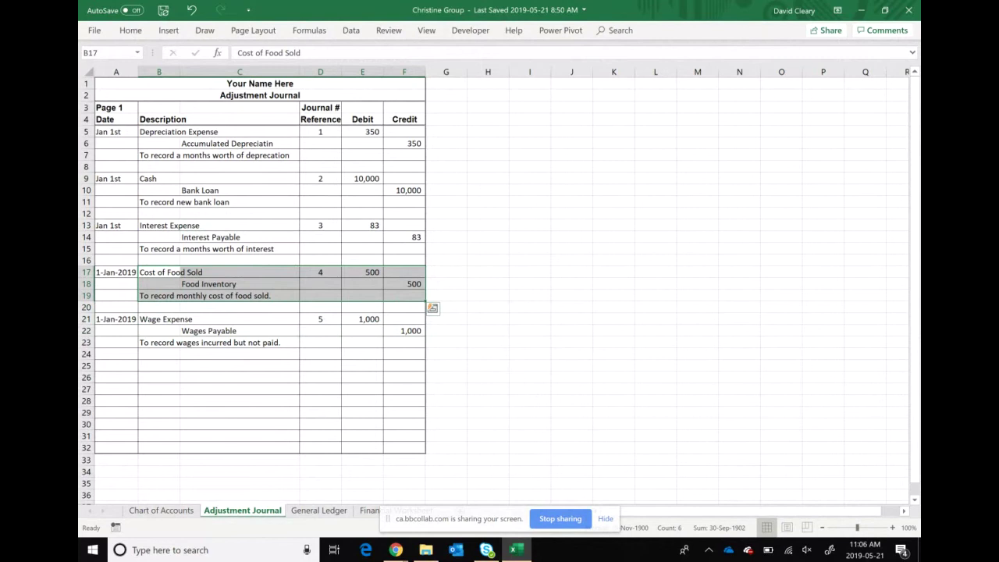
key(ctrl+c)
- In the General Ledger's Inventory account, date a new entry in row 91 as "Jan 1st"
click(318, 509)
scroll(312, 240, up, 20)
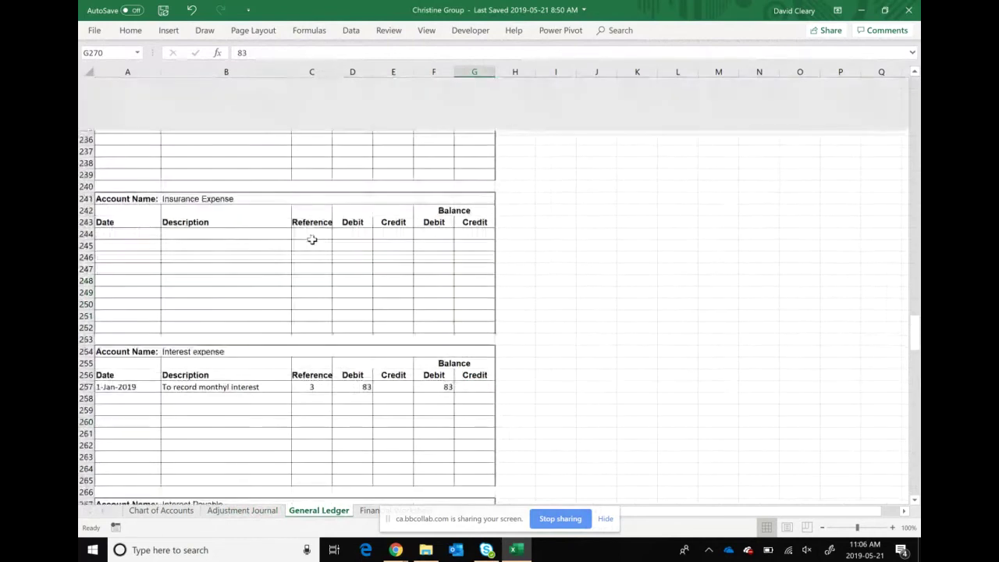
scroll(312, 240, up, 9)
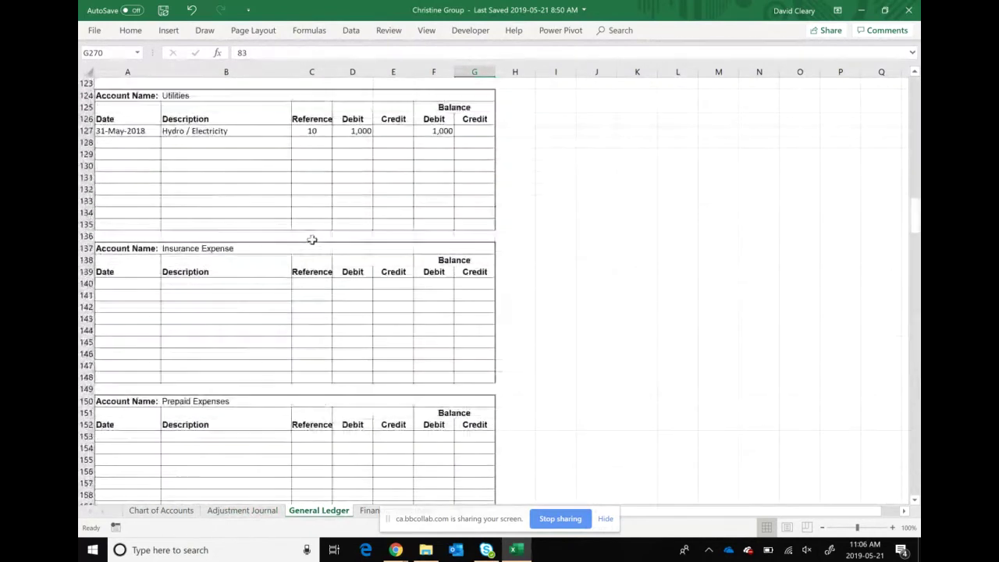
scroll(311, 239, up, 7)
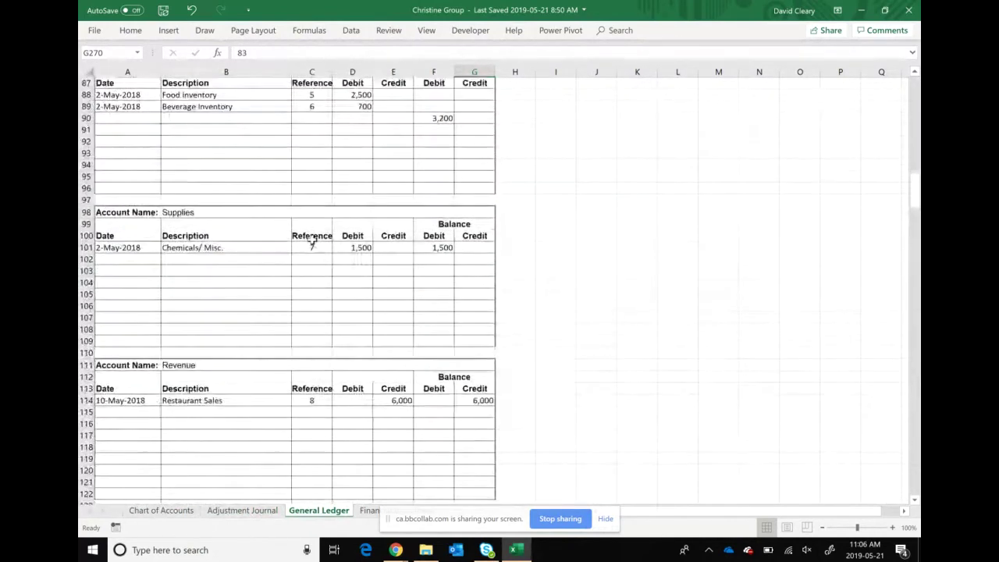
scroll(311, 240, up, 13)
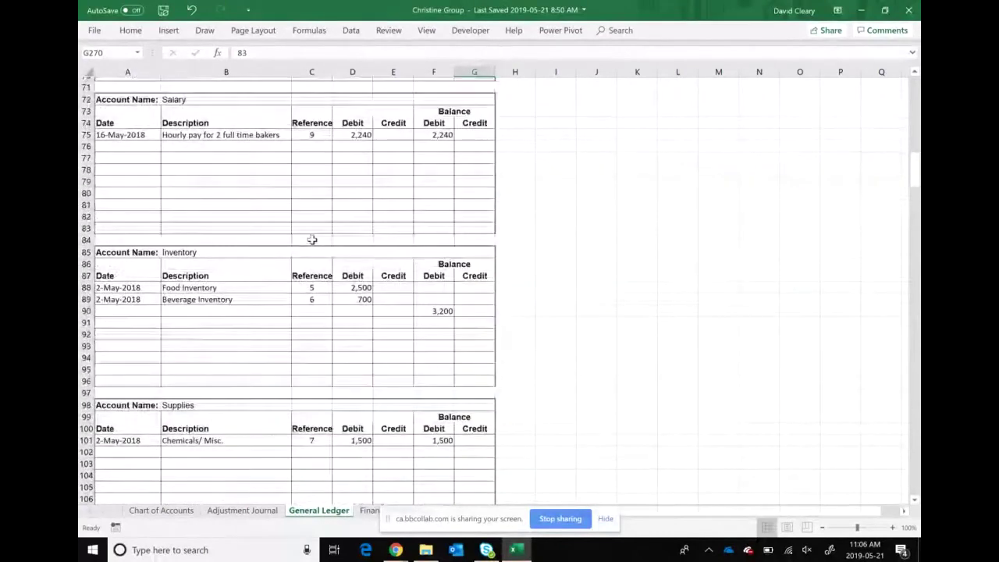
scroll(312, 240, up, 9)
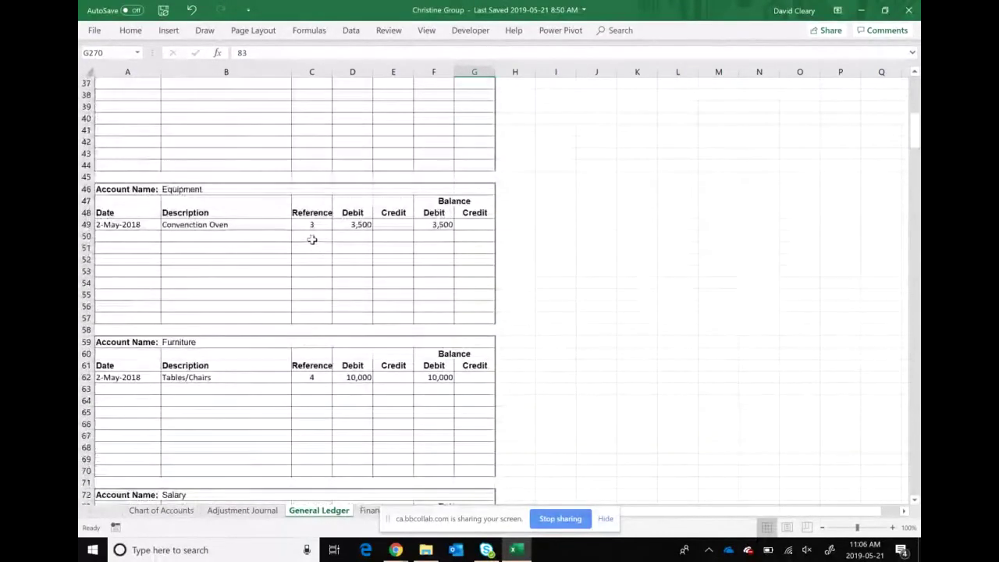
scroll(312, 240, up, 3)
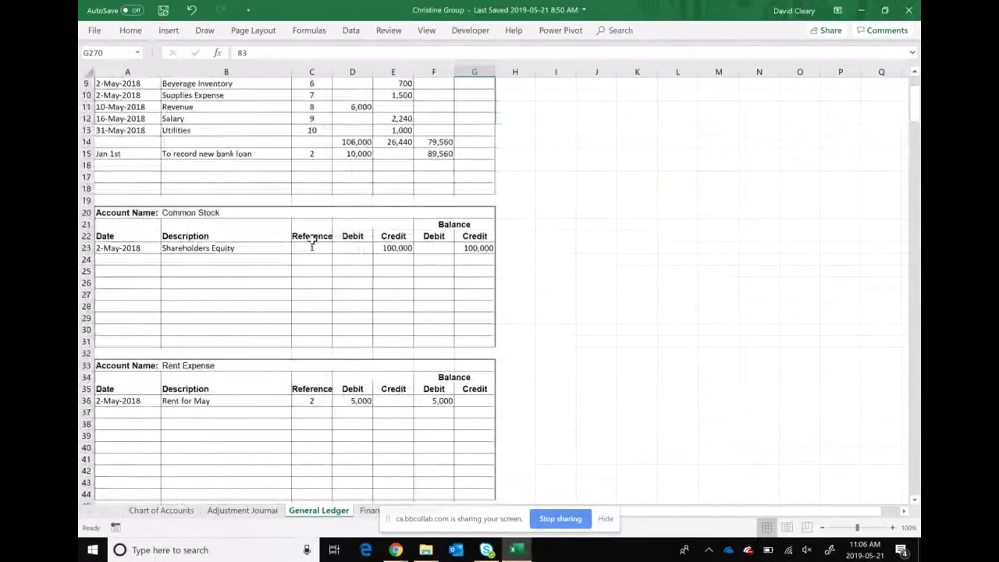
scroll(312, 240, down, 16)
scroll(312, 239, down, 8)
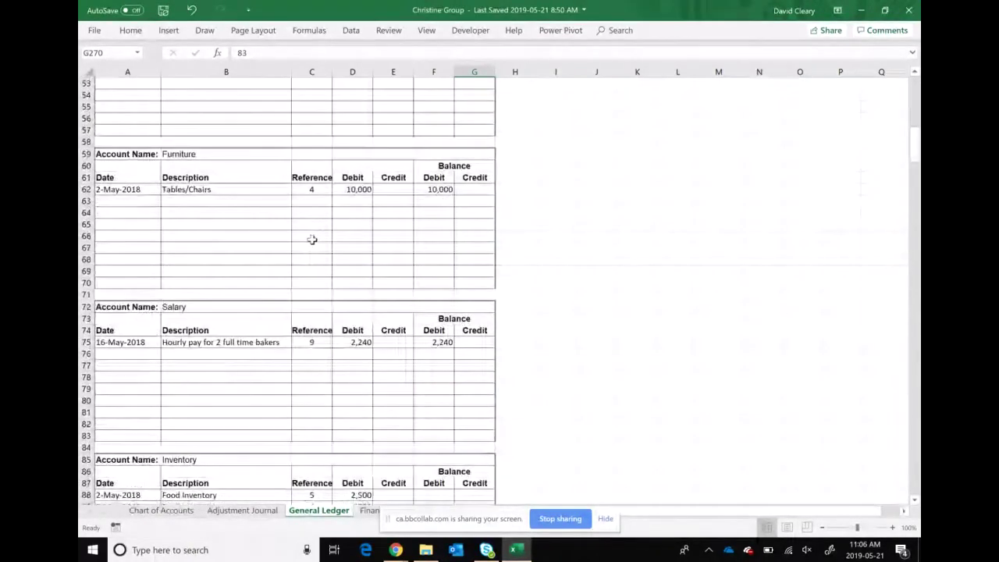
click(125, 294)
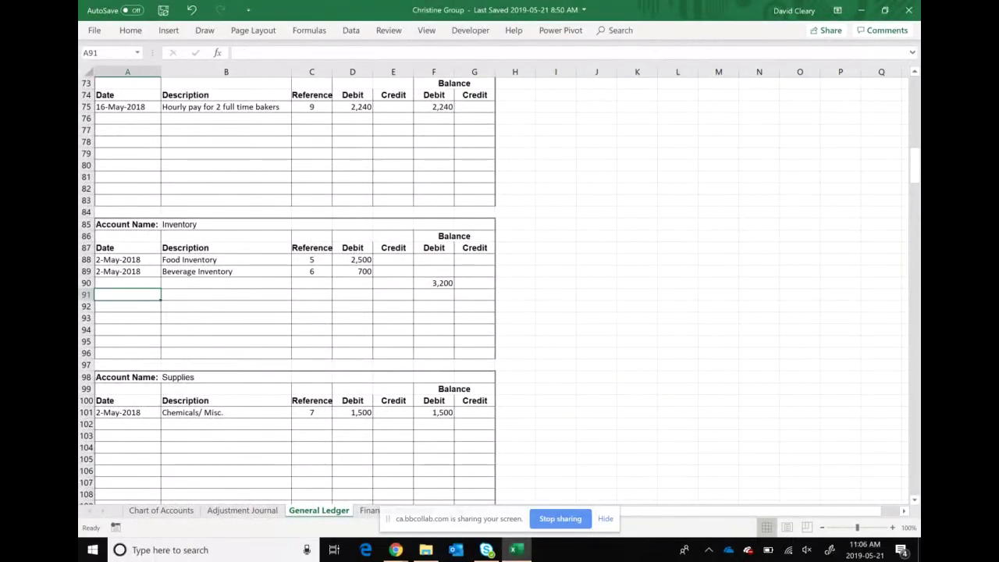
text(Jan 1s)
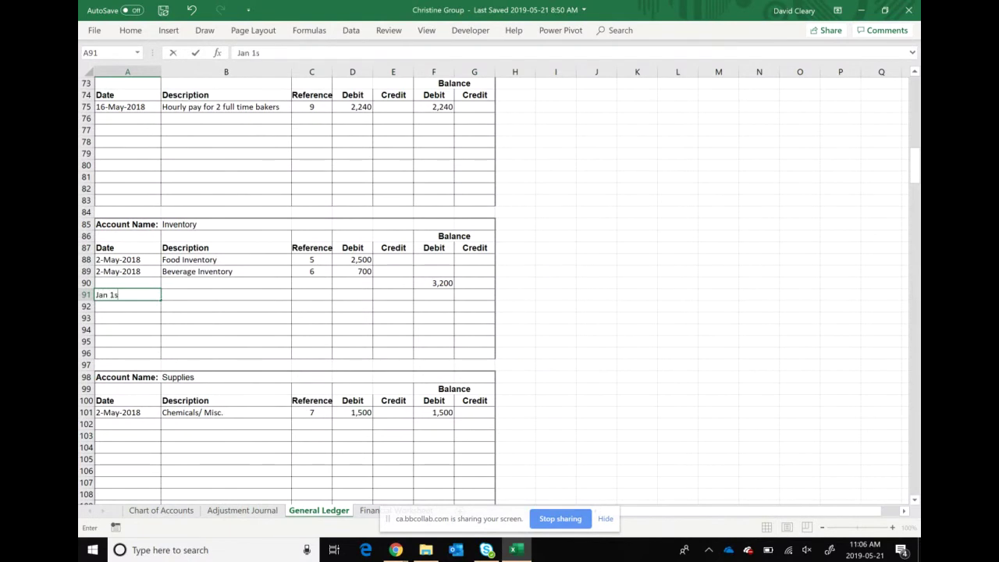
text(t)
- Describe the new Inventory entry as "To record cost of food sold"
click(227, 294)
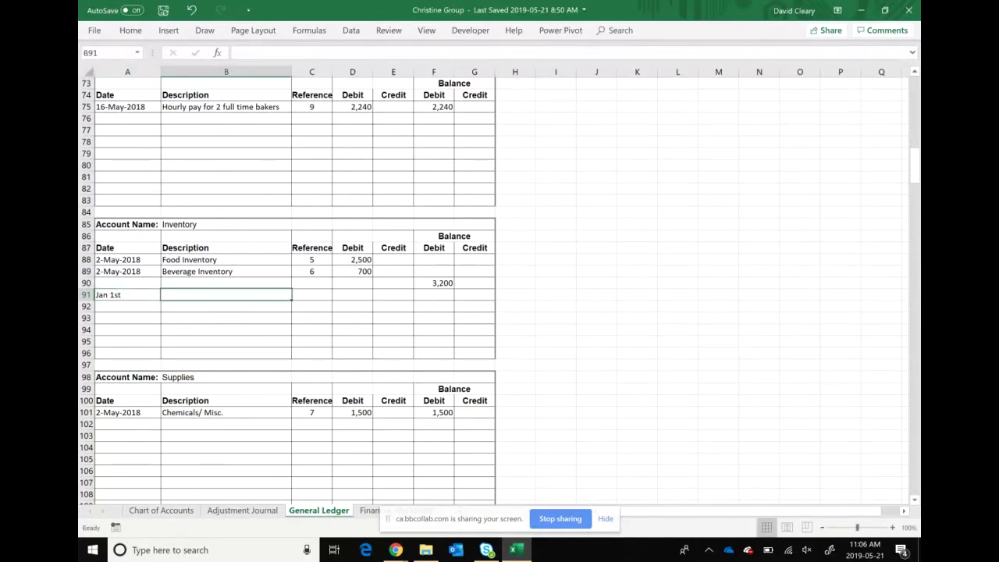
text(To record c)
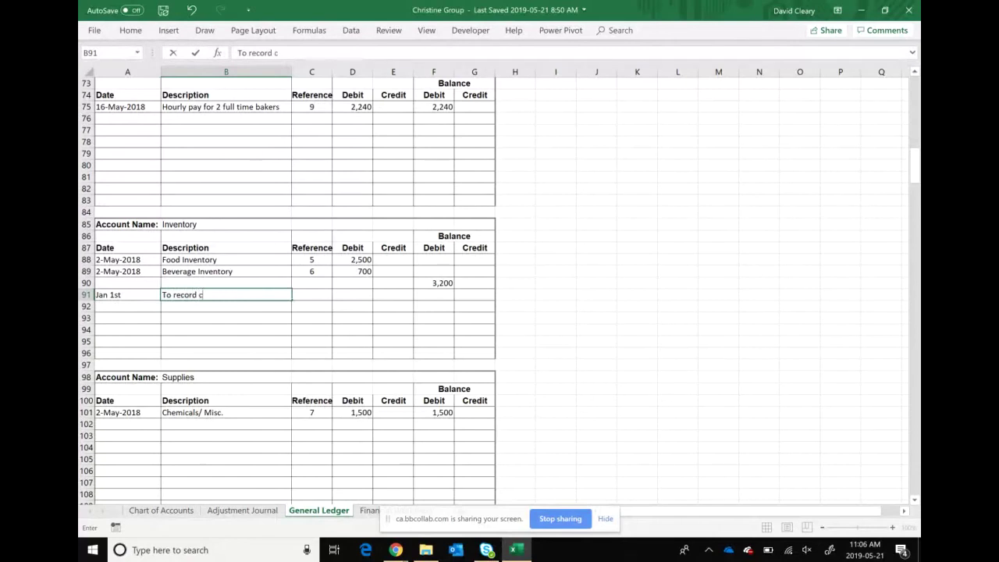
text(ost of food)
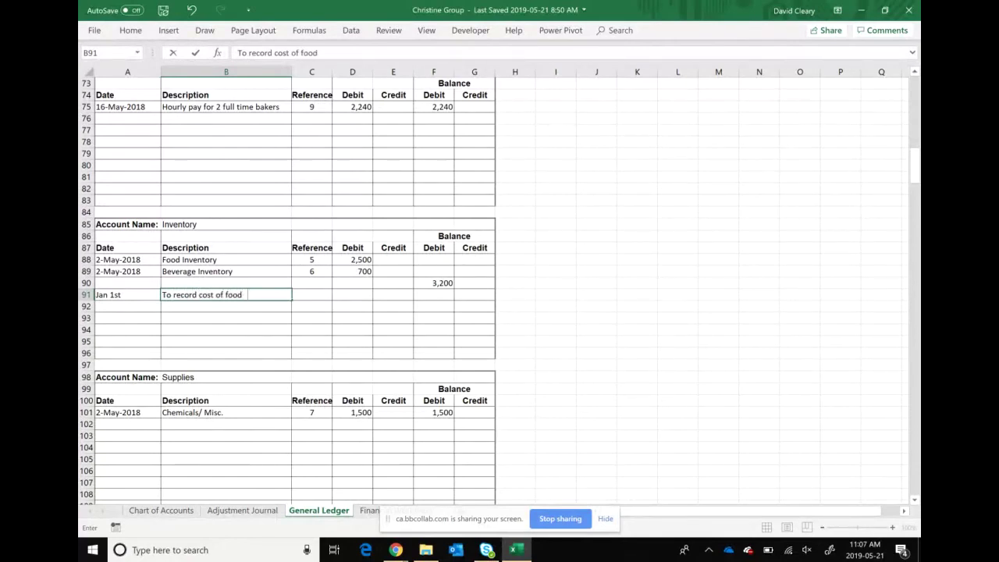
text( sold)
key(Tab)
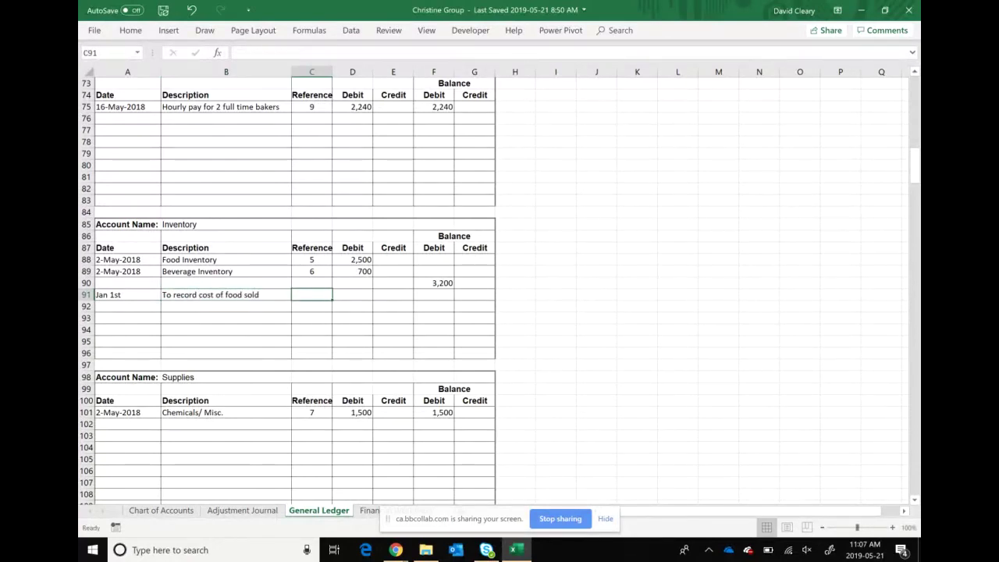
- Give the Inventory entry for cost of food sold the posting reference 4 and a credit of 500
text(4)
key(Tab)
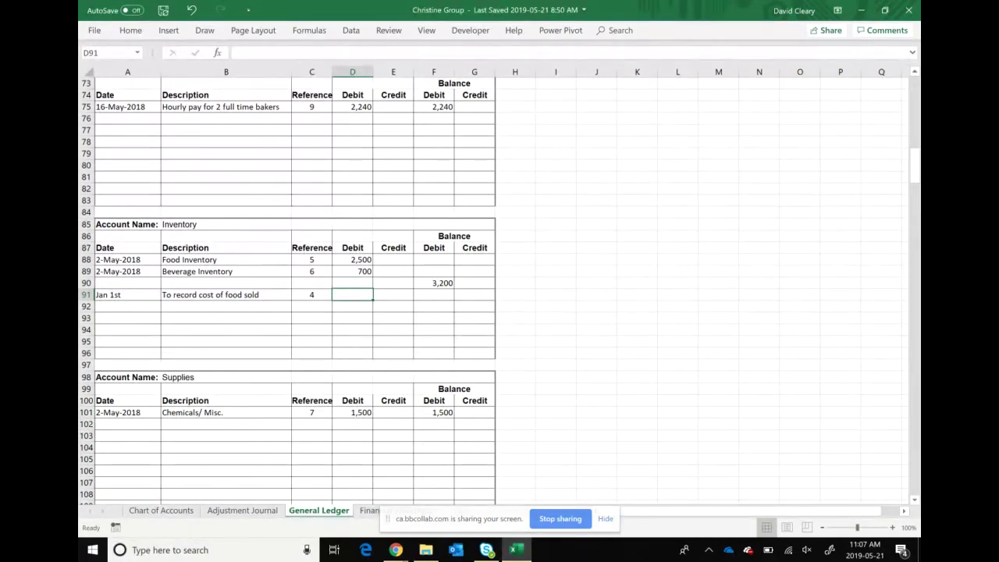
key(Tab)
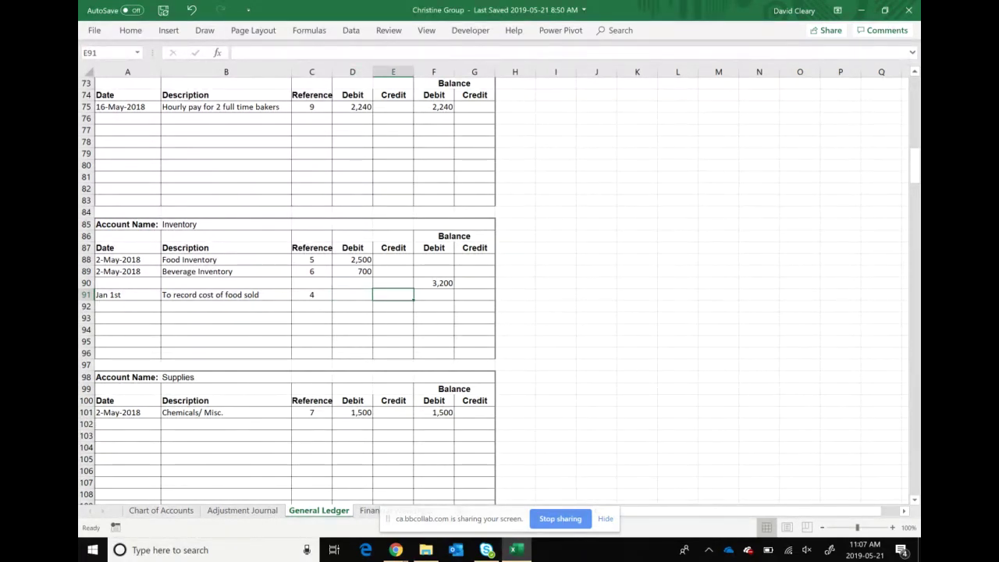
text(500)
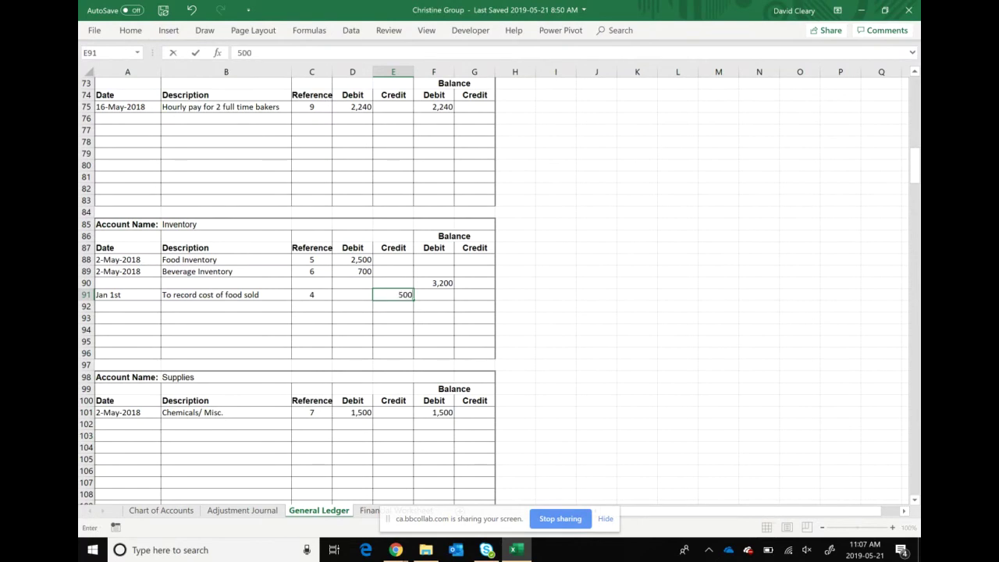
key(Tab)
- Calculate Inventory's new debit balance in F92 by subtracting the 500 credit from the previous balance with =F90-E91
key(Down)
text(=)
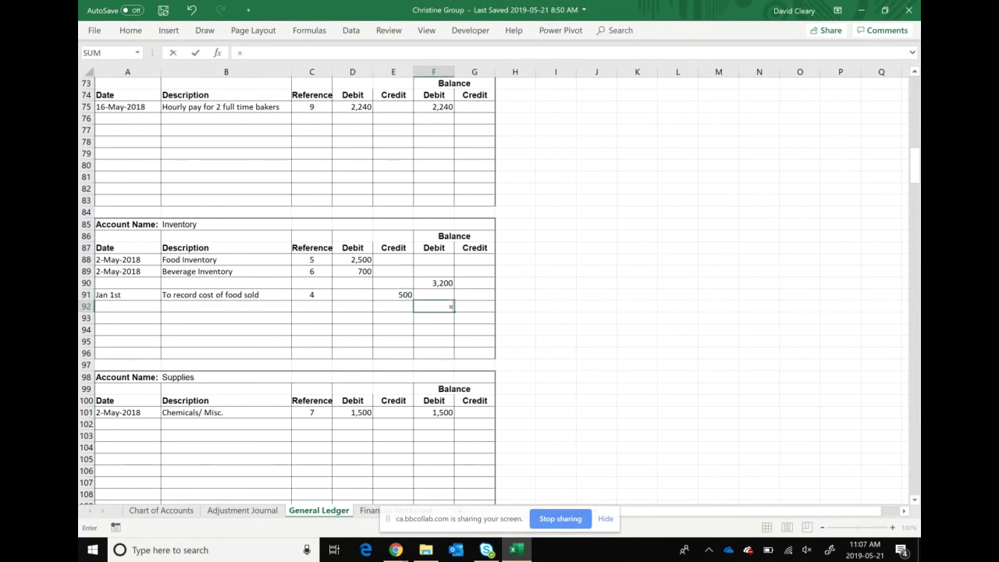
key(Up)
key(Up)
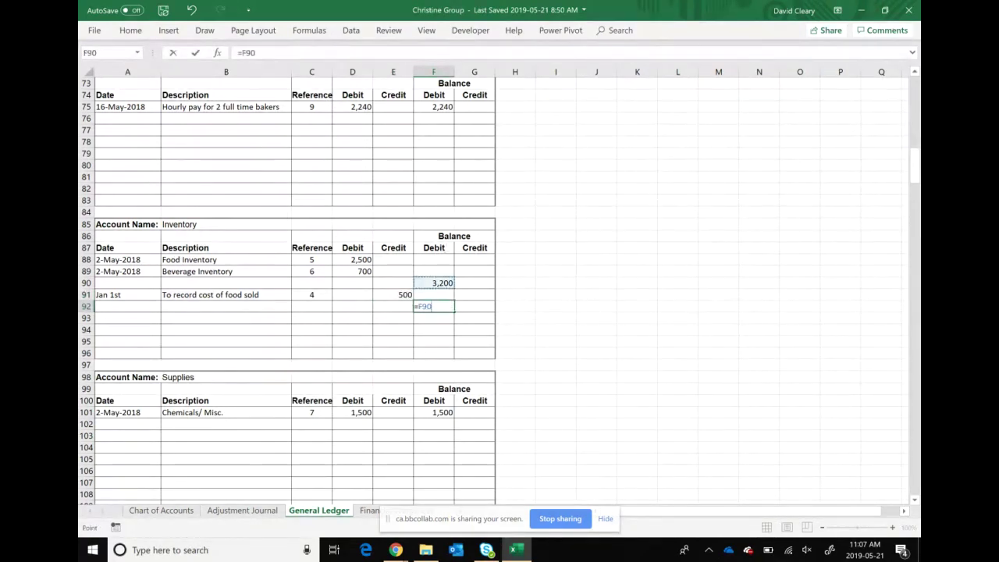
text(-)
key(Up)
key(Left)
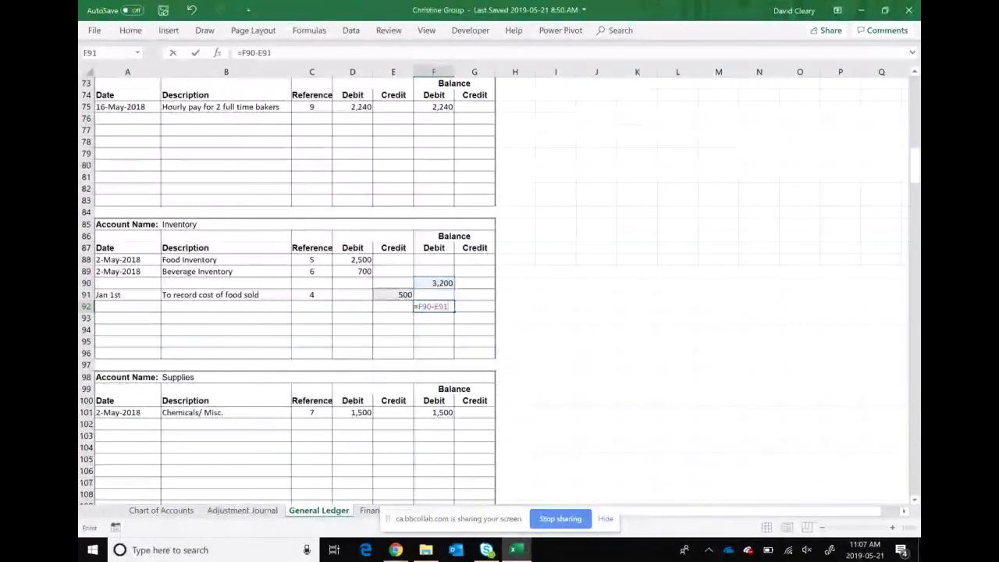
- Confirm the Inventory balance formula =F90-E91, and enter a 500 credit adjustment for Food Inventory on the Financial Worksheet
key(Return)
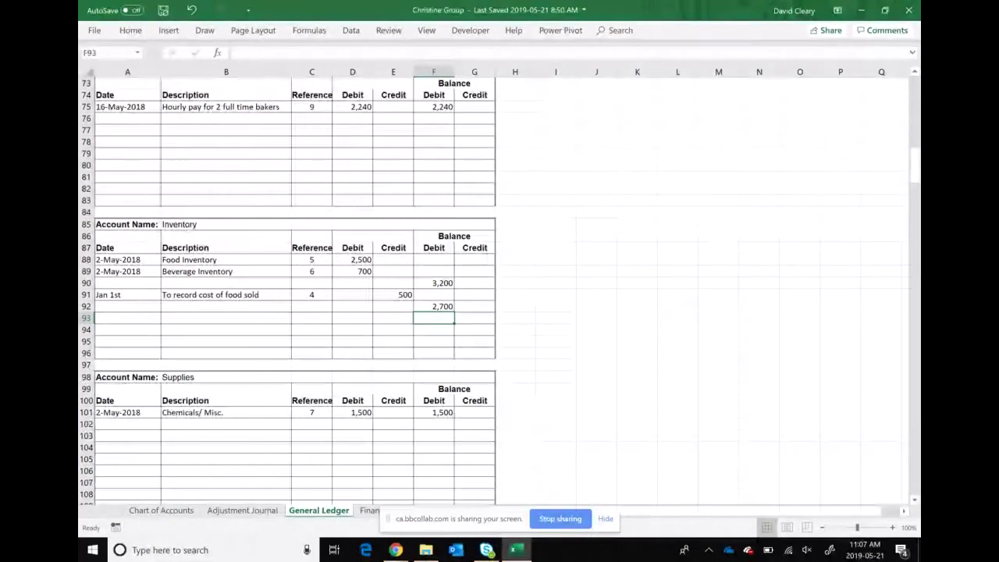
key(ctrl+Page_Down)
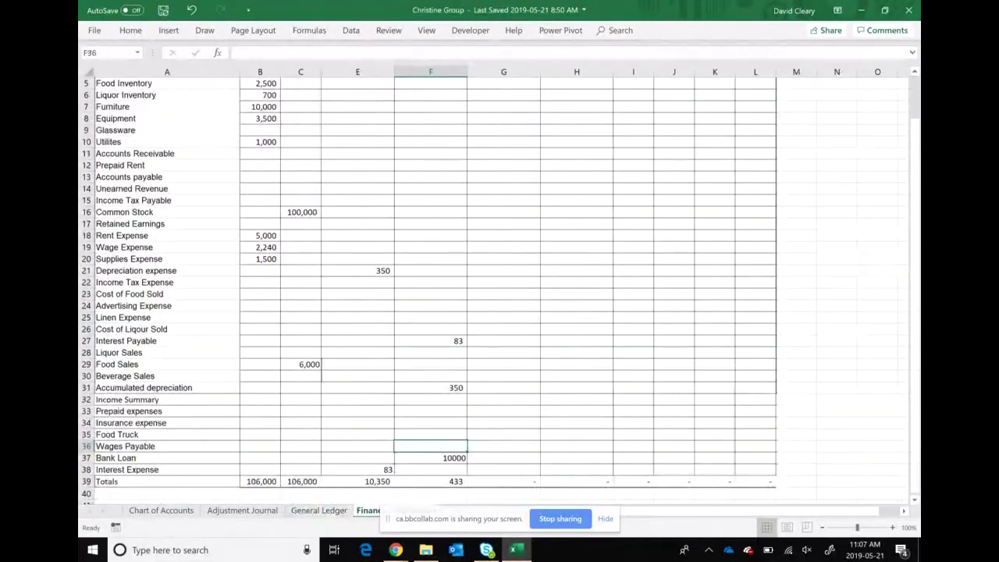
scroll(128, 125, up, 2)
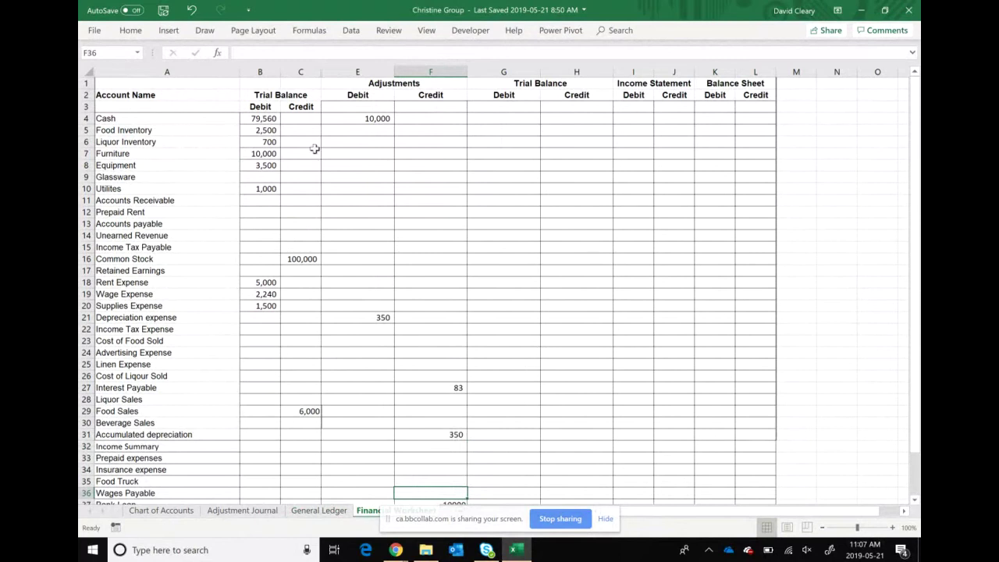
click(447, 131)
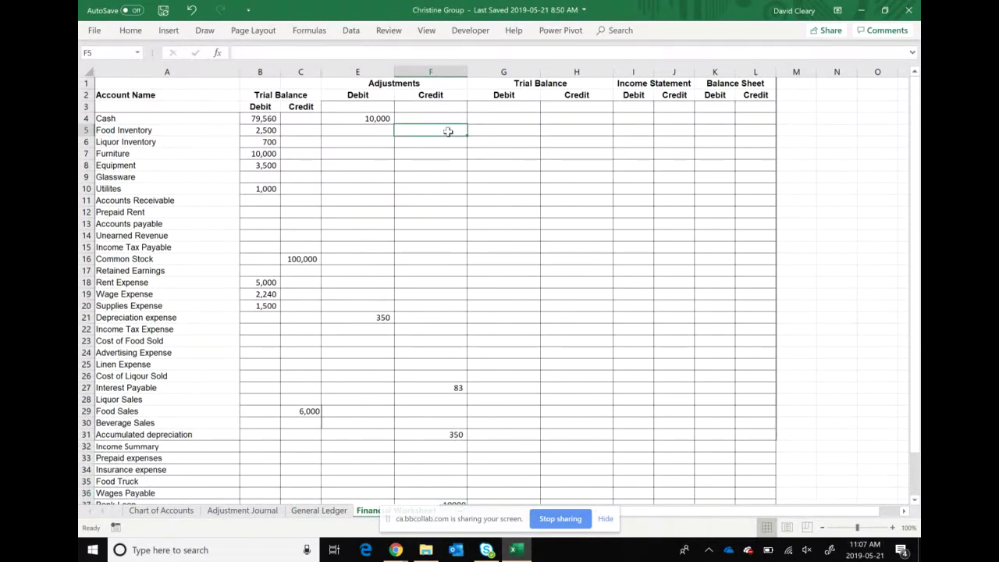
text(500)
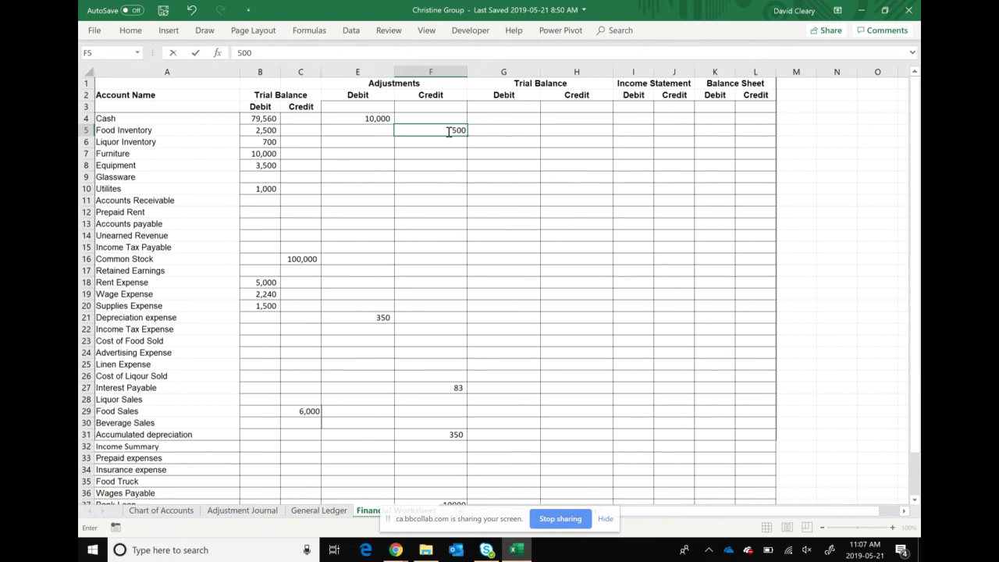
key(Return)
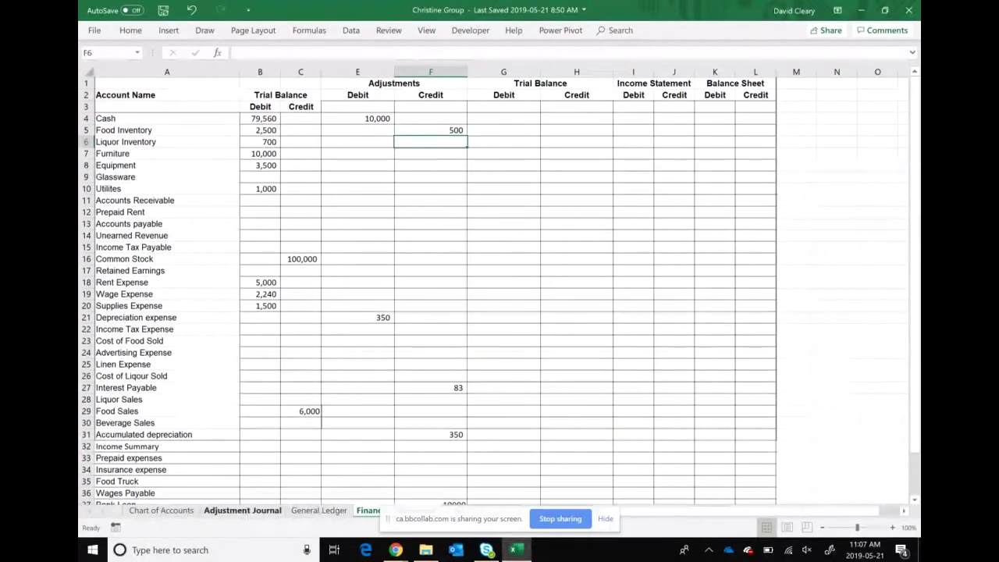
- Check journal entry 4 in the Adjustment Journal, and name the blank General Ledger account below Interest Payable "Cost of Food Sold"
click(242, 511)
right_click(264, 509)
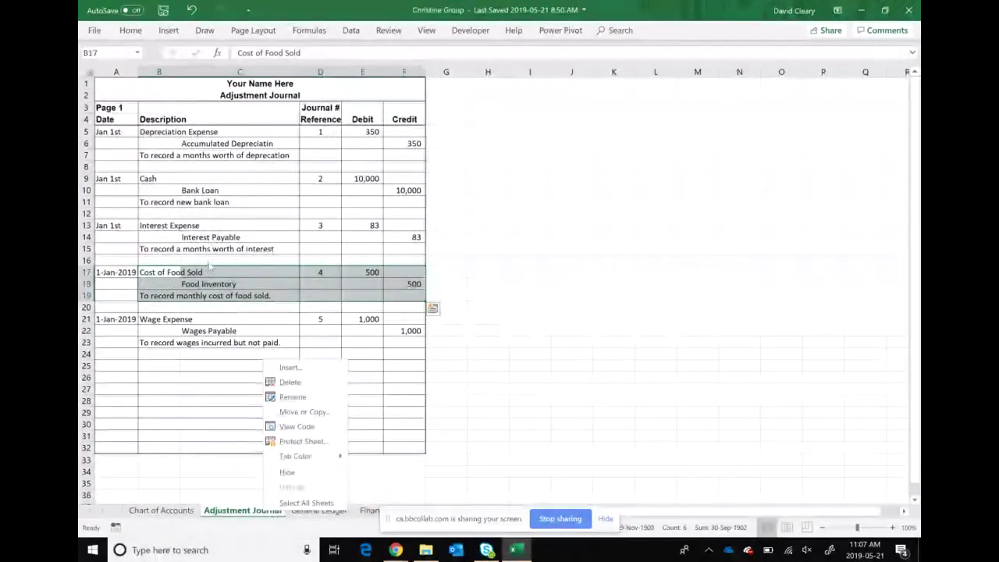
key(Escape)
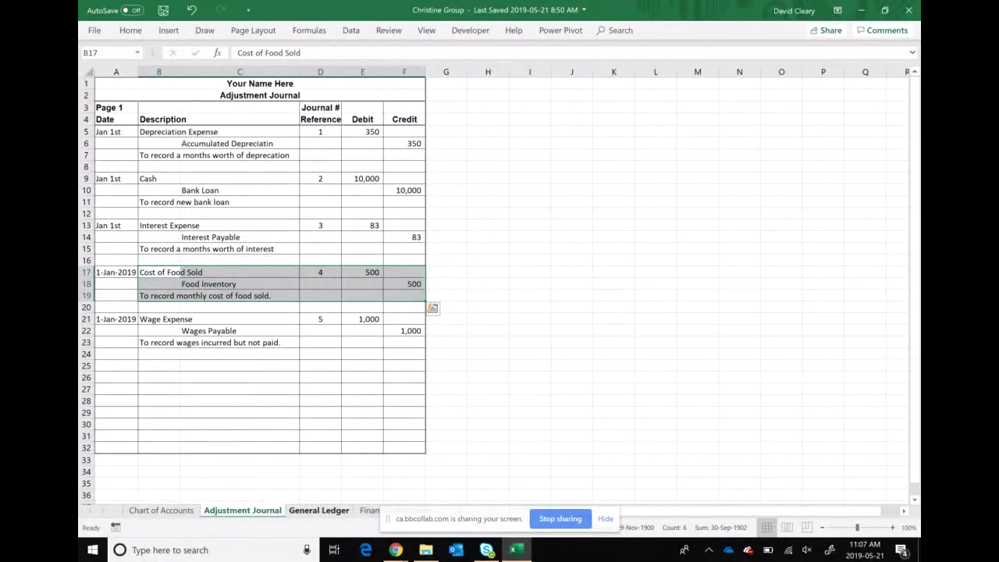
click(318, 510)
scroll(312, 312, down, 9)
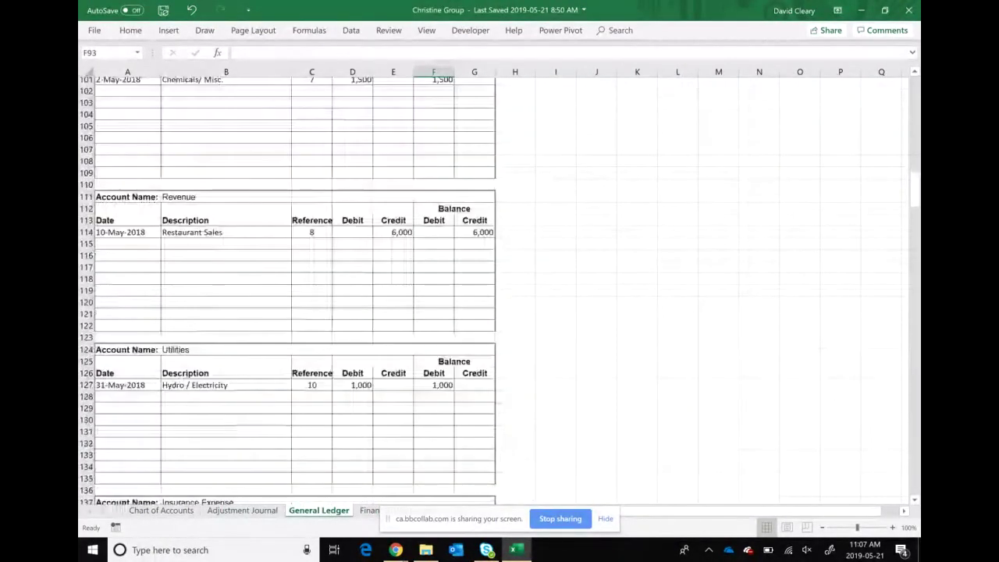
scroll(287, 289, down, 19)
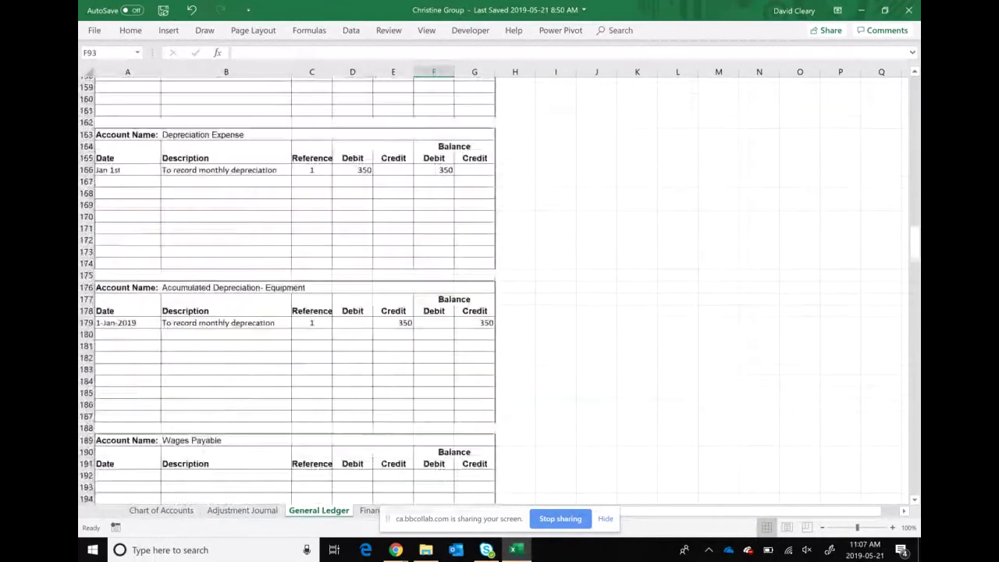
scroll(289, 289, down, 8)
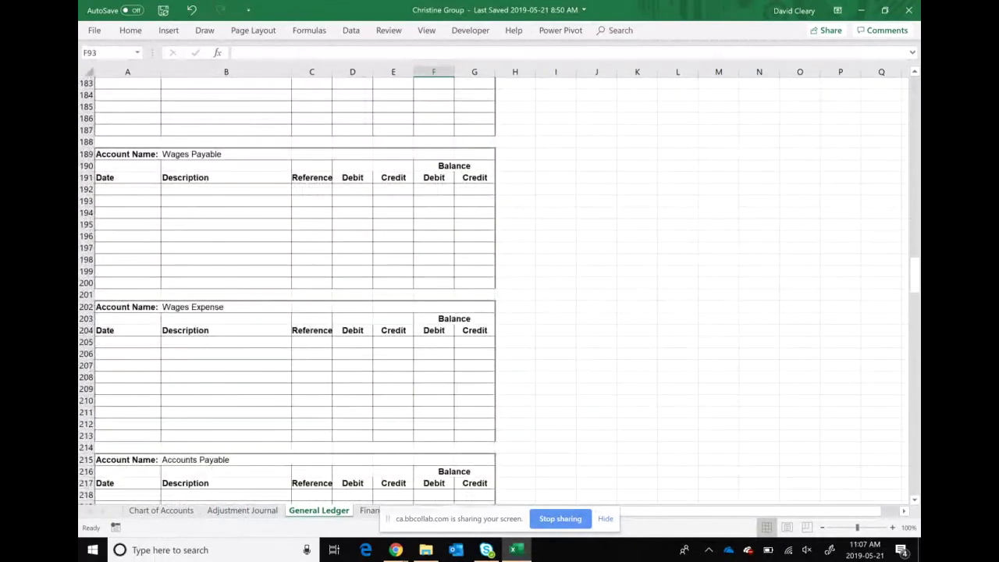
scroll(289, 289, down, 4)
scroll(289, 289, down, 8)
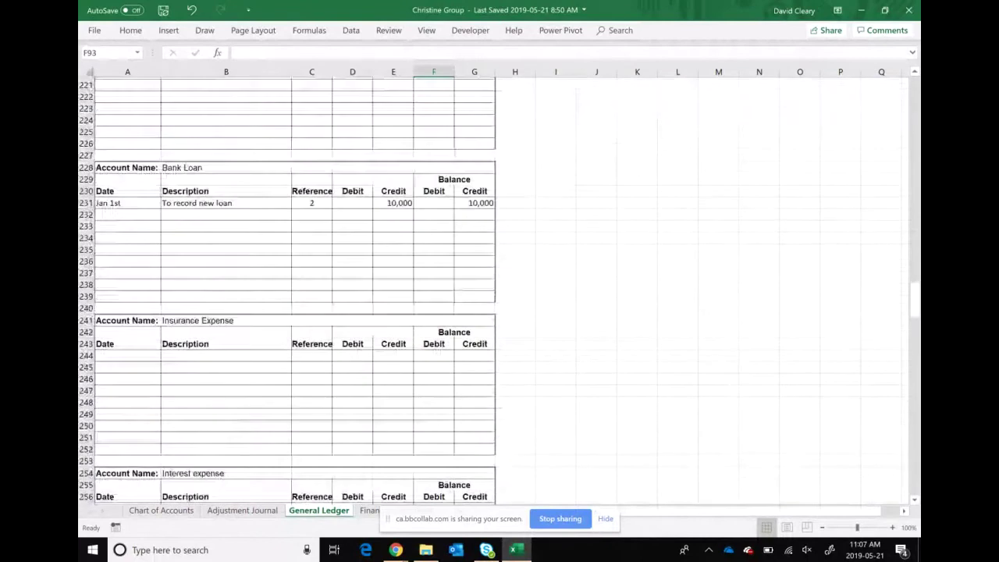
scroll(288, 289, down, 12)
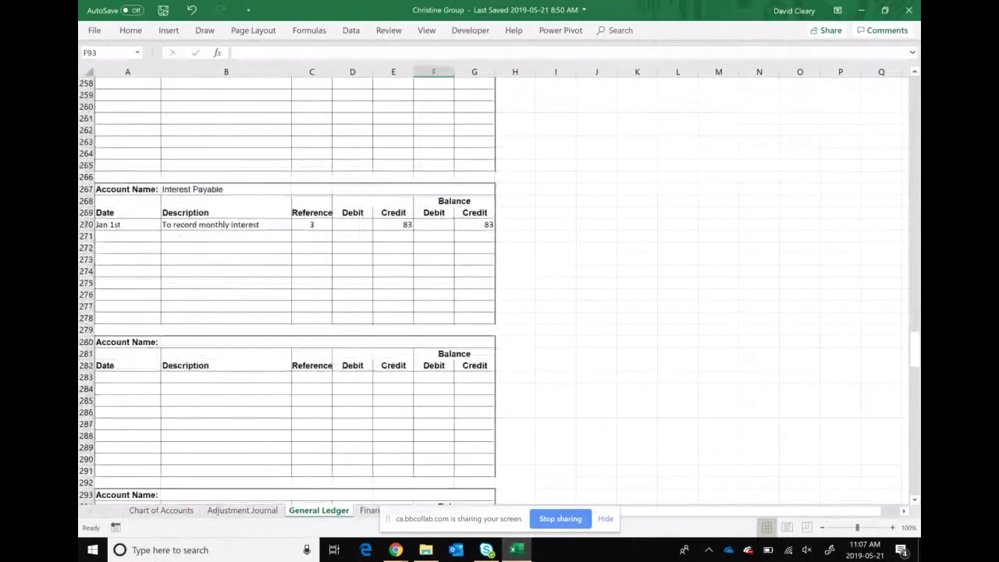
scroll(288, 288, down, 1)
click(226, 318)
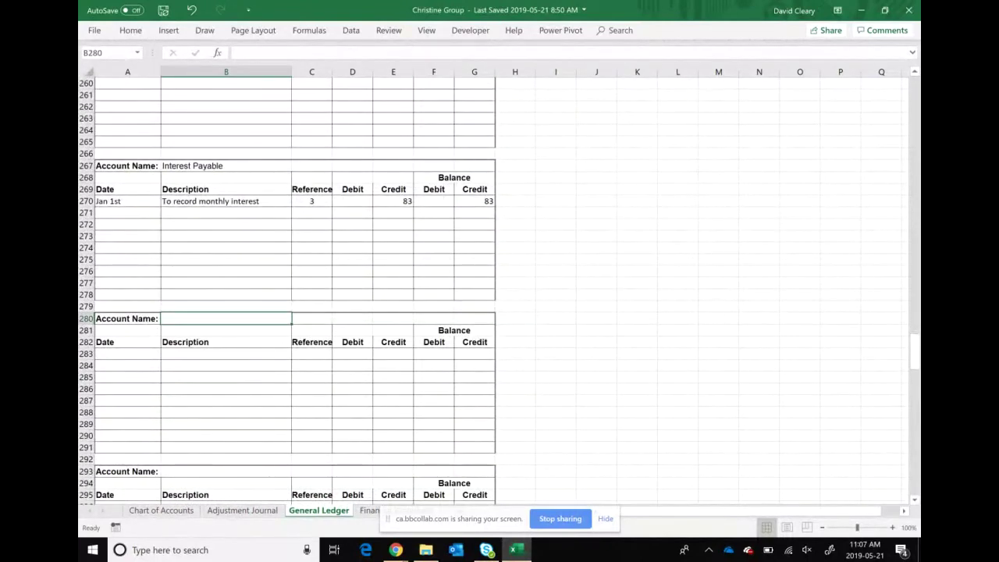
text(Cost of Food)
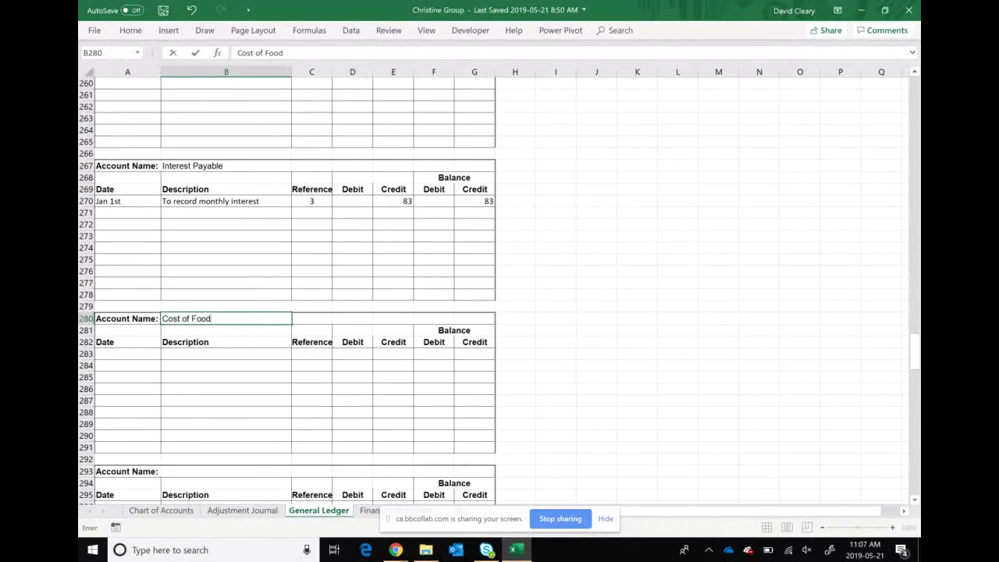
text( Sold)
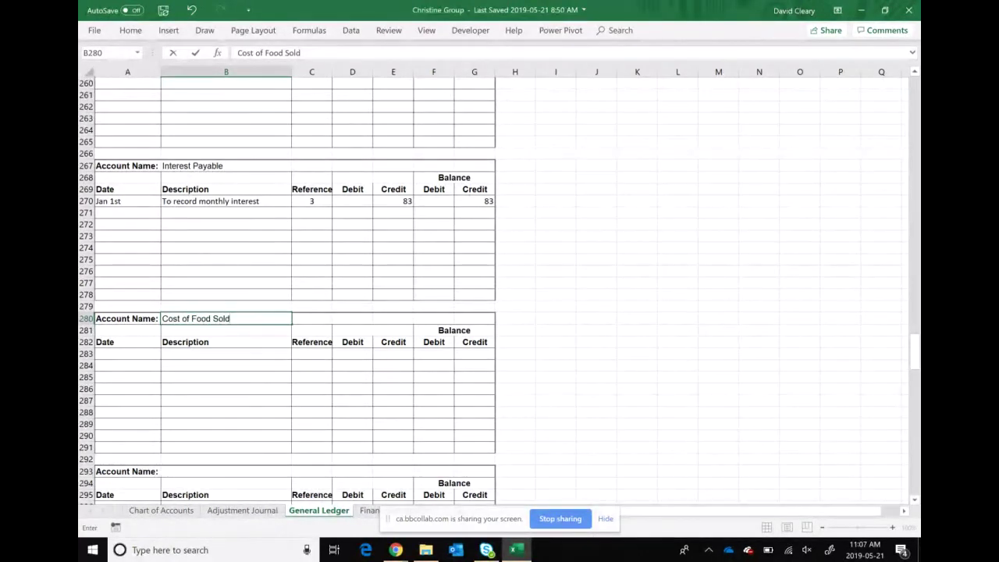
- Start the first Cost of Food Sold ledger entry with the date Jan 1 and the description "To record cost of food sold"
click(127, 353)
text(Jan 1)
key(Tab)
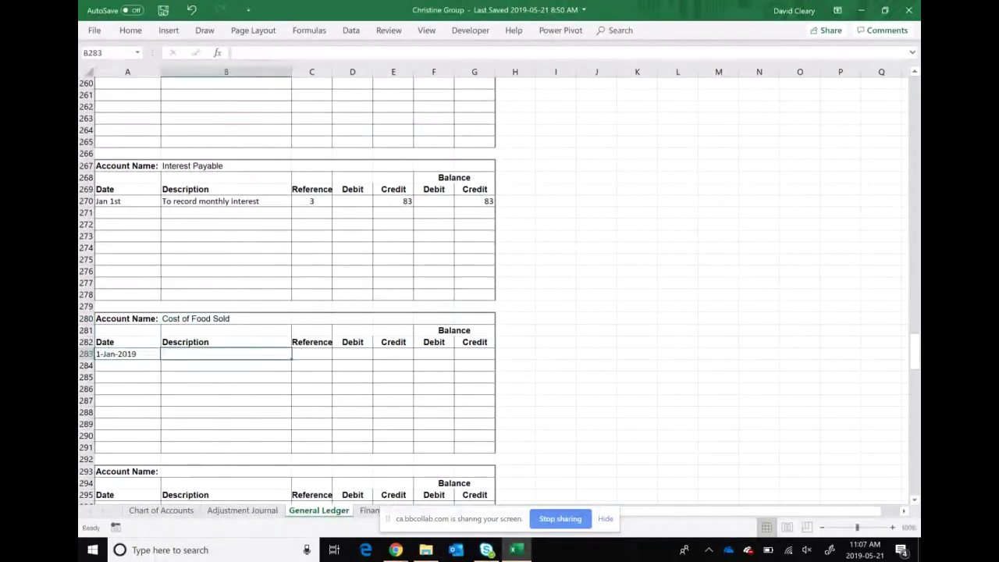
text(To record )
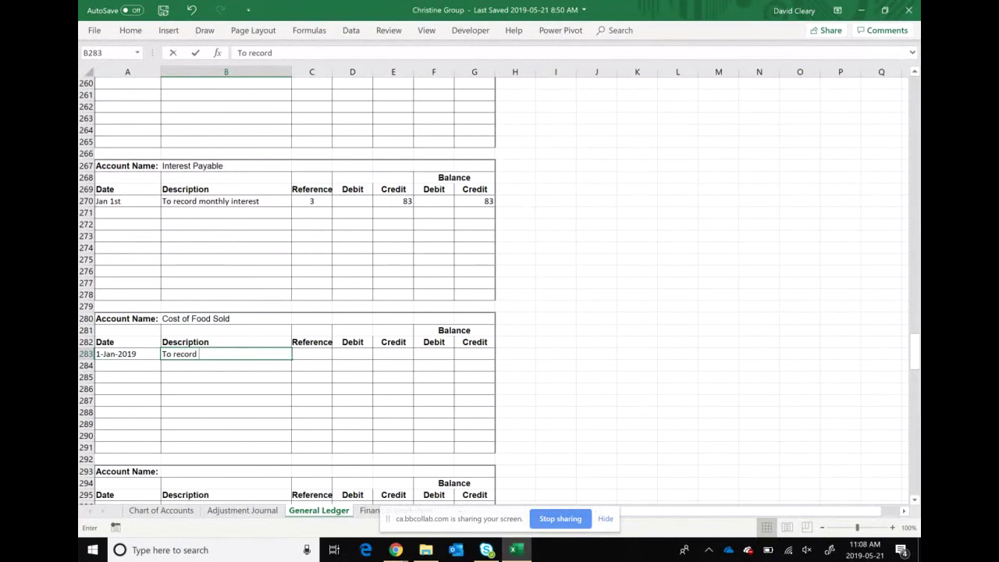
text(cost of food s)
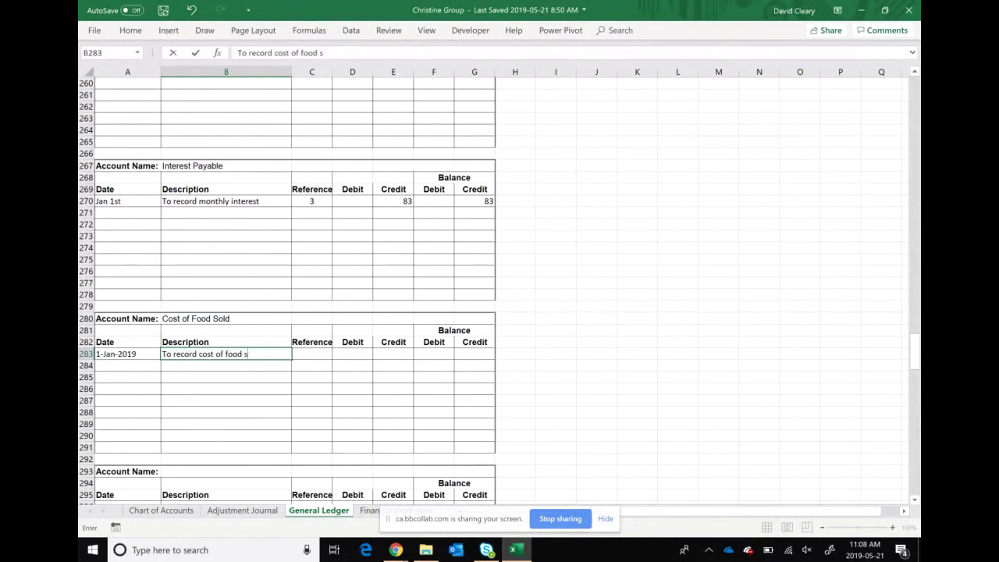
text(old)
key(Tab)
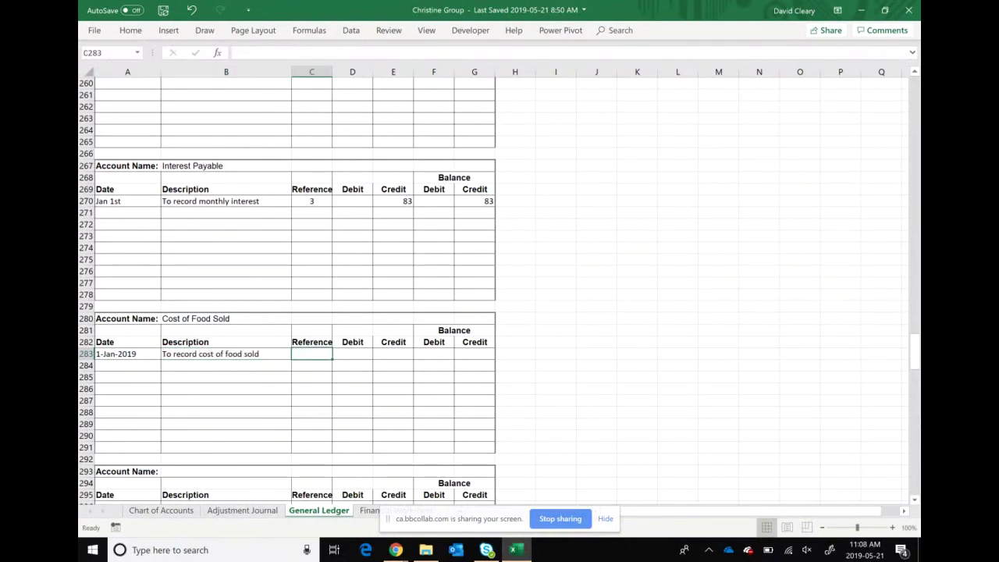
- Complete the Cost of Food Sold ledger entry with reference 4, a debit of 500 and a debit balance of 500
text(4)
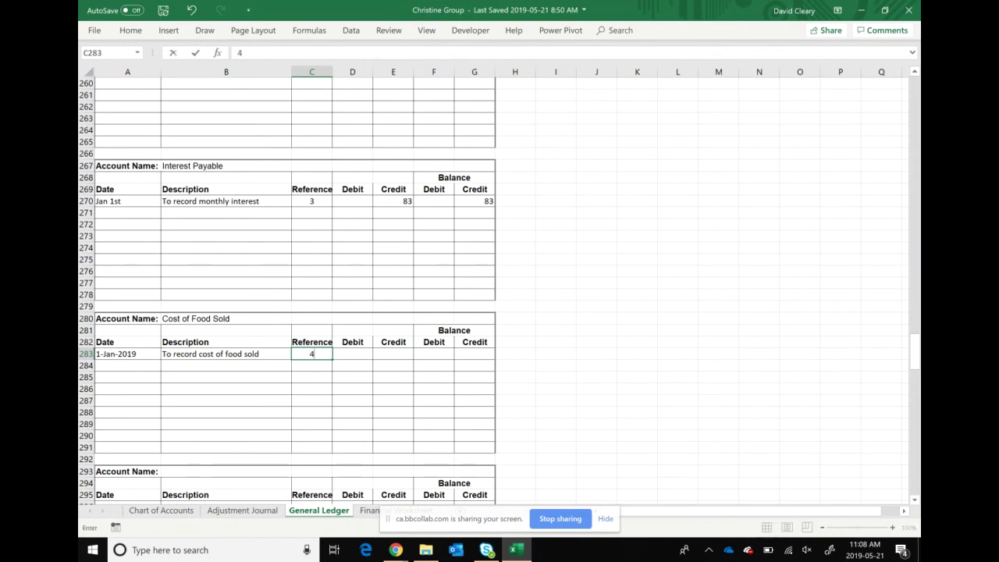
key(Tab)
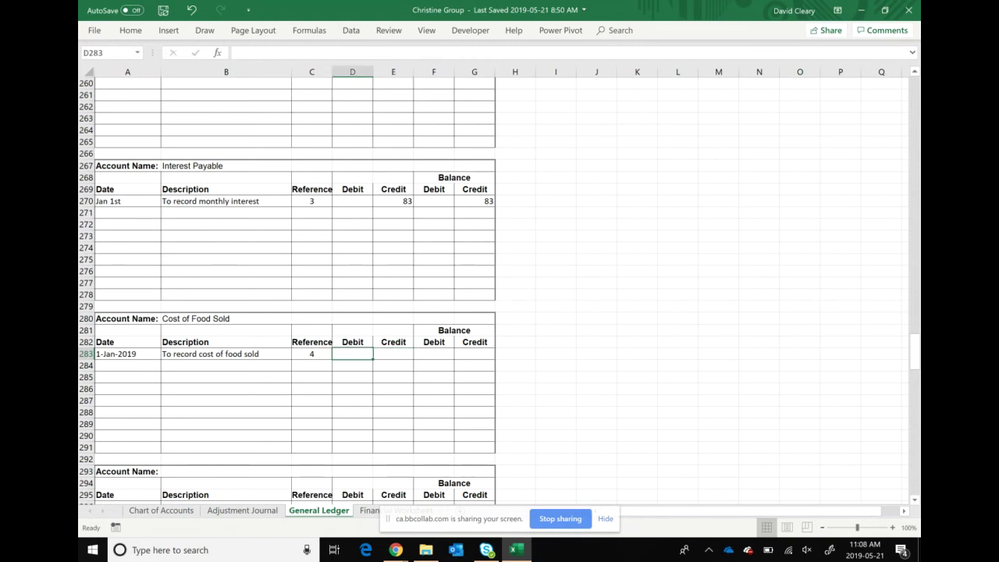
text(500)
key(Return)
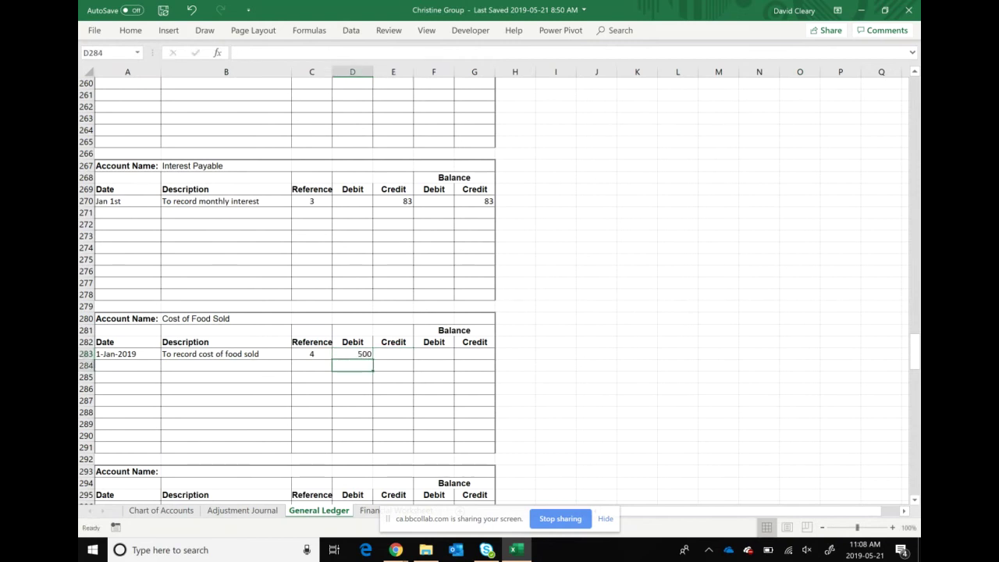
click(434, 354)
text(500)
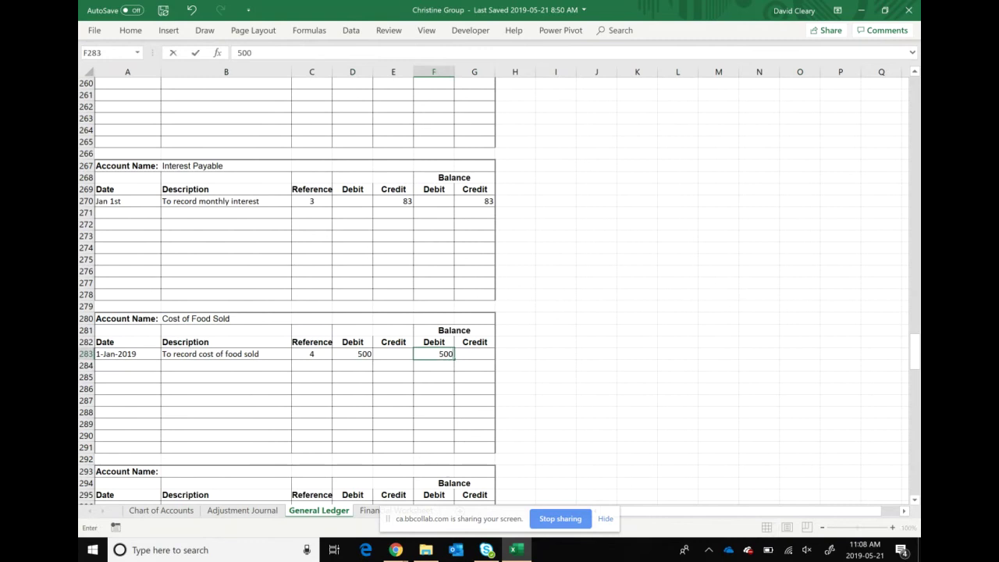
key(Return)
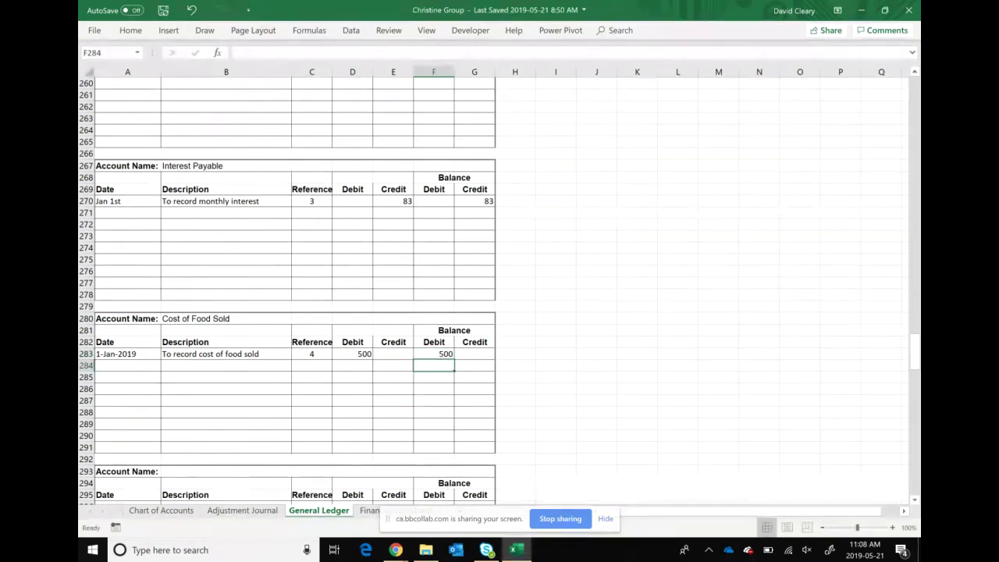
- Enter a 500 debit adjustment for Cost of Food Sold on the Financial Worksheet
key(ctrl+Page_Down)
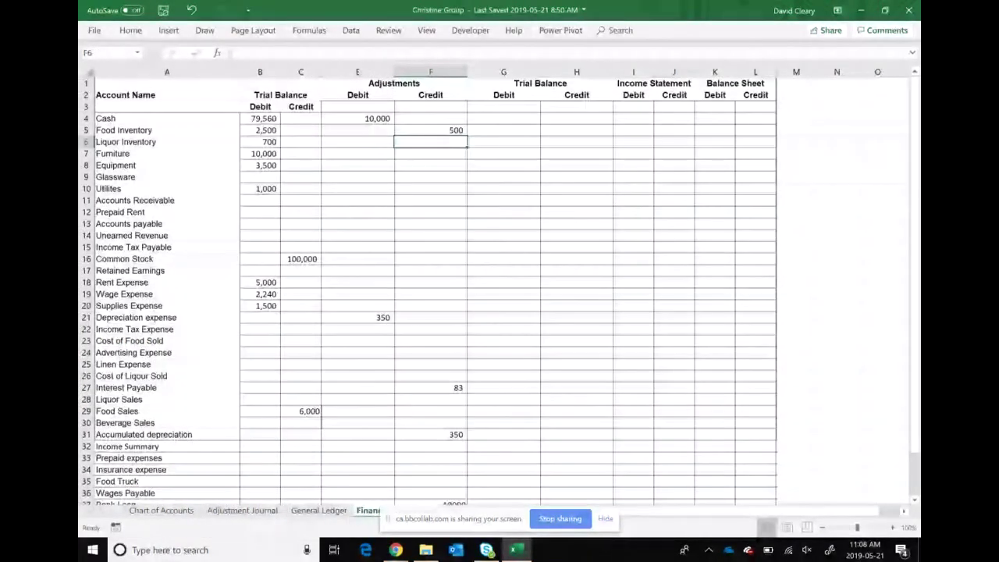
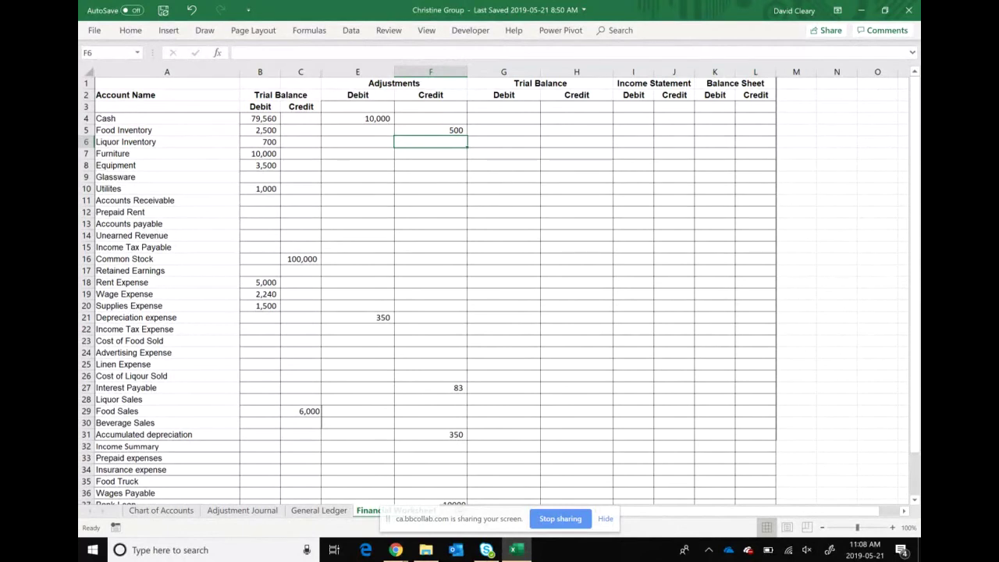
click(357, 340)
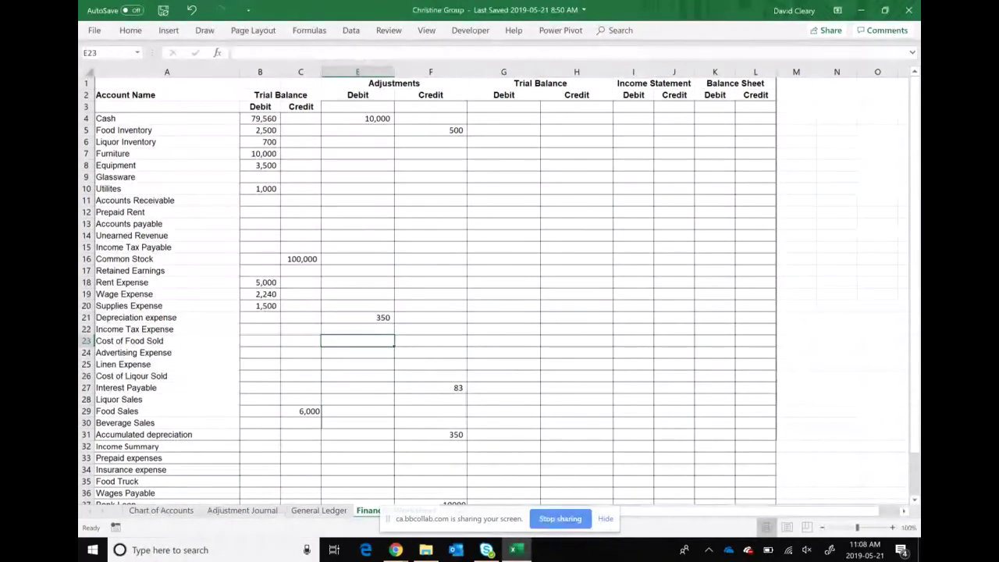
click(319, 509)
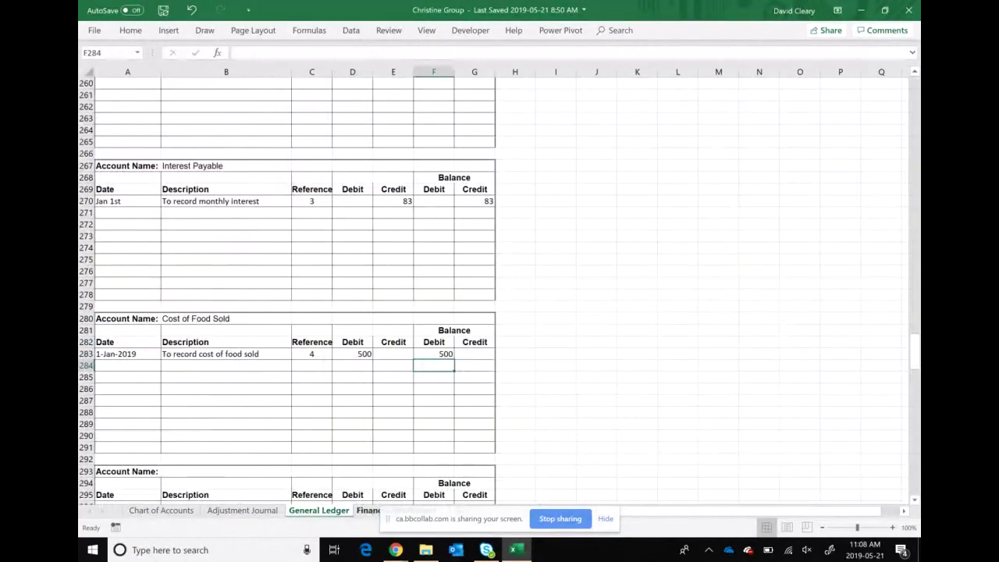
click(368, 509)
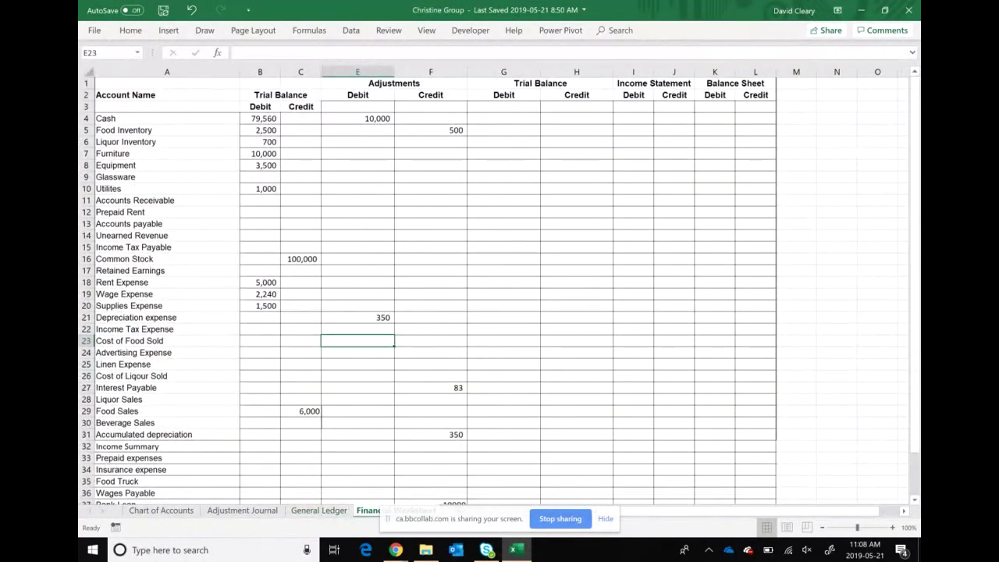
text(500)
key(Return)
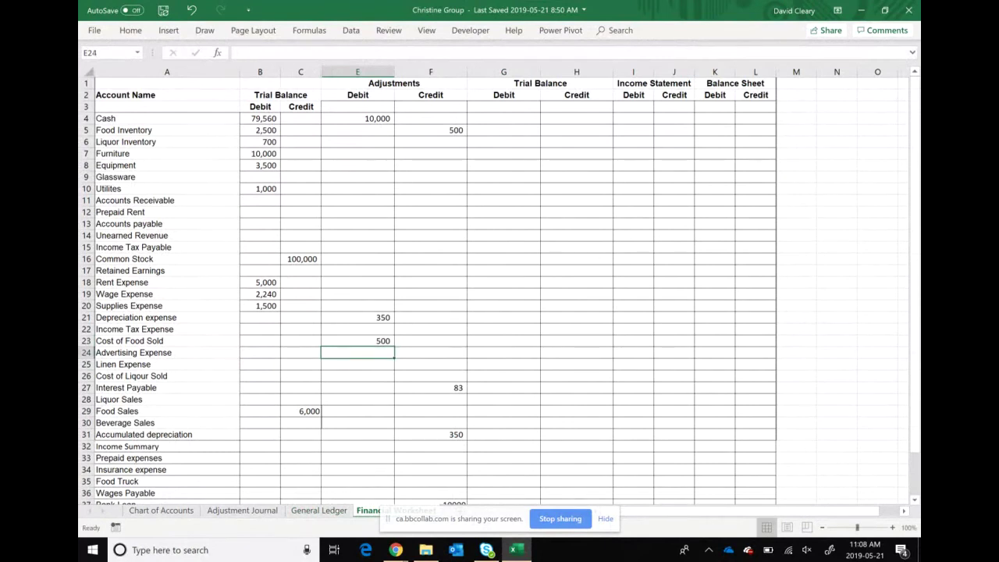
scroll(429, 289, down, 2)
scroll(429, 288, up, 2)
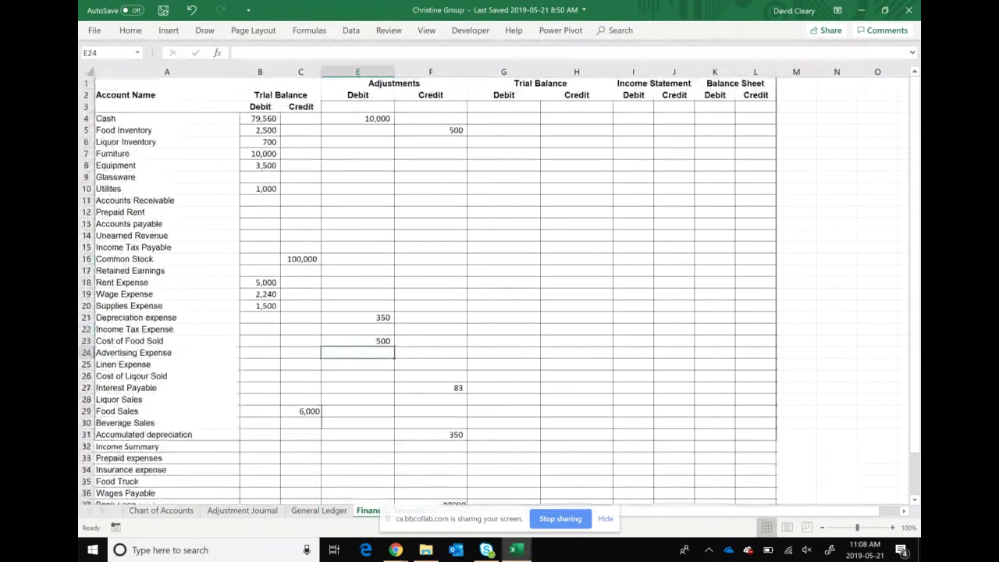
- Check journal entry 5 in the Adjustment Journal and locate the Wages Payable and Wages Expense accounts in the General Ledger
click(241, 509)
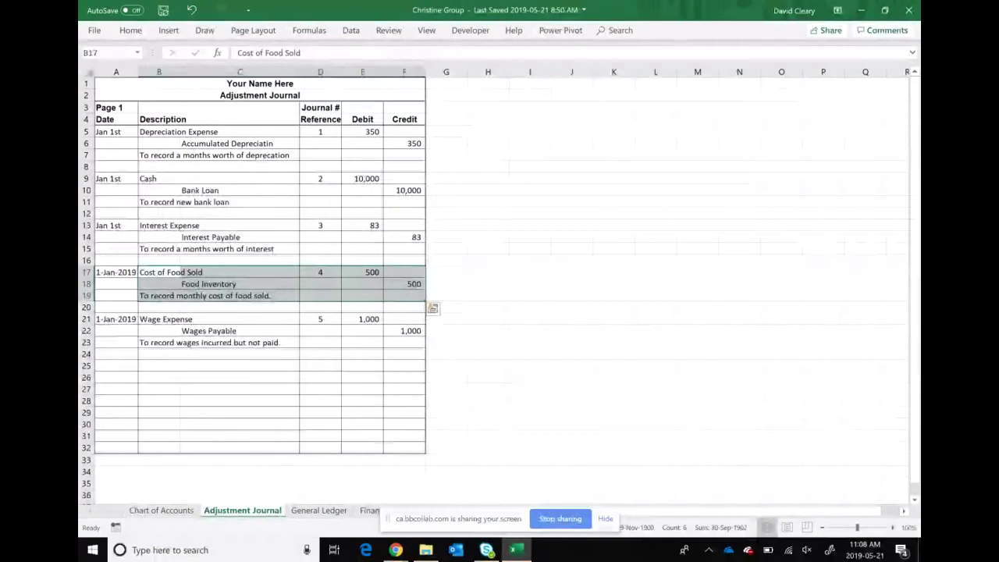
drag(203, 320, 428, 351)
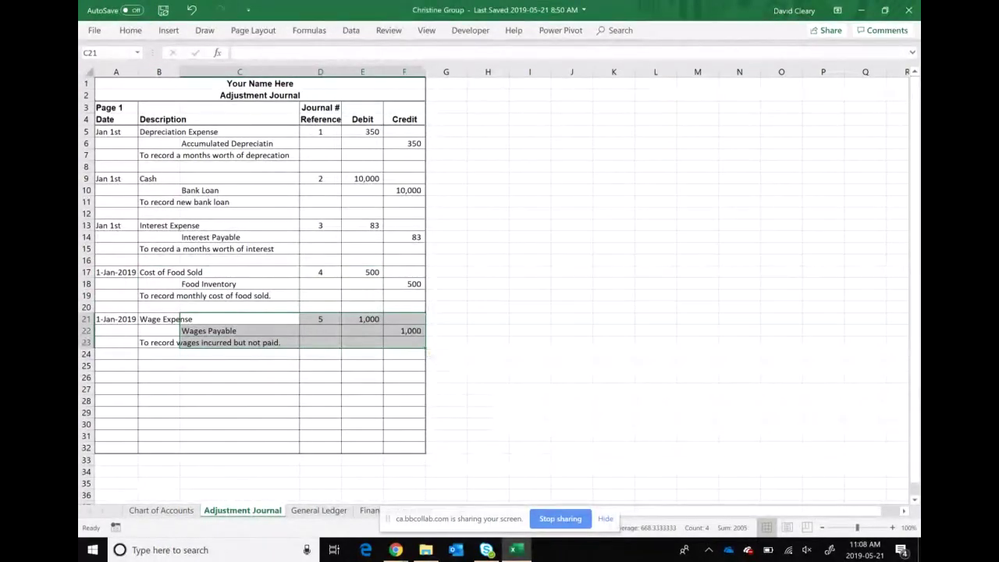
click(318, 509)
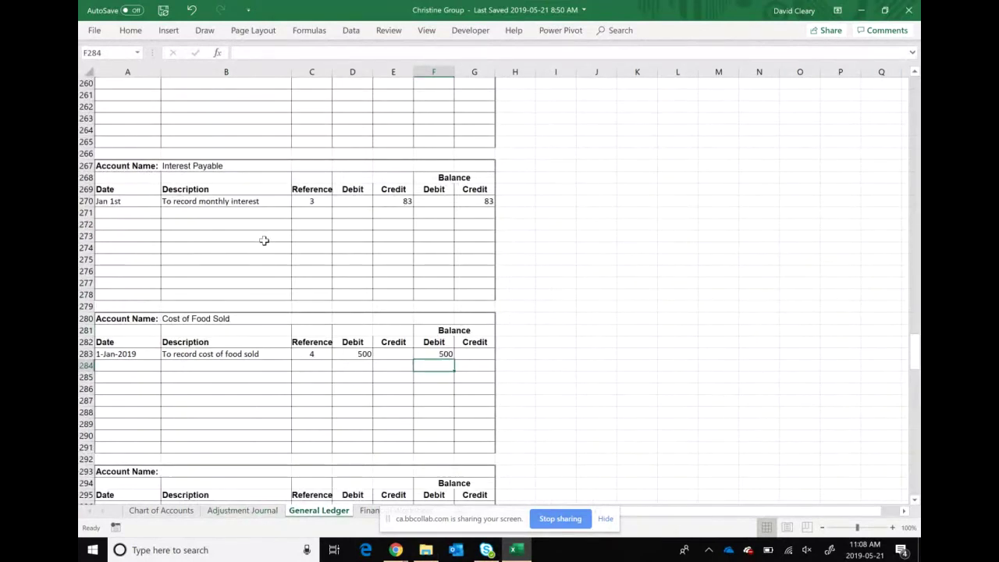
scroll(263, 240, up, 8)
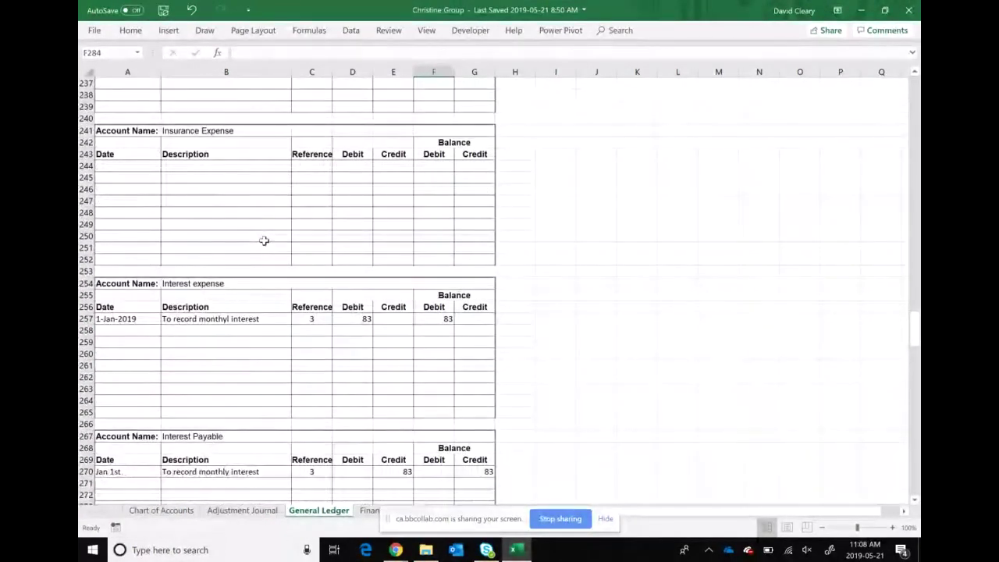
scroll(264, 240, up, 2)
scroll(264, 240, down, 5)
scroll(263, 240, down, 11)
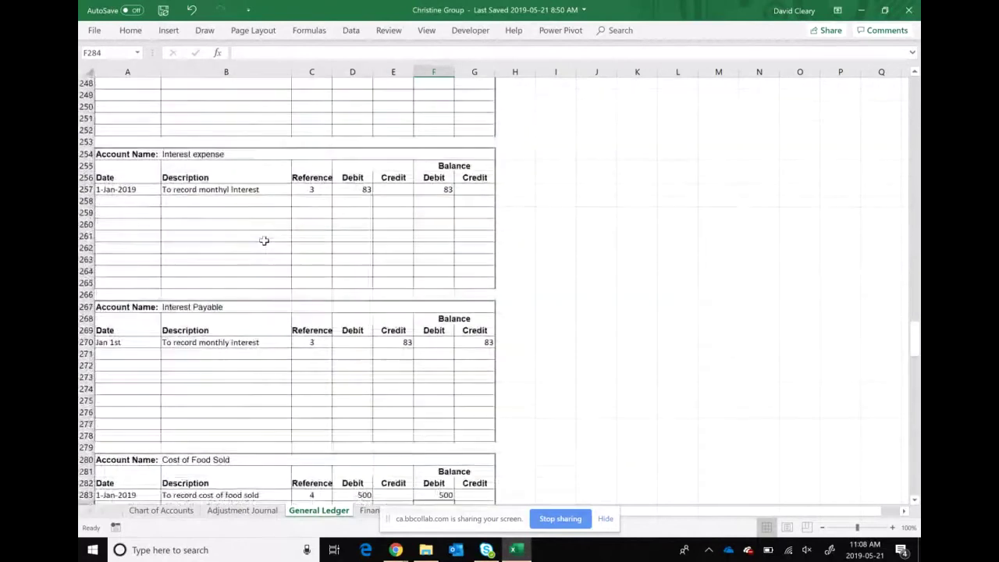
scroll(263, 240, up, 10)
scroll(264, 240, up, 15)
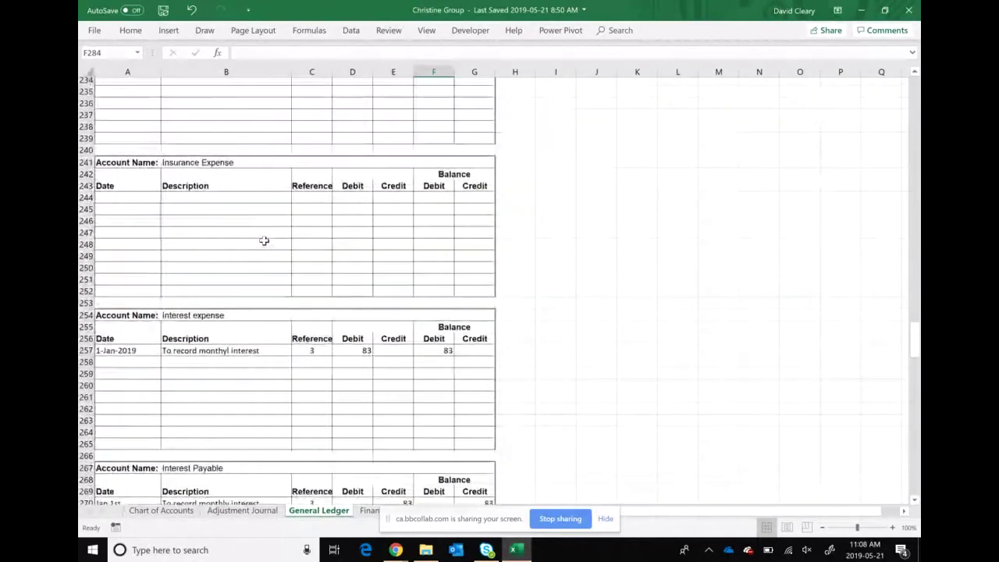
scroll(264, 240, up, 6)
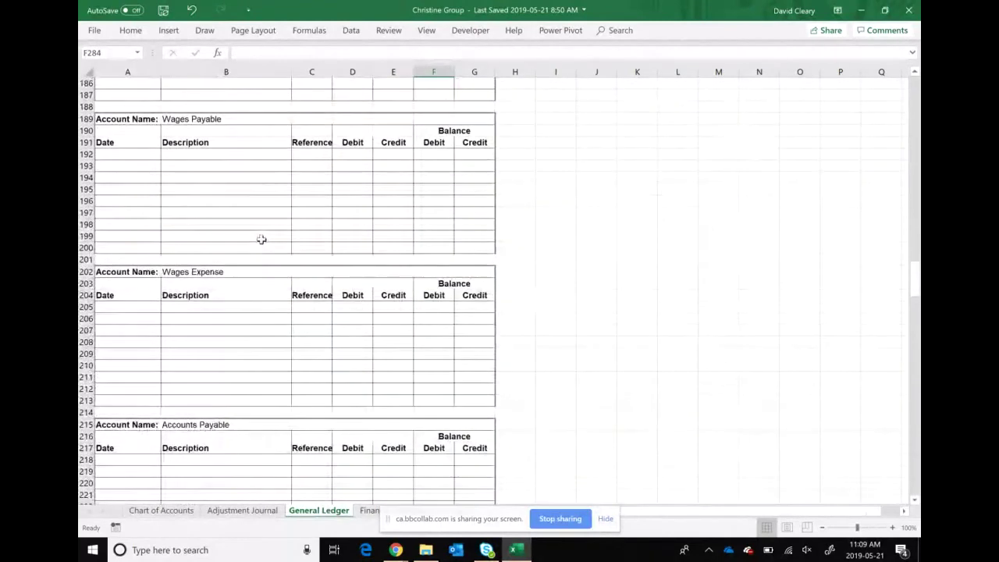
- Start the first Wages Payable ledger entry with the date Jan 1st and a description recording wages incurred but not paid
click(128, 154)
text(Jan)
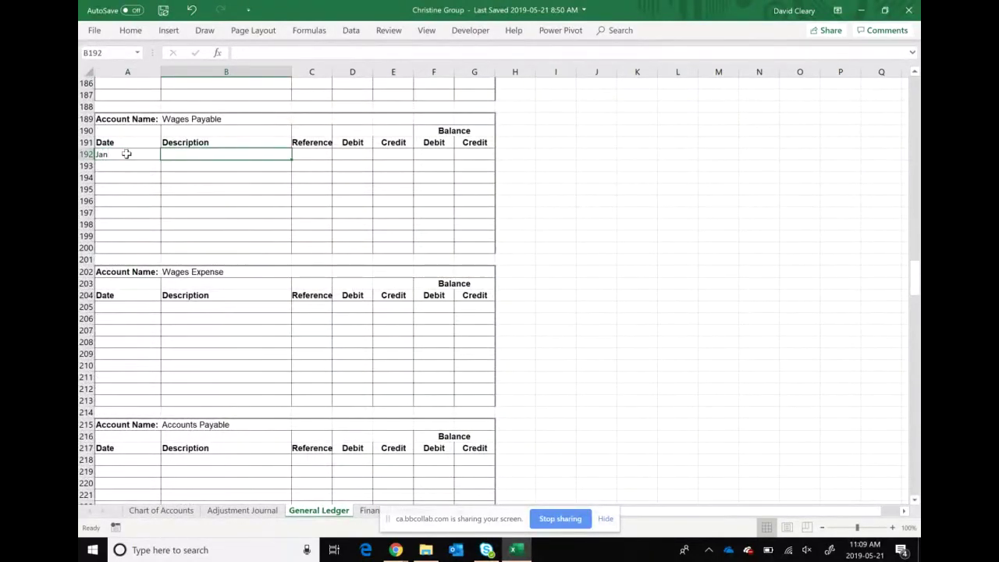
text( 1st)
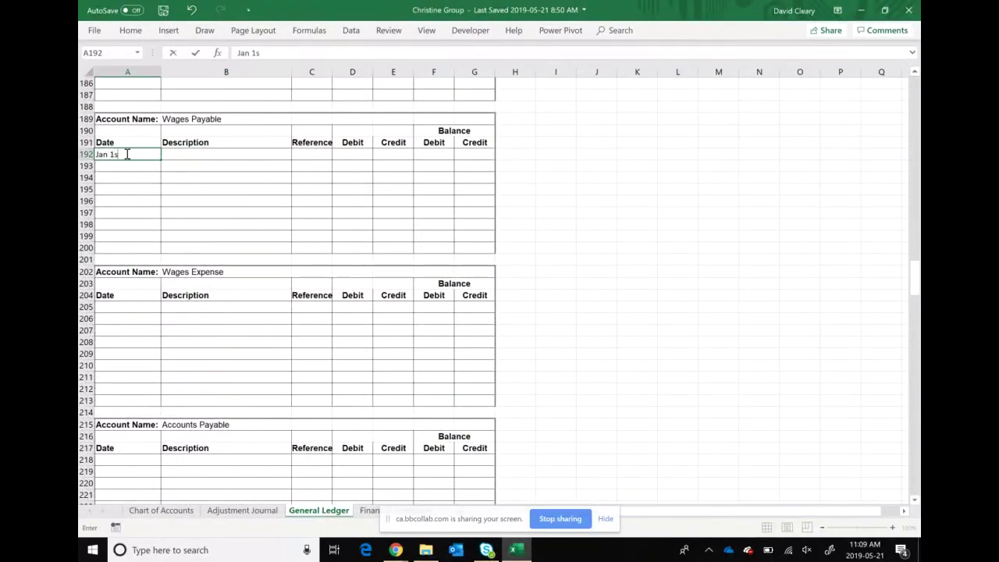
key(Tab)
text(To r)
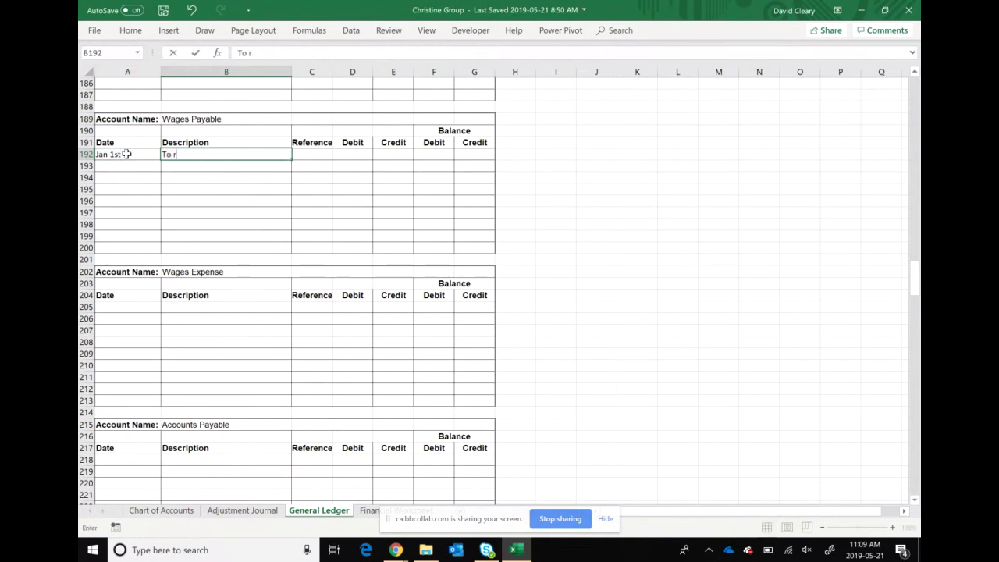
text(ecord wages incurred )
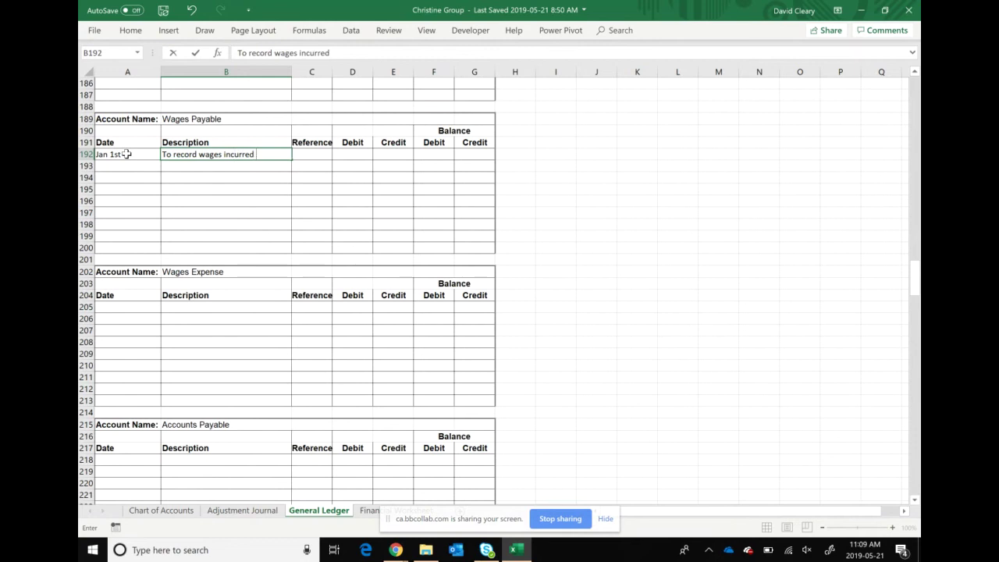
text(but not paud)
key(Return)
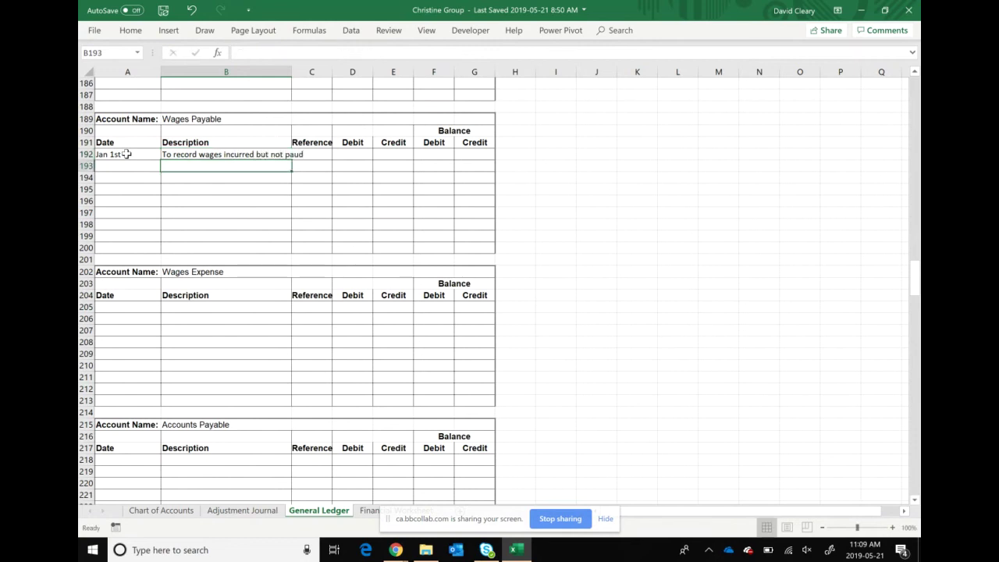
- Correct the Wages Payable description to "To record wages incurred but not paid" and widen the Description column to fit it
click(263, 154)
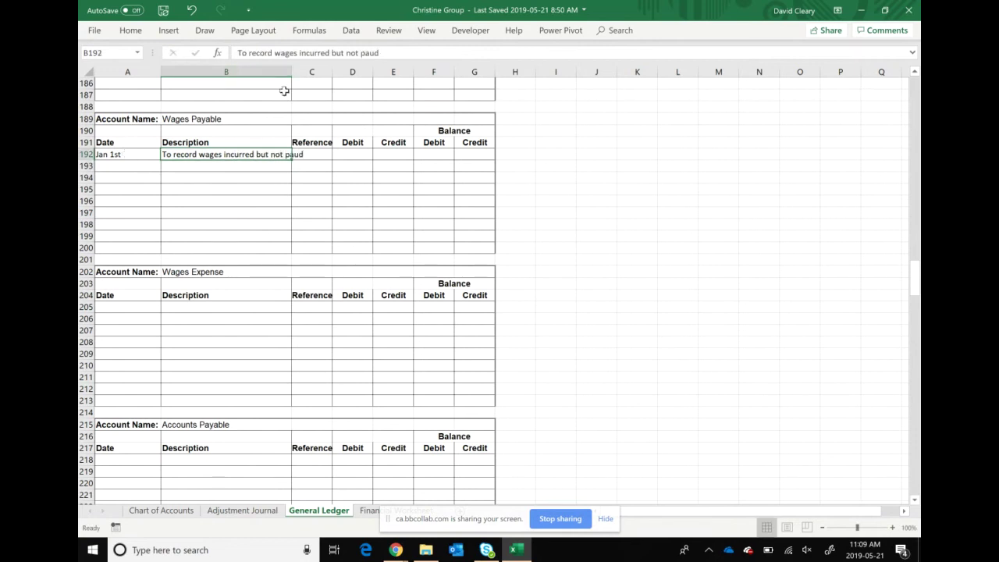
click(391, 52)
key(BackSpace)
key(BackSpace)
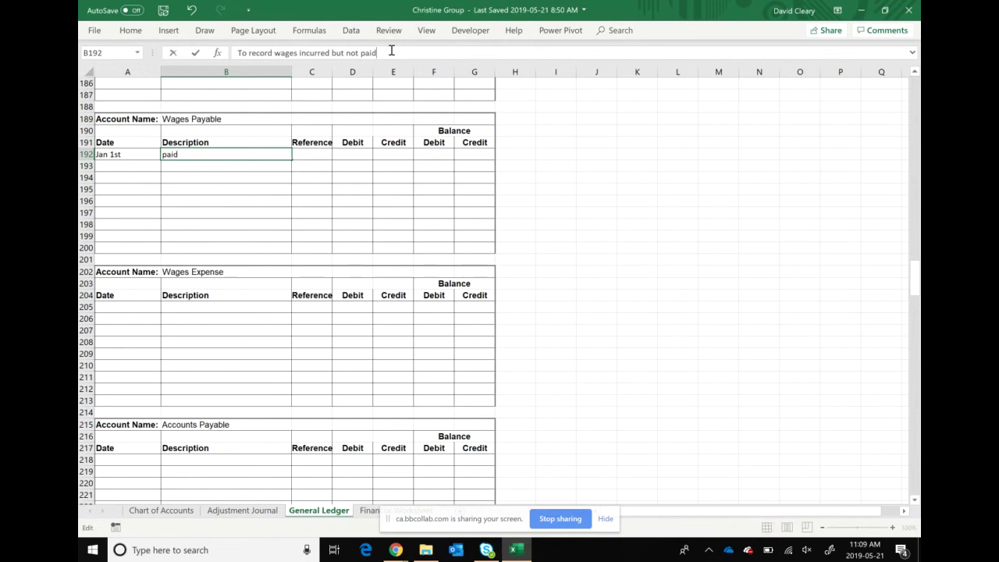
key(Return)
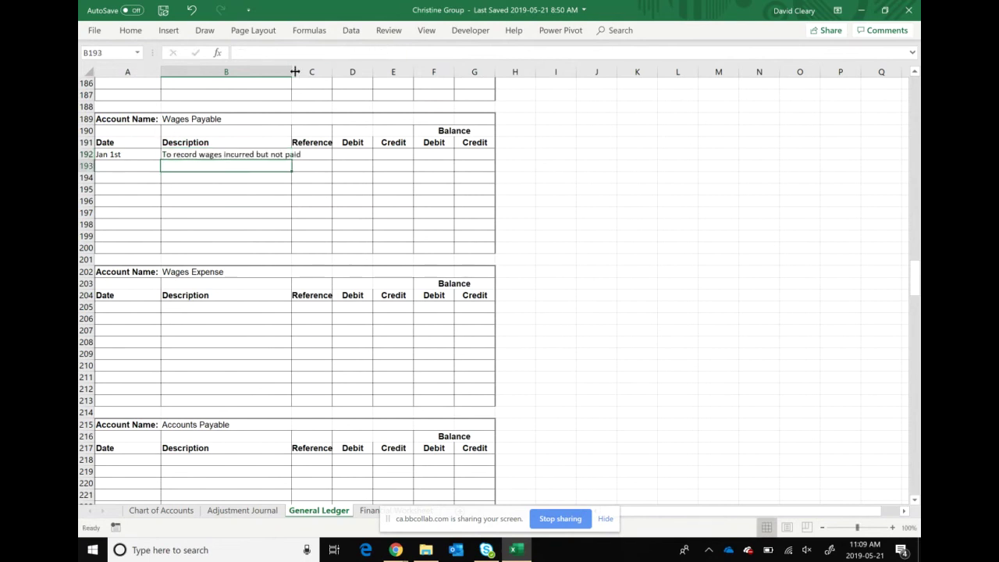
drag(291, 72, 309, 72)
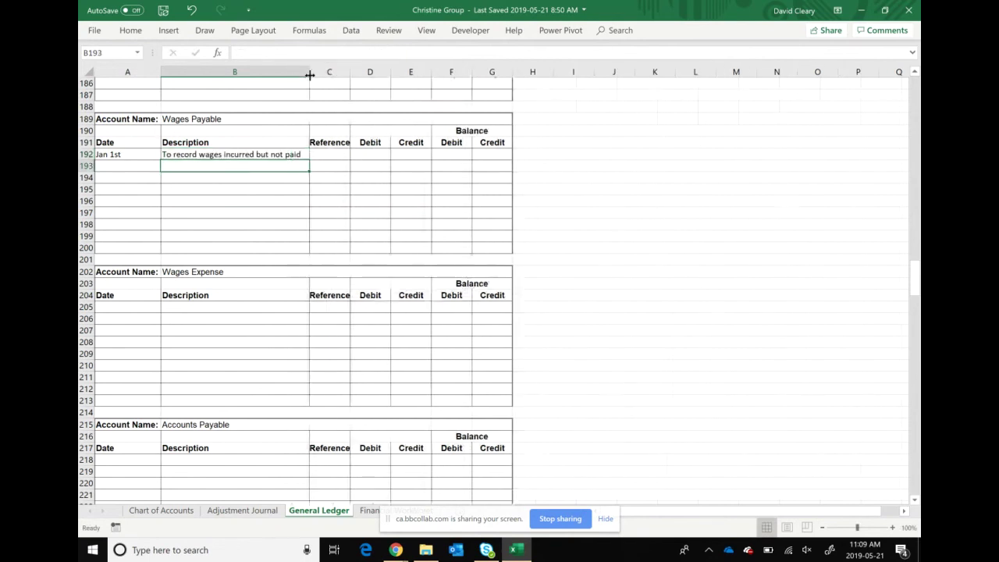
- Complete the Wages Payable ledger entry with reference 5, a credit of 1,000 and a credit balance of 1,000
click(326, 154)
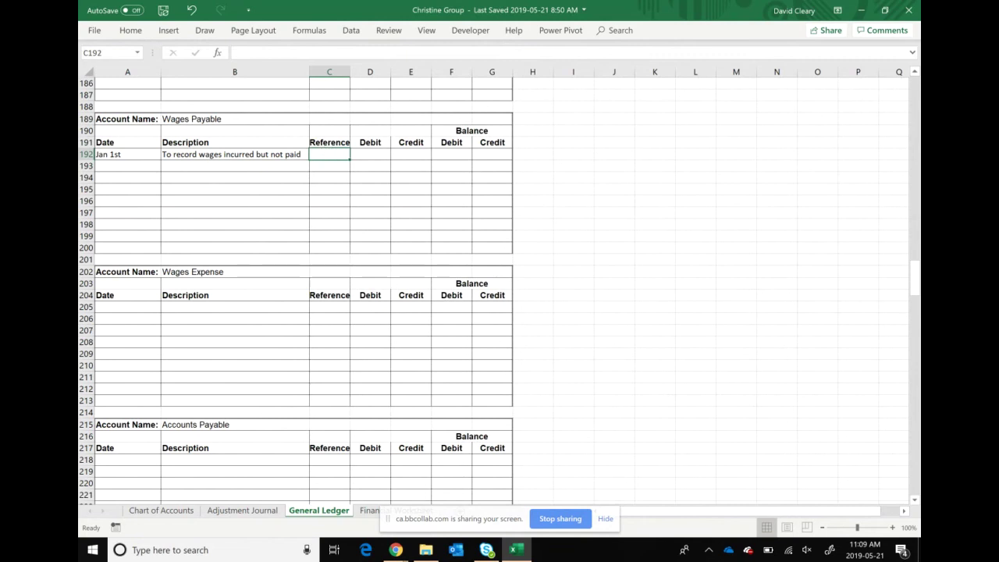
text(5)
key(Tab)
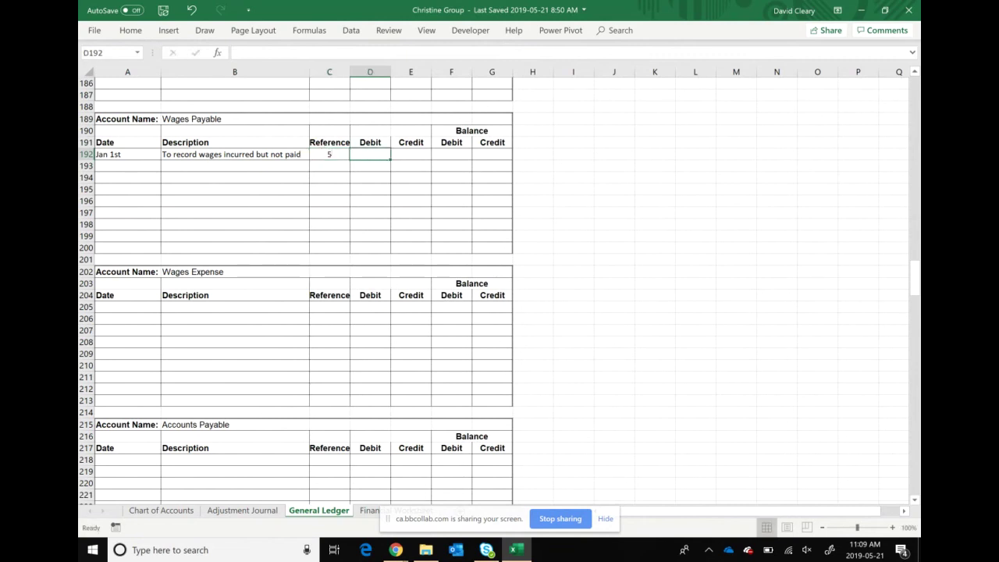
click(410, 154)
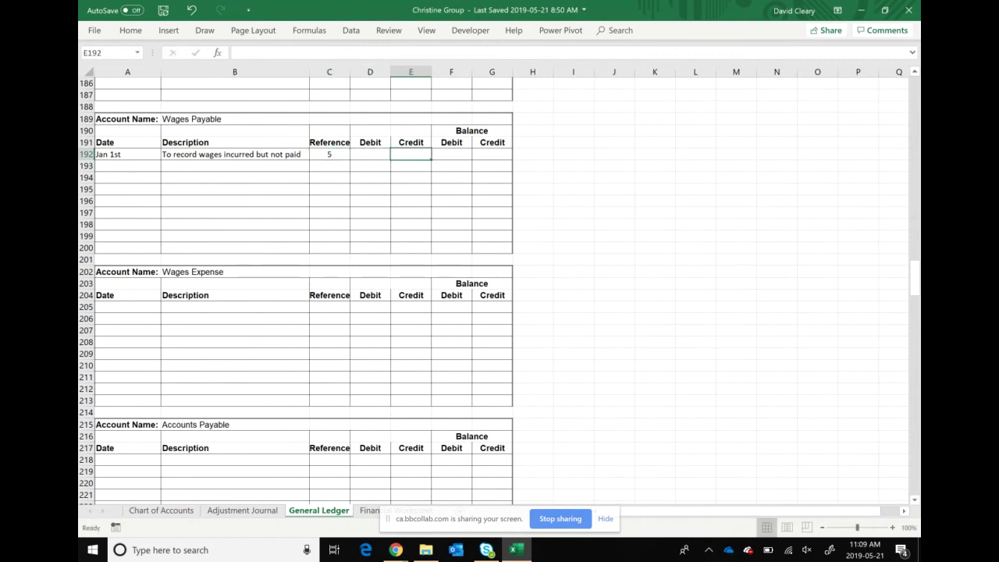
text(1000)
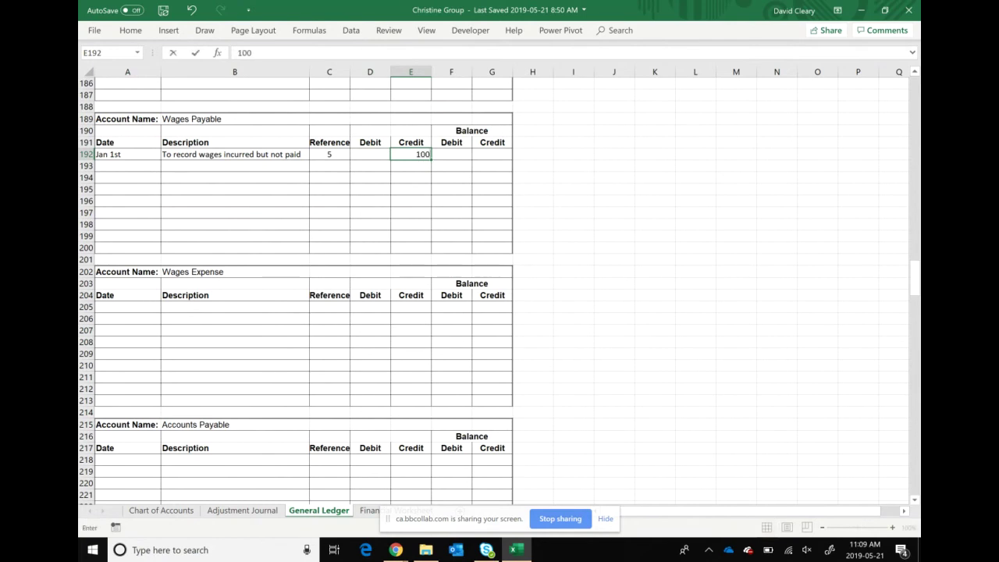
key(Return)
click(485, 153)
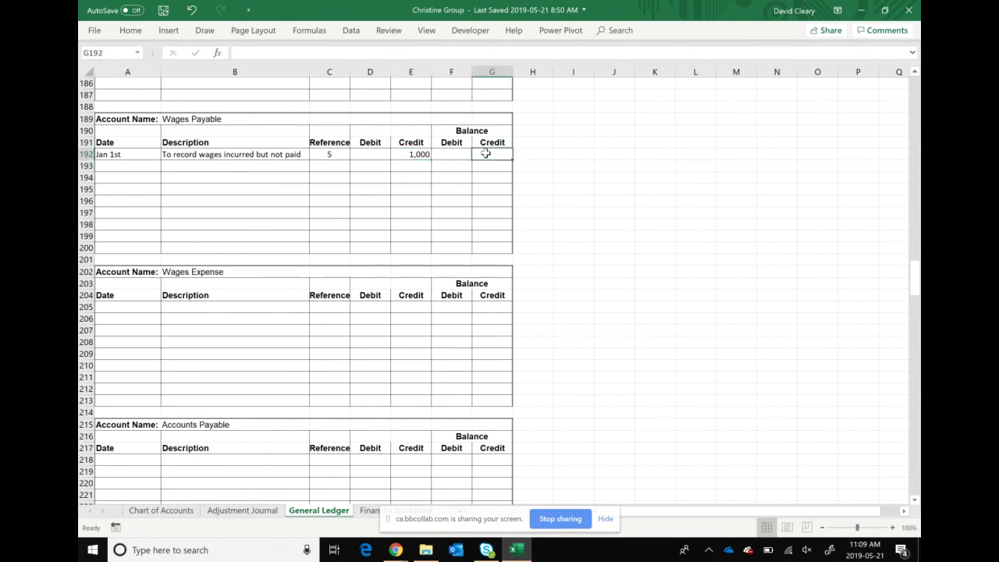
text(100)
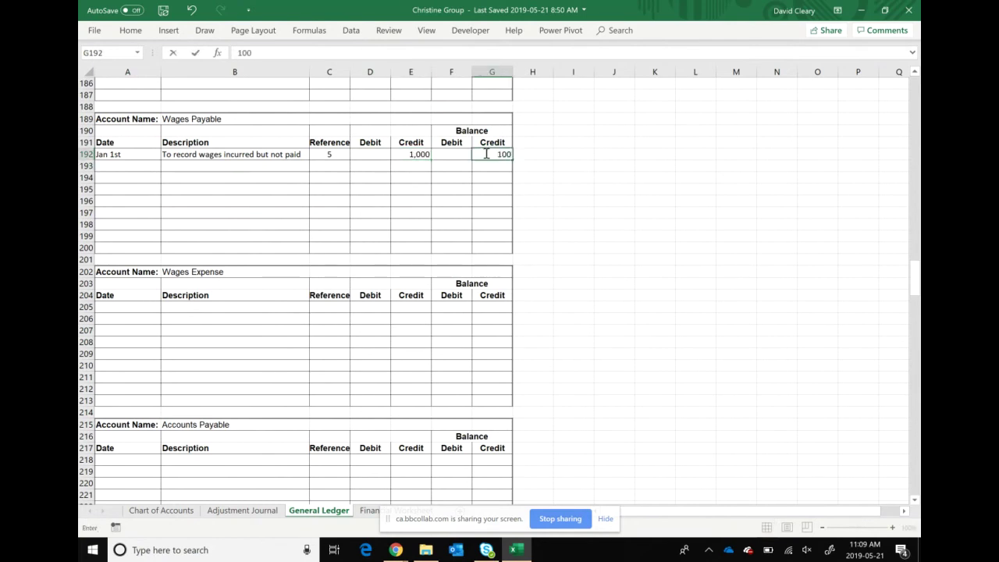
text(0)
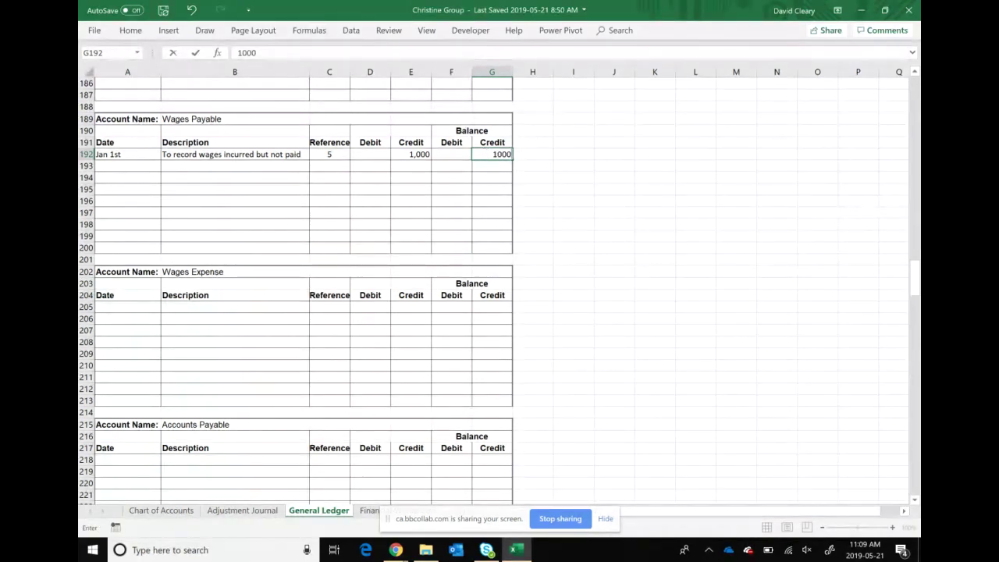
- Start the first Wages Expense ledger entry with the date Jan 1
click(127, 307)
text(Ja)
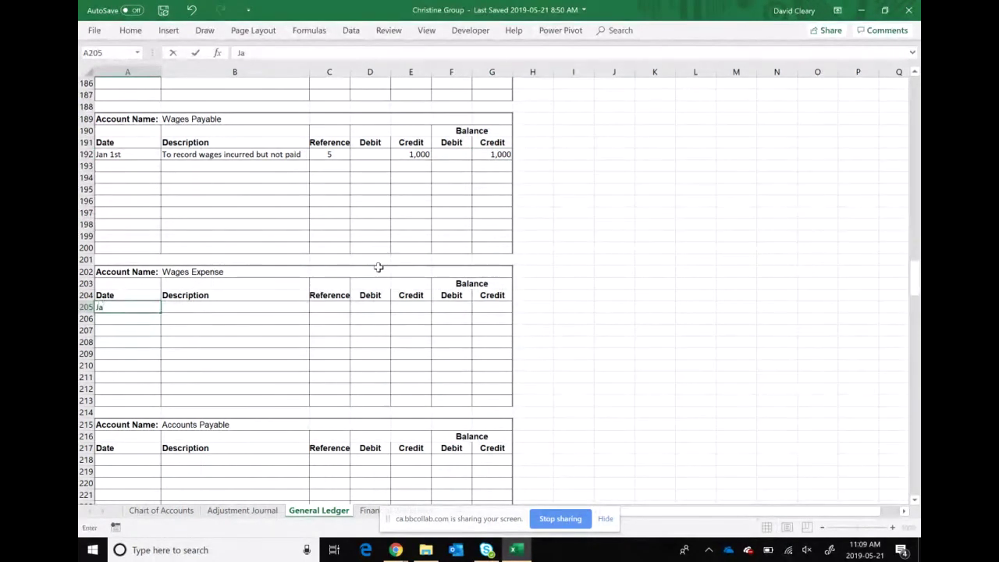
text(n 1)
key(Tab)
text(To)
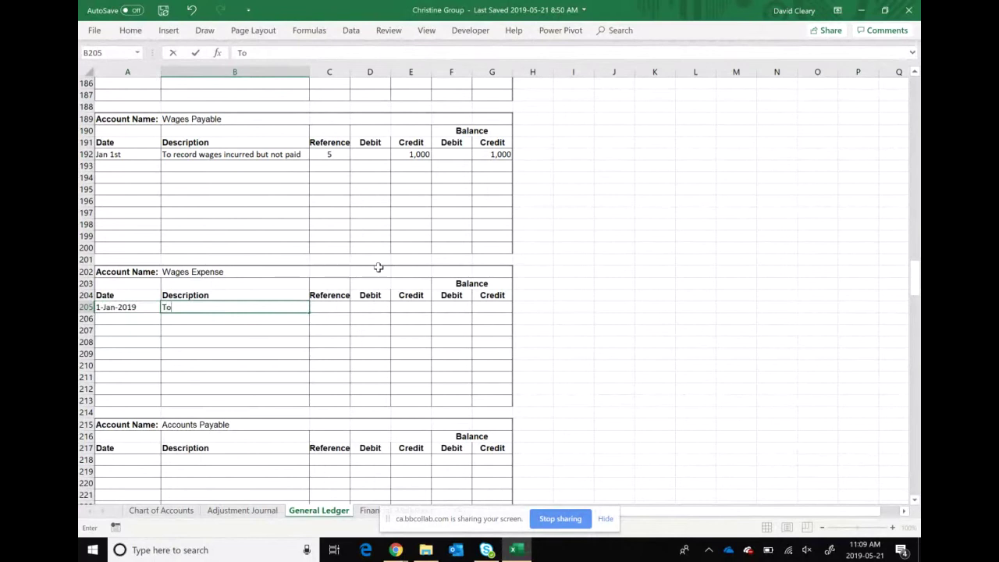
click(234, 154)
click(234, 306)
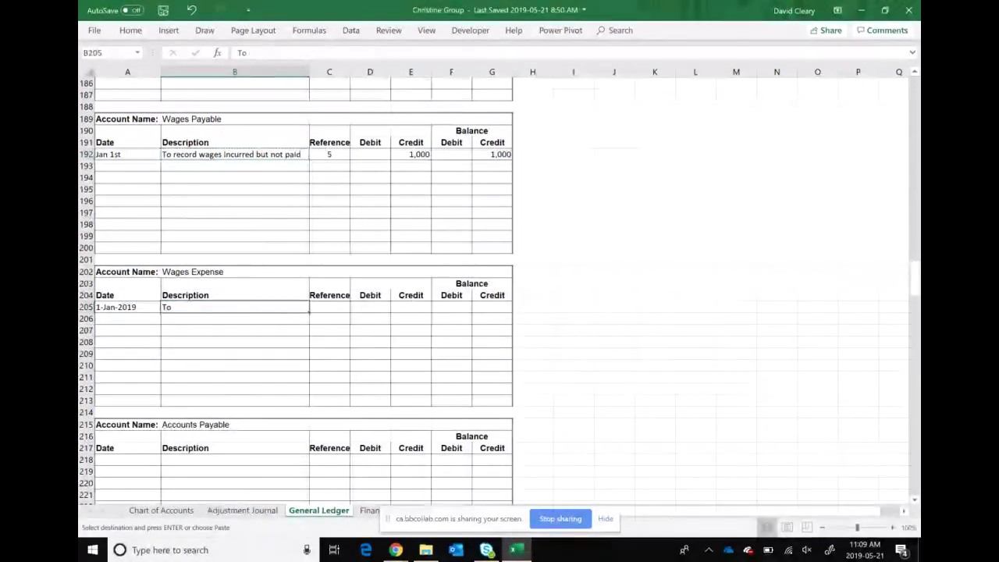
key(BackSpace)
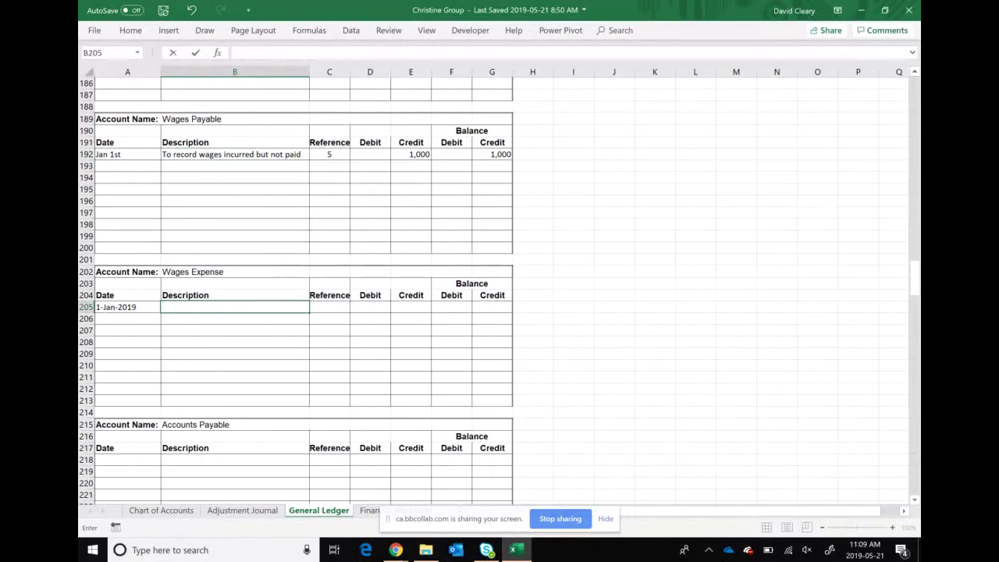
- Give the Wages Expense ledger entry the description "To record wages incurred but not paid" and reference 5
text(To r)
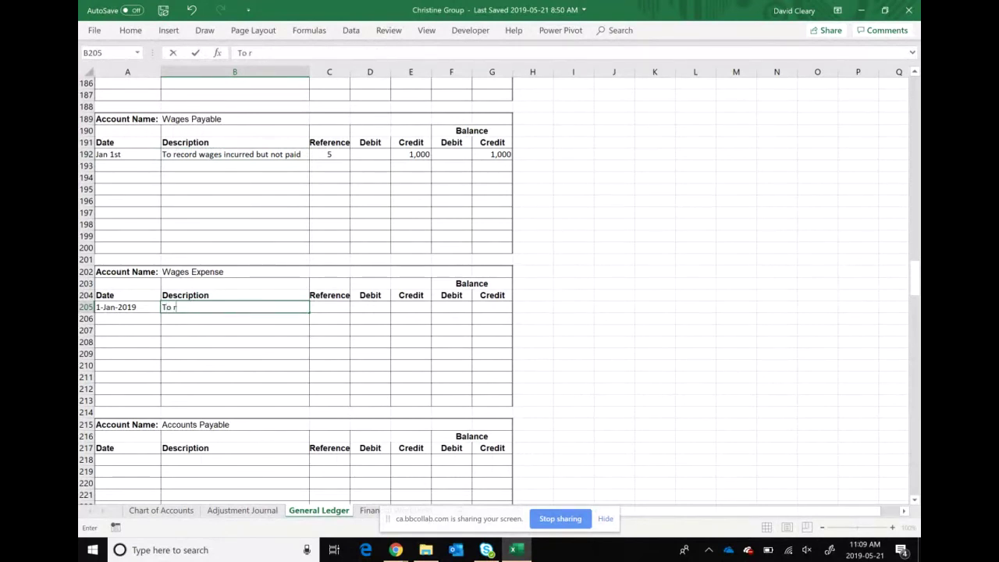
text(ecord wa)
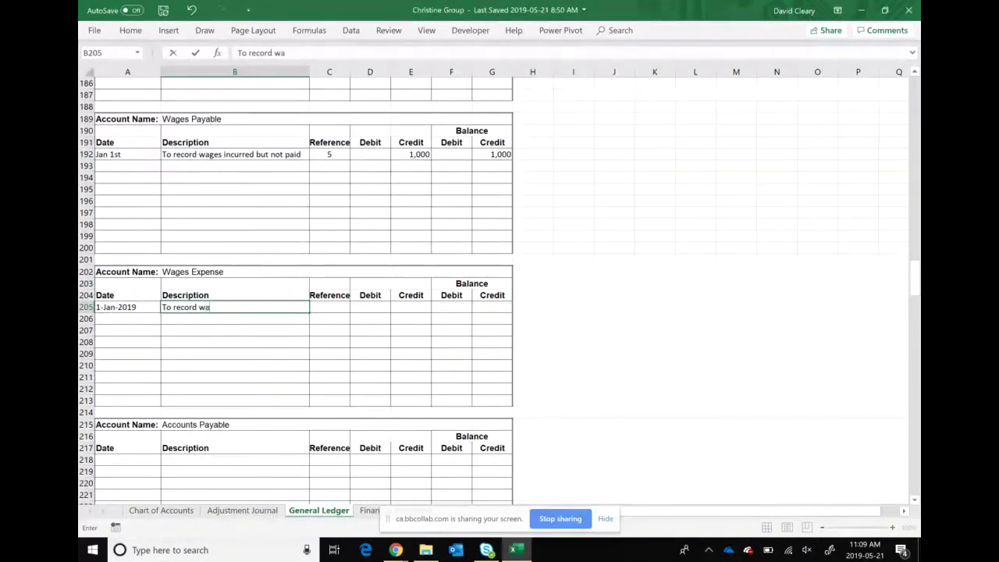
text(ges incurre)
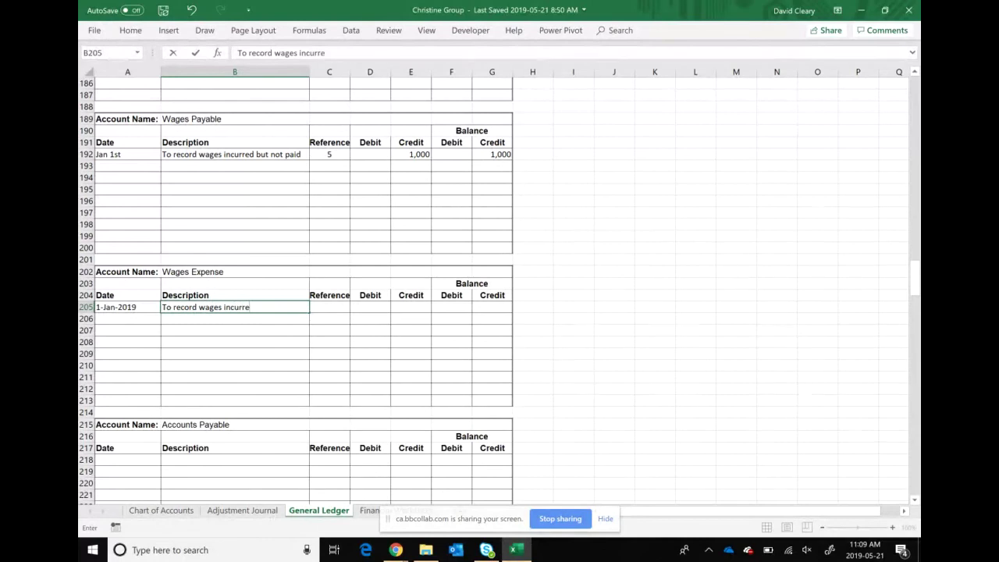
text(d but not paid)
key(Tab)
text(5)
key(Tab)
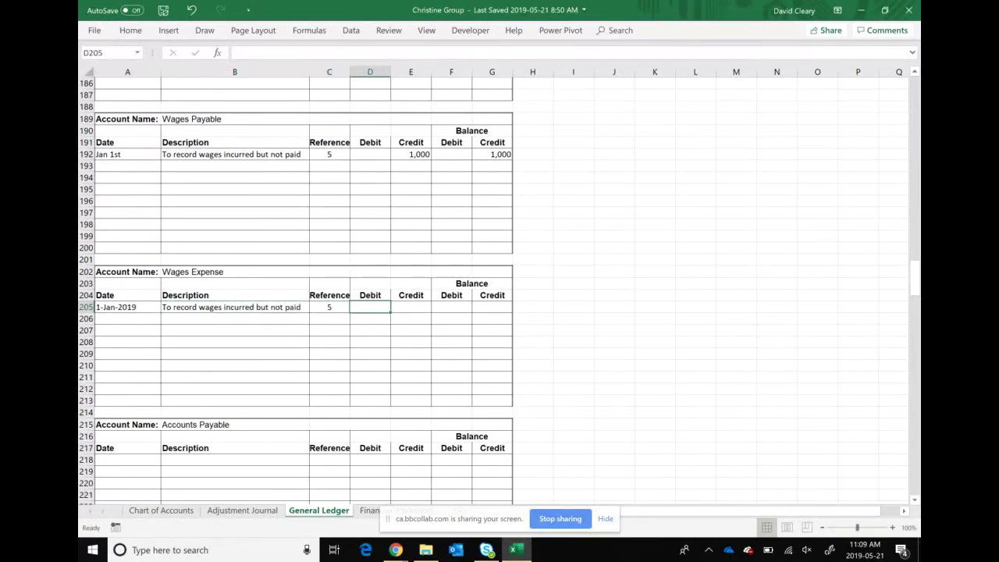
- Complete the Wages Expense ledger entry with a debit of 1,000 and a debit balance of 1,000
text(100)
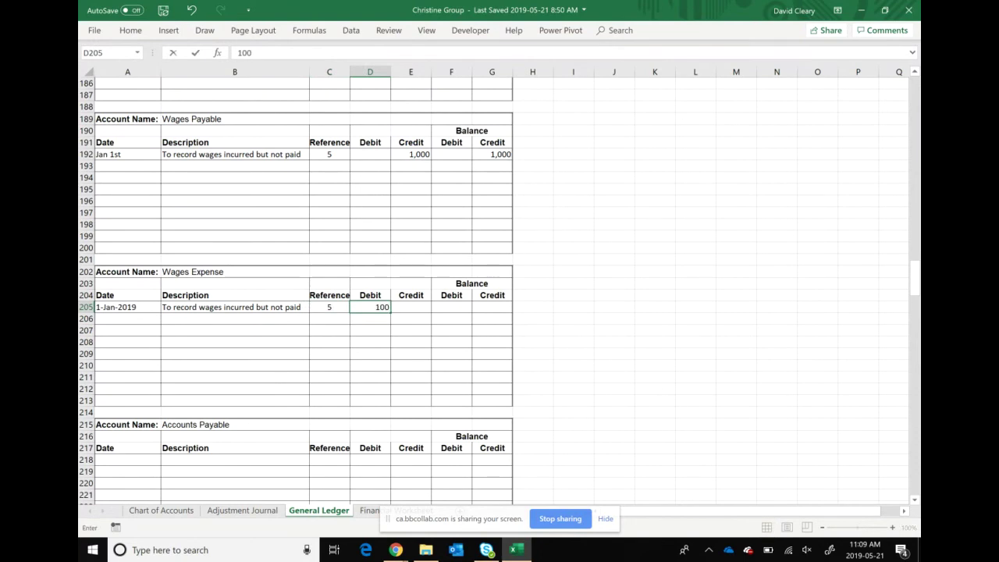
key(Tab)
key(Tab)
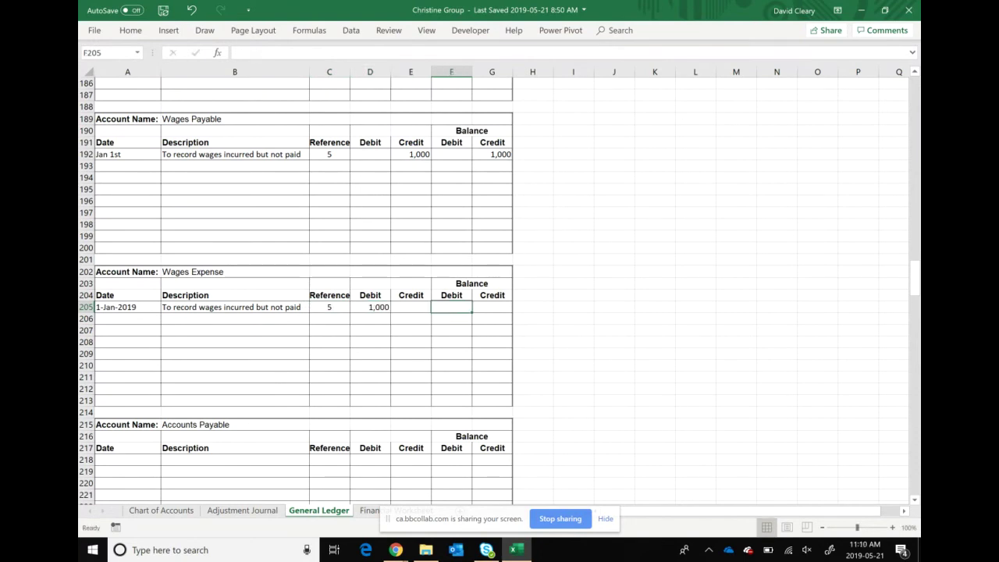
text(1000)
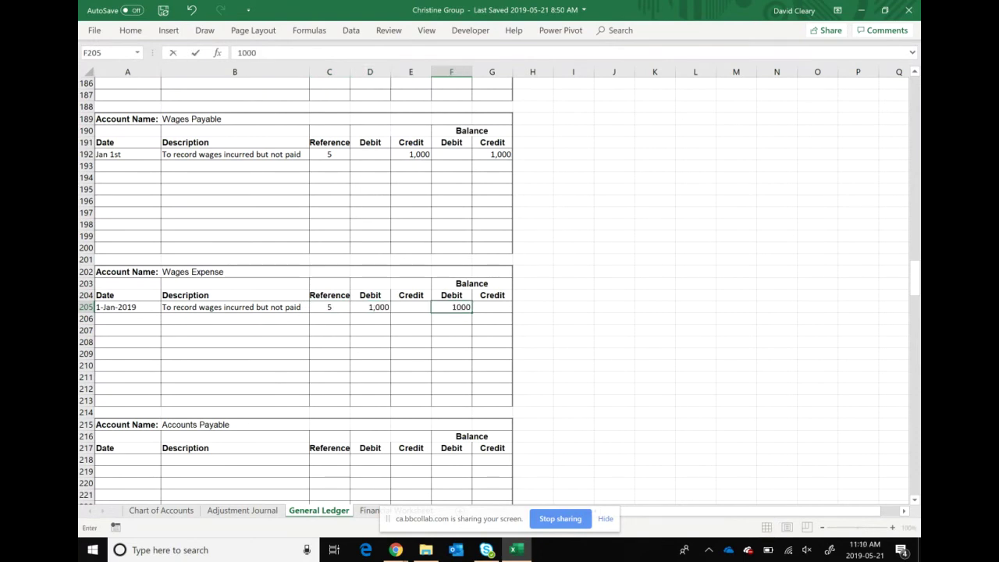
key(Return)
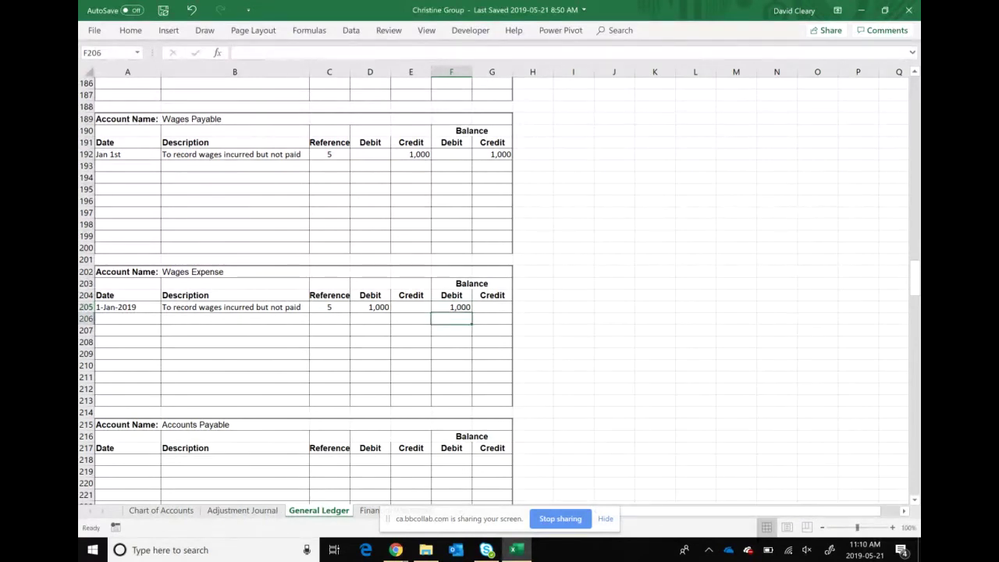
- On the Financial Worksheet, enter a 1000 debit adjustment for Wage Expense
click(369, 509)
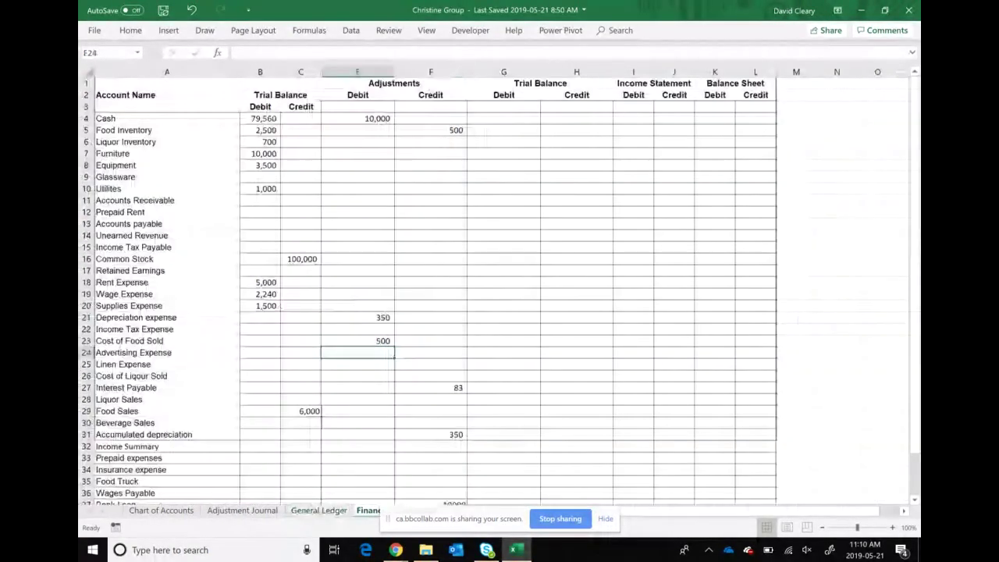
scroll(429, 289, down, 4)
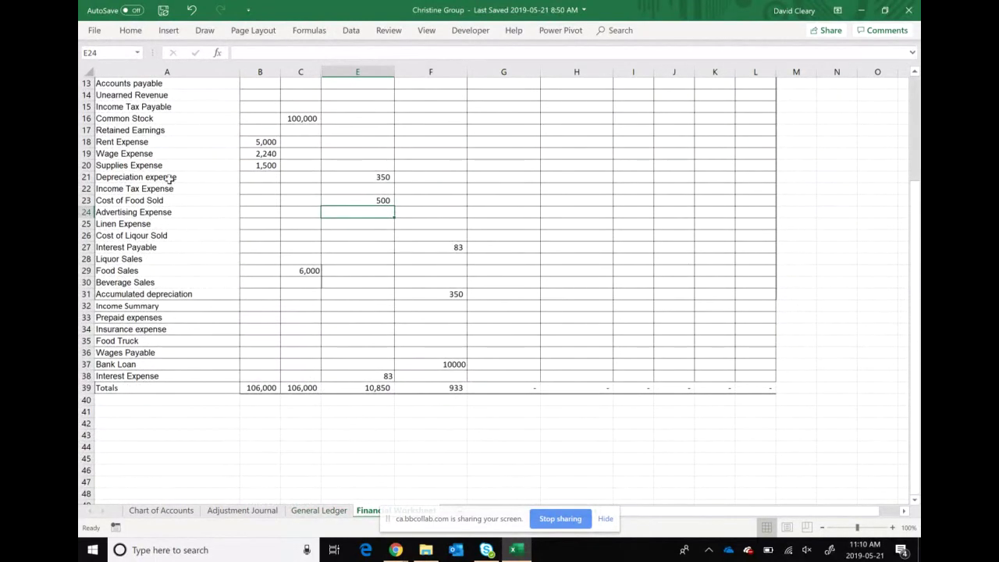
click(233, 153)
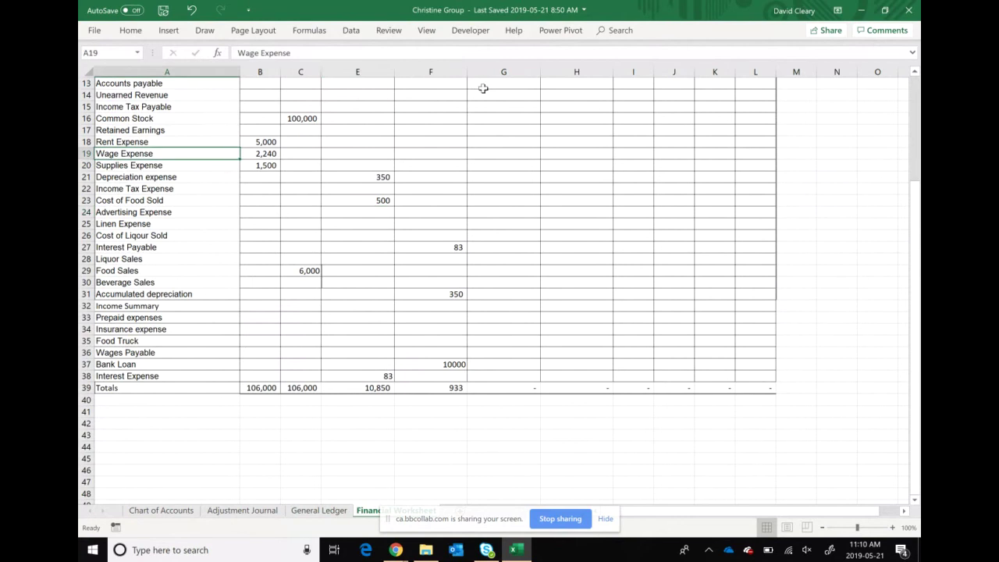
key(Right)
key(Right)
key(Right)
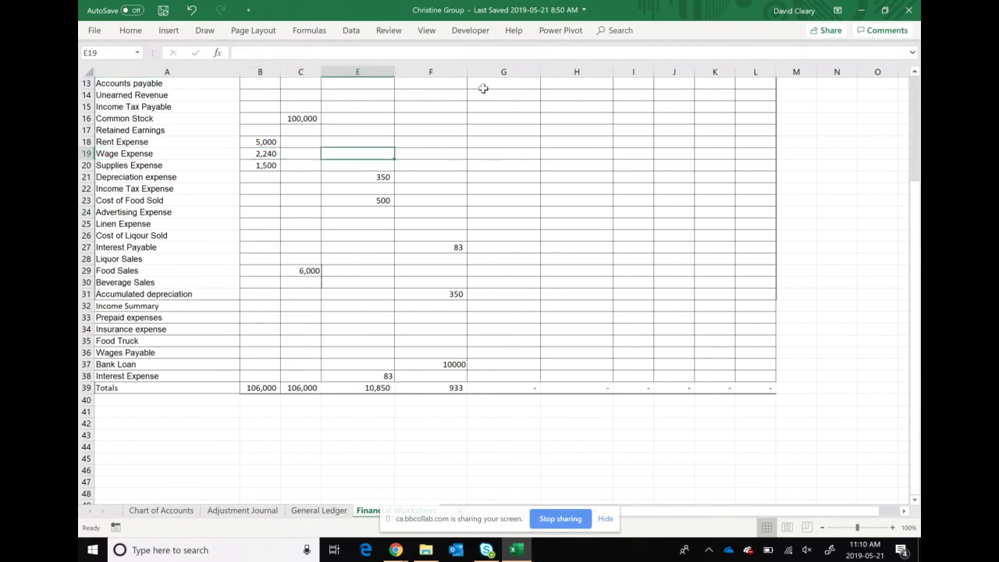
text(1000)
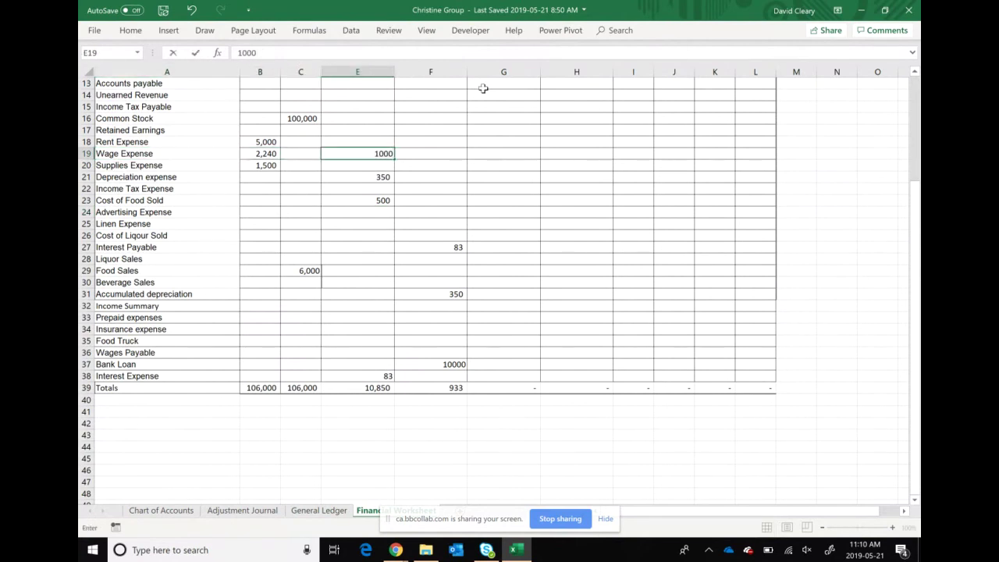
key(Return)
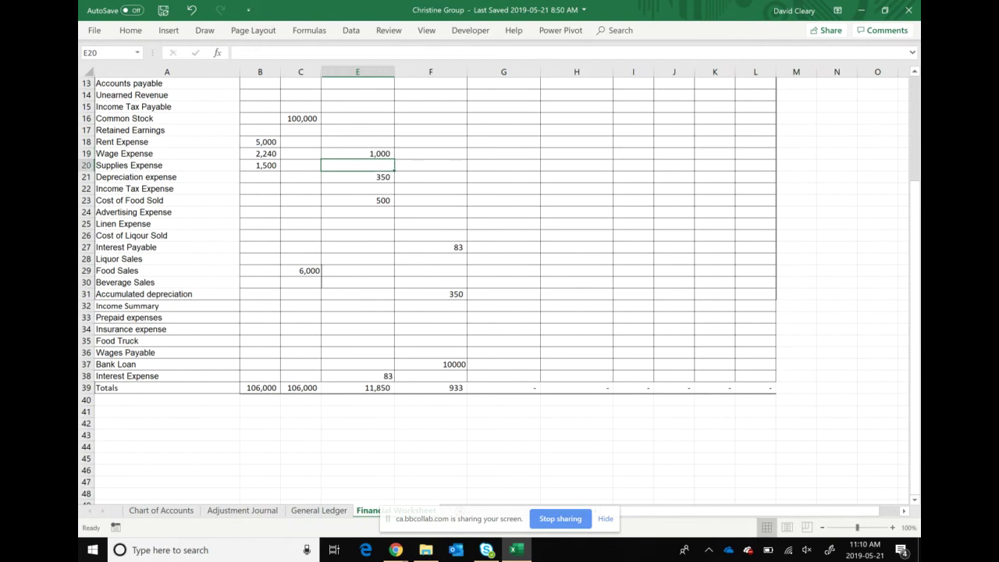
- Enter a 1000 credit adjustment for Wages Payable on the Financial Worksheet
click(430, 351)
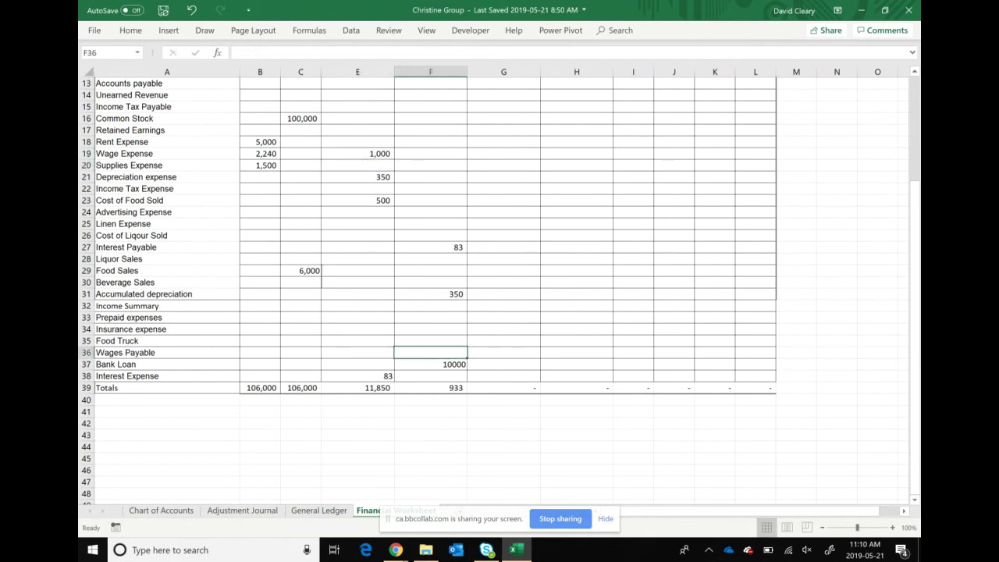
text(1000)
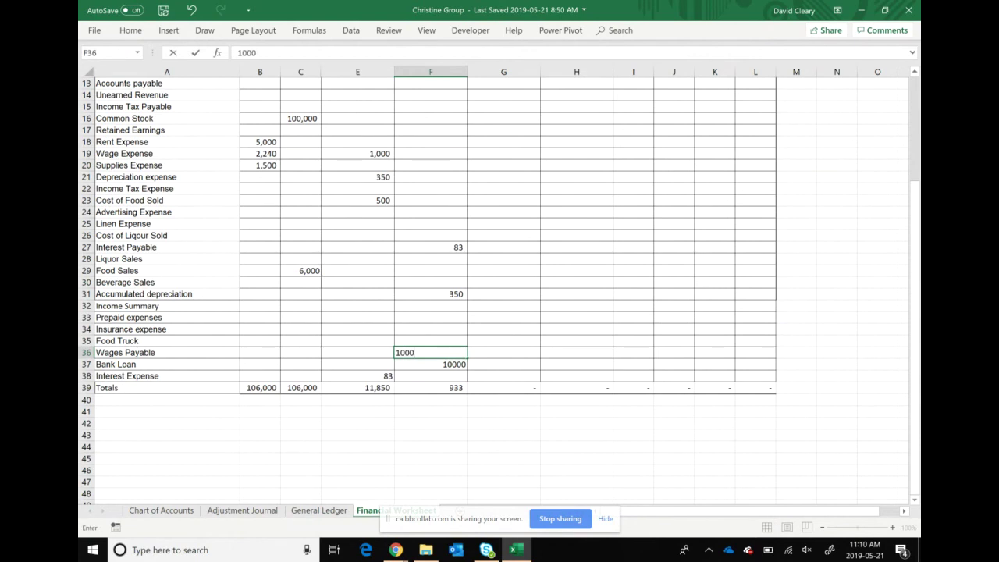
key(Return)
- Extend the Adjustments credit total in F39 to =SUM(F4:F38)
click(430, 387)
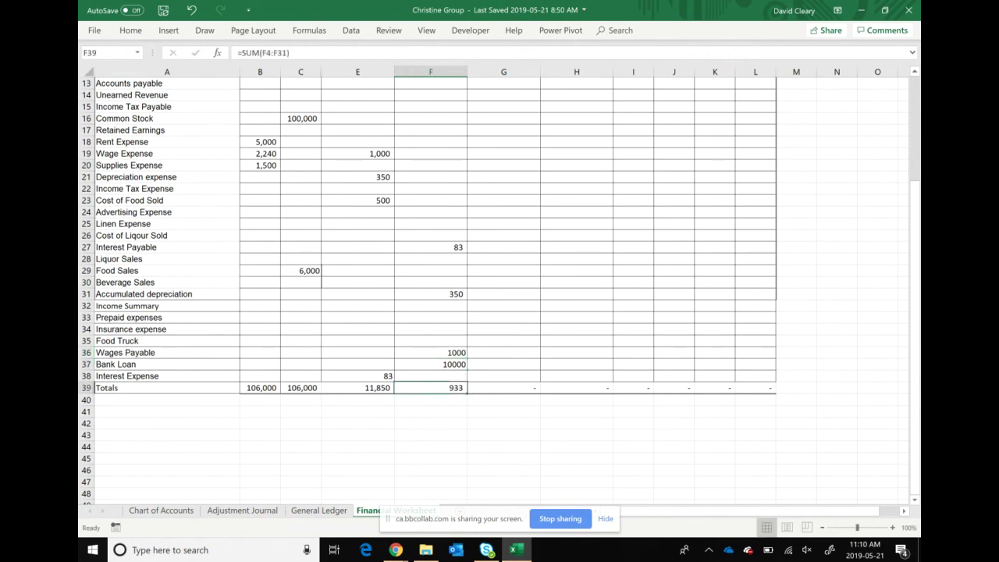
click(283, 52)
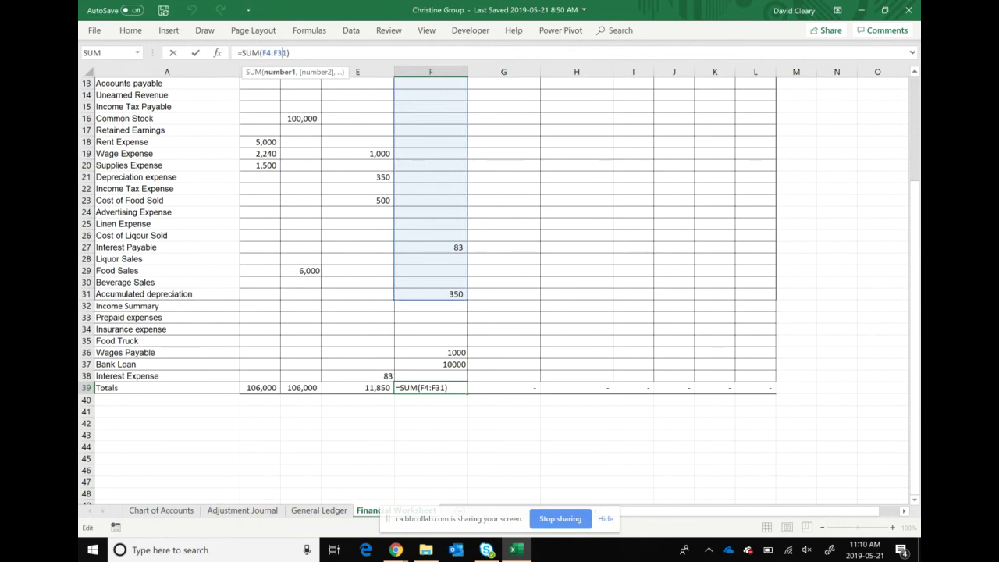
key(BackSpace)
text(8)
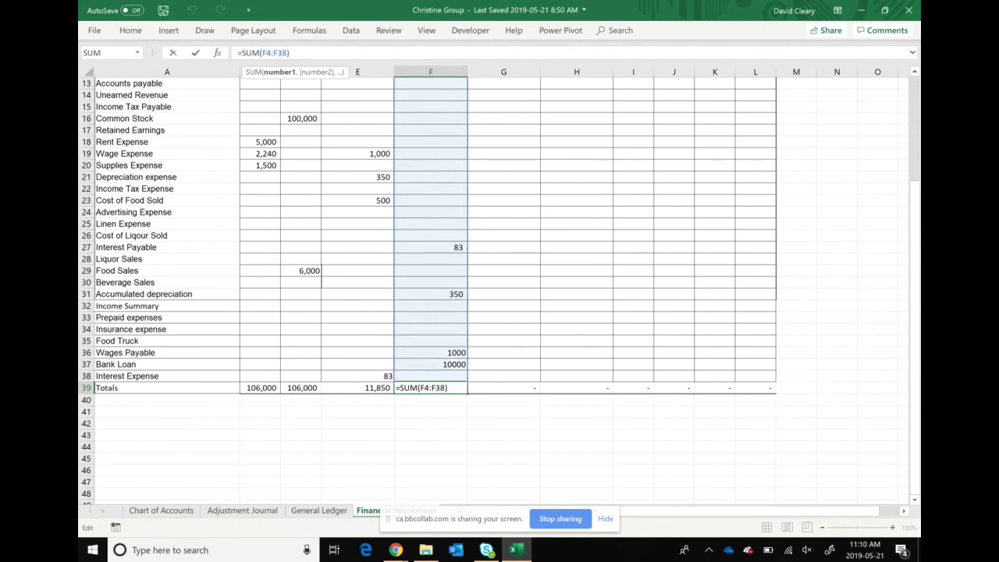
key(Return)
- Extend the Adjustments debit total in E39 to =SUM(E4:E38)
click(357, 387)
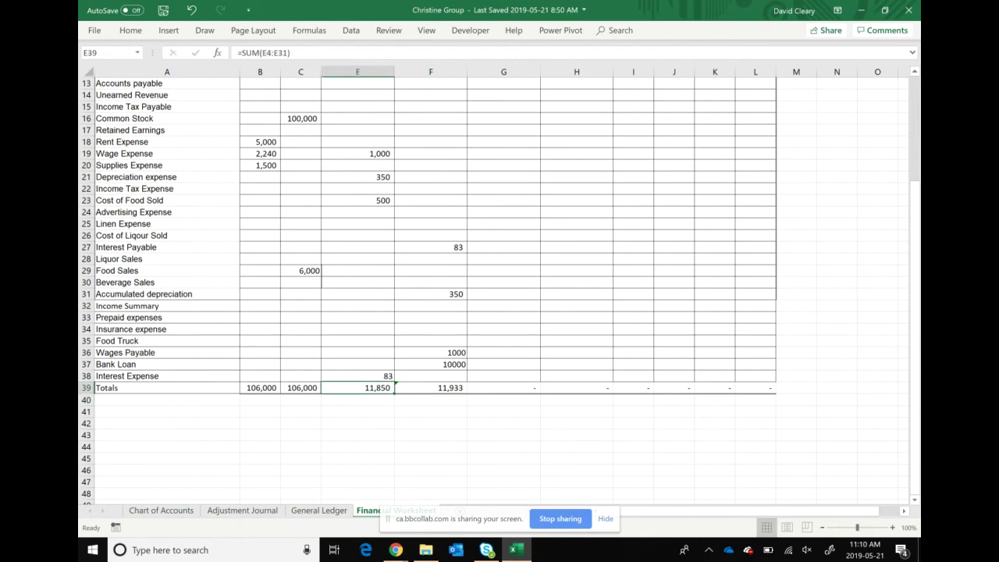
click(272, 51)
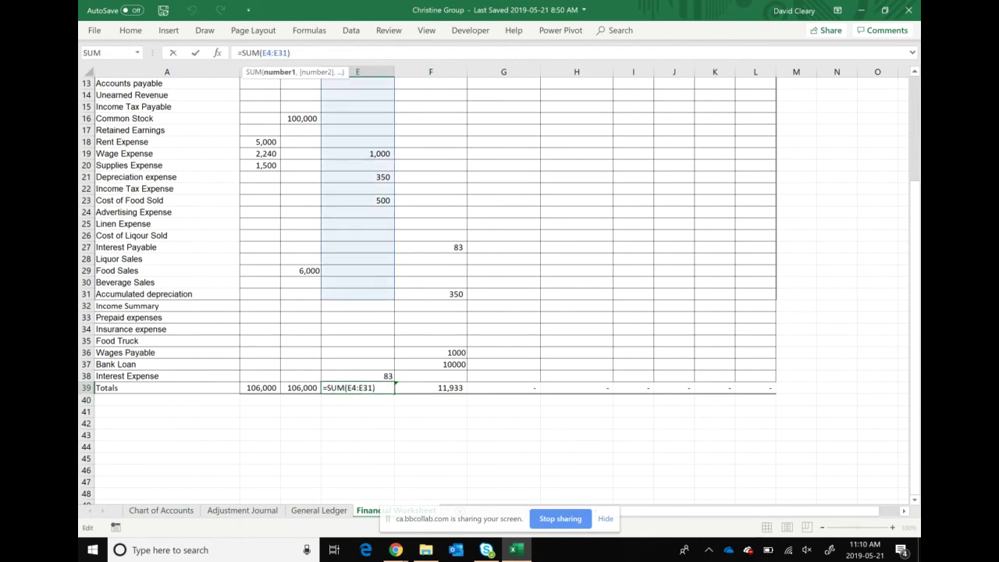
key(BackSpace)
text(9)
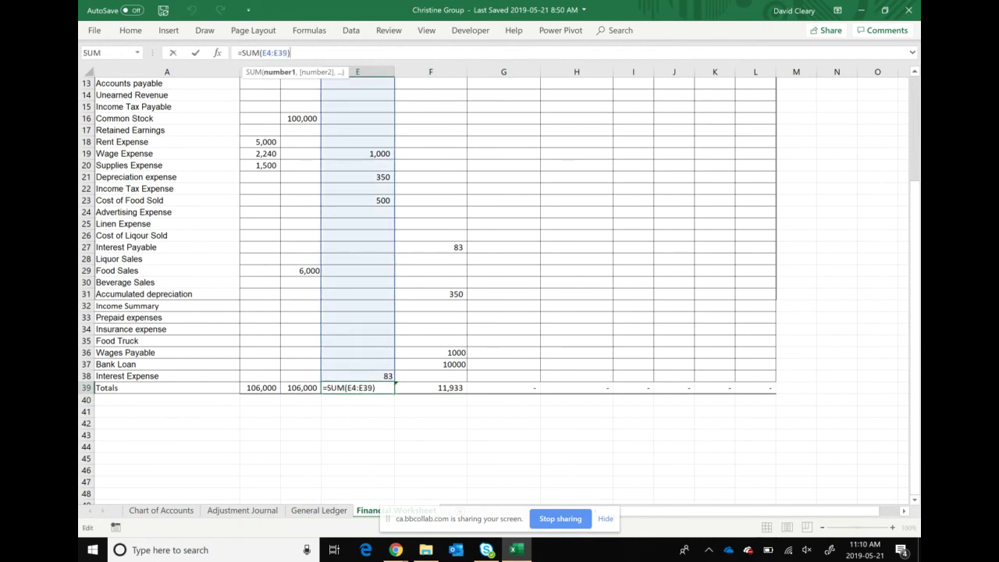
key(BackSpace)
text(7)
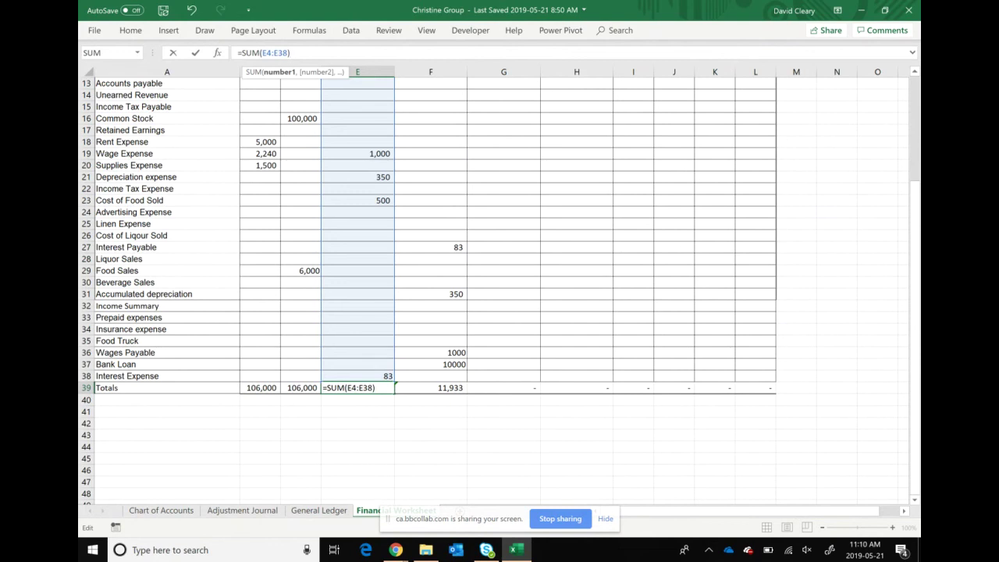
key(Return)
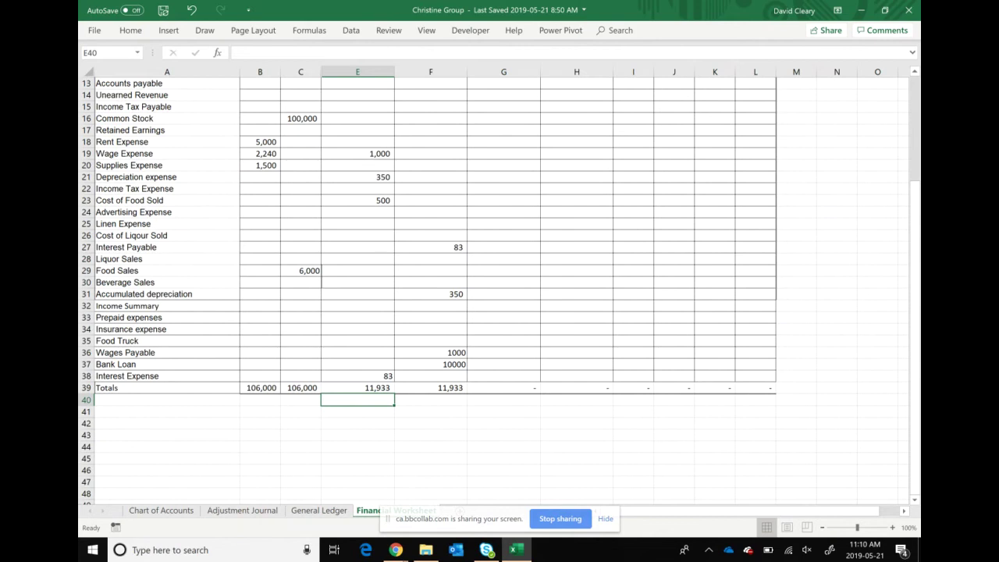
- Calculate the Cash debit in the second Trial Balance (G4) as the original debit plus the debit adjustment, =B4+E4
scroll(499, 289, up, 4)
scroll(499, 289, right, 1)
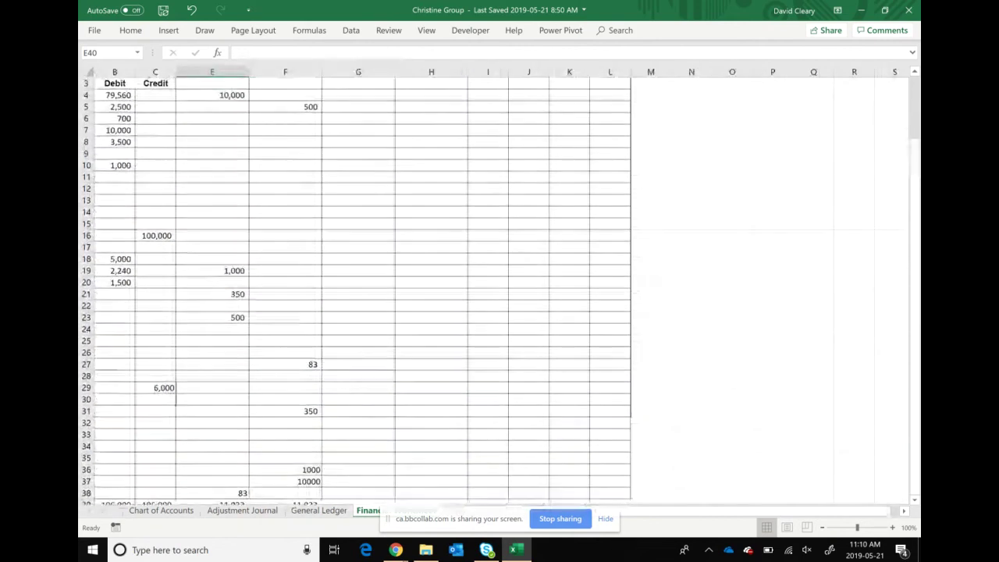
scroll(499, 289, left, 1)
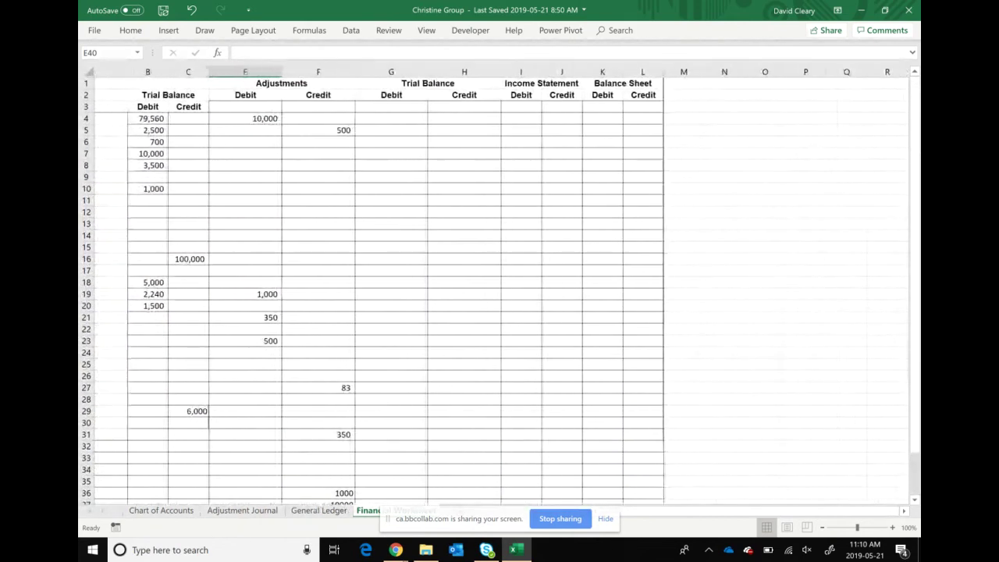
scroll(500, 289, right, 1)
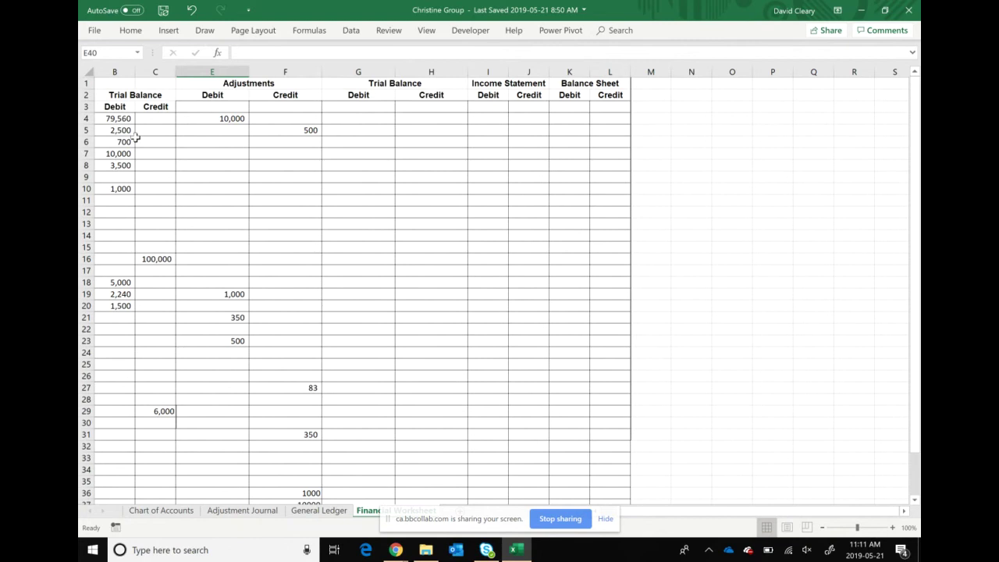
click(109, 118)
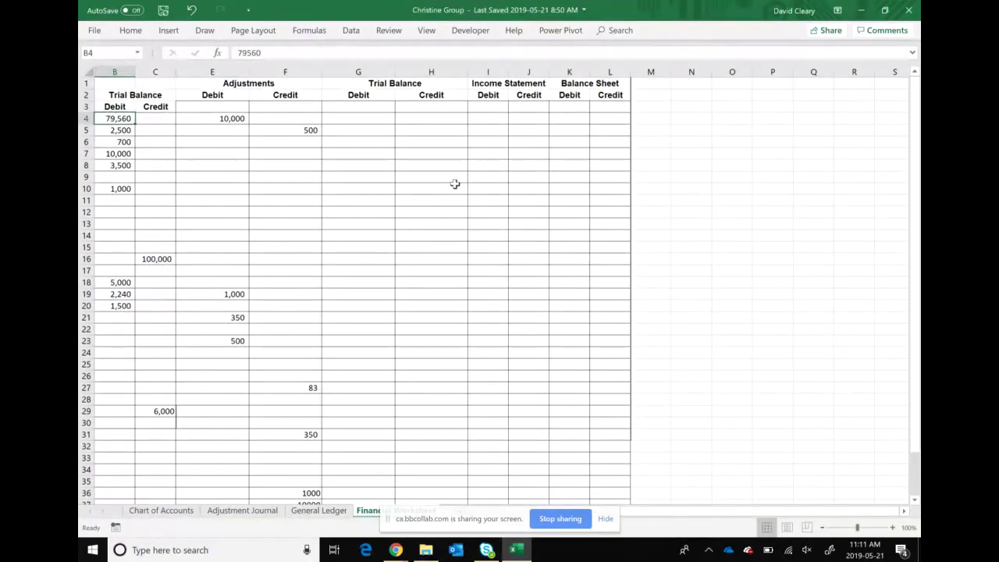
click(358, 118)
scroll(352, 123, left, 3)
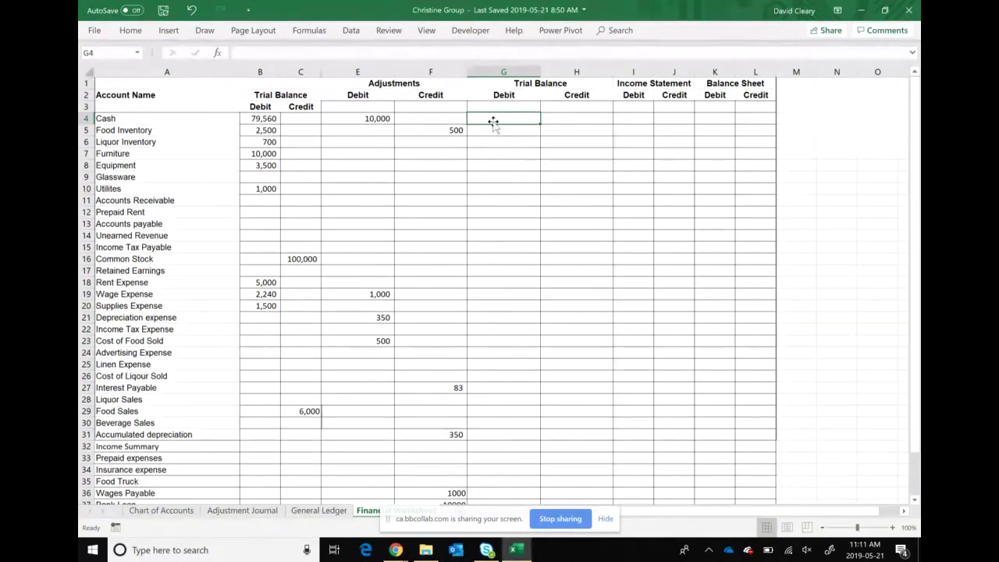
text(=)
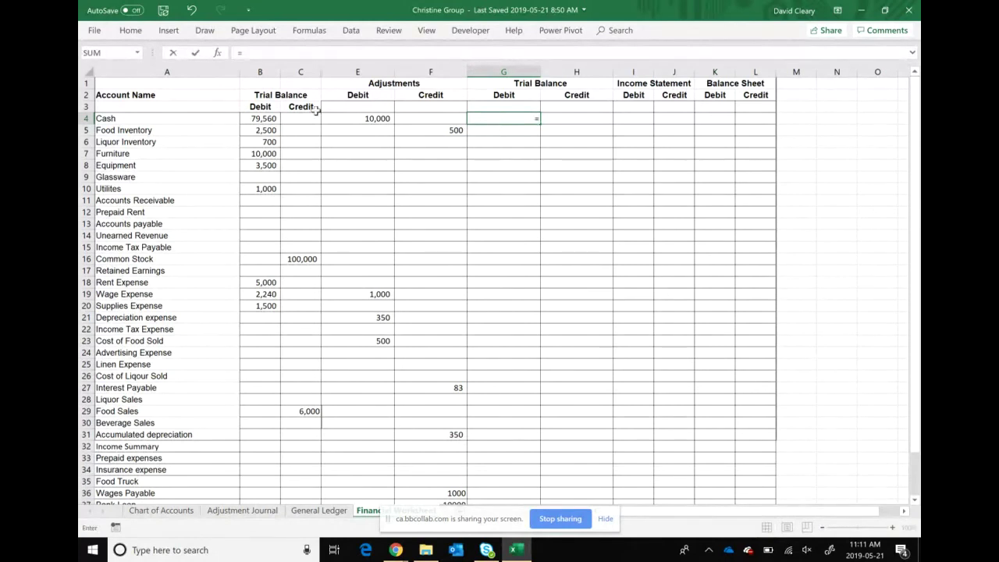
click(269, 118)
text(+)
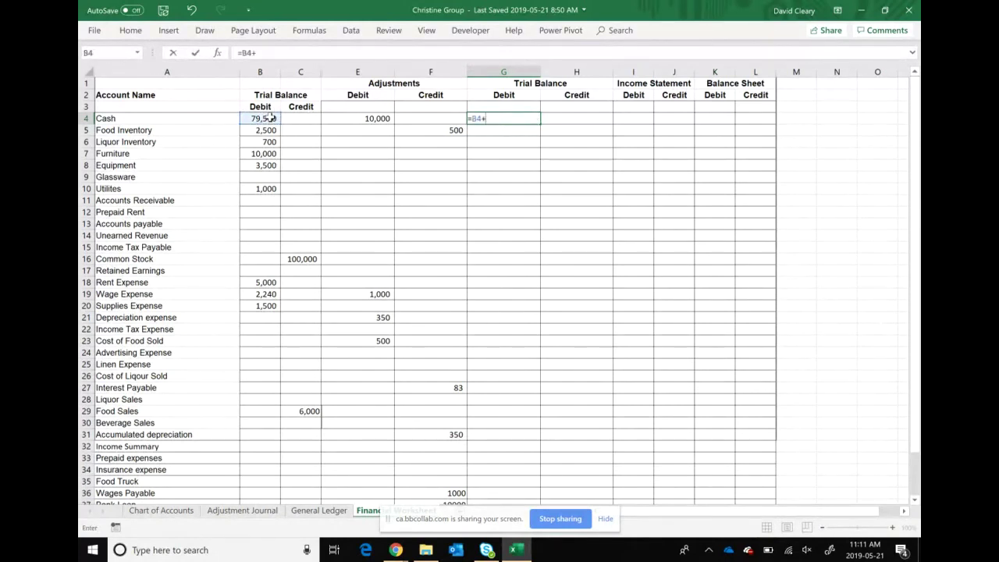
click(348, 120)
key(Return)
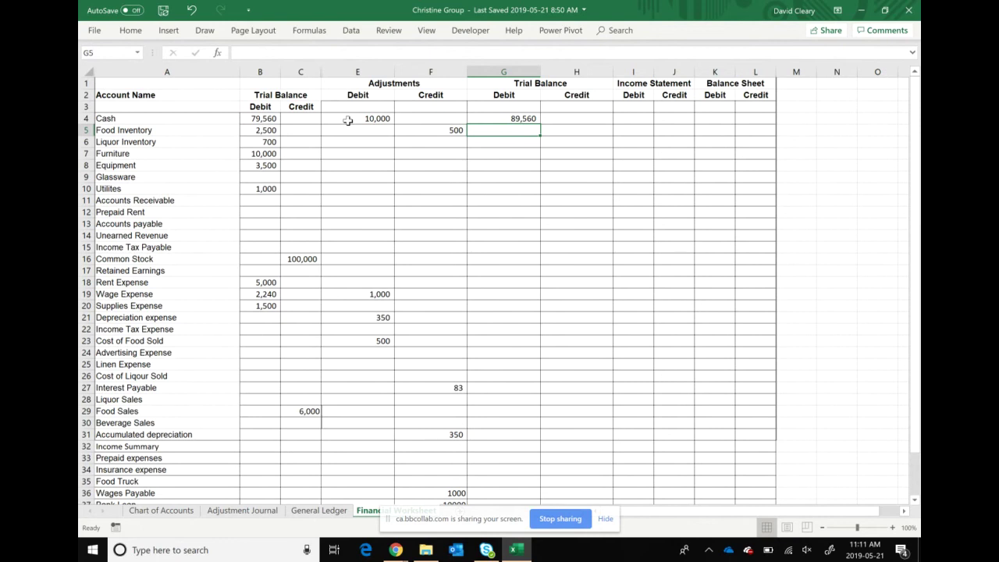
- Calculate the adjusted Food Inventory debit in G5 as the original debit minus the credit adjustment, =B5-F5
text(=)
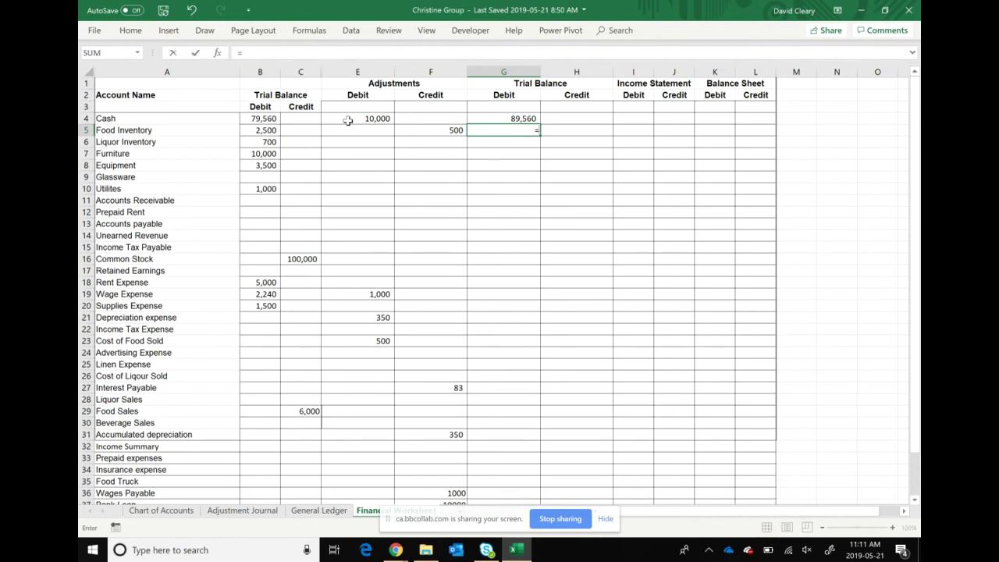
click(249, 133)
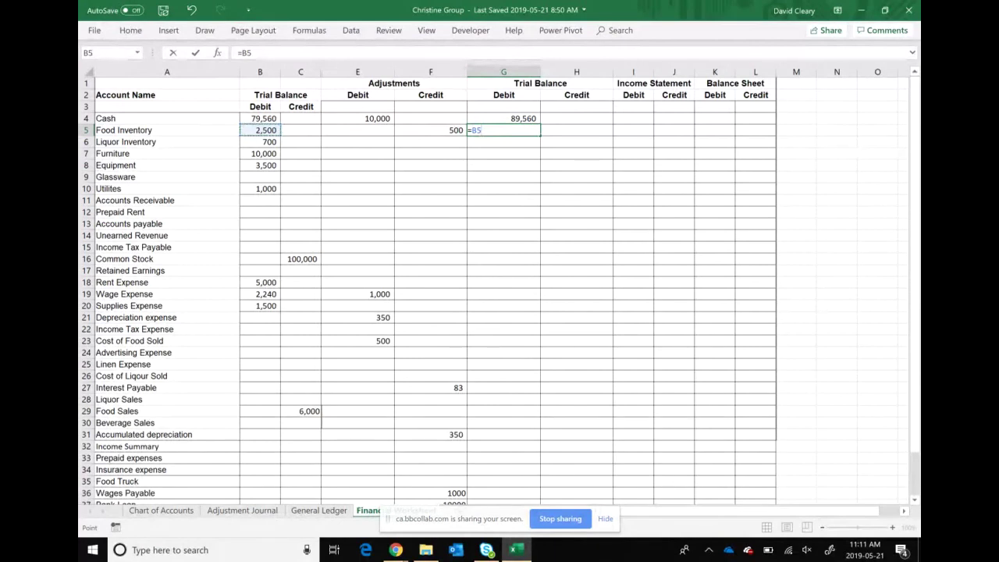
text(-)
click(452, 130)
key(Return)
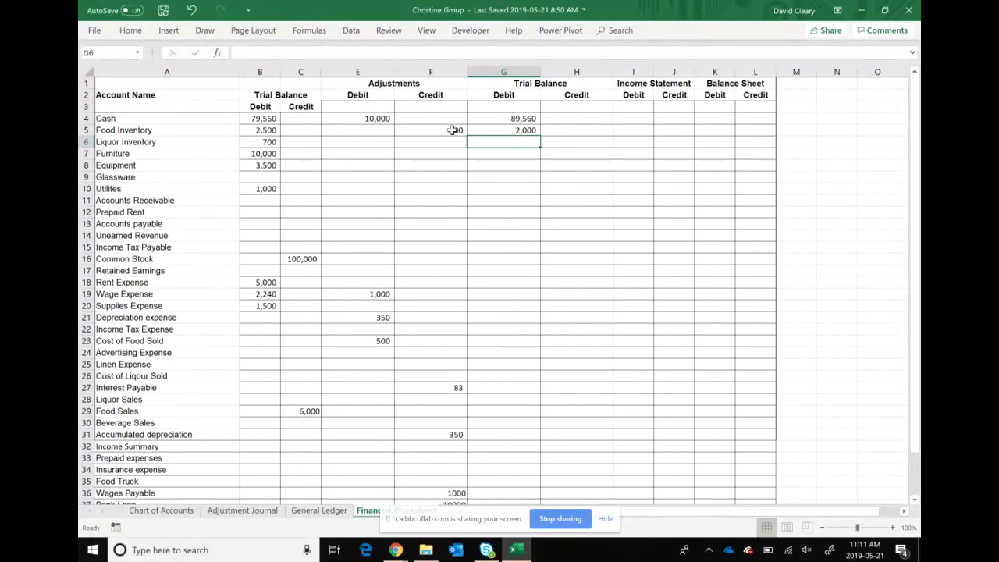
- Carry the Liquor Inventory and Furniture debits into the adjusted Trial Balance with =B6 in G6 and =B7 in G7
text(=)
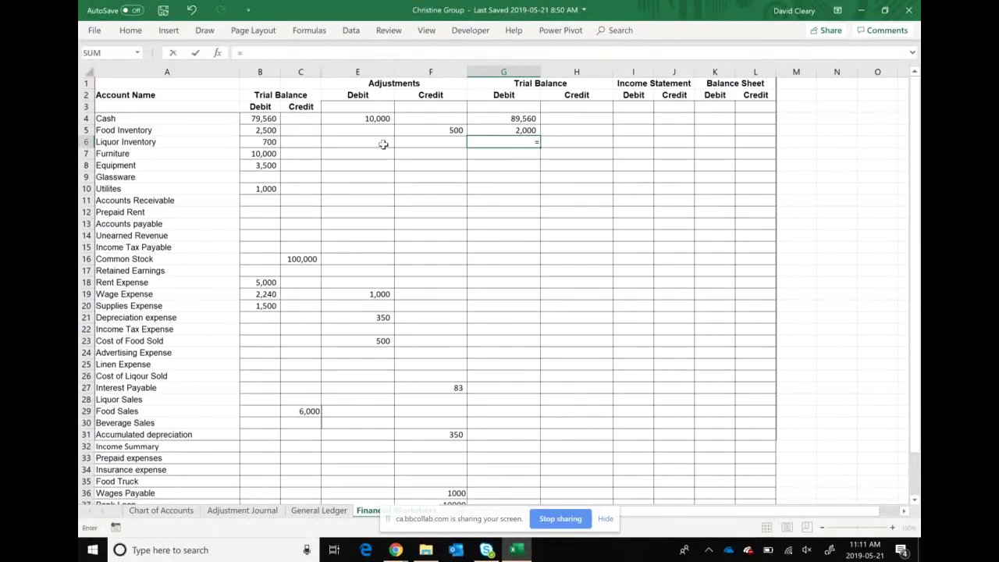
click(271, 141)
key(Return)
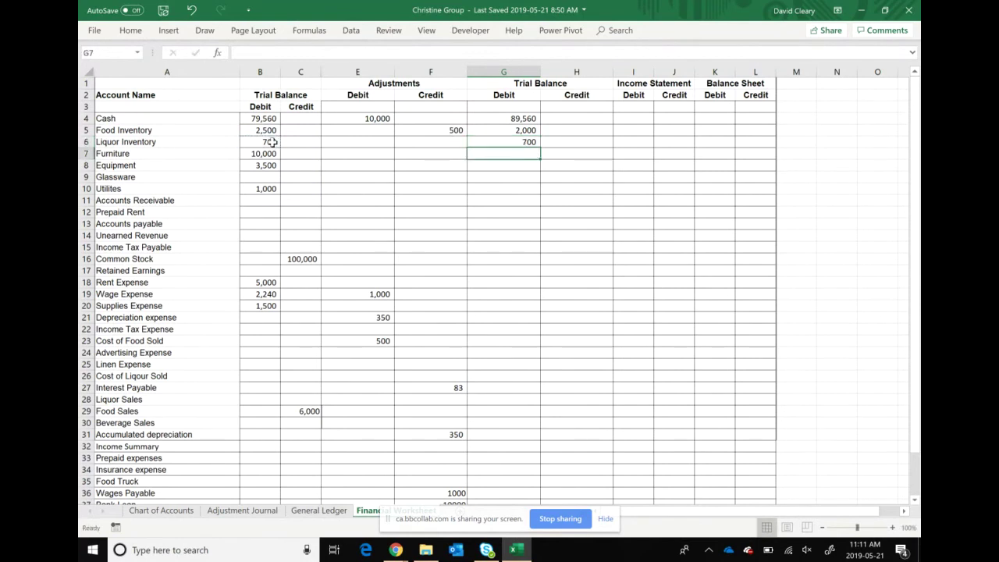
text(=)
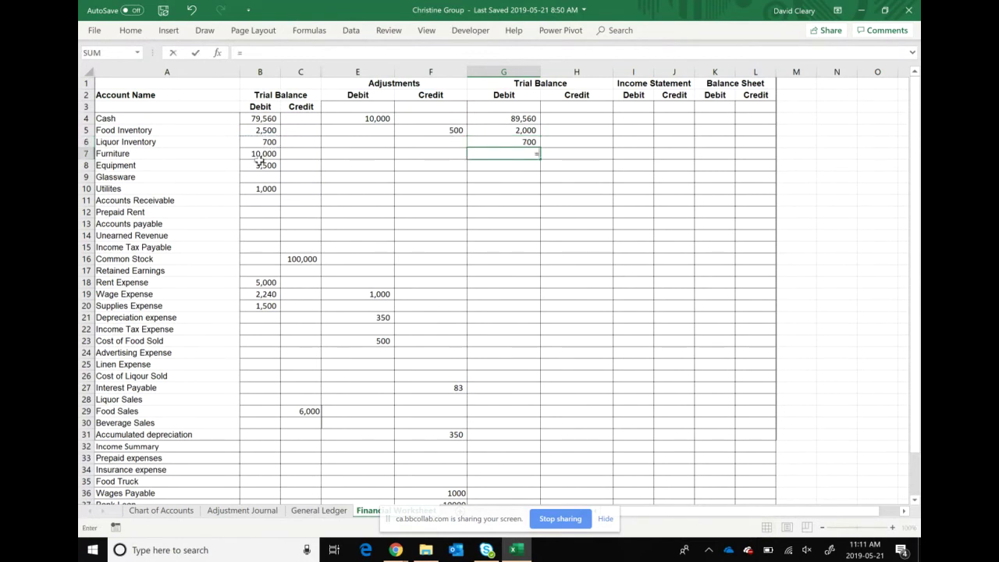
click(257, 154)
key(Return)
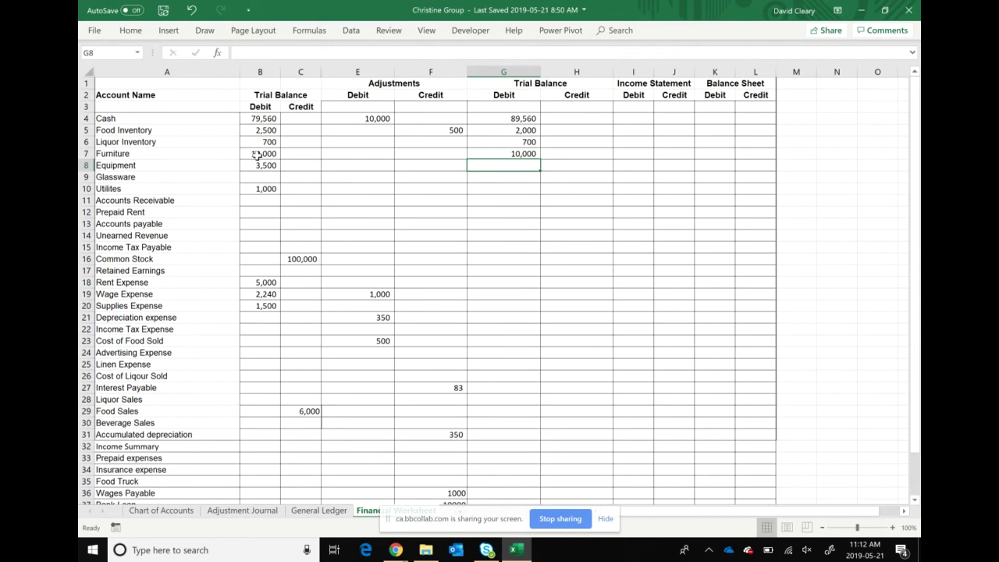
- Carry the Equipment debit into G8 with =B8 and leave the Glassware row blank
text(=)
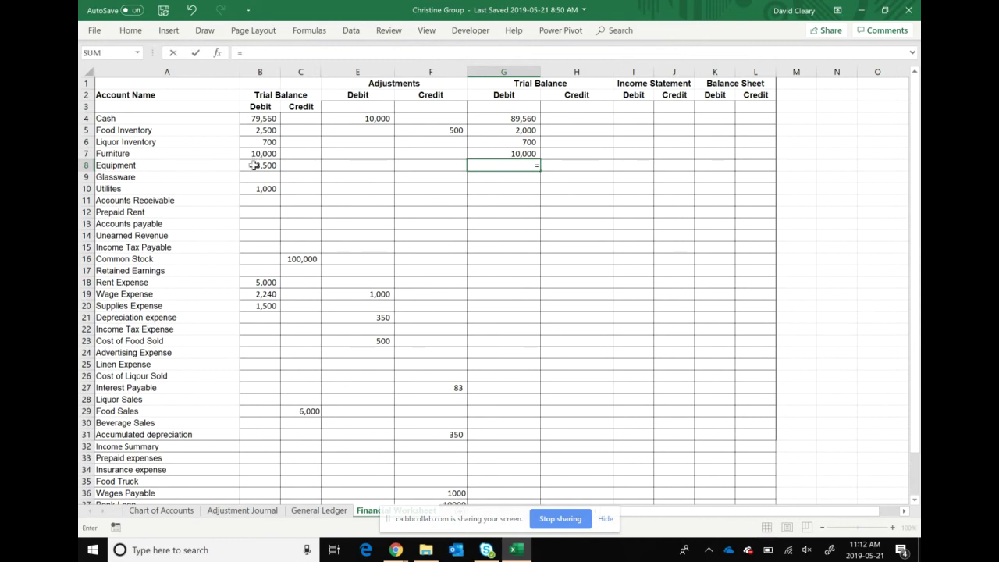
click(254, 166)
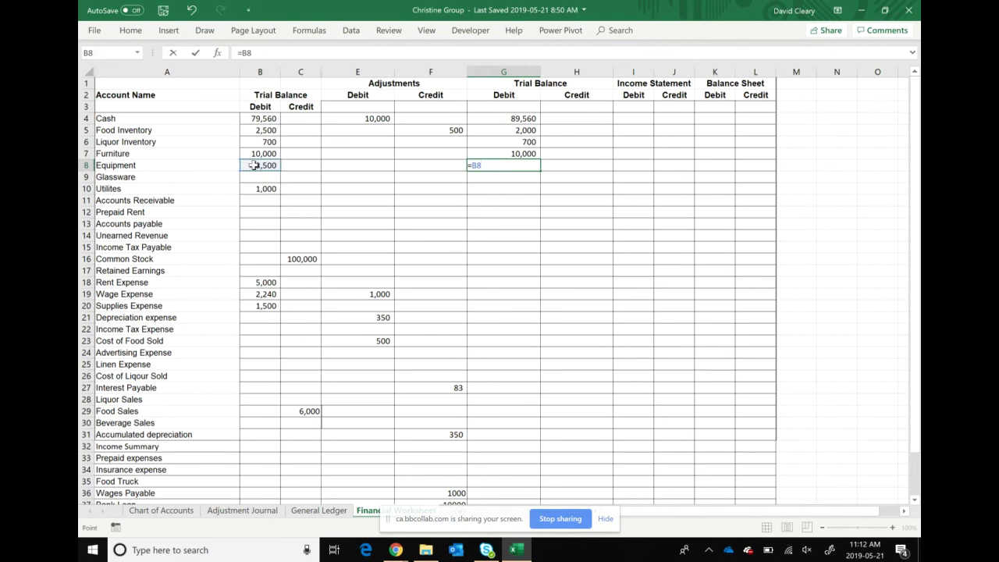
key(Return)
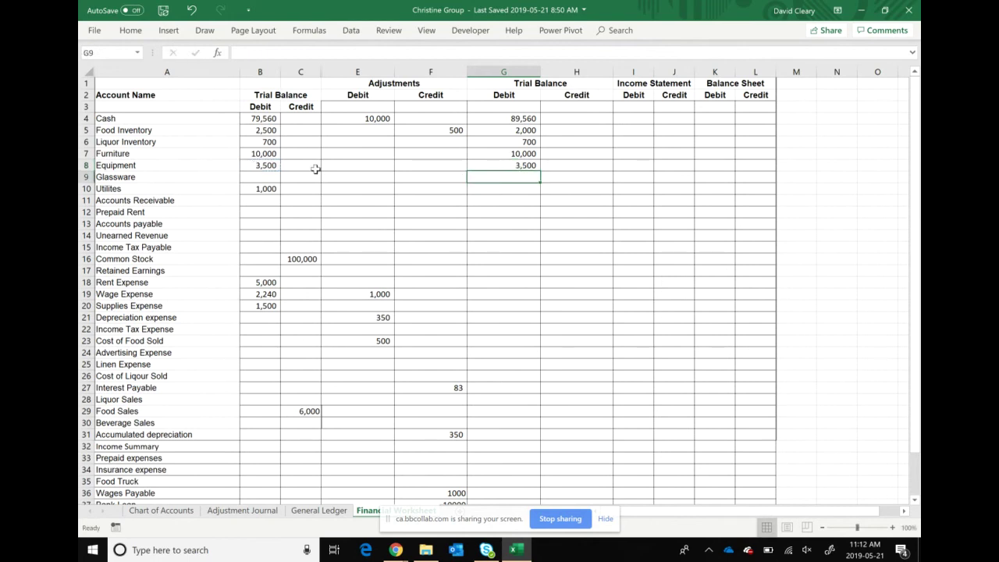
key(Return)
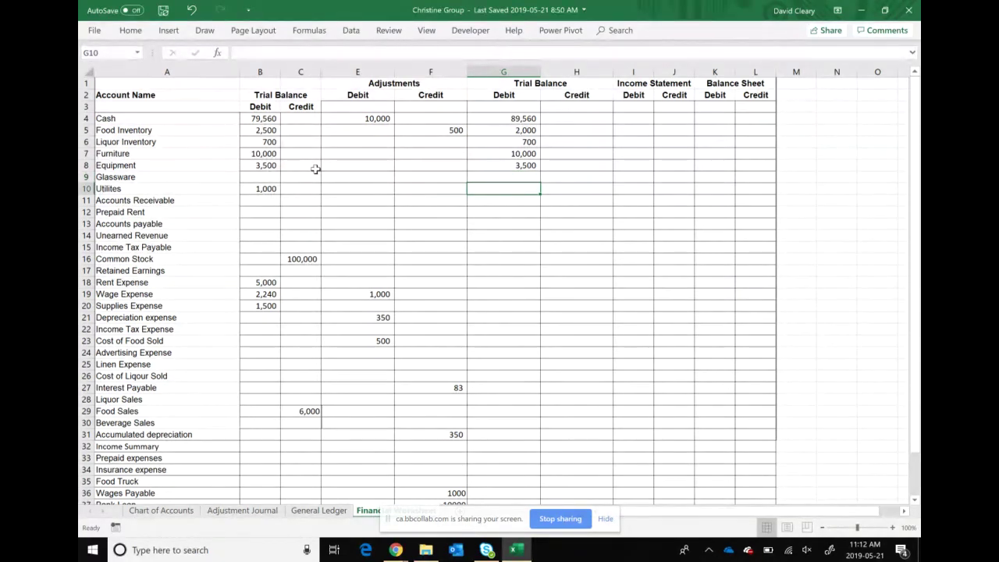
- Carry the Utilities debit into the adjusted Trial Balance with =B10 in G10
text(=)
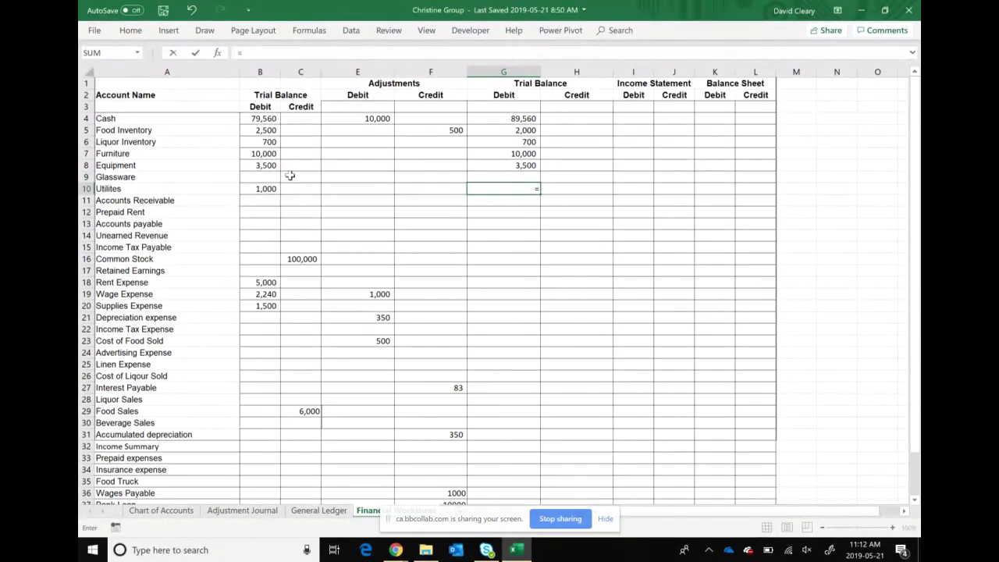
click(264, 187)
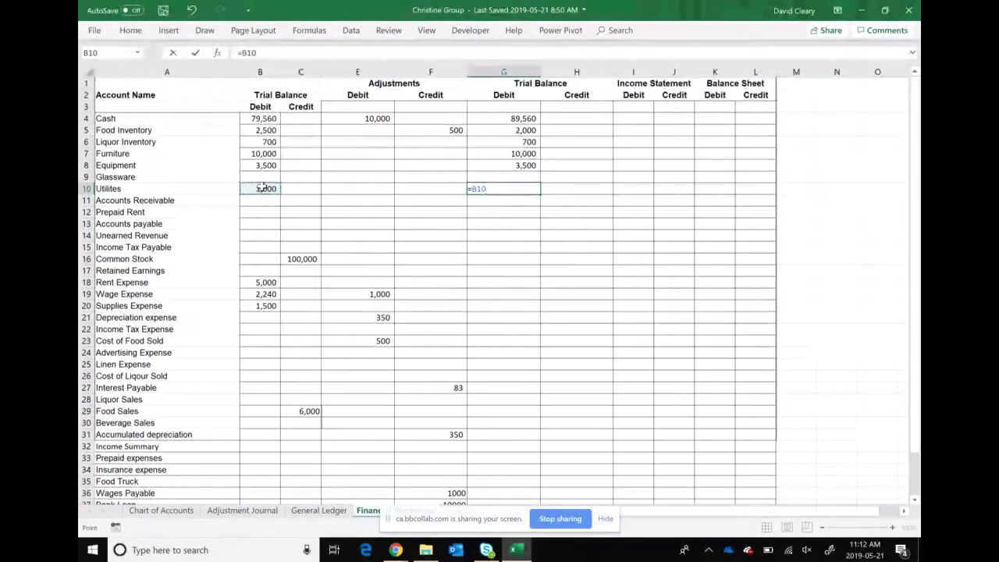
key(Return)
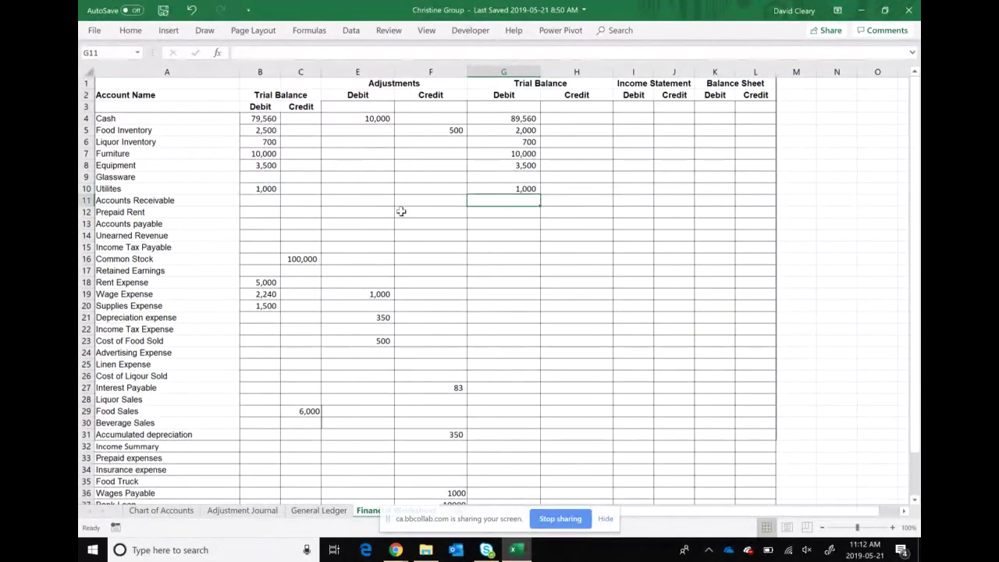
- Carry the Common Stock credit into H16 of the adjusted Trial Balance with =C16
key(Down)
key(Down)
key(Down)
key(Down)
key(Down)
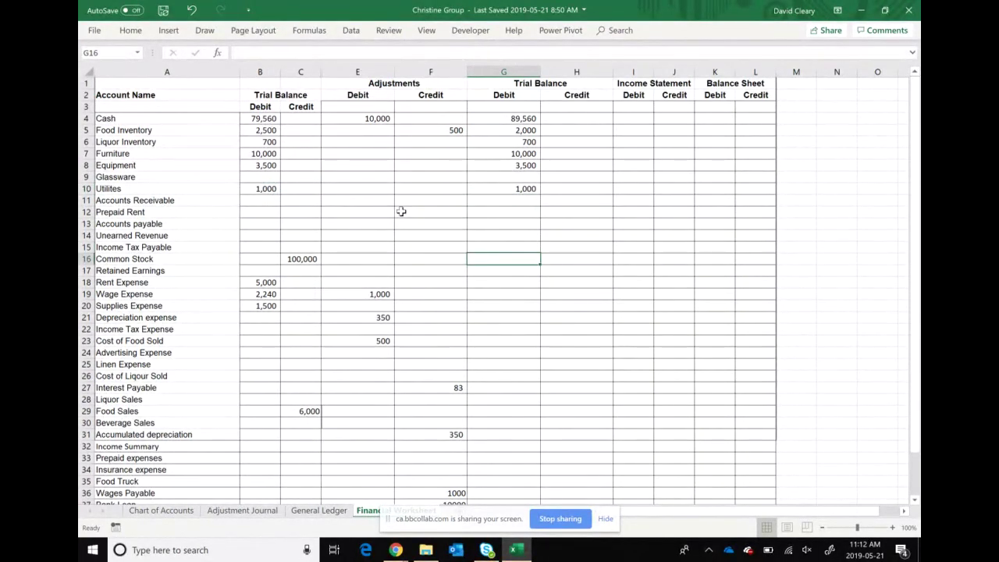
key(Right)
text(=)
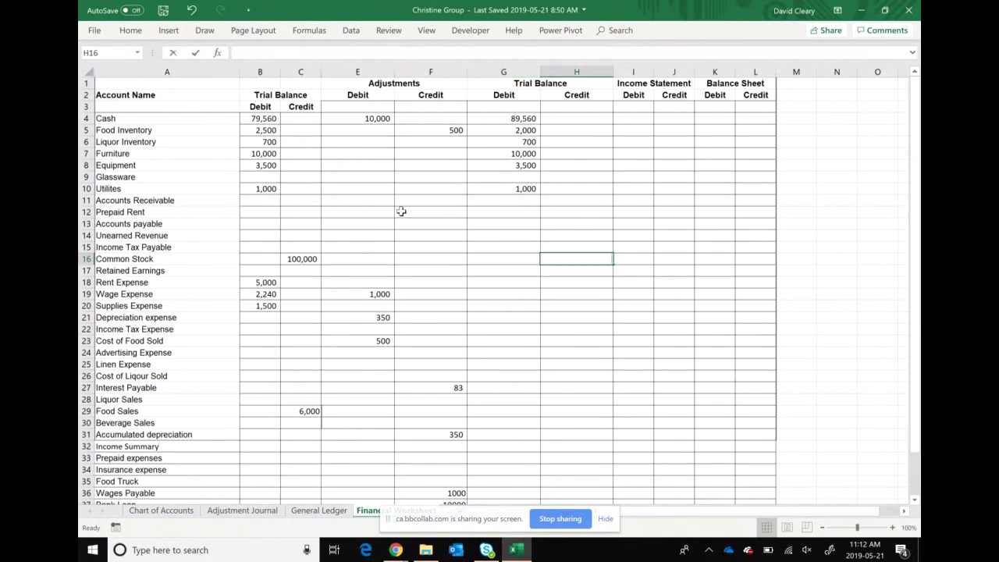
click(313, 255)
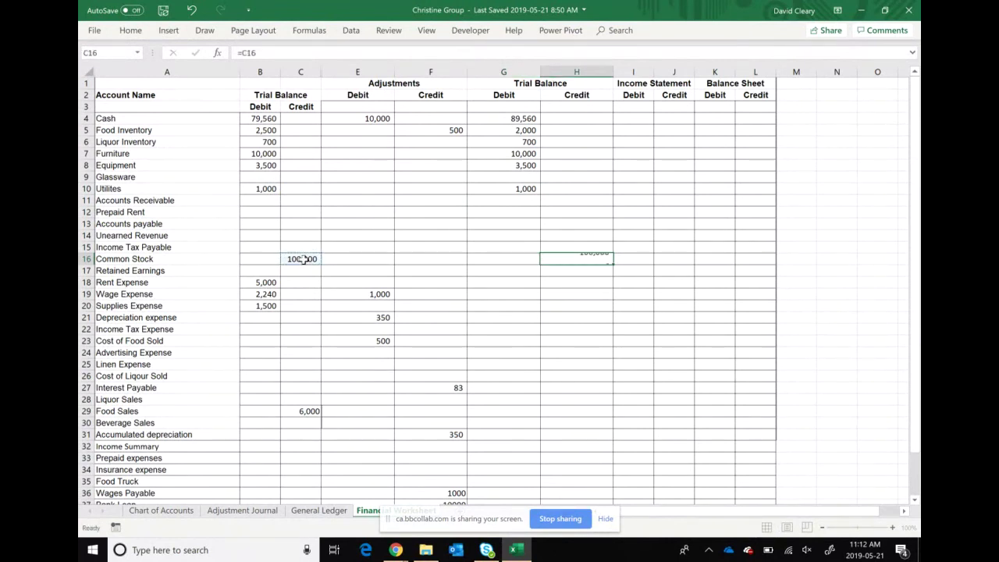
key(Return)
key(Down)
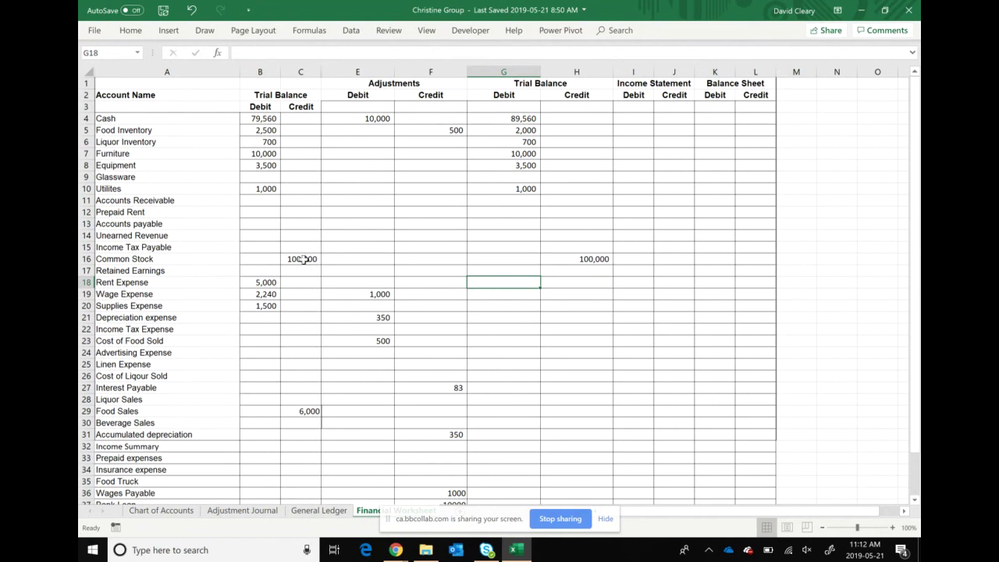
- Carry the Rent Expense debit into G18 with =B18 and add the wage adjustment in G19 with =B19+E19
text(=)
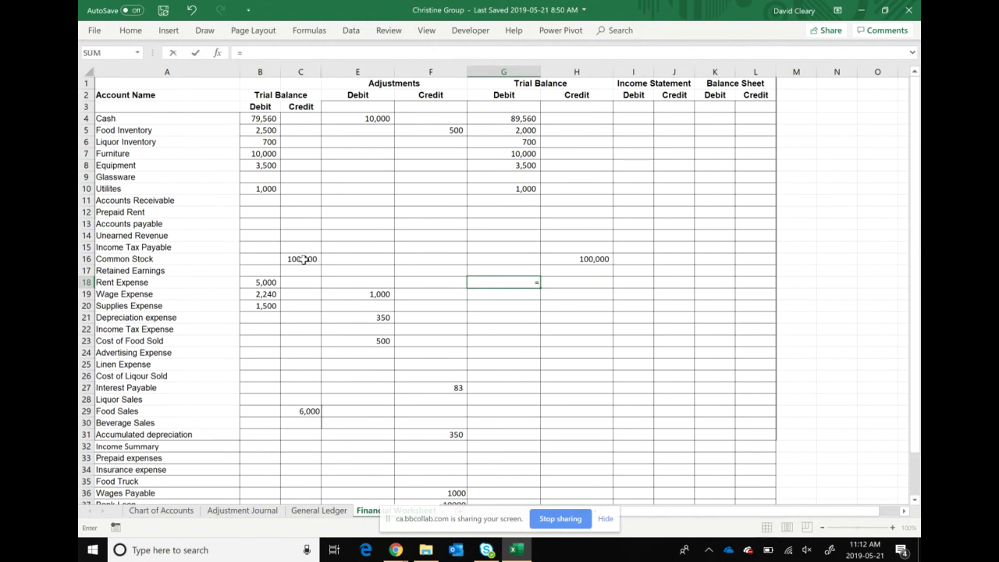
click(269, 282)
key(Return)
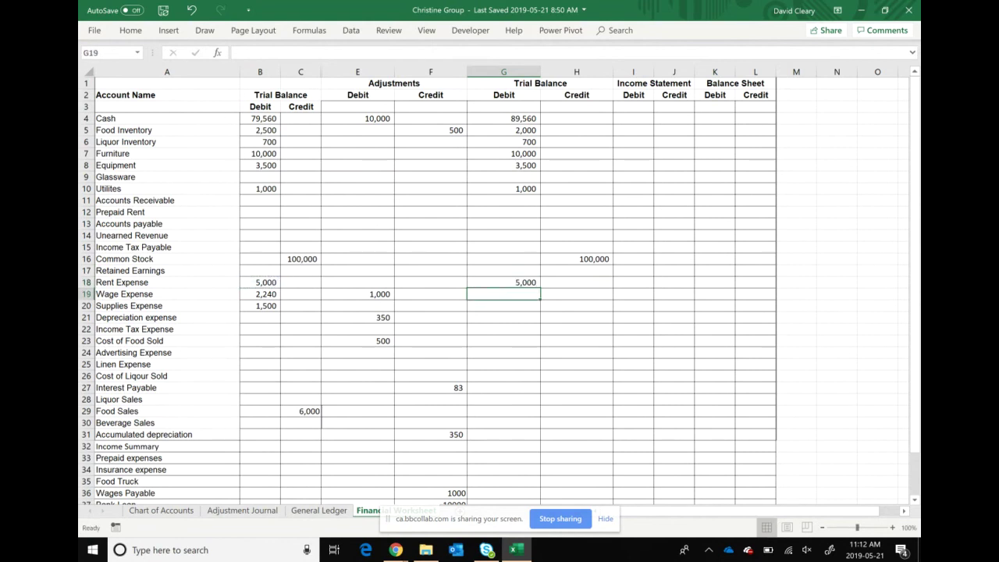
text(=)
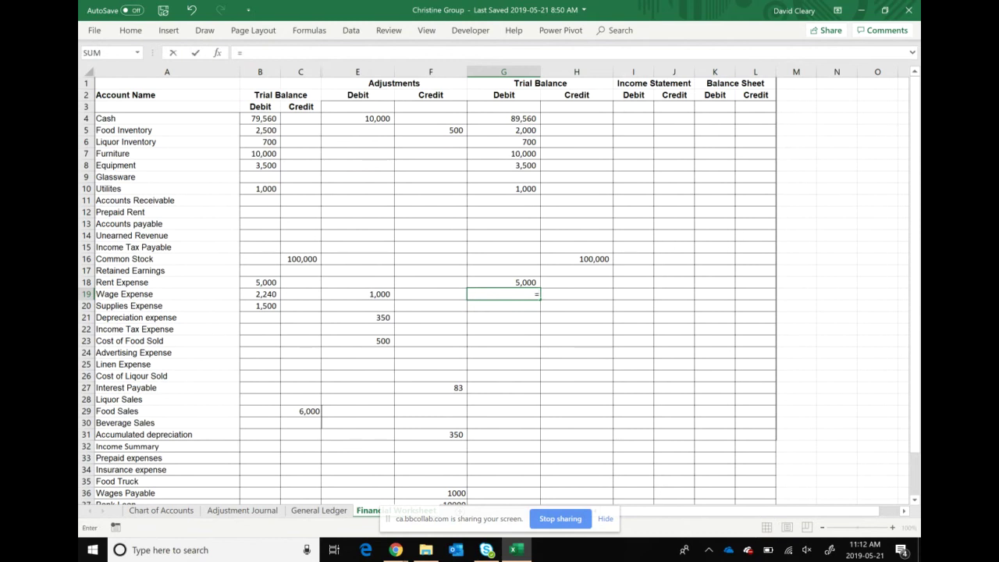
click(265, 293)
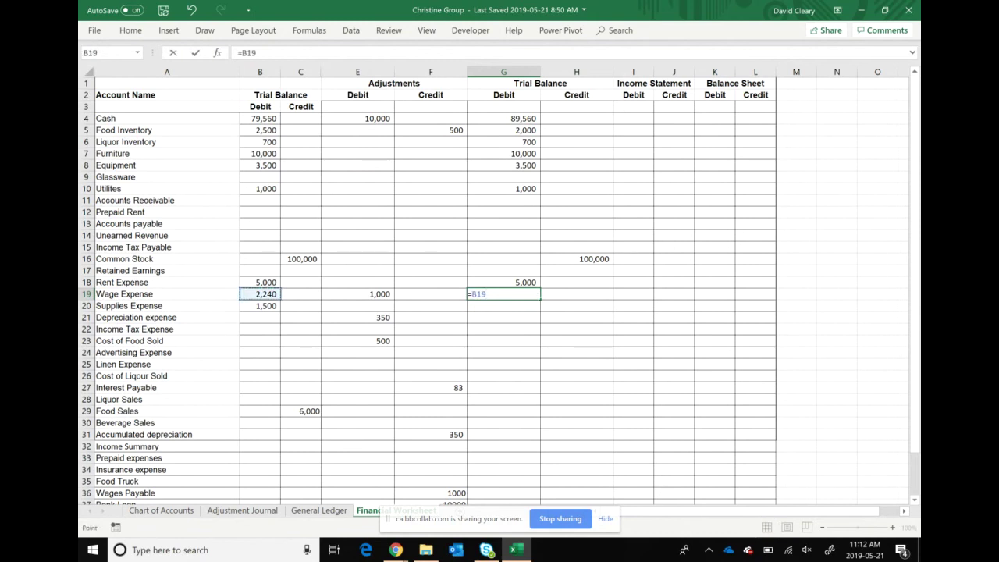
text(+)
click(358, 293)
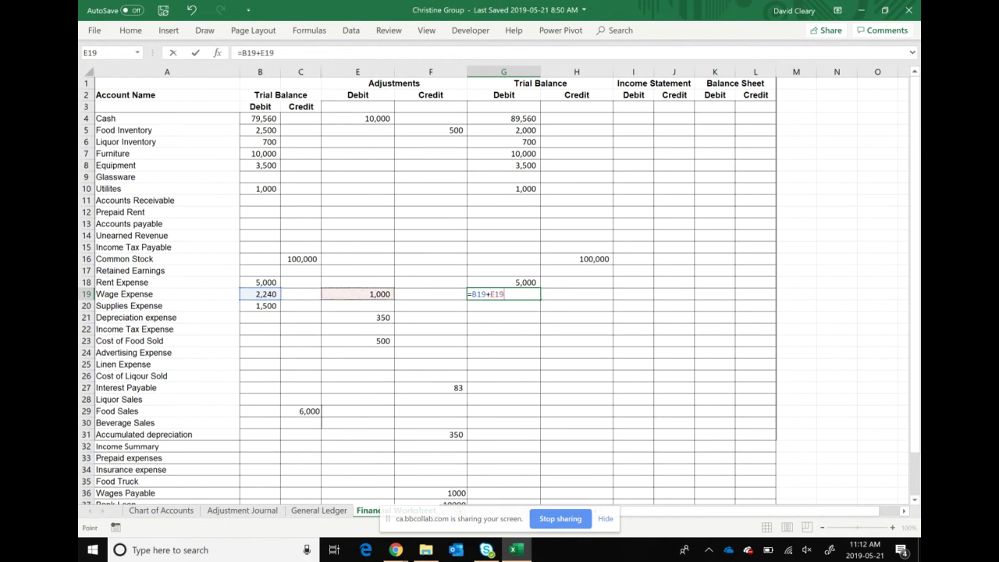
key(Return)
- Carry the Supplies Expense debit into G20 of the adjusted Trial Balance with =B20
text(=)
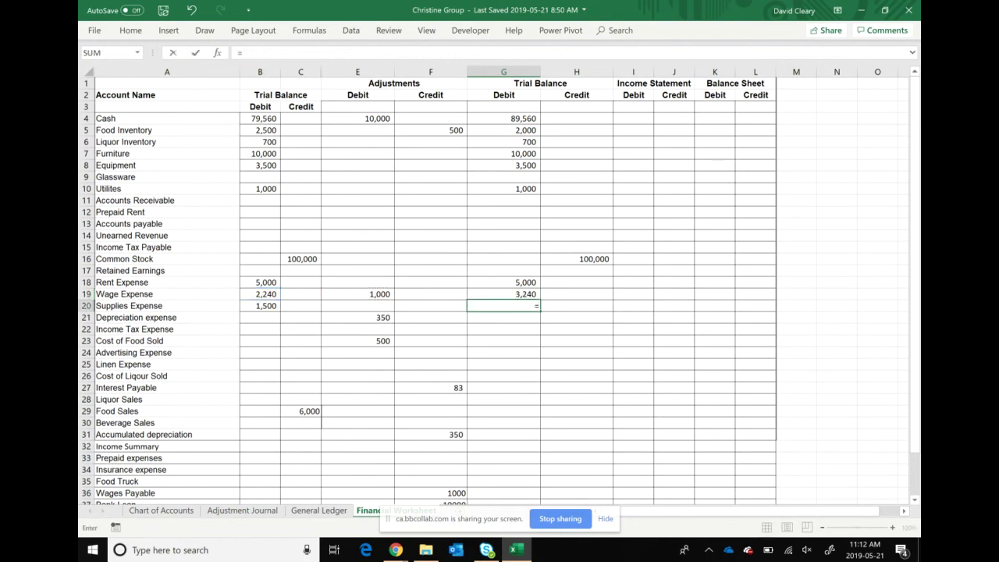
click(266, 305)
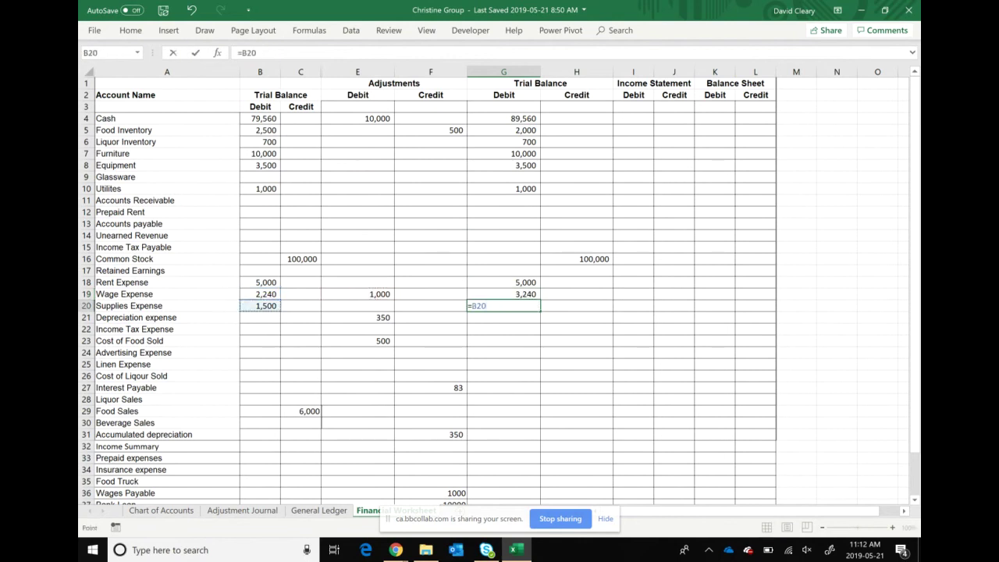
key(Return)
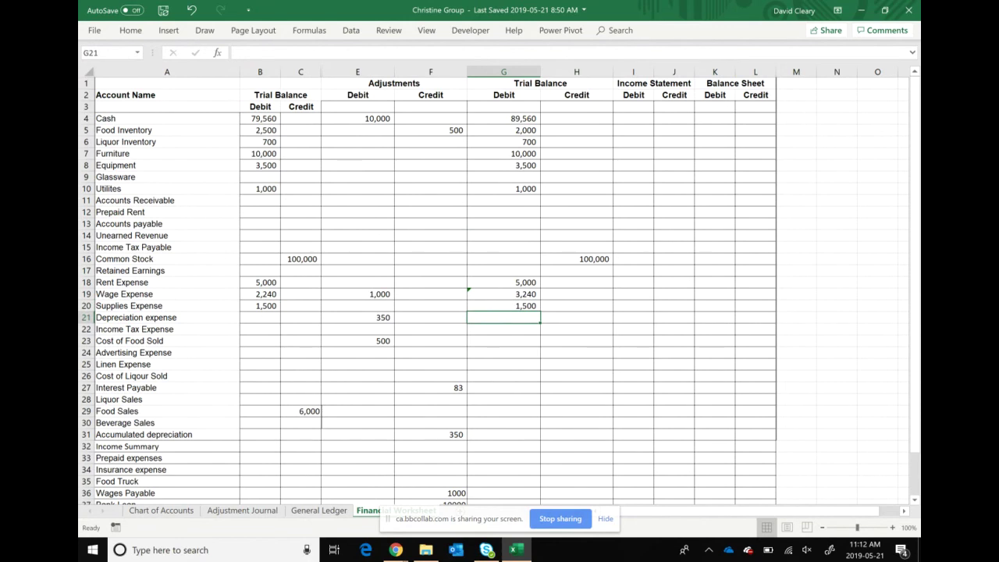
- Enter 350 for Depreciation expense in the adjusted Trial Balance credit cell H21
click(577, 316)
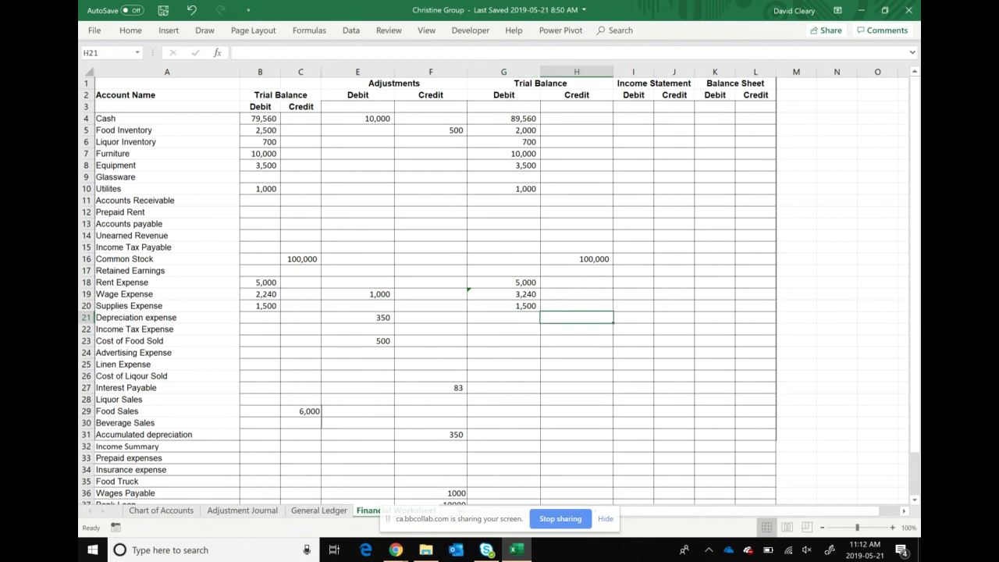
text(350)
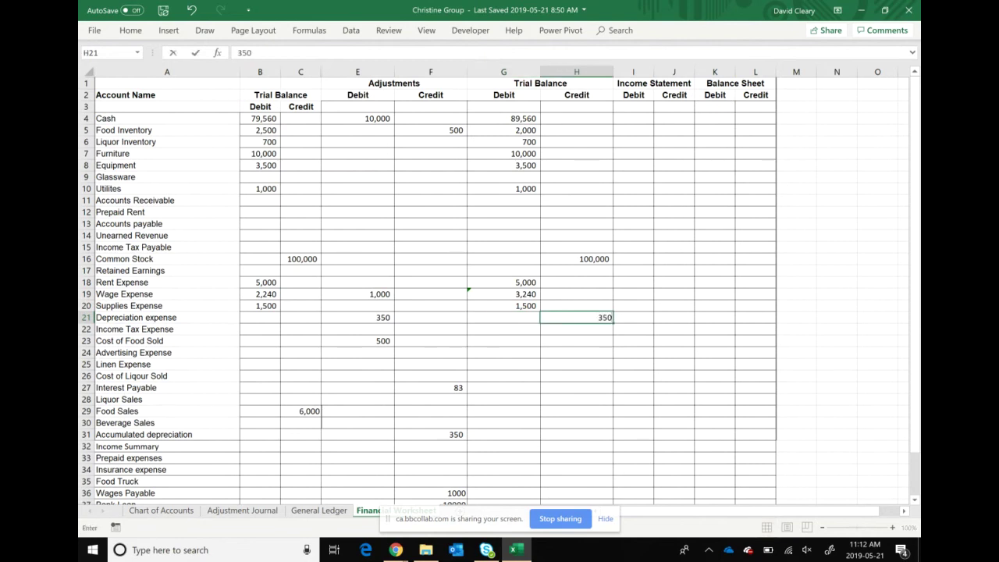
key(Return)
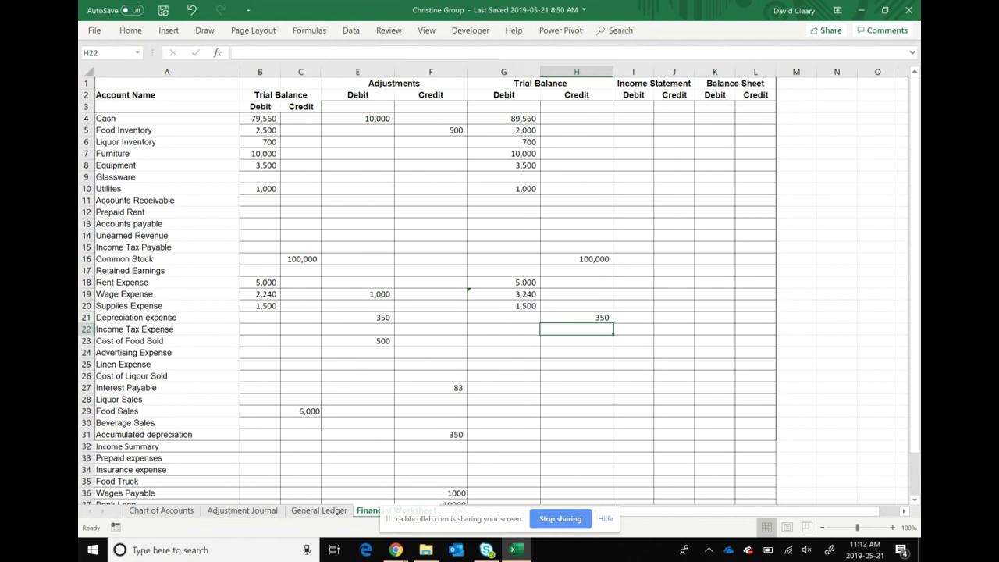
click(577, 340)
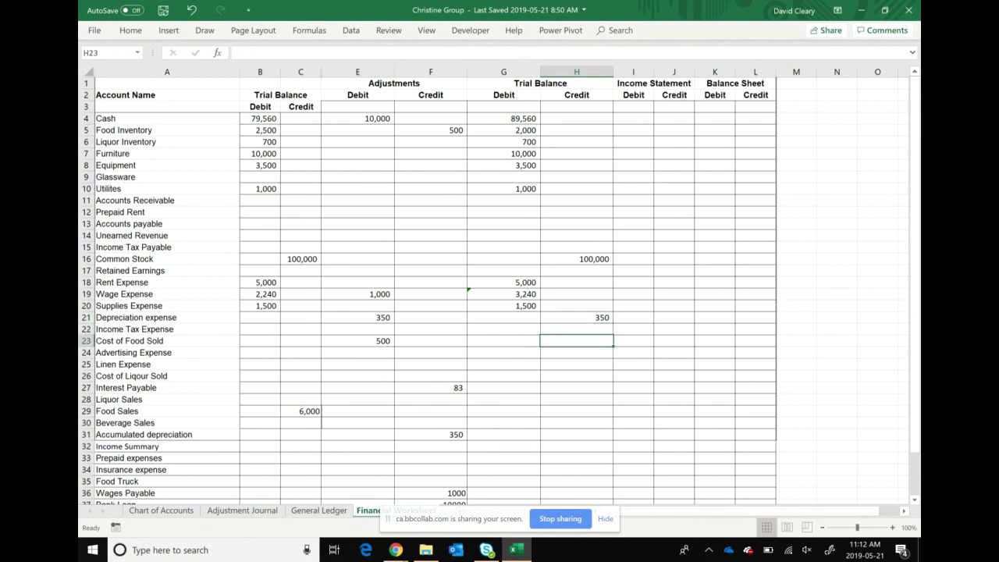
text(=)
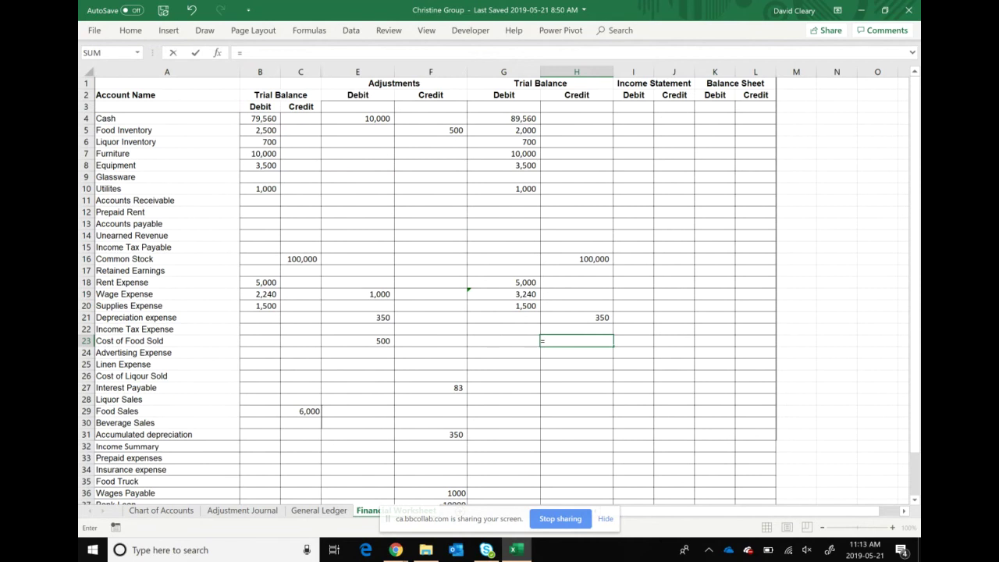
key(BackSpace)
- Enter 350 as the Depreciation expense debit in G21 and clear the misplaced credit from H21
click(503, 317)
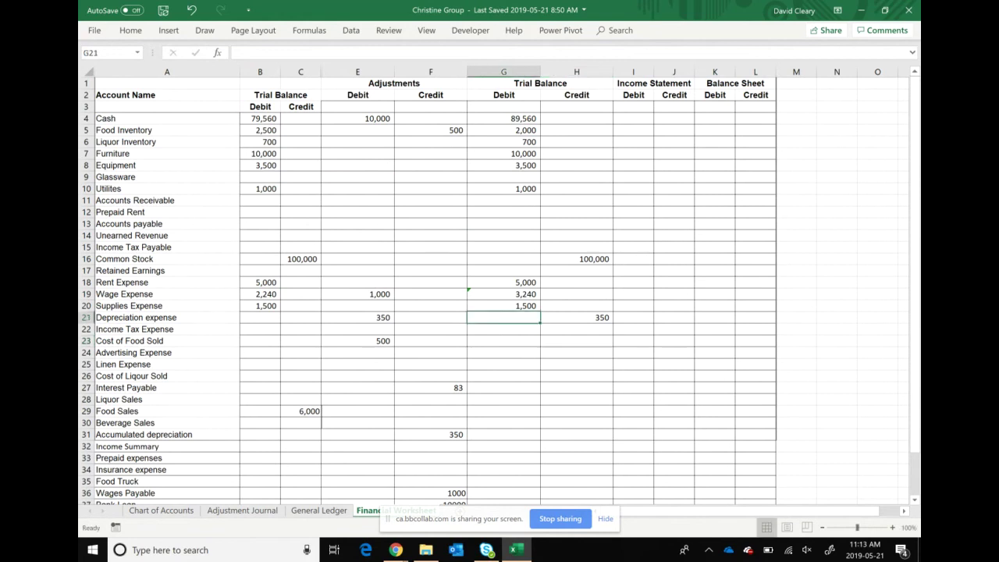
text(350)
key(Tab)
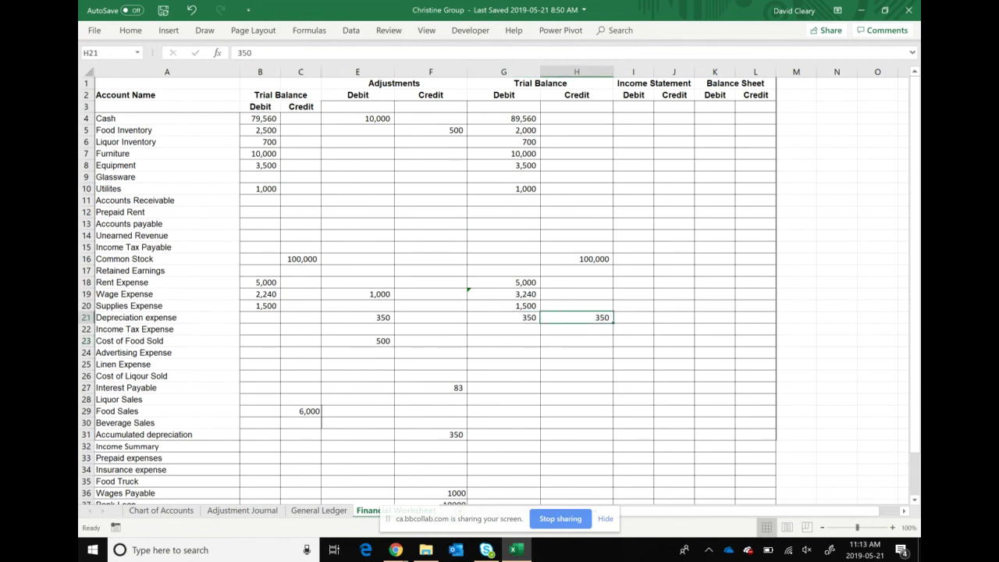
key(Tab)
key(Left)
key(Delete)
- Enter 500 as the Cost of Food Sold debit in G23 of the adjusted Trial Balance
click(503, 340)
text(500)
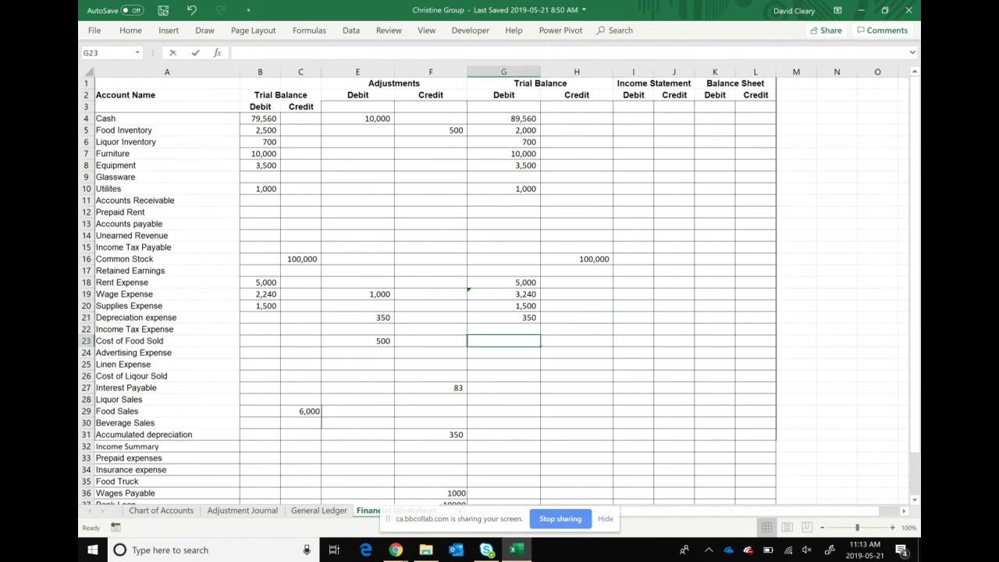
key(Return)
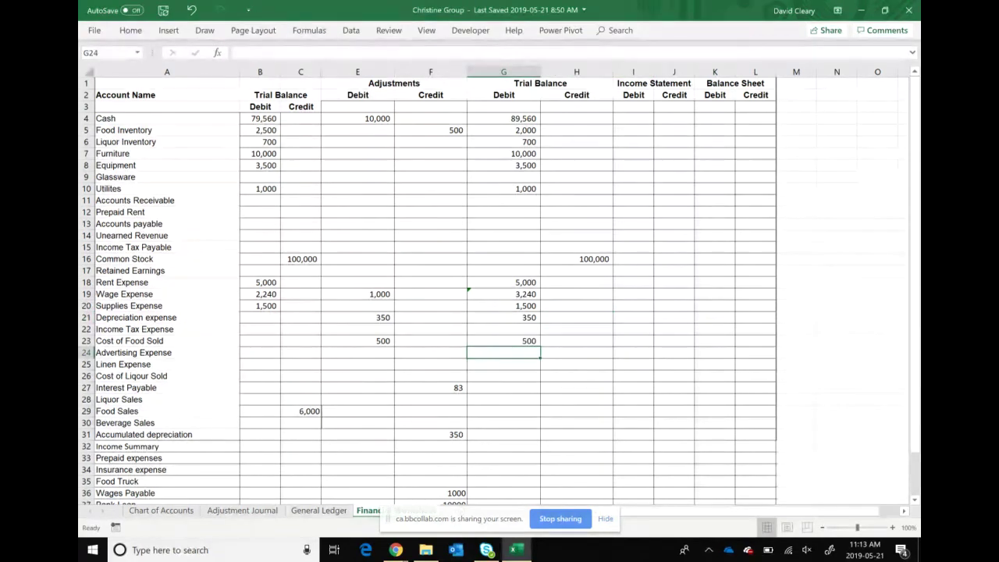
- Enter 83 as the Interest Payable credit in H27 of the adjusted Trial Balance
click(430, 387)
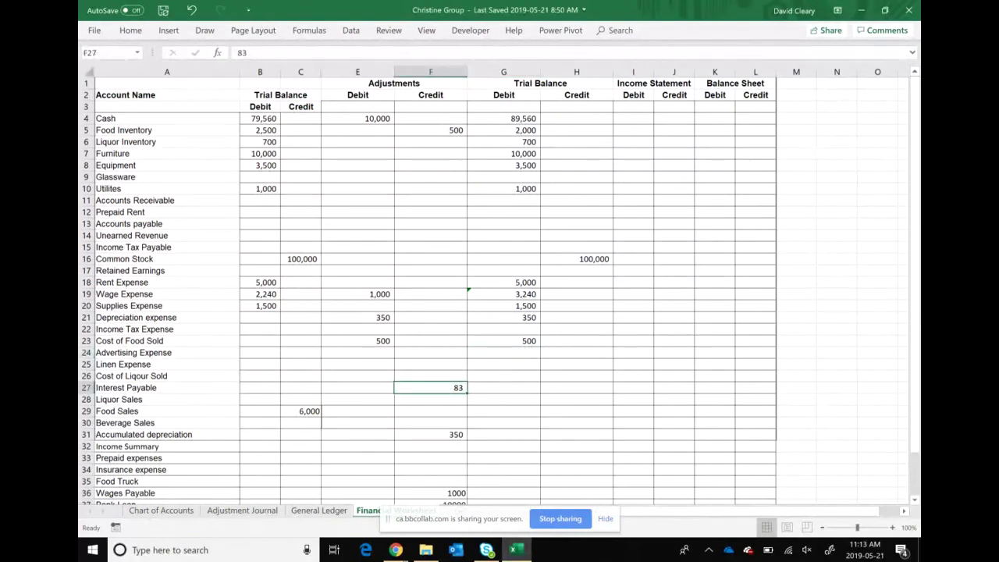
click(504, 387)
click(576, 387)
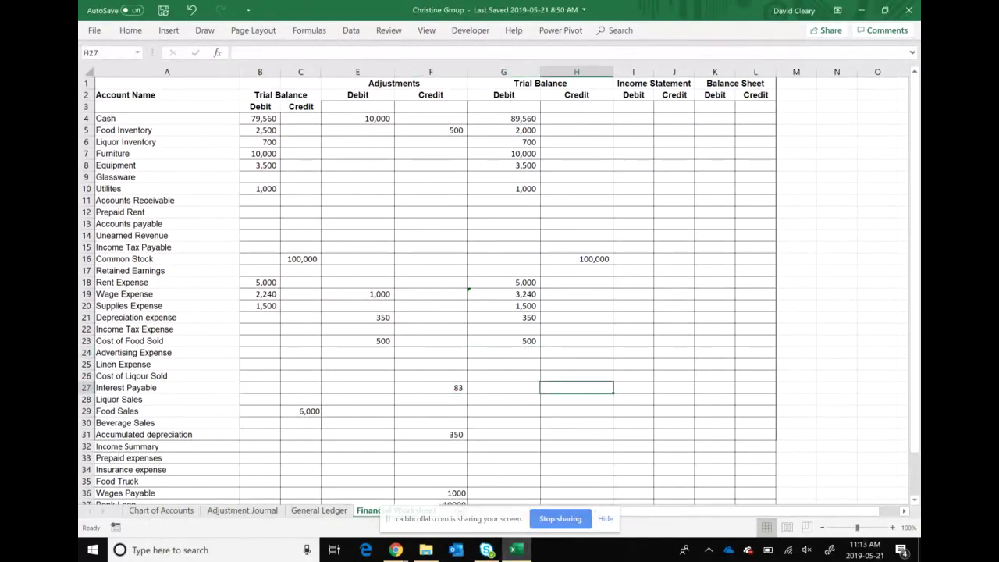
text(83)
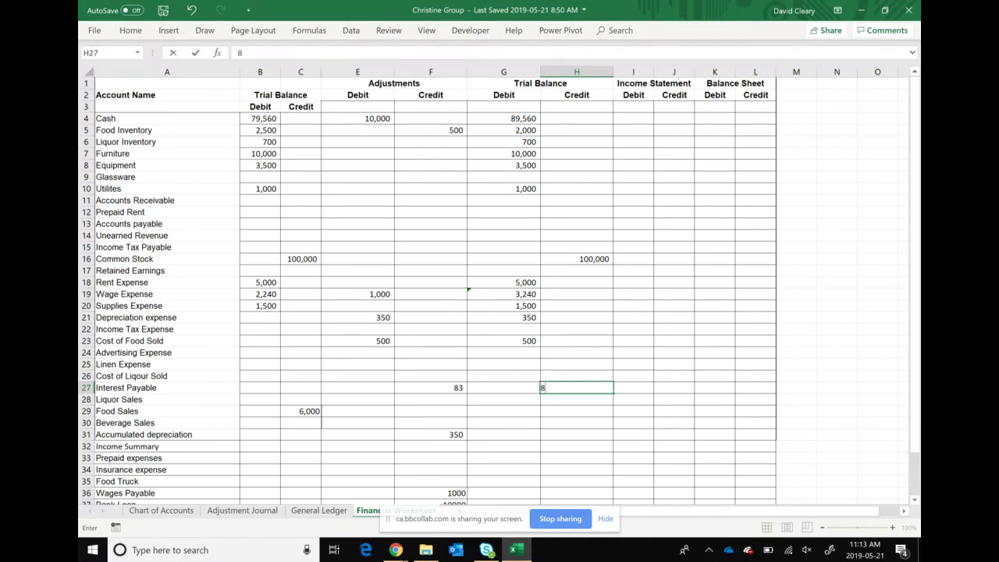
key(Return)
key(Return)
- Carry the Food Sales credit into H29 of the adjusted Trial Balance with =C29
click(503, 411)
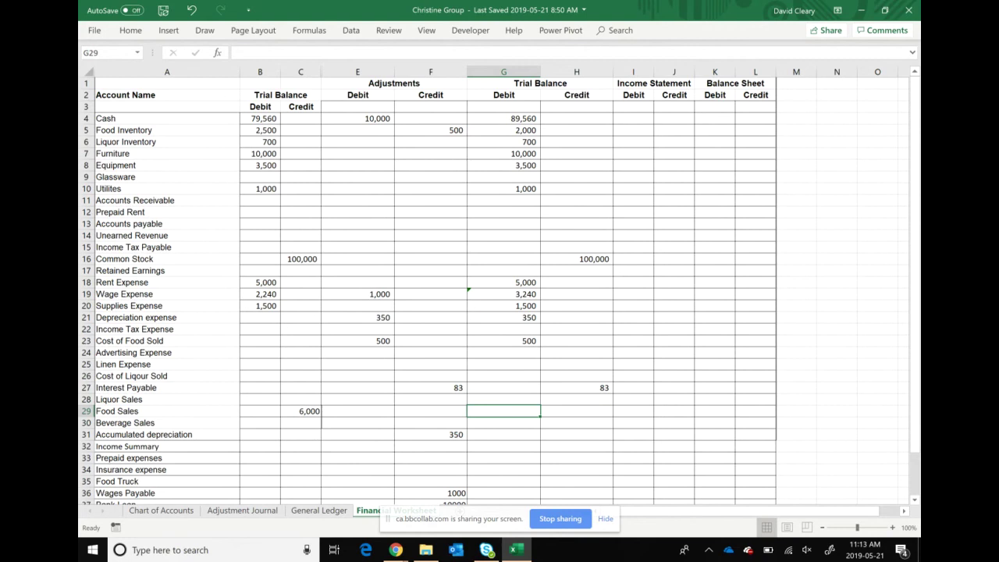
click(577, 410)
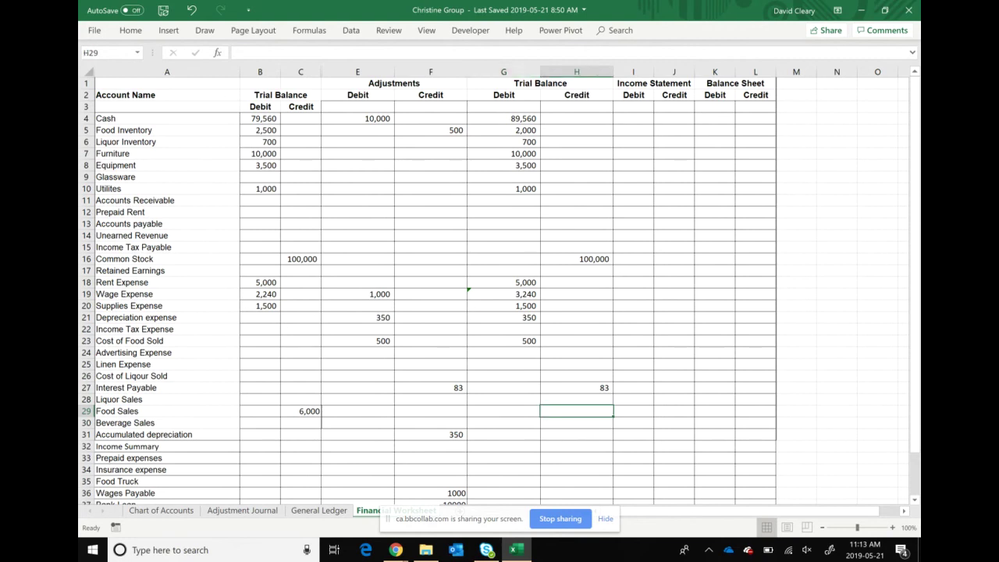
text(=)
click(305, 411)
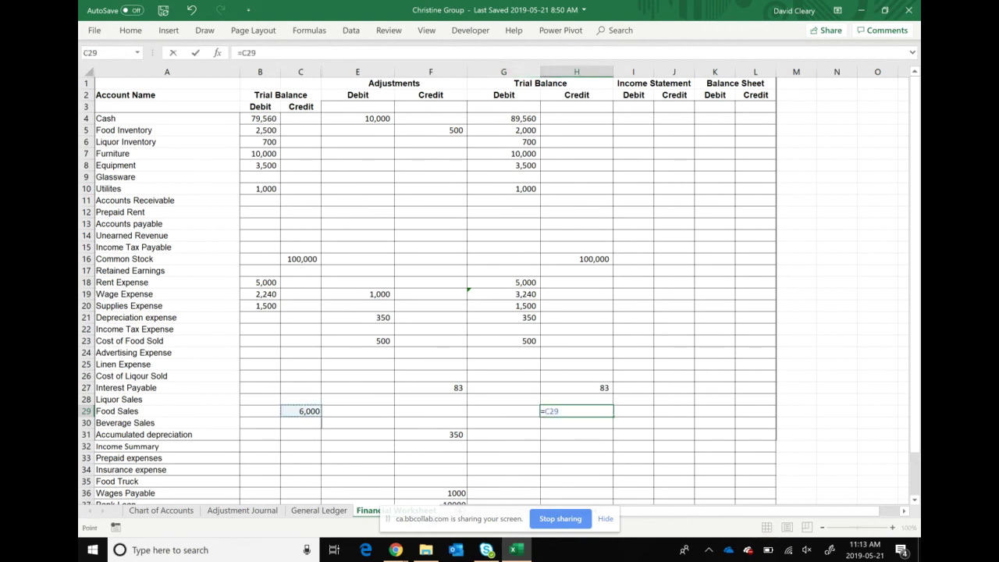
key(Return)
- Carry the Accumulated depreciation credit adjustment into H31 of the adjusted Trial Balance with =F31
click(576, 434)
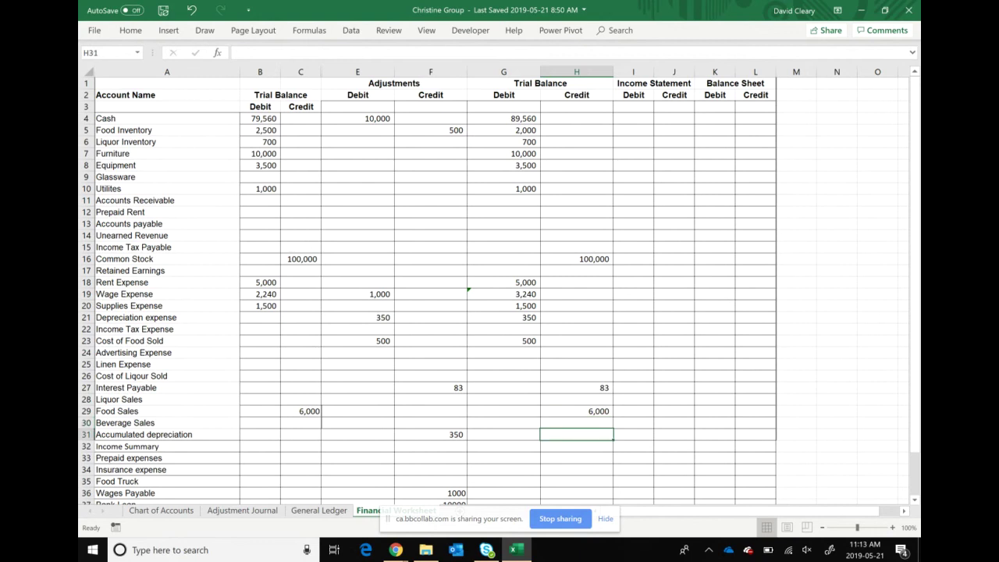
text(=)
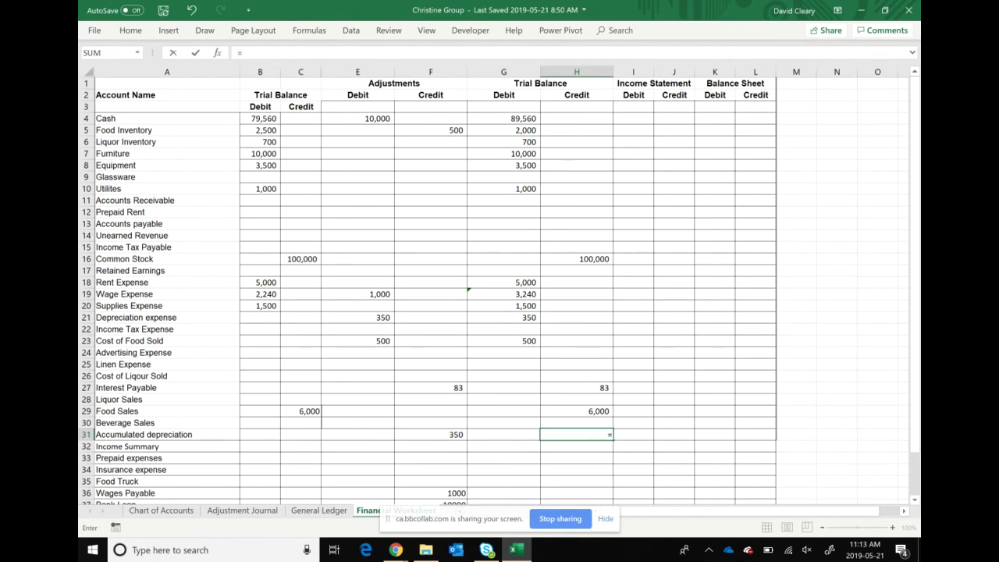
key(Left)
key(Left)
key(Return)
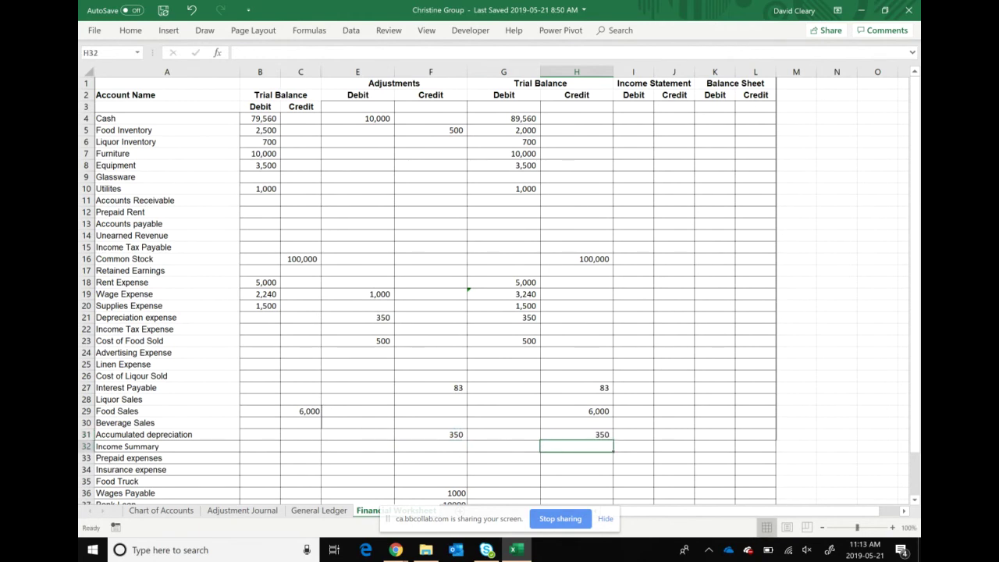
- Enter 1000 as the Wages Payable credit in H36 and 10000 as the Bank Loan credit in H37 of the adjusted Trial Balance
scroll(429, 289, down, 2)
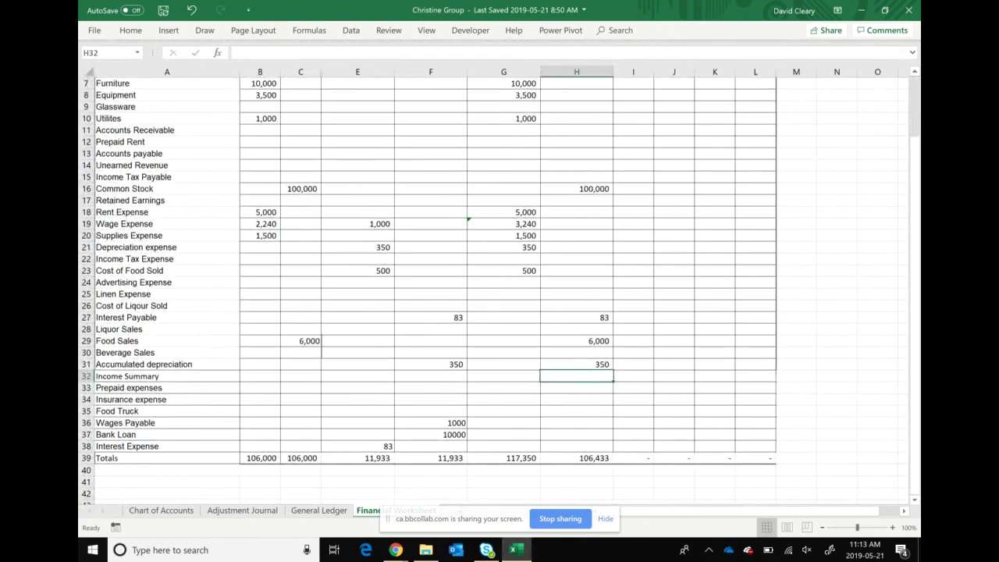
drag(430, 399, 259, 446)
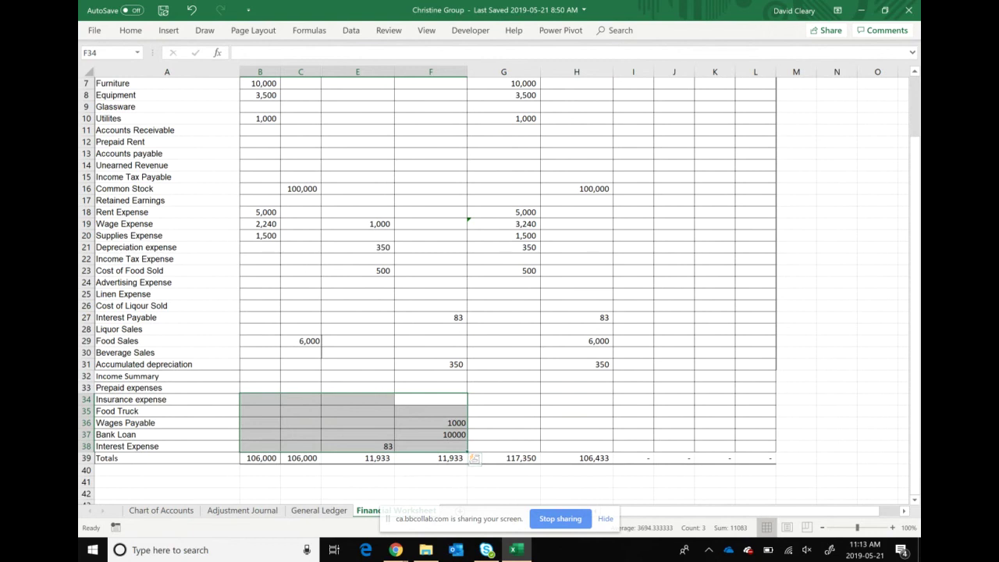
click(576, 422)
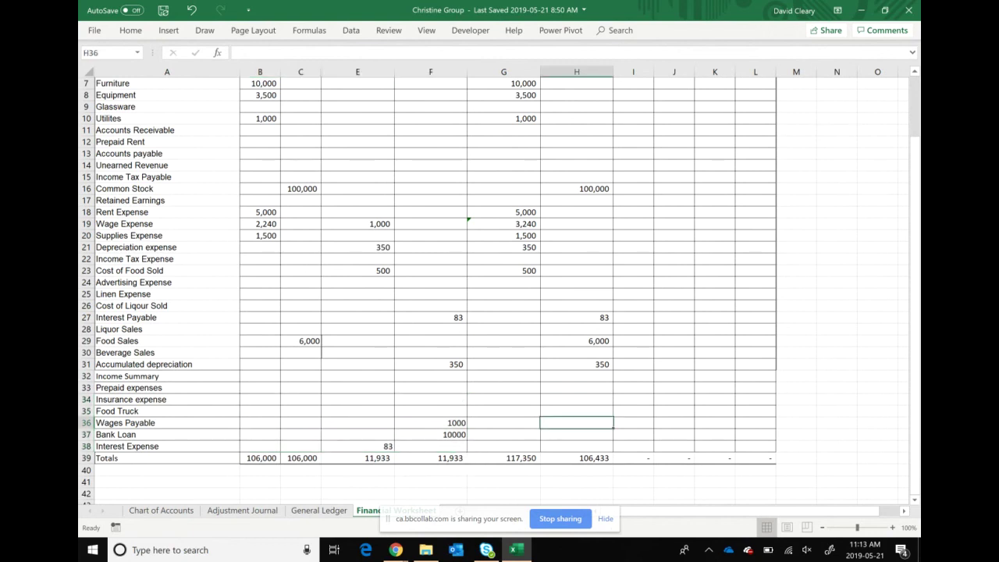
text(1000)
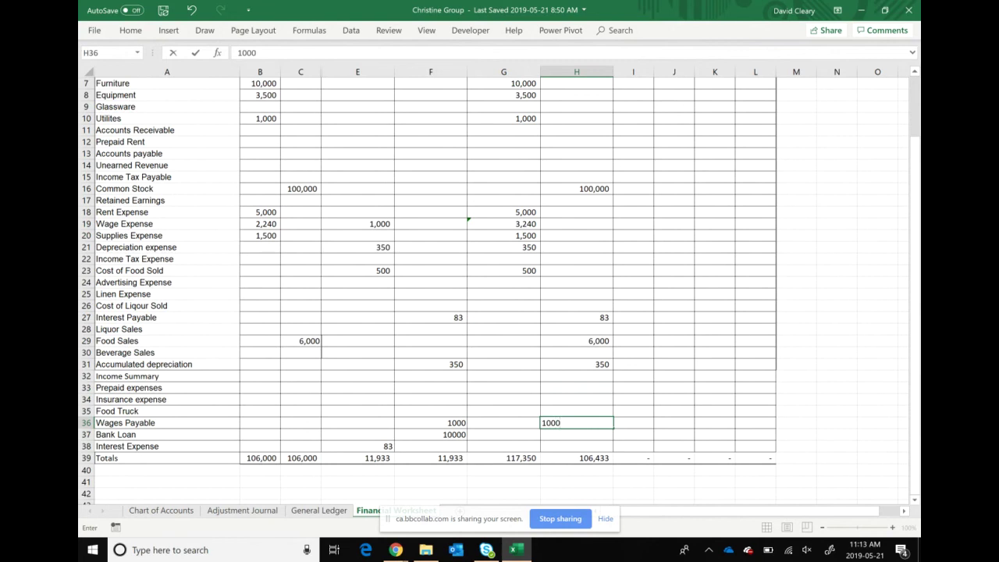
key(Return)
text(100)
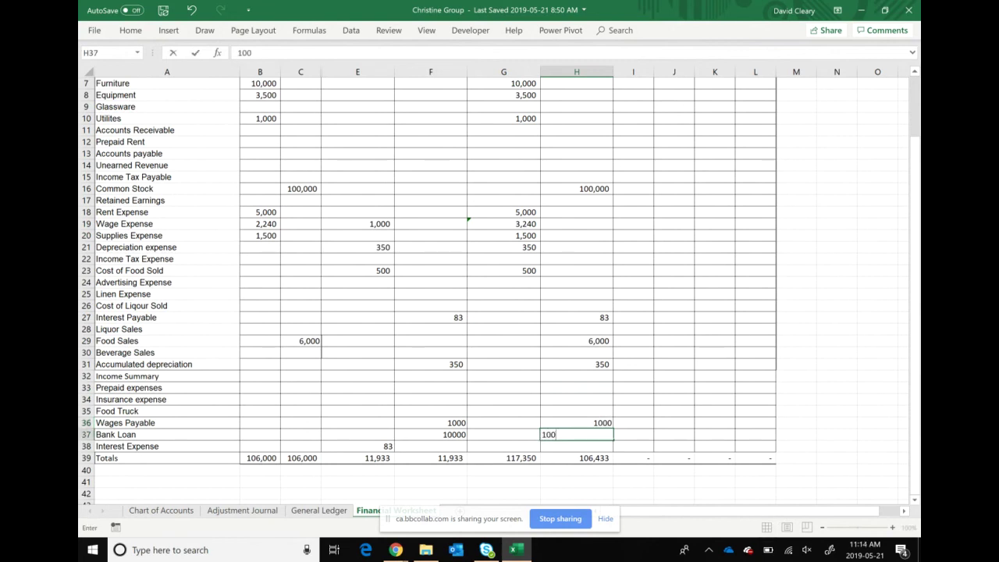
text(00)
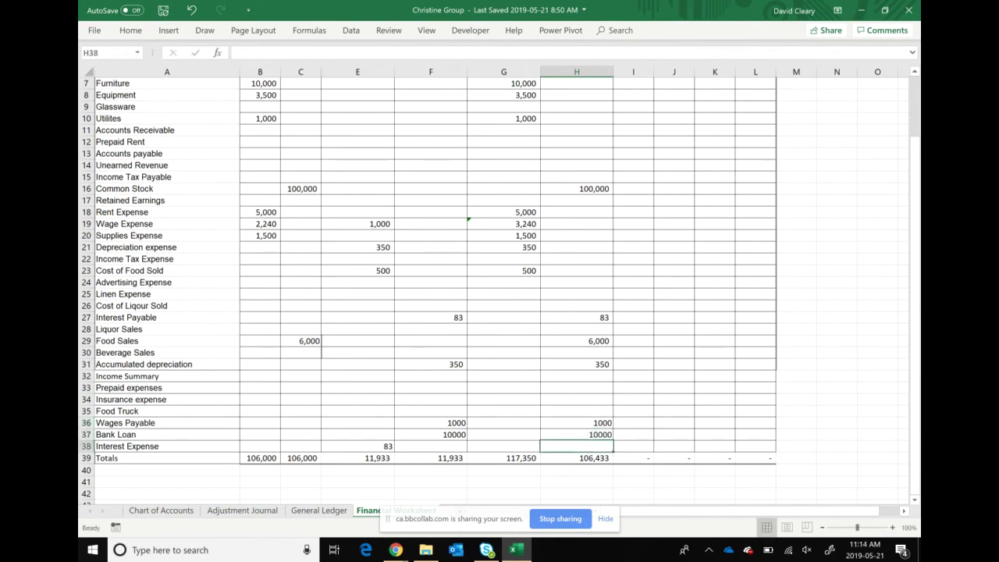
- Enter 83 as the Interest Expense debit in G38 of the adjusted Trial Balance
click(503, 445)
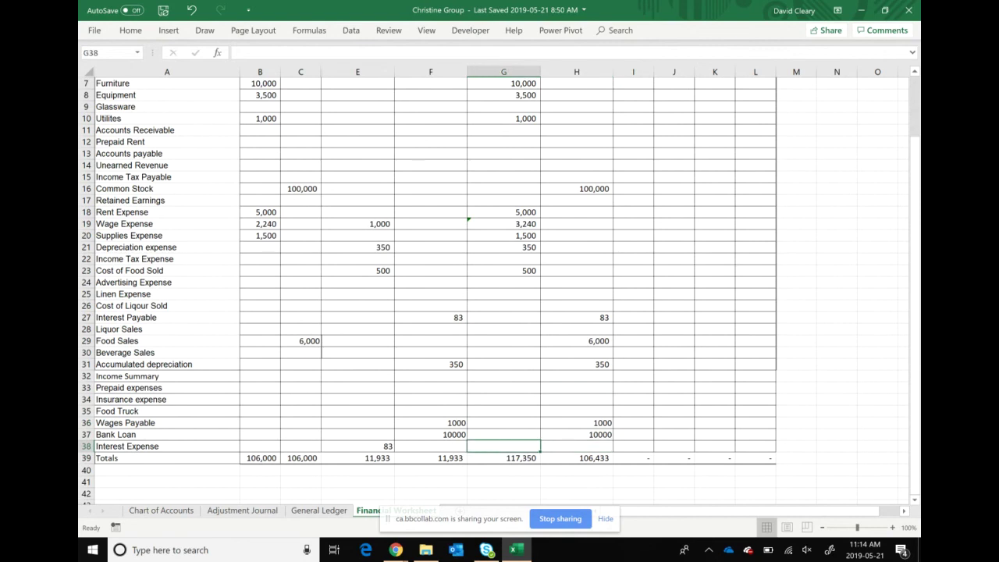
text(83)
key(Return)
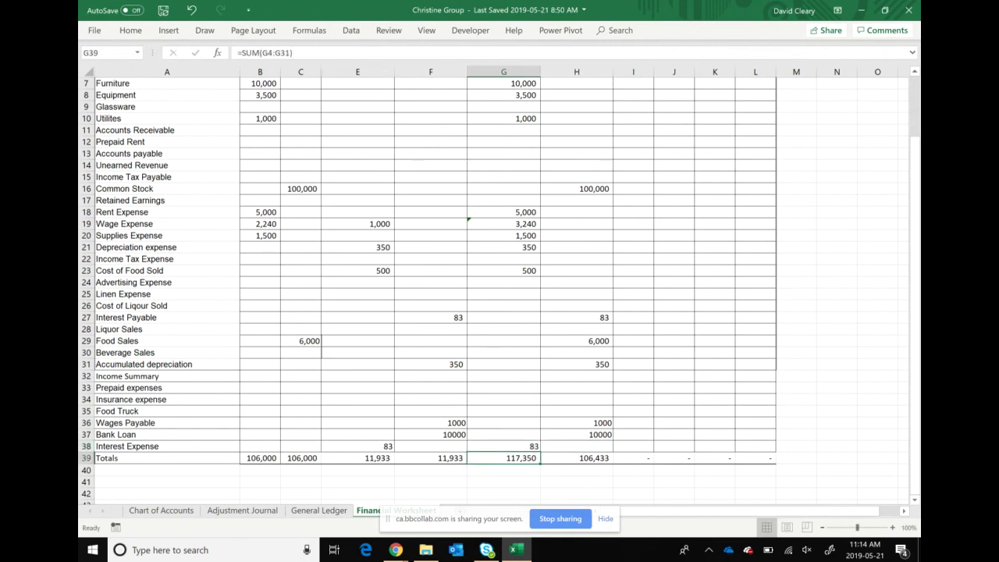
- Extend the adjusted Trial Balance totals in G39 and H39 to sum rows 4 through 38
click(286, 52)
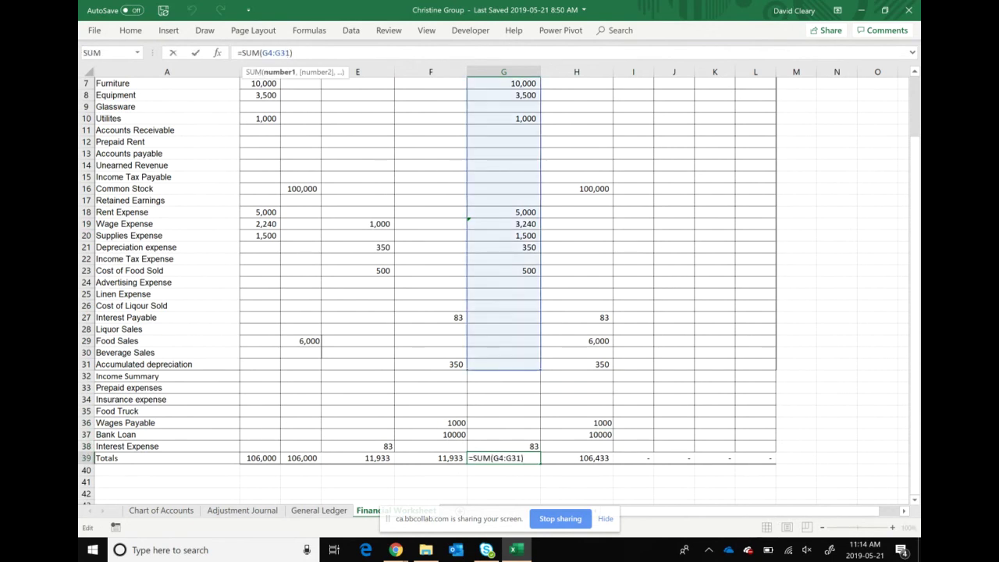
drag(540, 370, 540, 451)
key(Return)
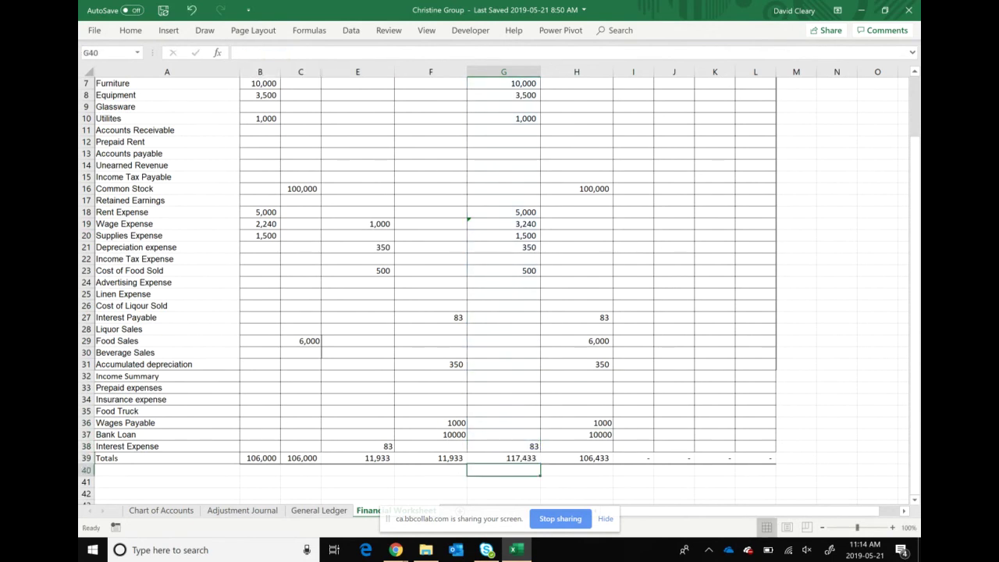
click(577, 458)
click(263, 52)
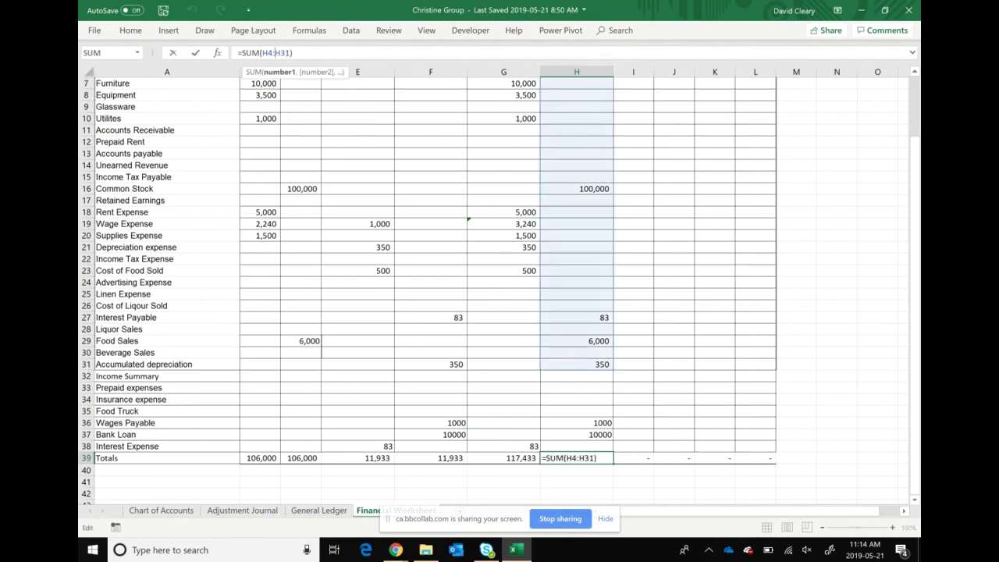
drag(613, 370, 613, 452)
key(Return)
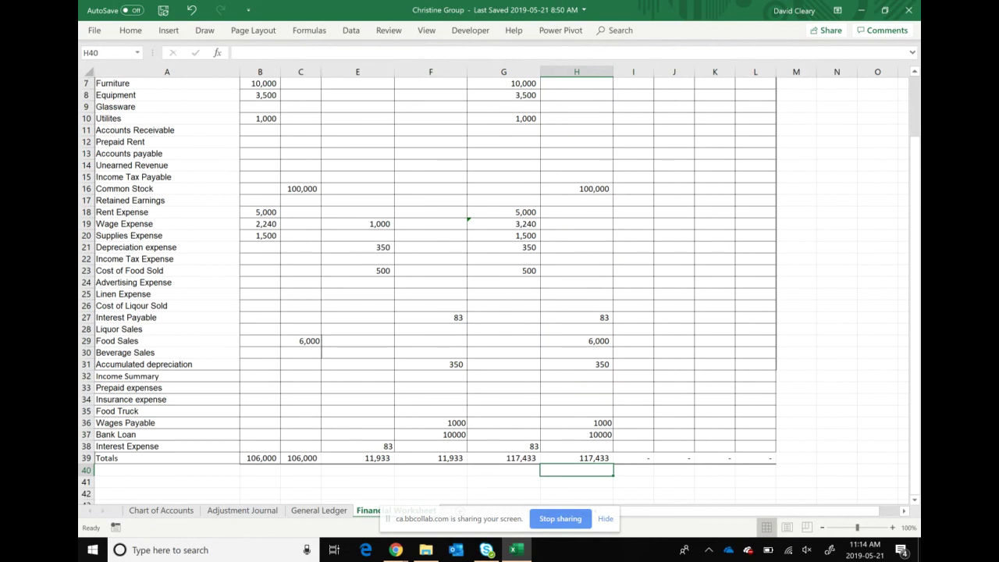
- Review the adjusted Trial Balance debits of the asset accounts from Cash down to Glassware in column G
scroll(499, 289, up, 2)
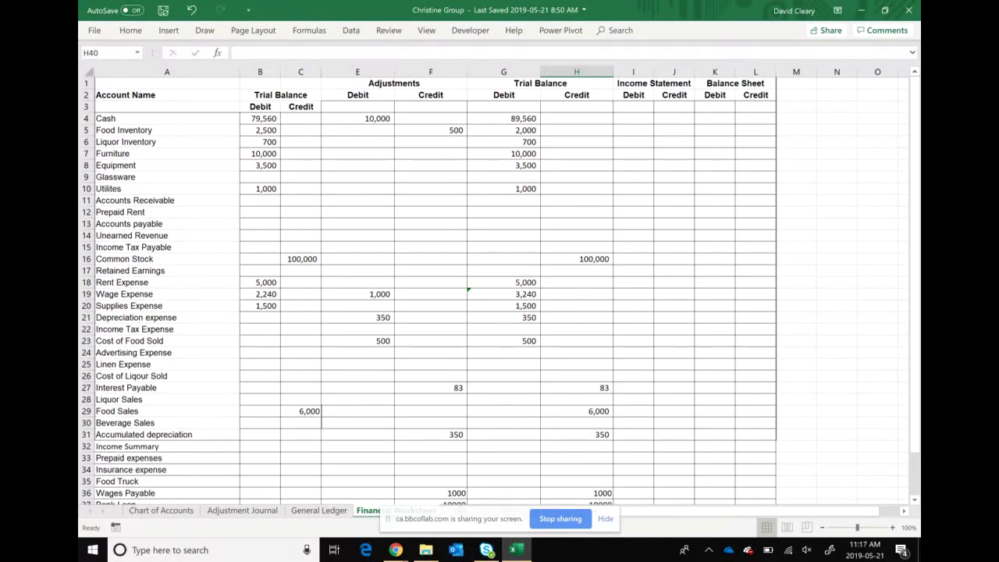
click(503, 106)
key(Down)
key(Down)
key(Down)
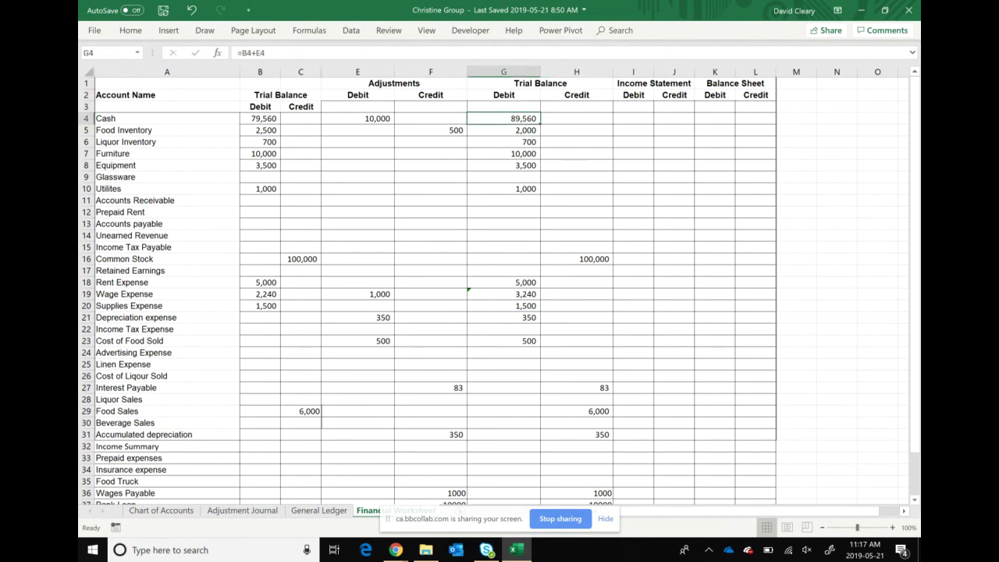
key(Down)
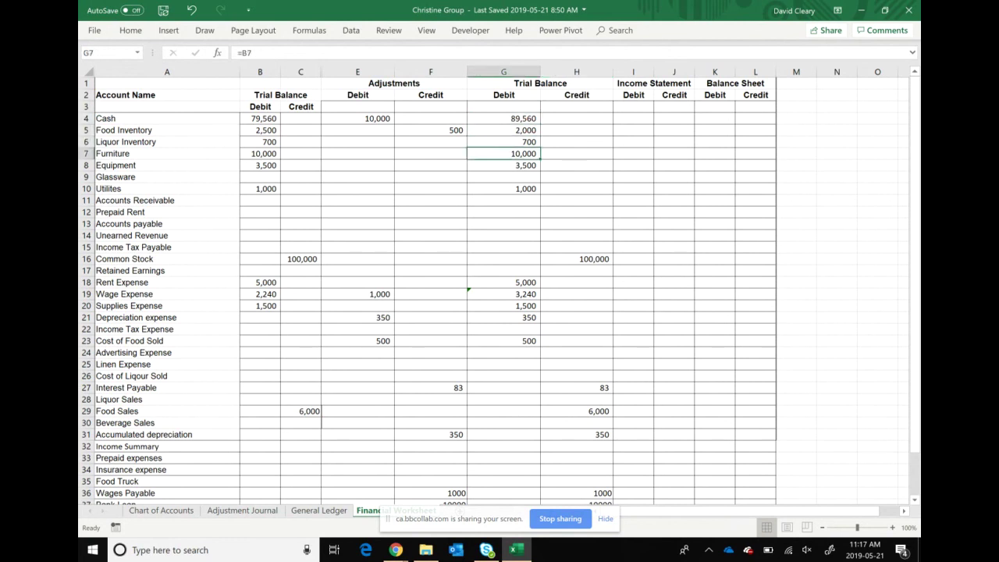
key(Down)
key(Down)
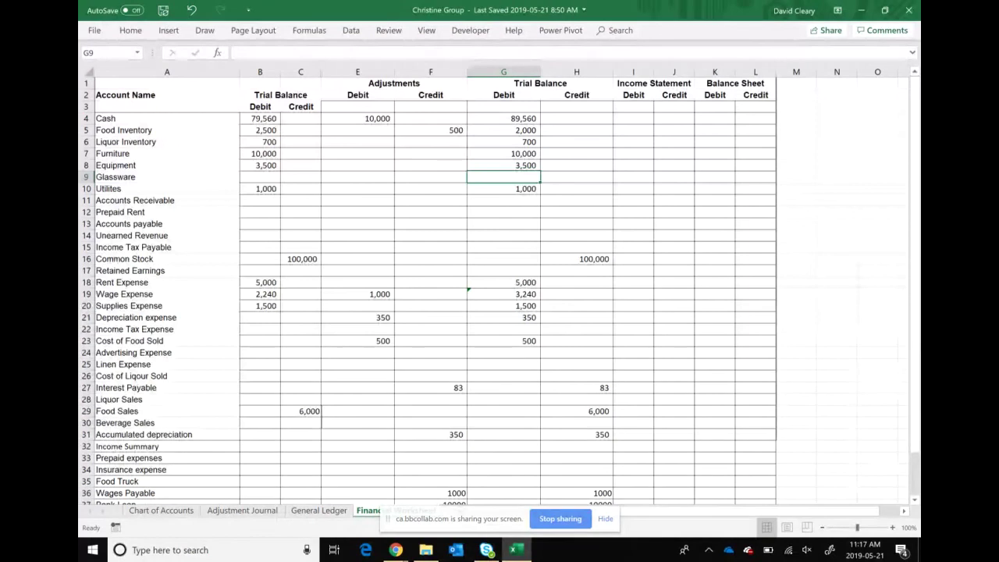
- Copy the adjusted Trial Balance debits in G3:G8, covering Cash through Equipment
key(Up)
key(Up)
key(Up)
key(Up)
key(Up)
key(Up)
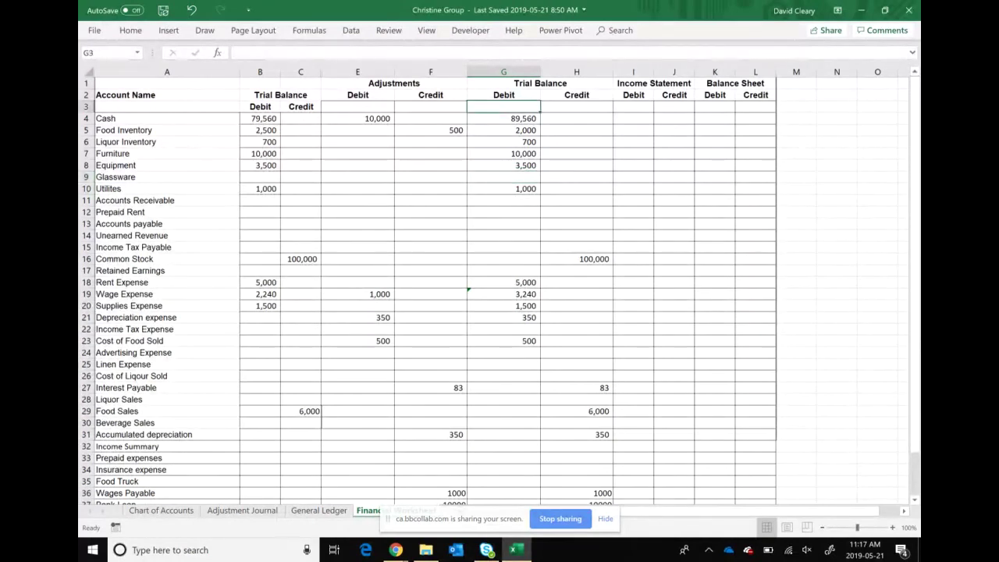
key(shift+Down)
key(shift+Down)
key(shift+Down)
key(shift+Down)
key(shift+Down)
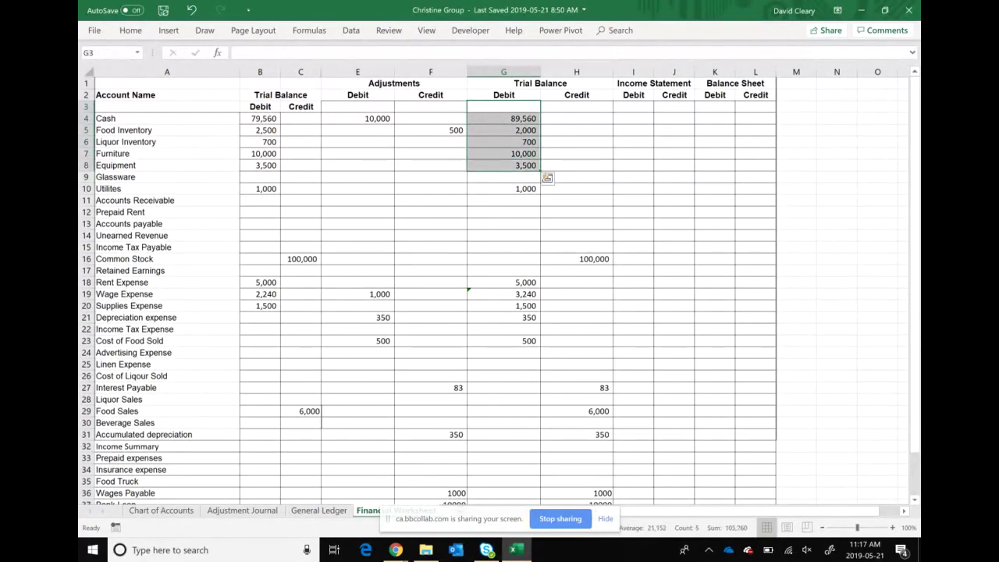
key(ctrl+c)
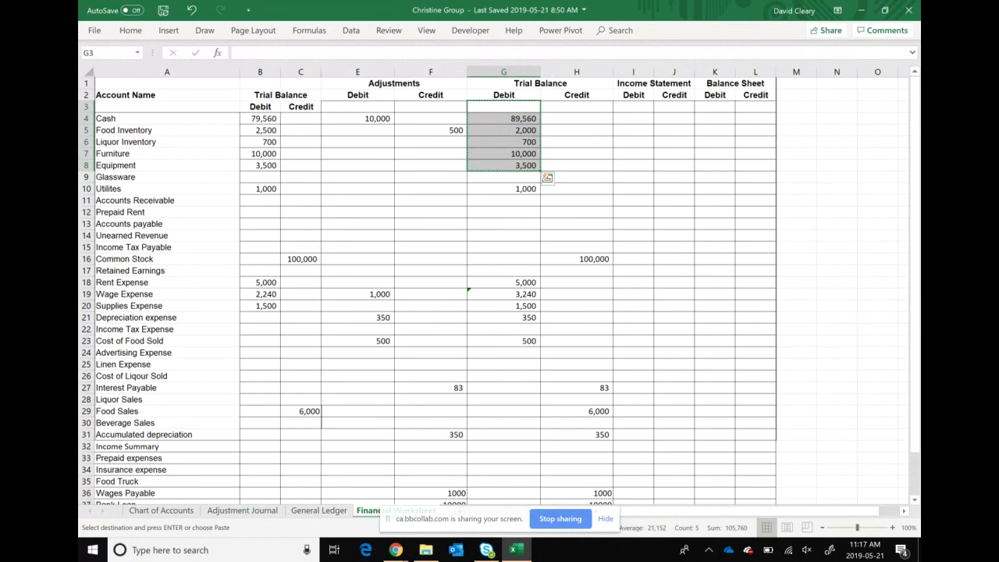
- Paste the copied asset balances as values into the Balance Sheet debit column starting at K3
click(633, 106)
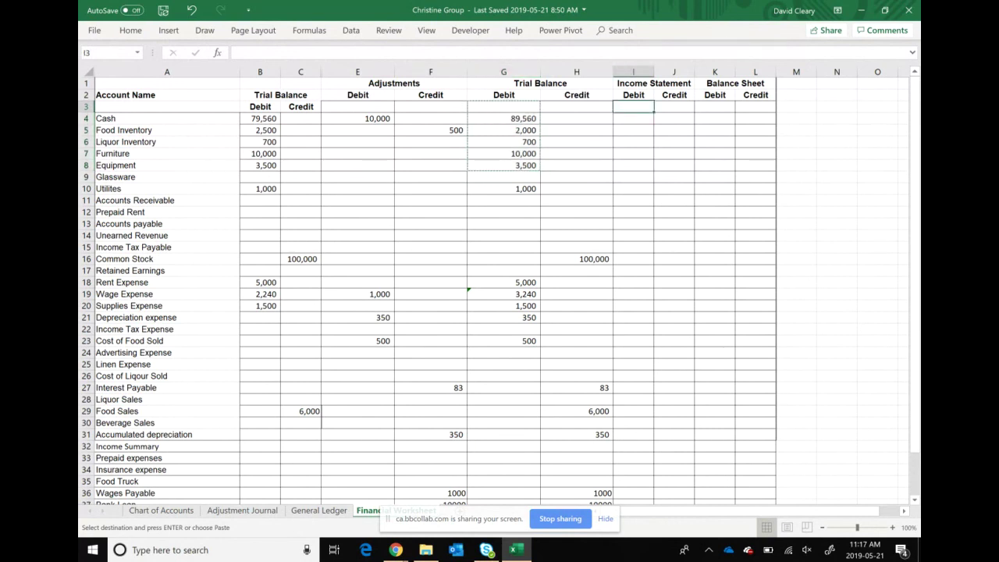
click(714, 106)
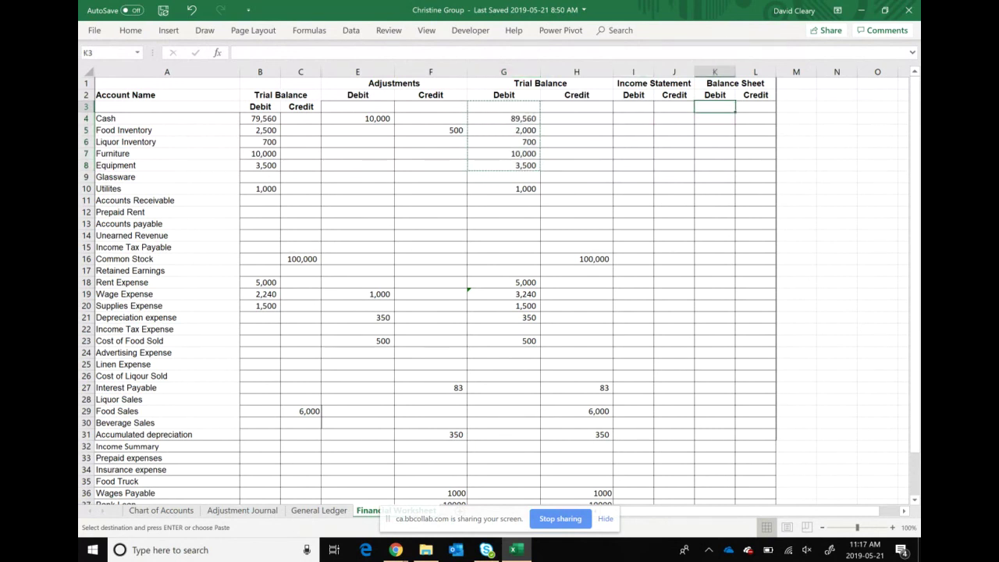
key(ctrl+v)
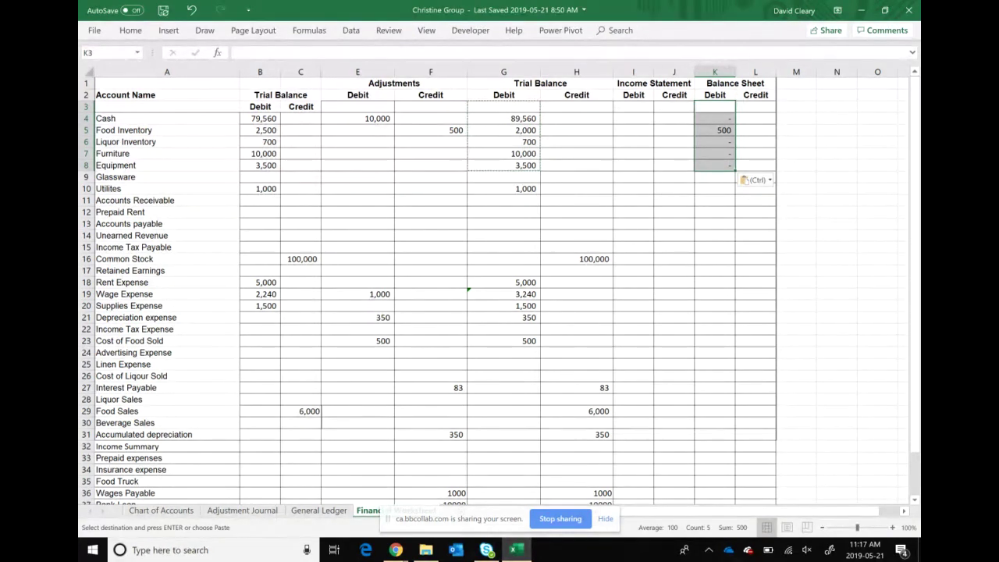
right_click(707, 109)
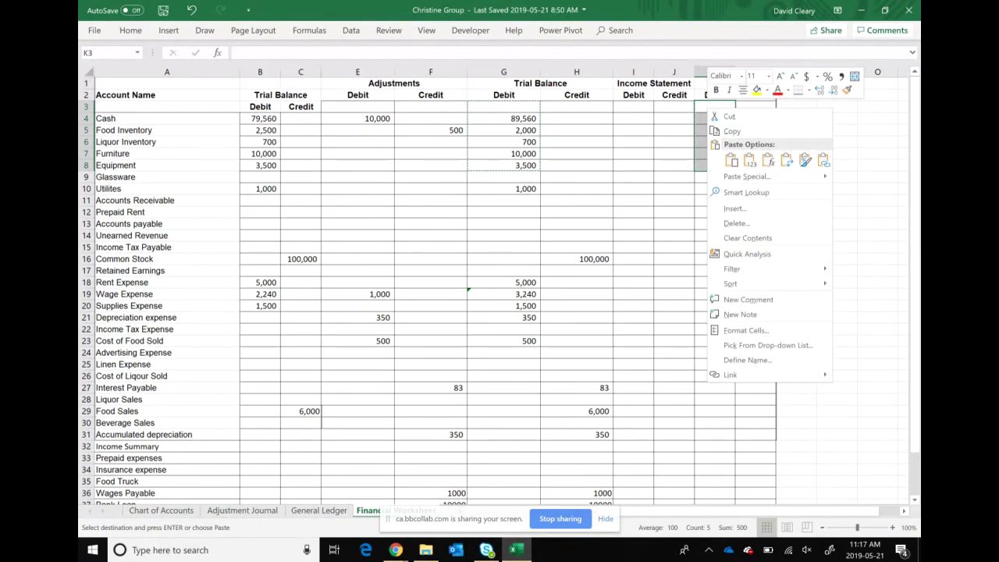
click(749, 159)
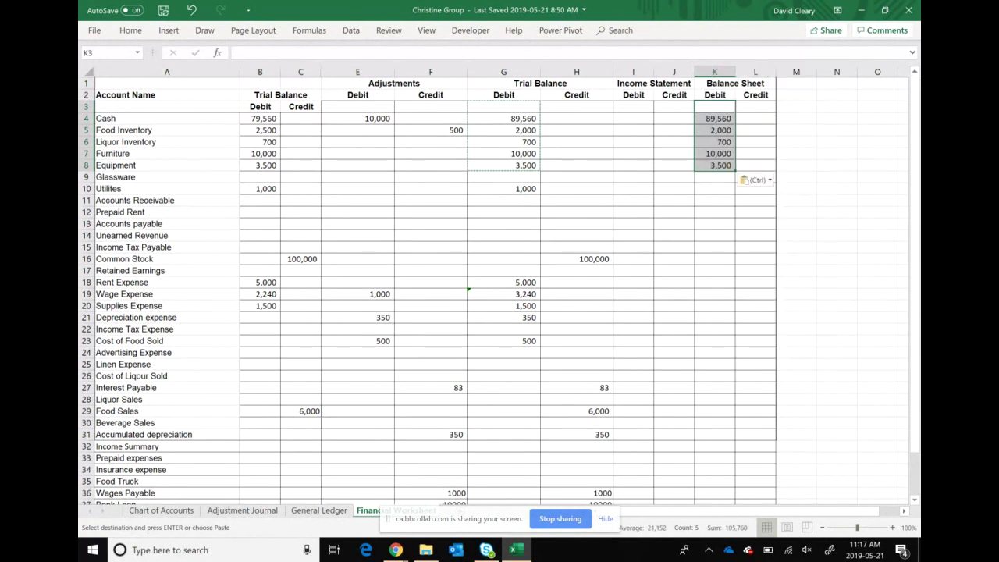
- Enter 1000 as the Utilities debit in I10 of the Income Statement
click(714, 200)
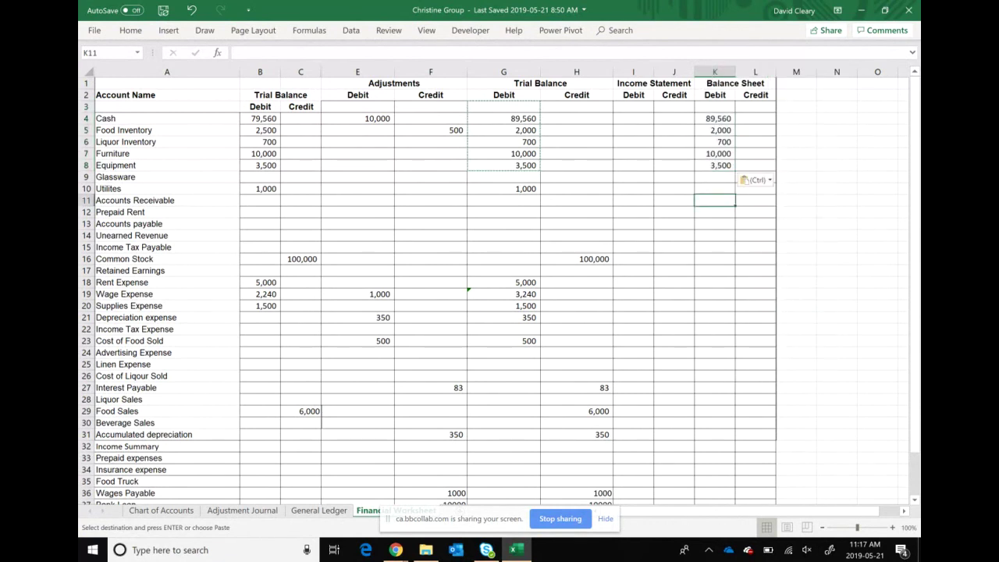
key(Up)
key(Left)
key(Left)
key(Left)
key(Left)
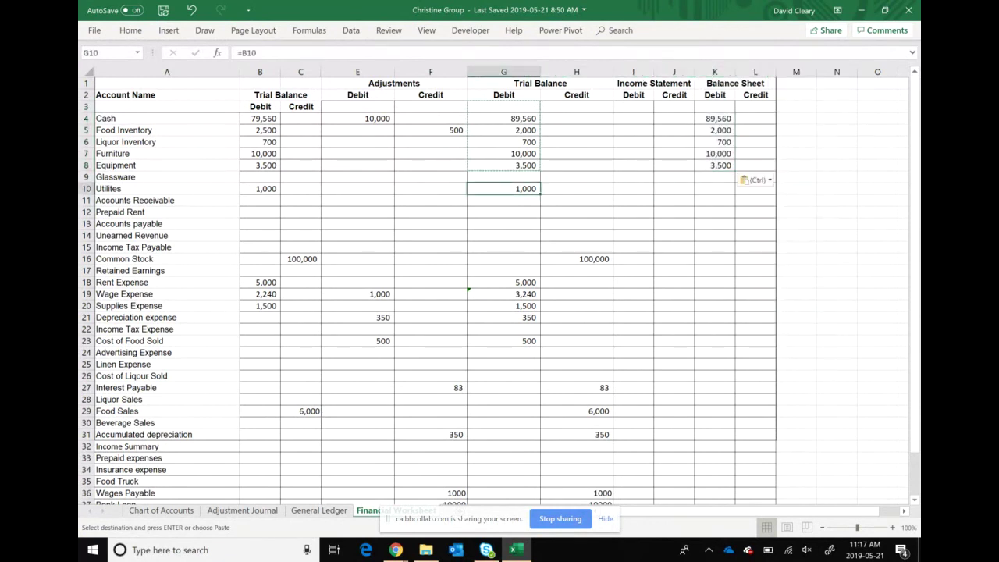
key(Right)
key(Right)
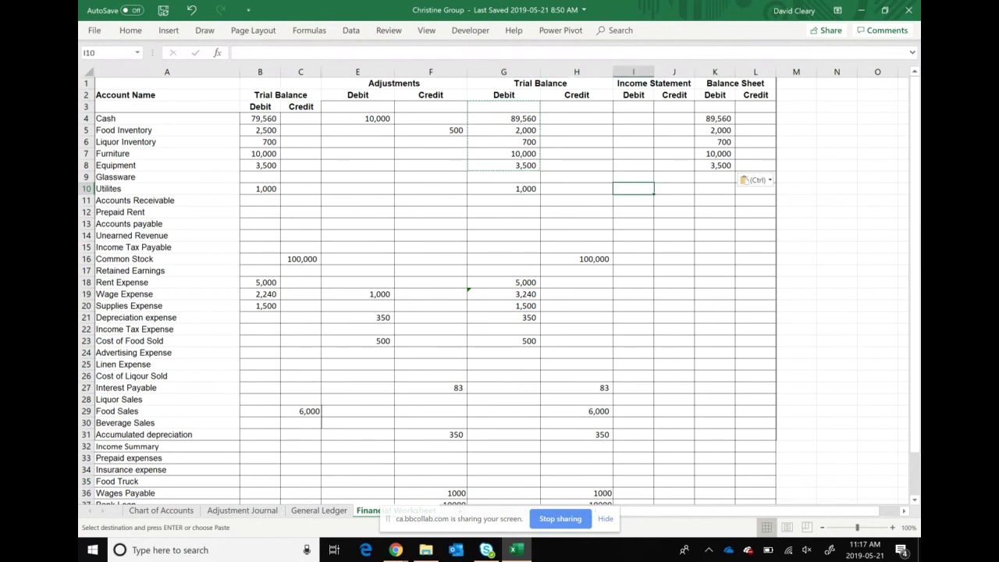
text(1000)
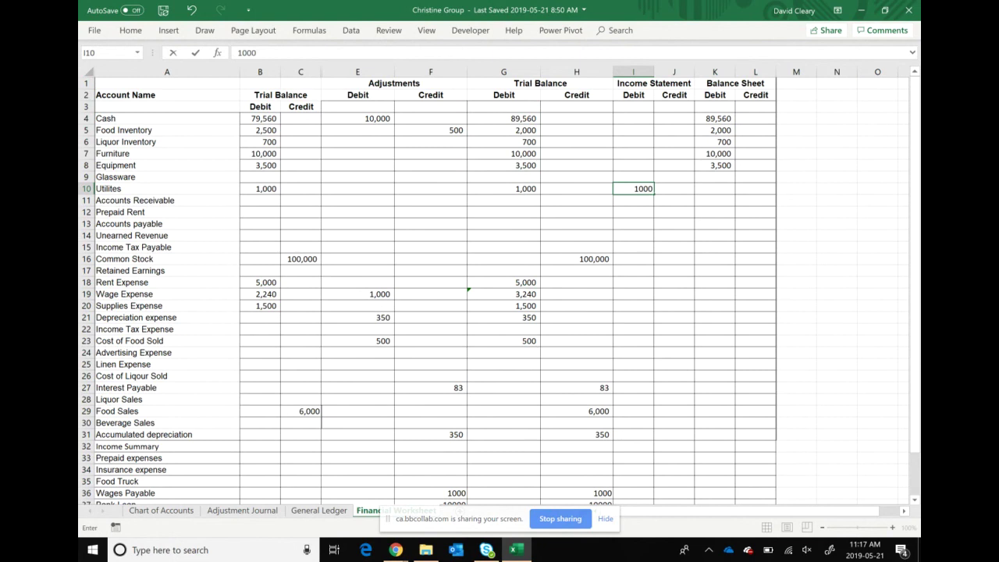
key(Return)
- Enter 100,000 as the Common Stock credit in L16 of the Balance Sheet
key(Down)
key(Down)
key(Down)
key(Down)
key(Down)
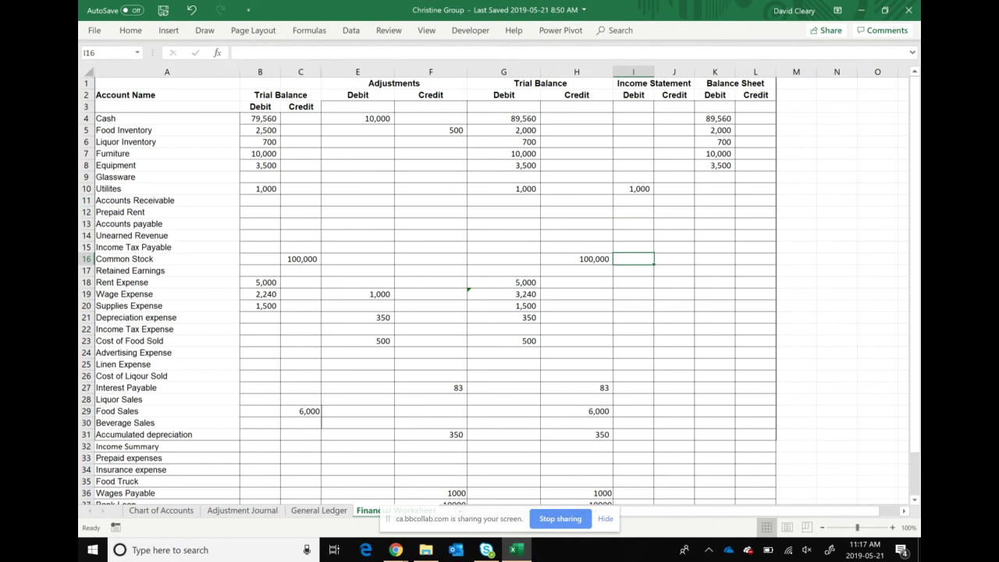
key(Right)
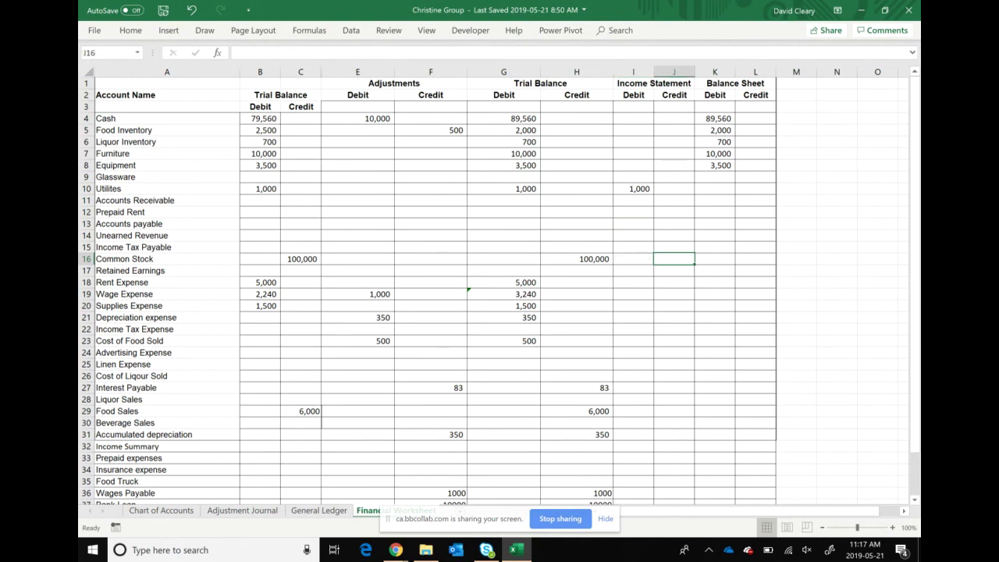
key(Right)
key(Right)
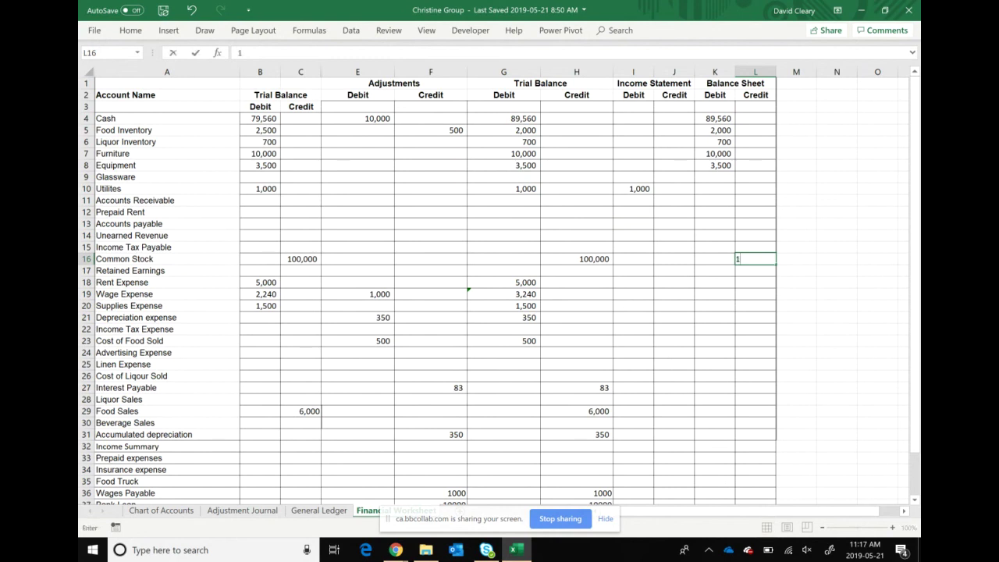
text(100,000)
key(Return)
- Copy the adjusted Trial Balance debits in G18:G23, covering Rent Expense through Cost of Food Sold
key(Down)
key(Left)
key(Left)
key(Left)
key(Left)
key(Left)
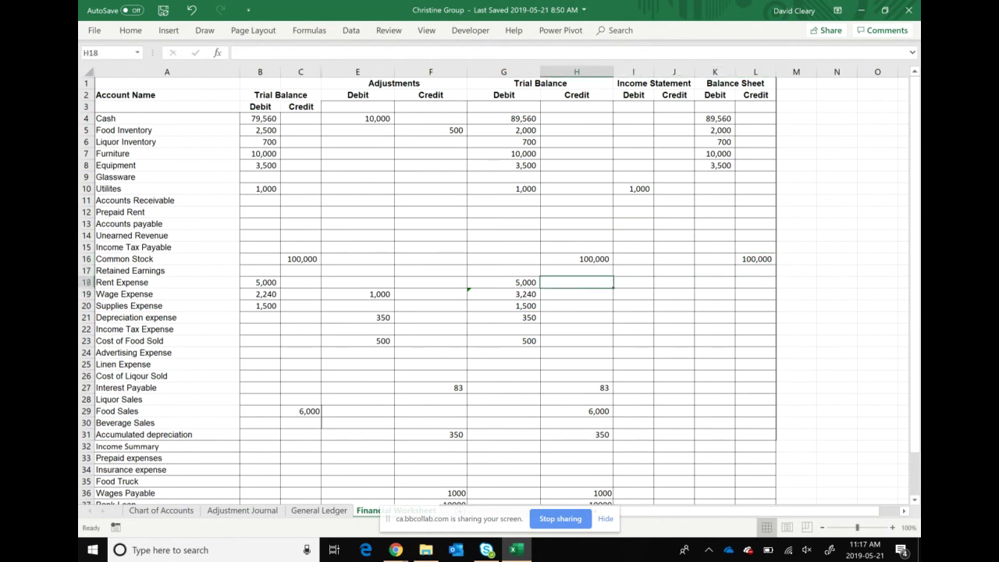
key(Down)
key(Down)
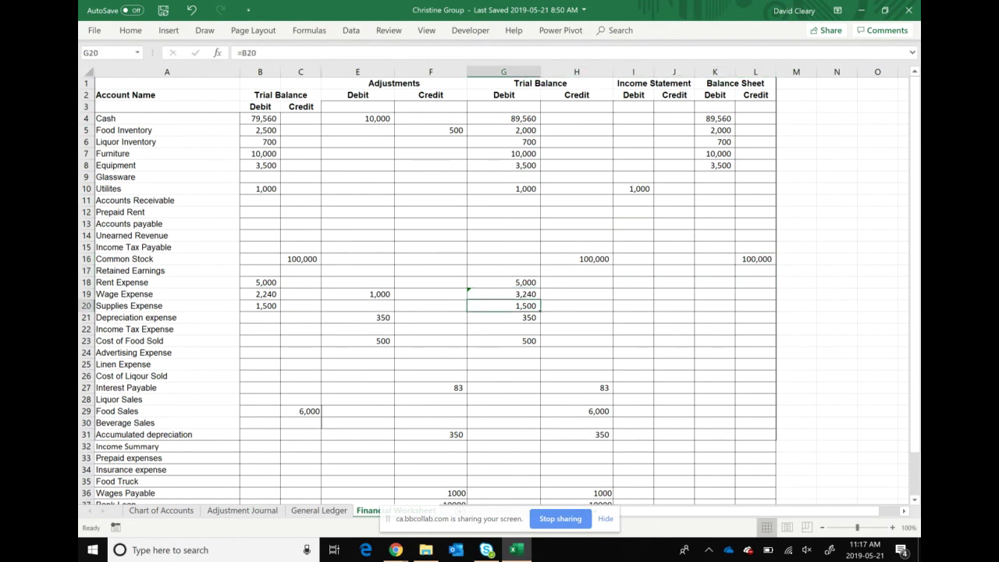
click(503, 317)
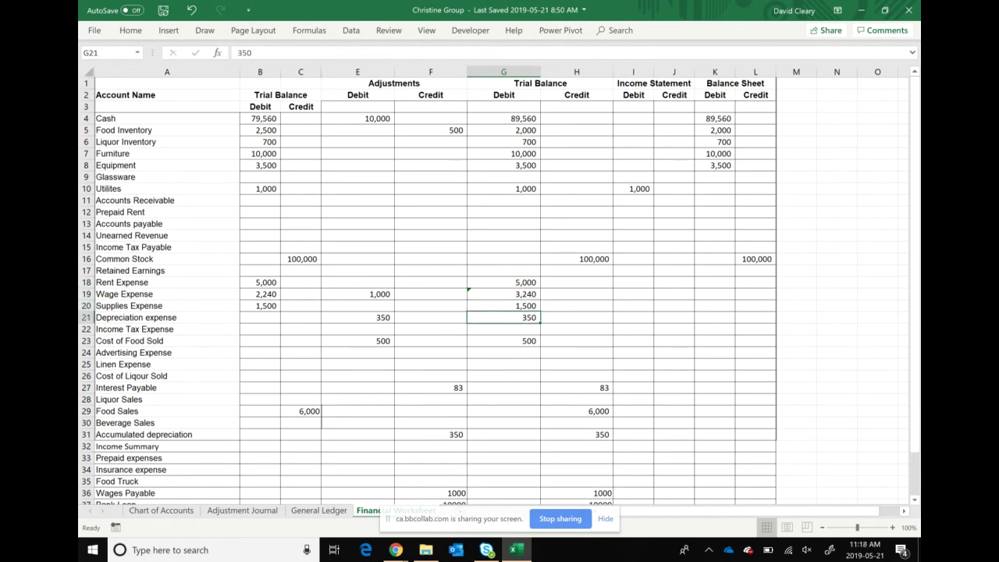
key(Down)
key(Down)
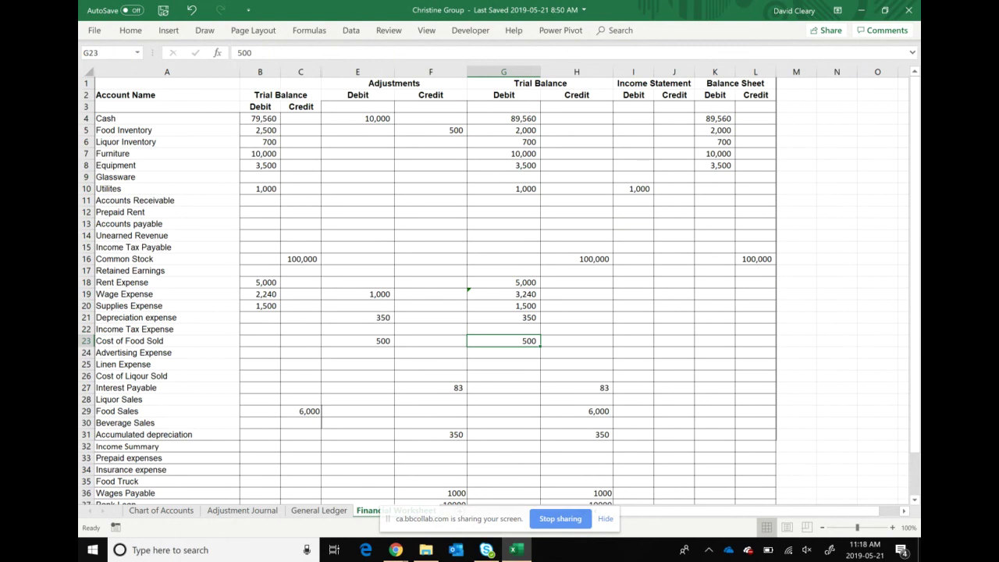
drag(503, 282, 503, 340)
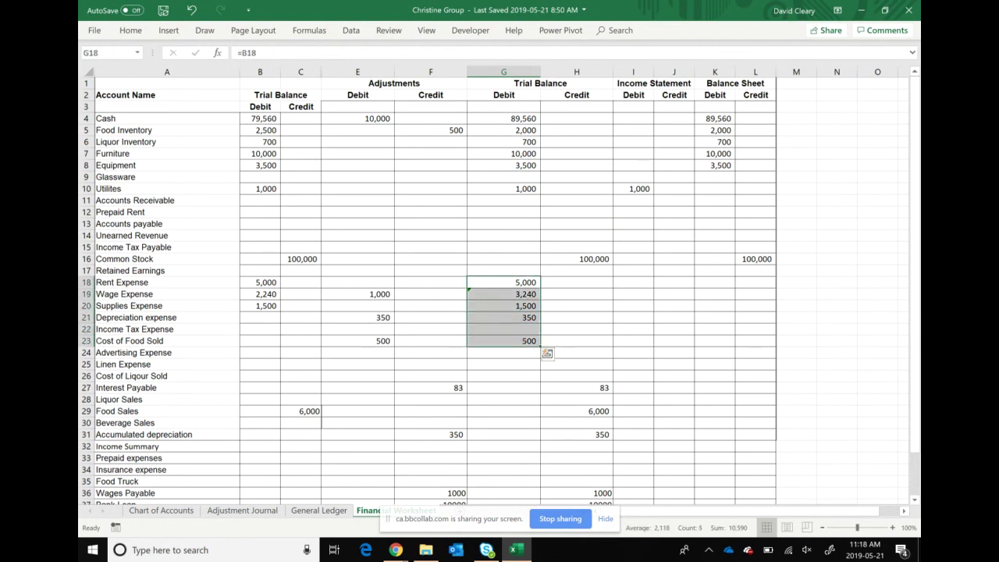
key(ctrl+c)
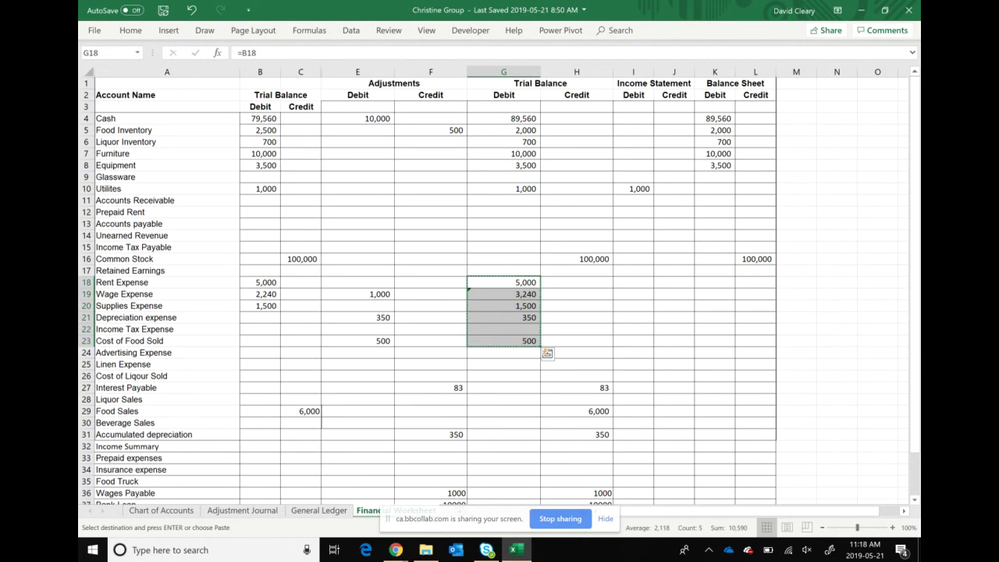
- Paste the copied expense amounts as values into the Income Statement debit column starting at I18
click(633, 282)
right_click(633, 282)
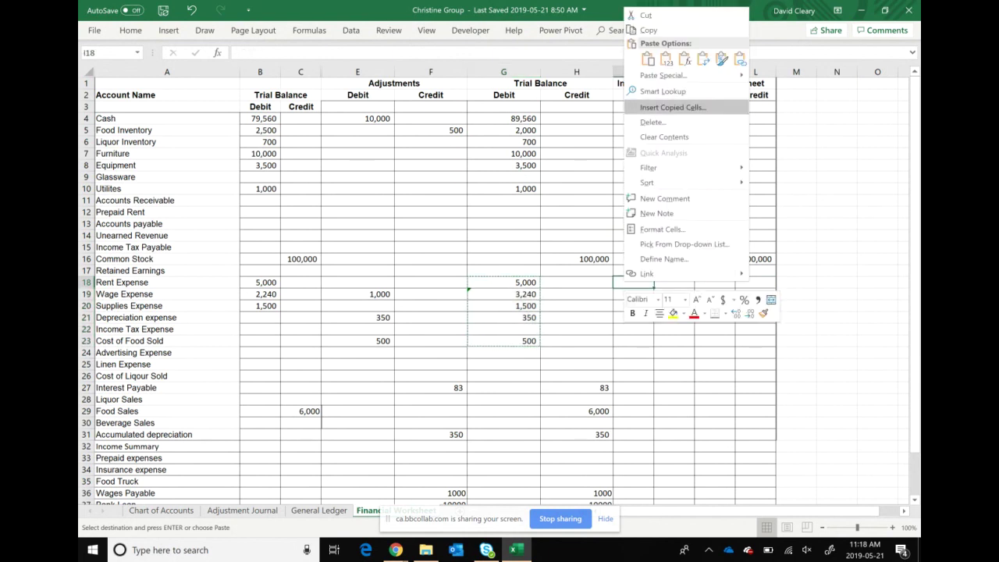
click(665, 59)
- Enter 83 as the Interest Payable credit in L27 of the Balance Sheet
scroll(500, 288, down, 2)
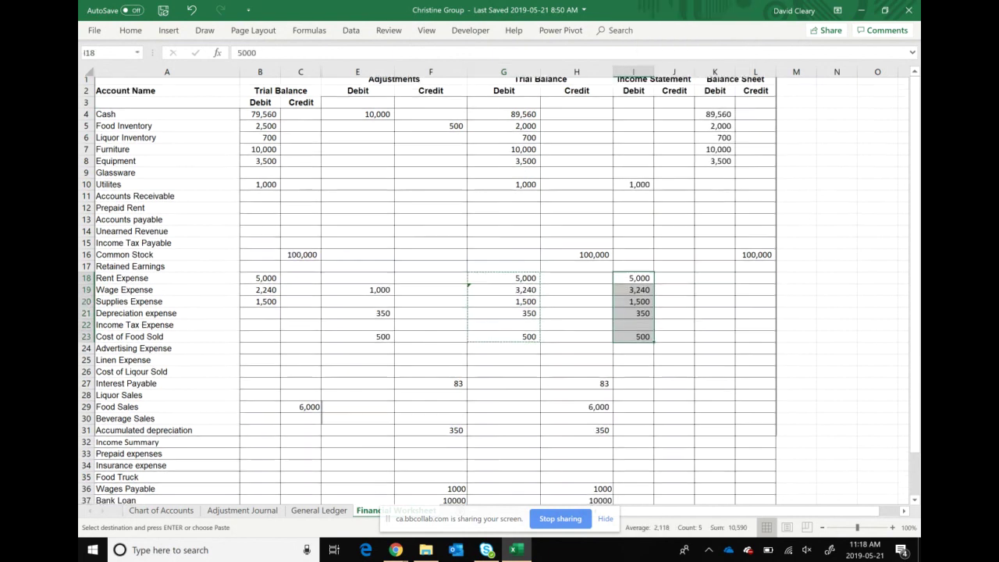
scroll(499, 289, down, 1)
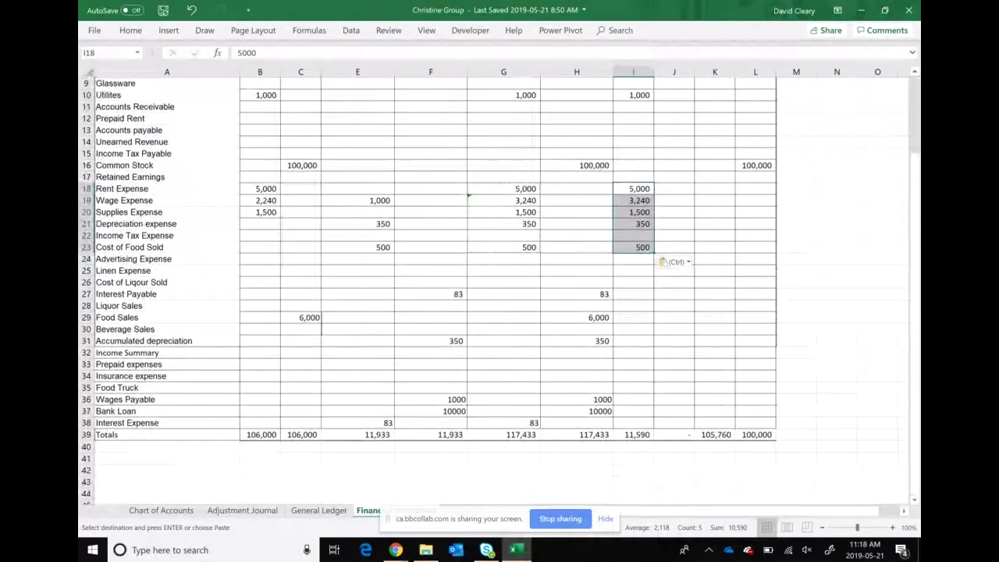
click(633, 294)
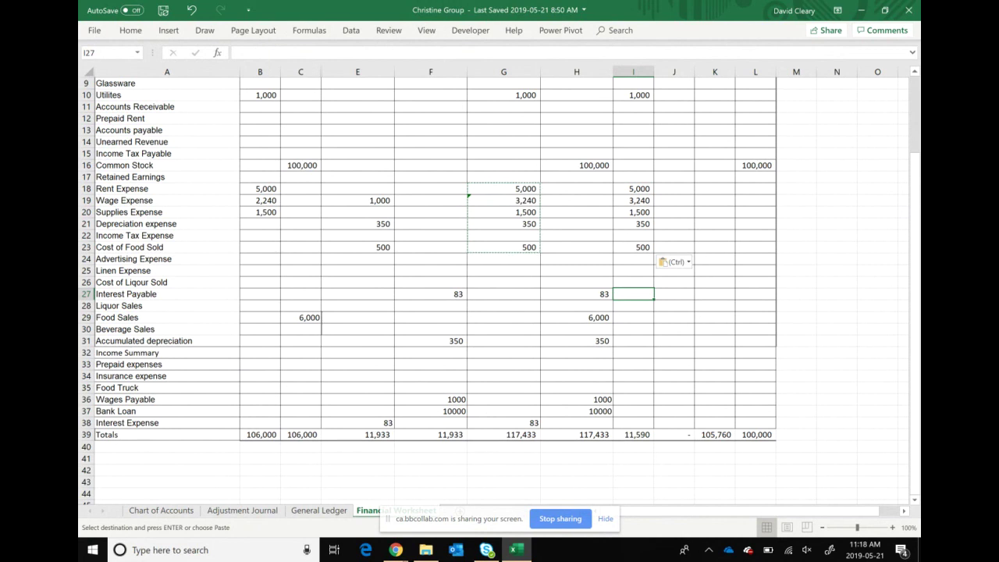
click(674, 293)
scroll(499, 289, up, 3)
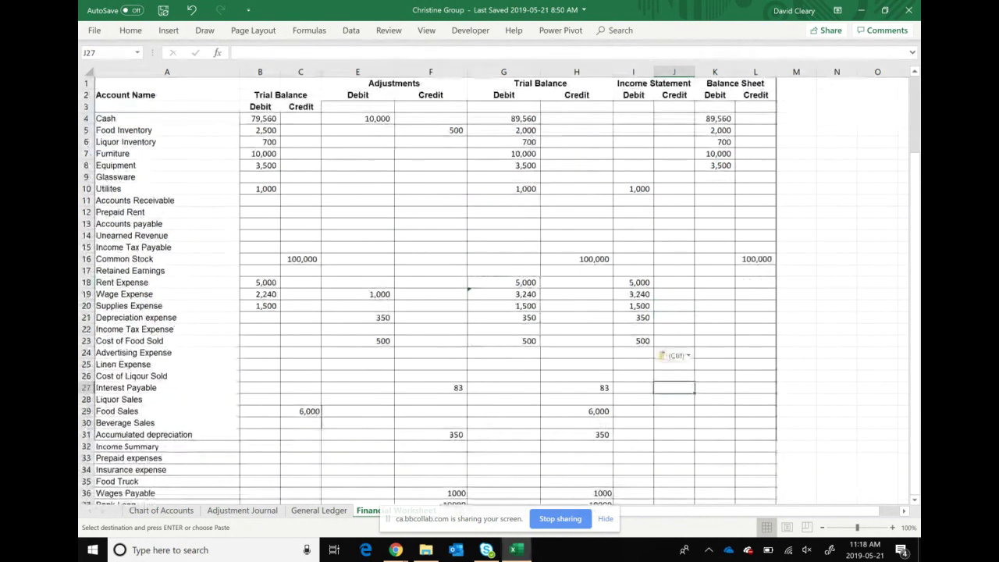
key(Right)
key(Right)
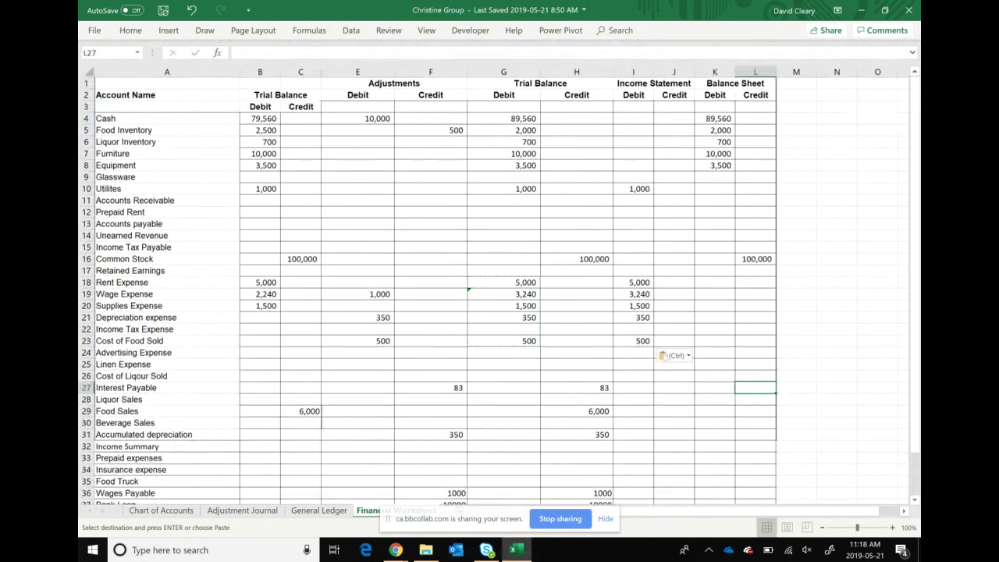
text(83)
key(Return)
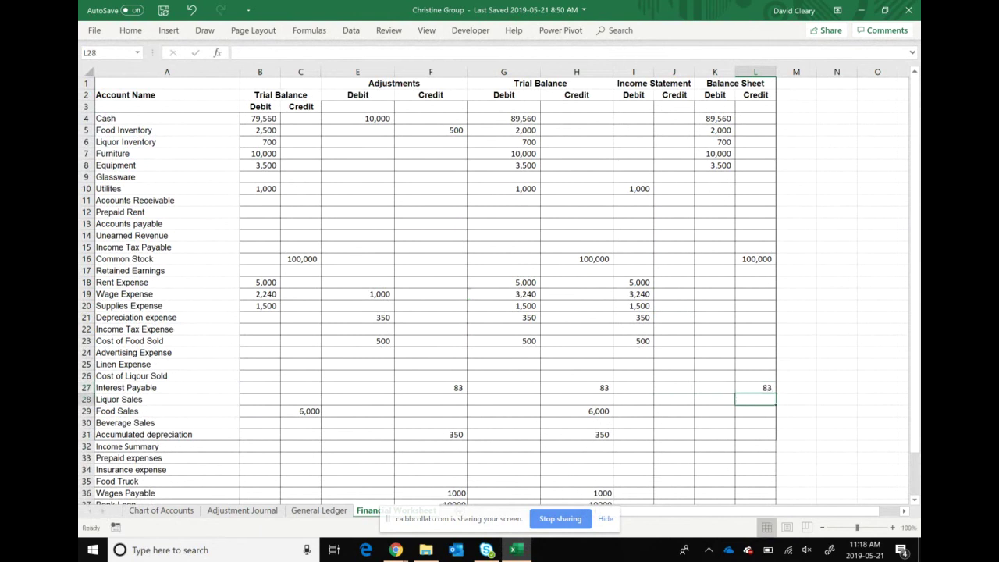
- Enter 6000 as the Food Sales credit in J29 of the Income Statement
key(Down)
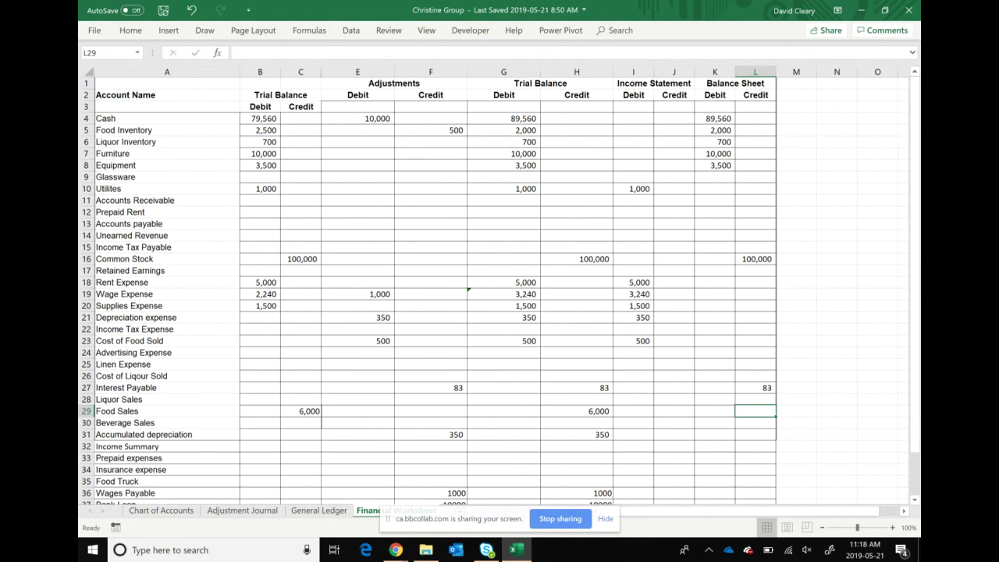
key(Left)
key(Left)
key(Left)
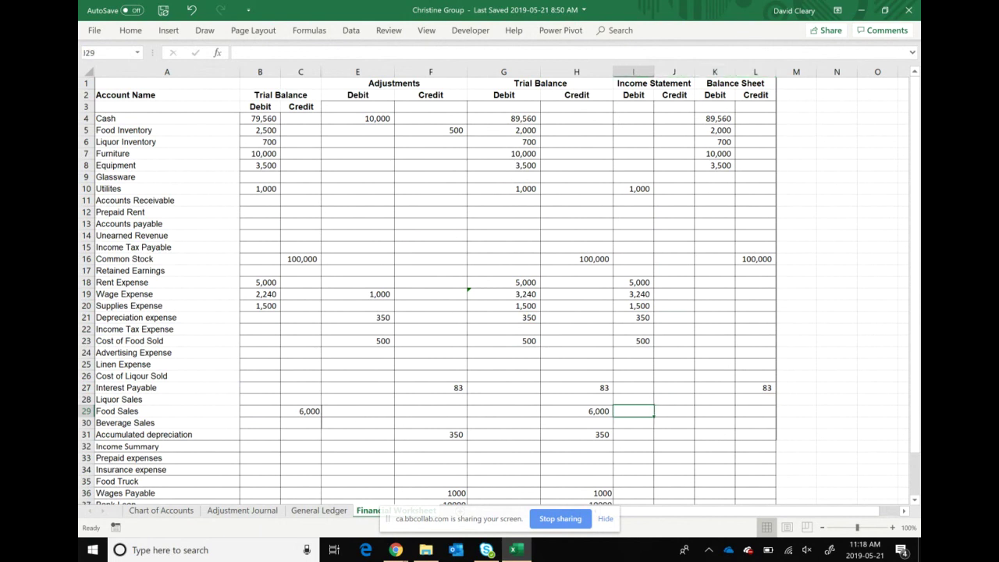
key(Right)
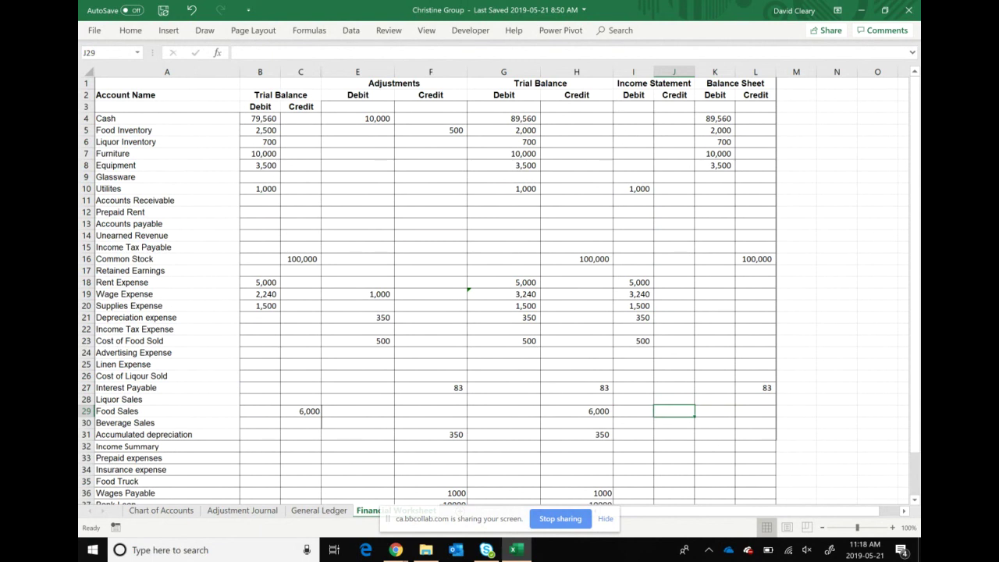
text(60000)
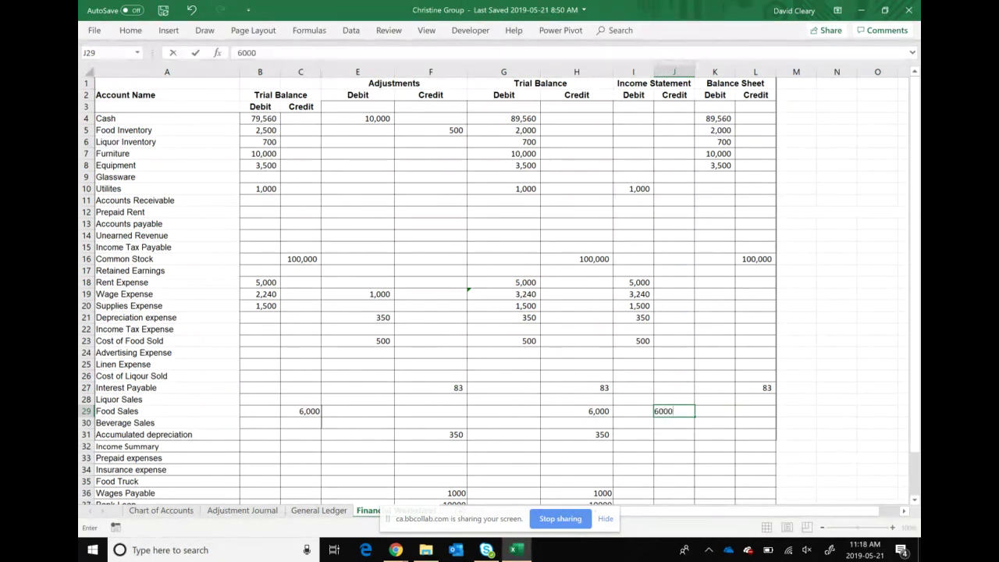
key(BackSpace)
key(Return)
- Enter 350 as the Accumulated depreciation credit in L31 of the Balance Sheet
key(Return)
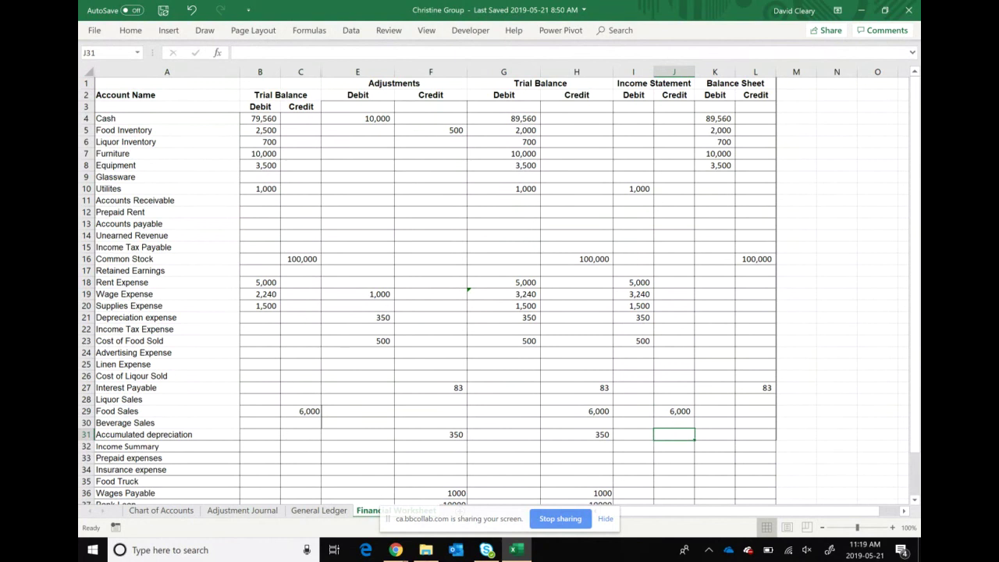
key(Left)
key(Left)
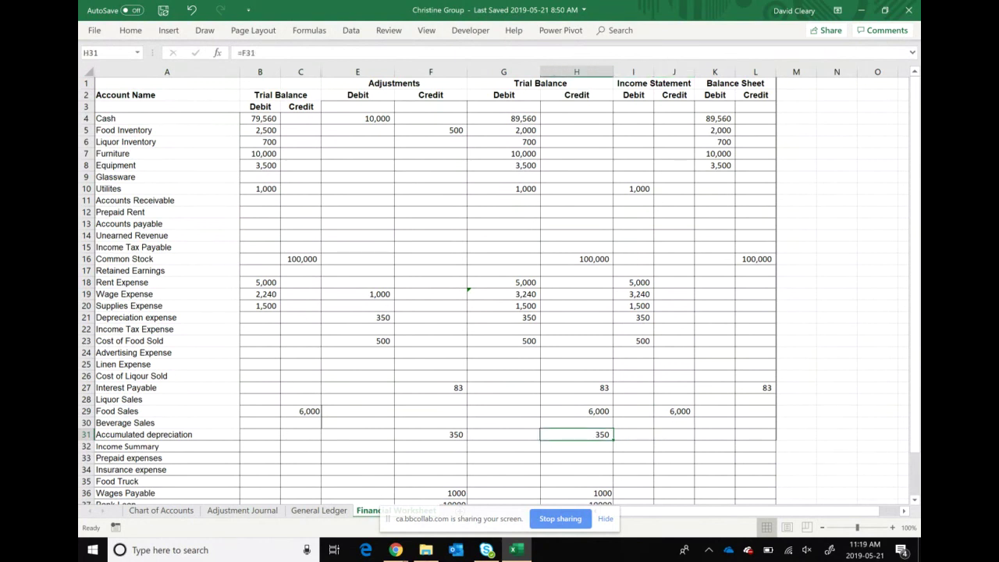
key(Right)
key(Right)
key(Right)
key(Right)
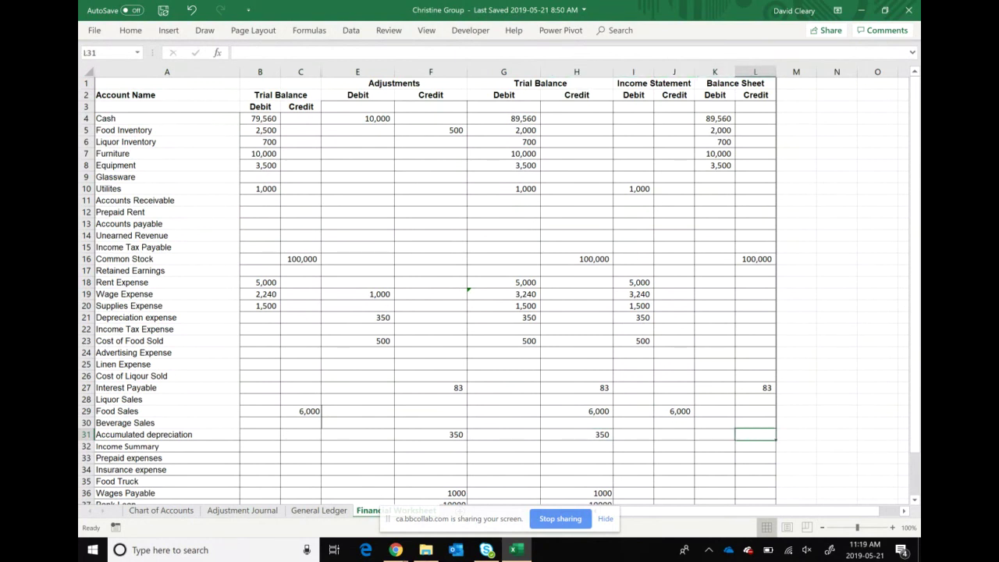
text(350)
key(Return)
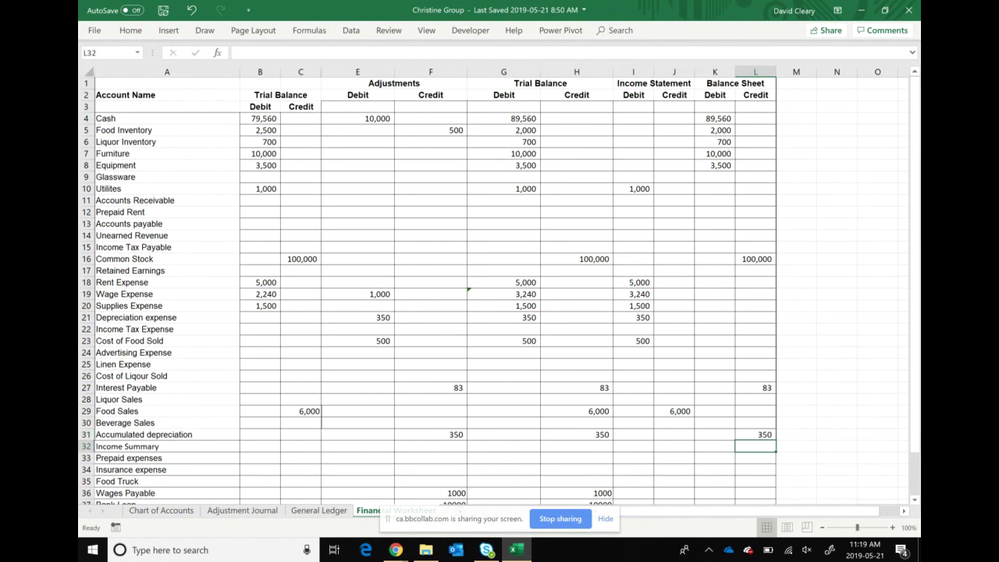
- Enter 1000 as the Wages Payable credit in L36 of the Balance Sheet
key(Down)
key(Down)
key(Down)
key(Down)
key(Down)
key(Down)
key(Down)
key(Down)
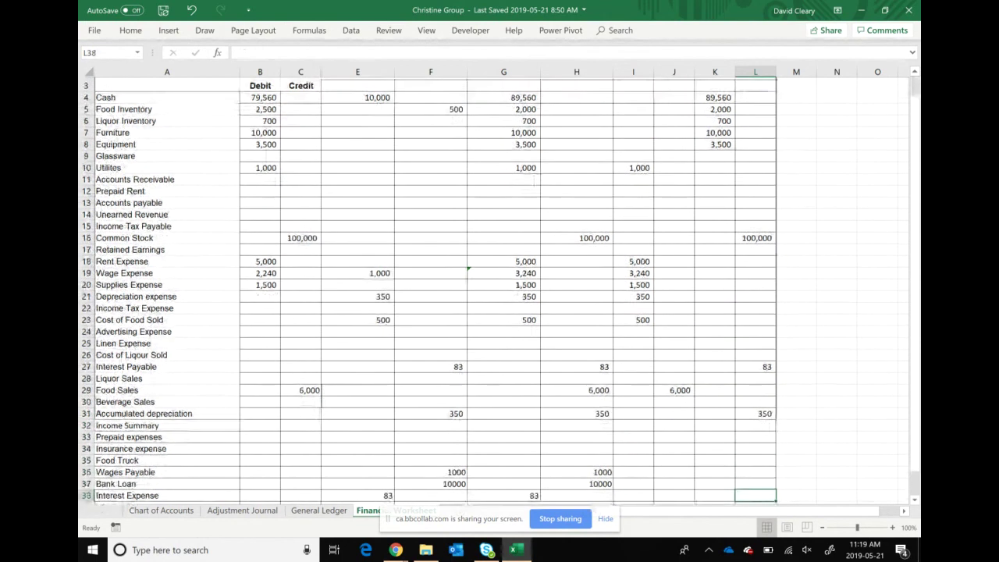
key(Up)
key(Up)
key(Up)
key(Up)
key(Left)
key(Left)
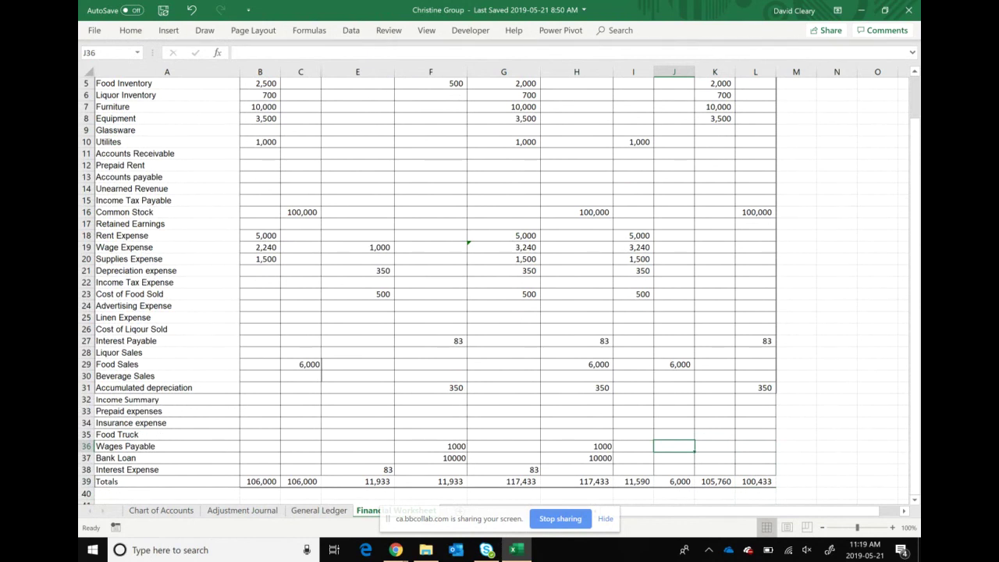
scroll(493, 290, up, 2)
scroll(493, 291, down, 2)
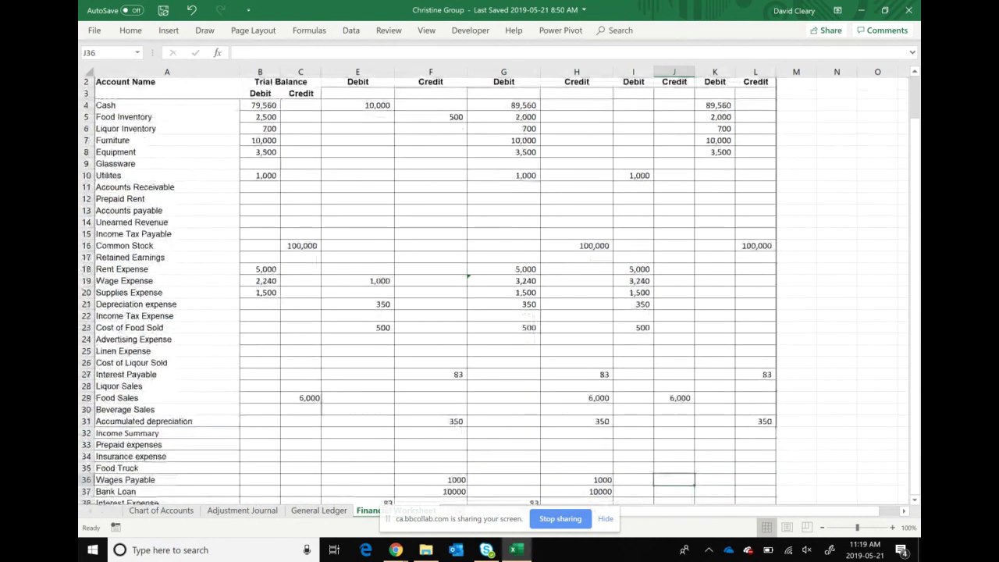
click(755, 445)
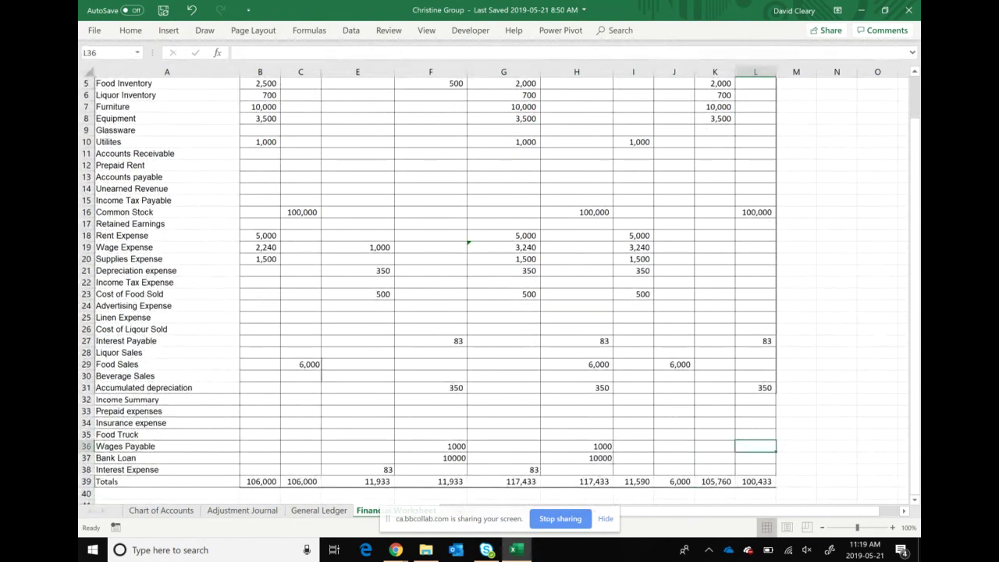
text(1000)
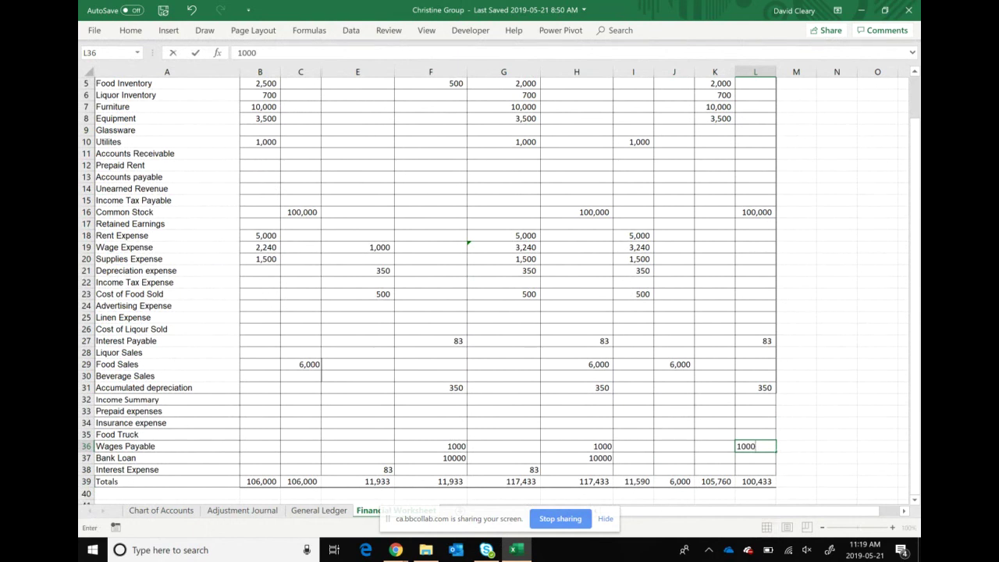
key(Return)
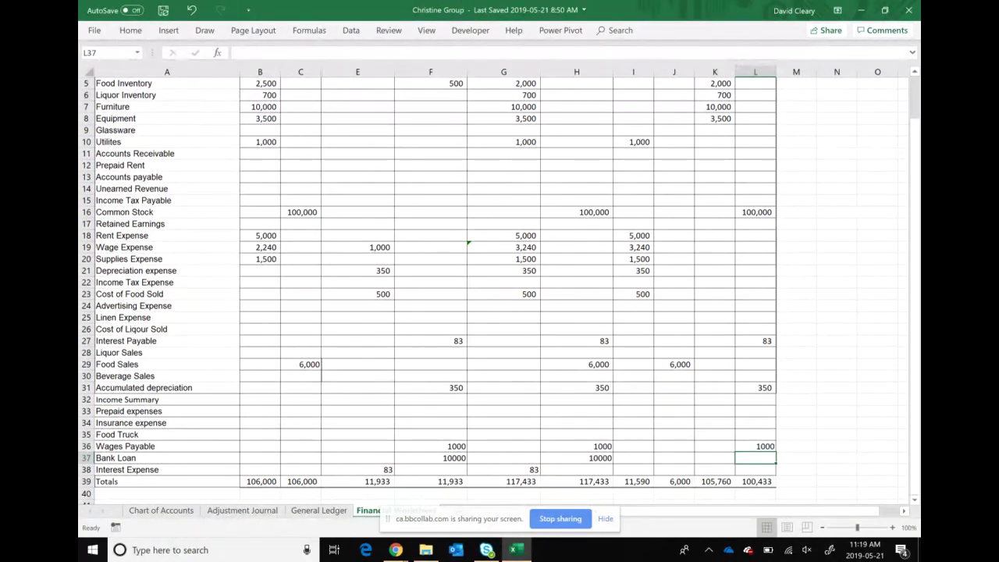
- Enter 10000 as the Bank Loan credit in L37 of the Balance Sheet
text(10)
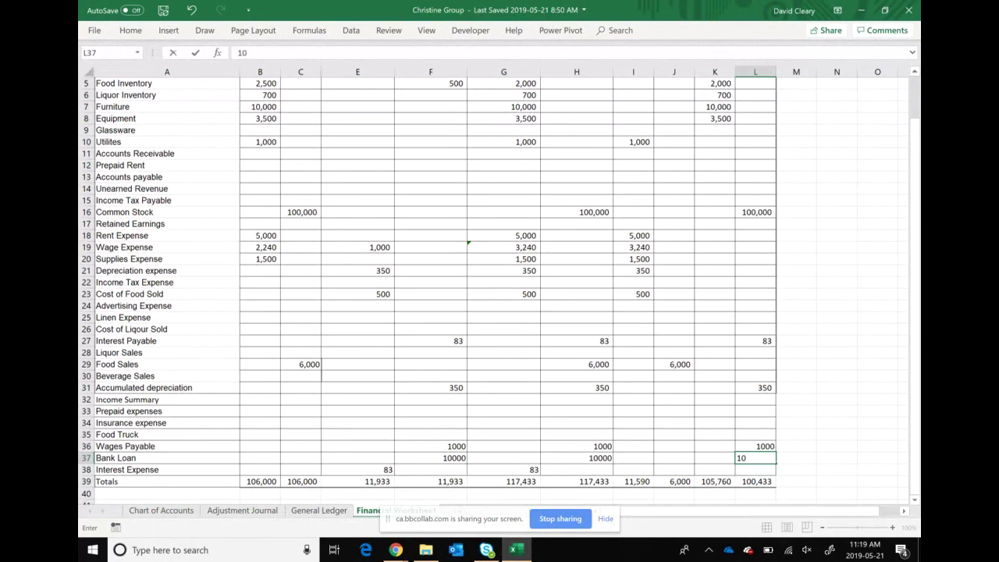
text(000)
key(Return)
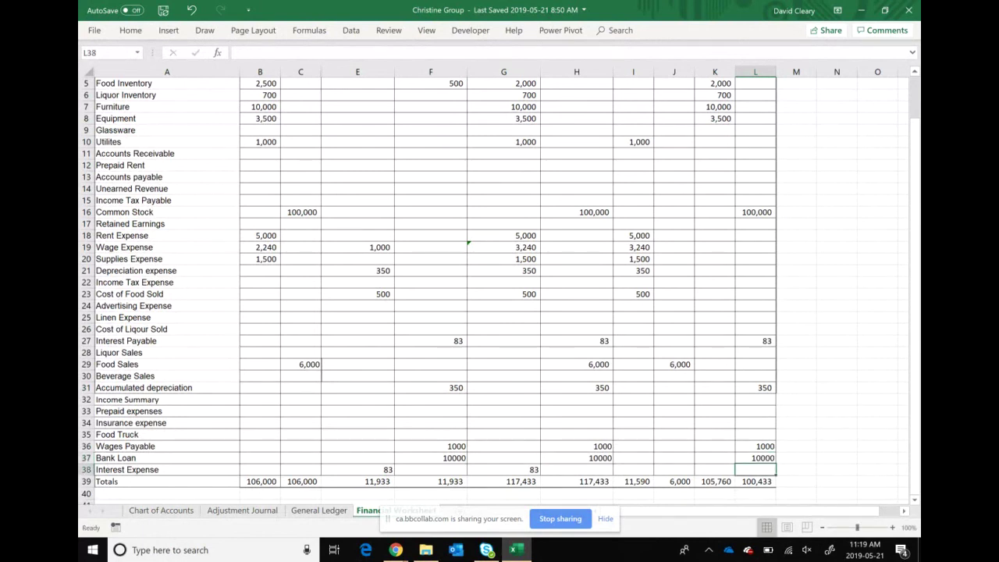
- Enter 83 as the Interest Expense debit in I38 of the Income Statement
key(Left)
key(Left)
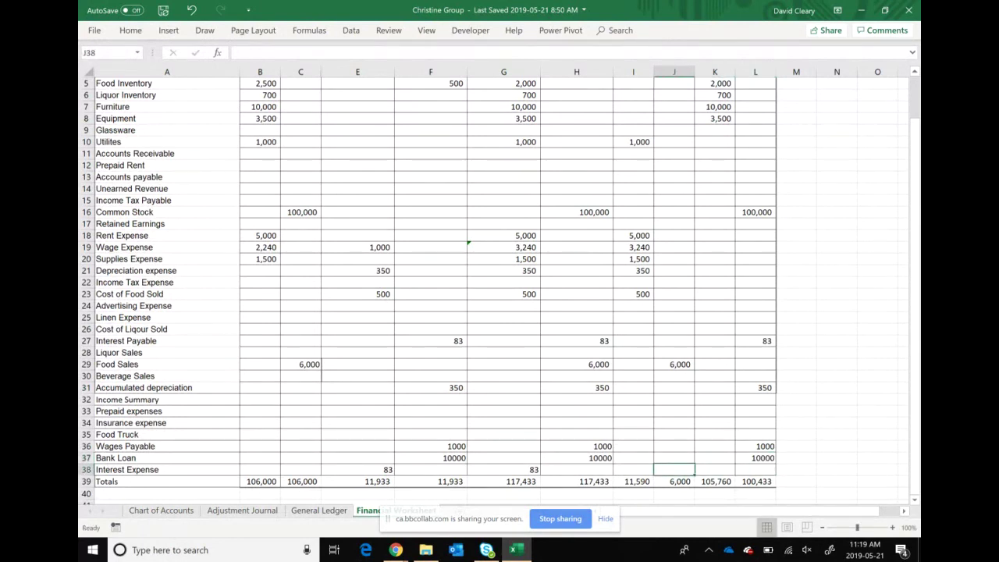
key(Left)
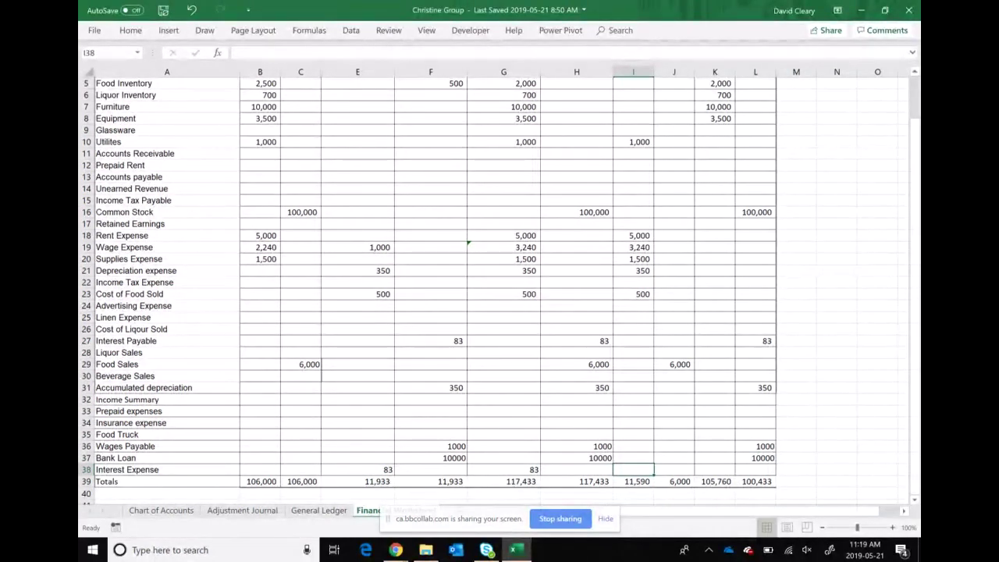
text(83)
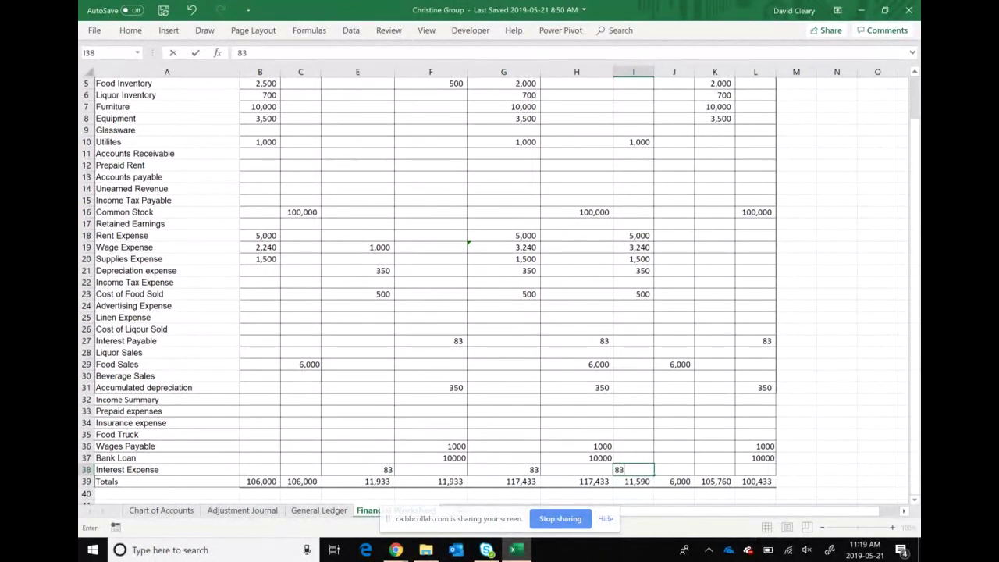
key(Return)
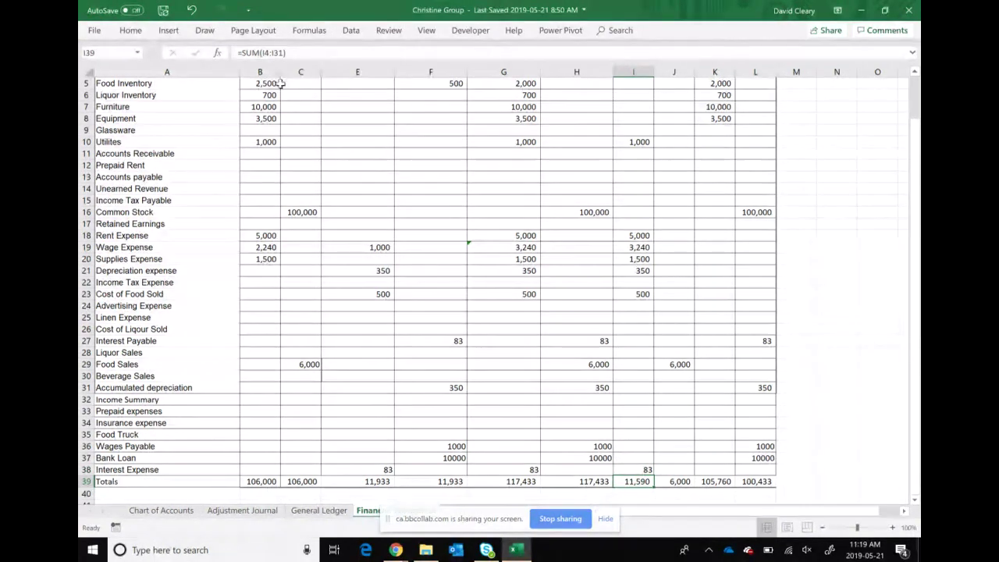
- Extend the Income Statement debit total in I39 to cover all accounts with =SUM(I4:I38)
key(F2)
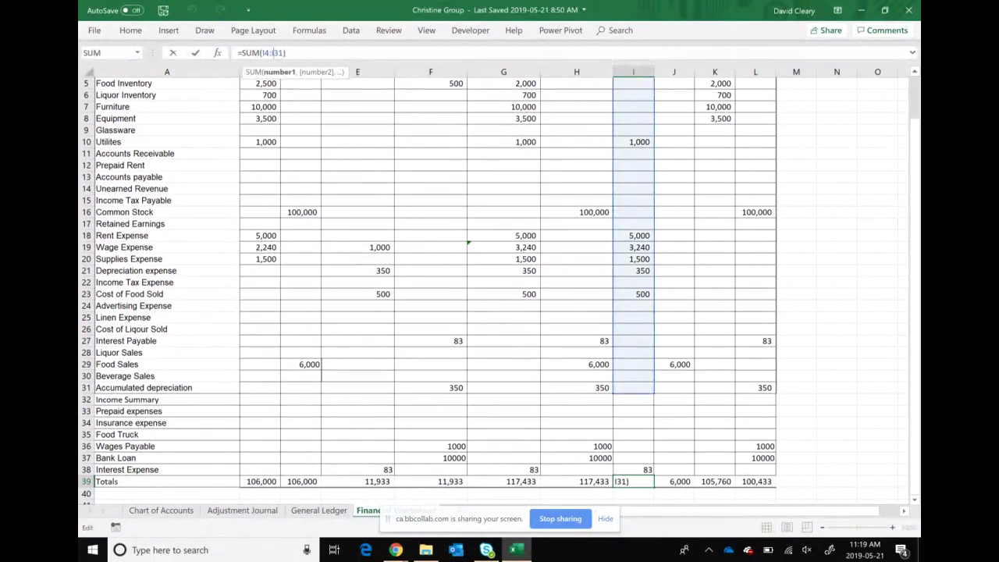
key(BackSpace)
key(BackSpace)
text(8)
key(Return)
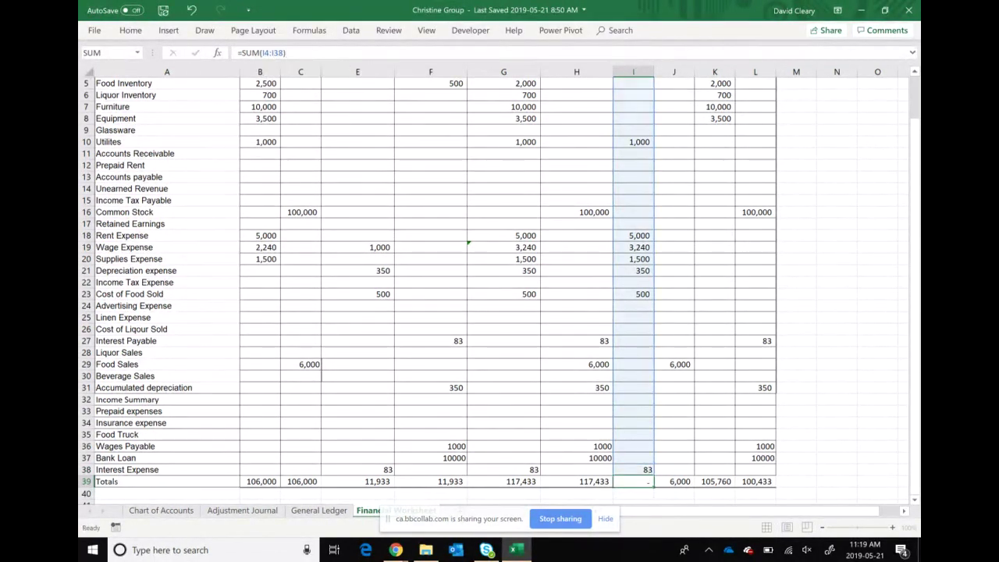
- Fill the Income Statement debit total formula from I39 across J39:L39 to correct the remaining column totals
click(636, 480)
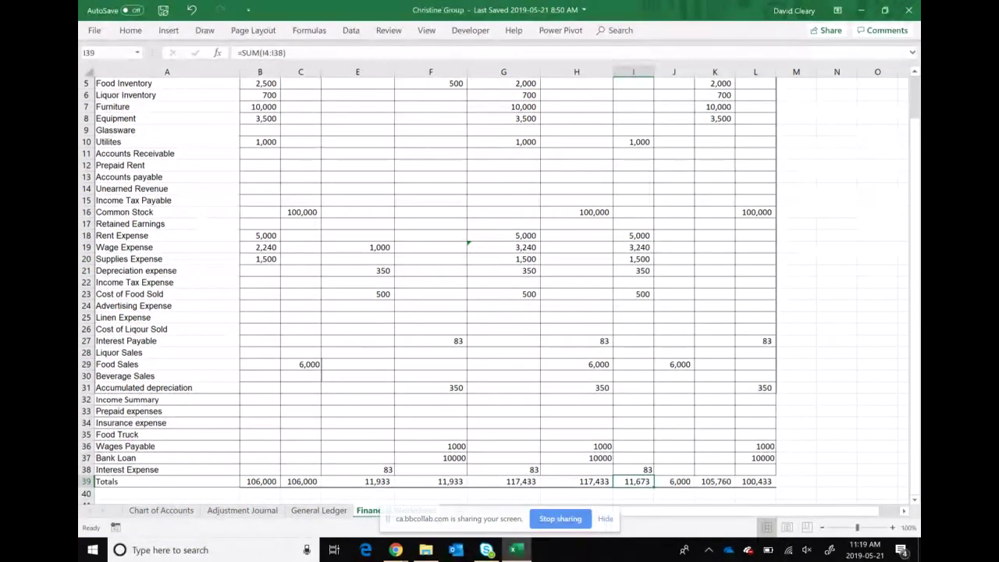
drag(653, 487, 774, 484)
click(795, 469)
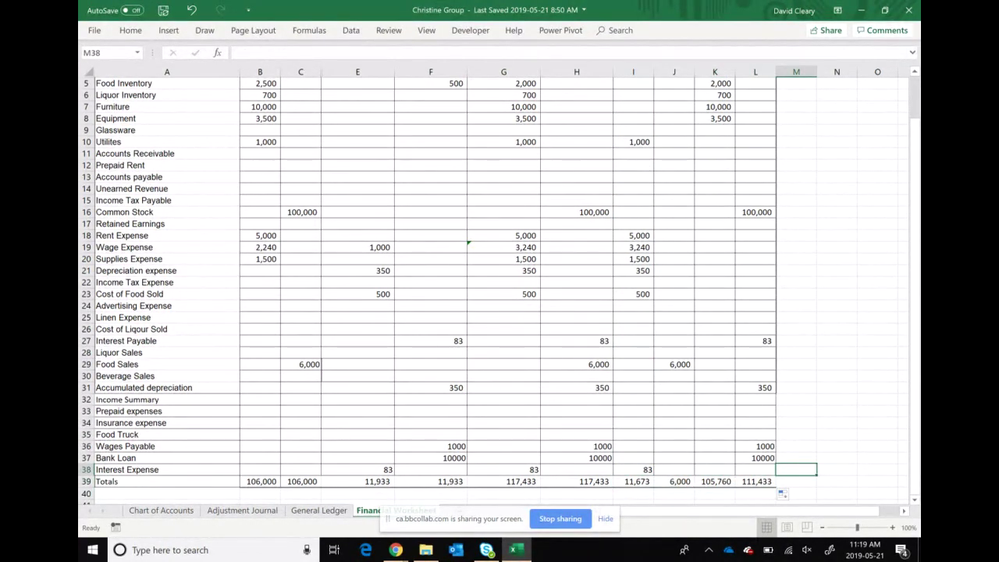
- Calculate the difference between the Balance Sheet credit and debit totals in K41 with =L39-K39
scroll(492, 289, up, 2)
scroll(491, 289, down, 4)
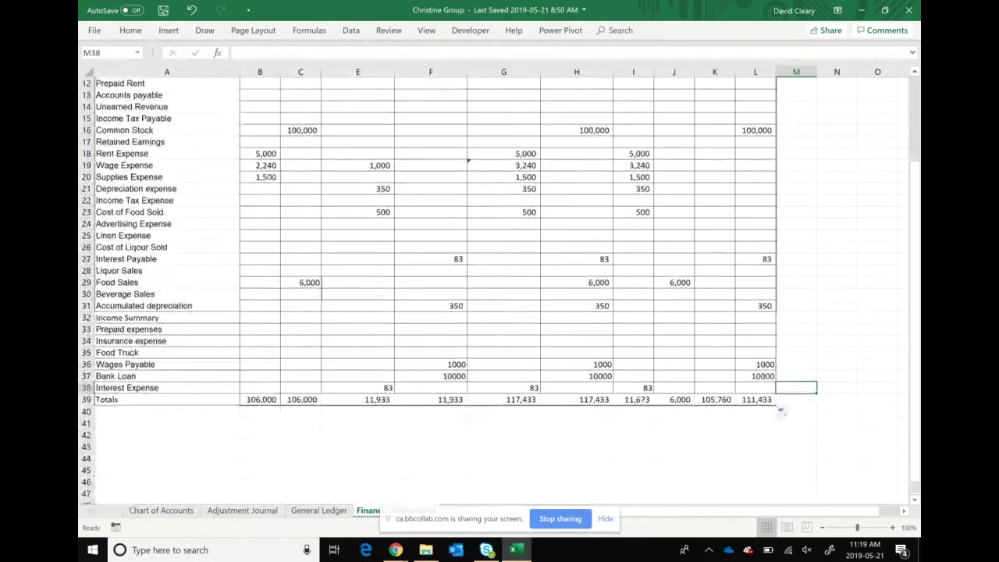
scroll(780, 411, up, 3)
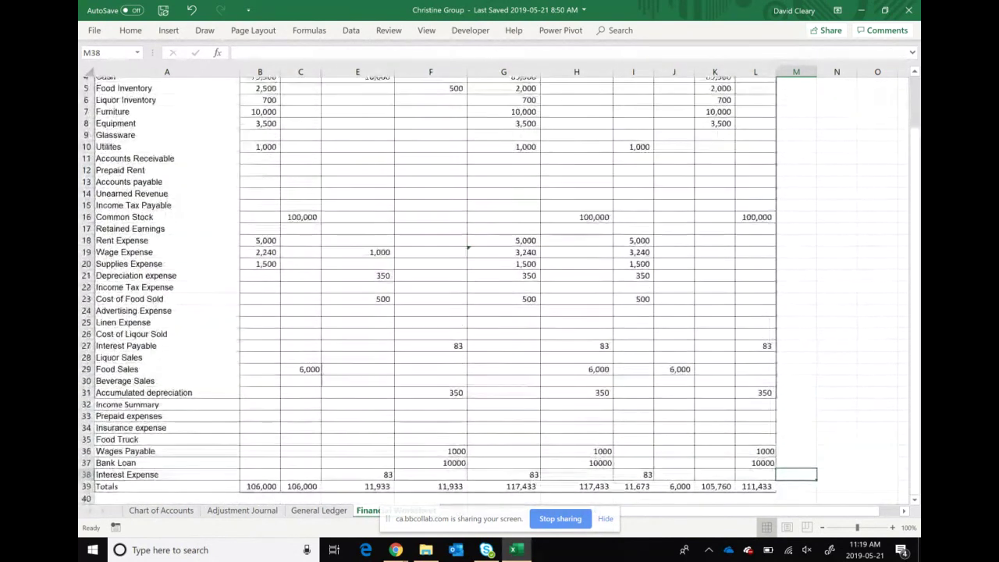
scroll(499, 288, up, 2)
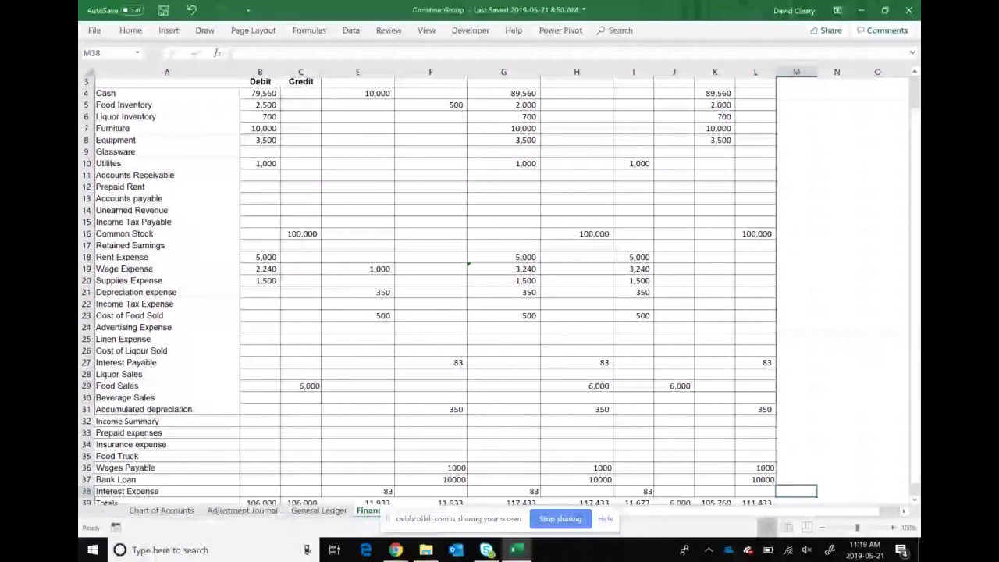
scroll(499, 289, up, 1)
scroll(500, 289, down, 2)
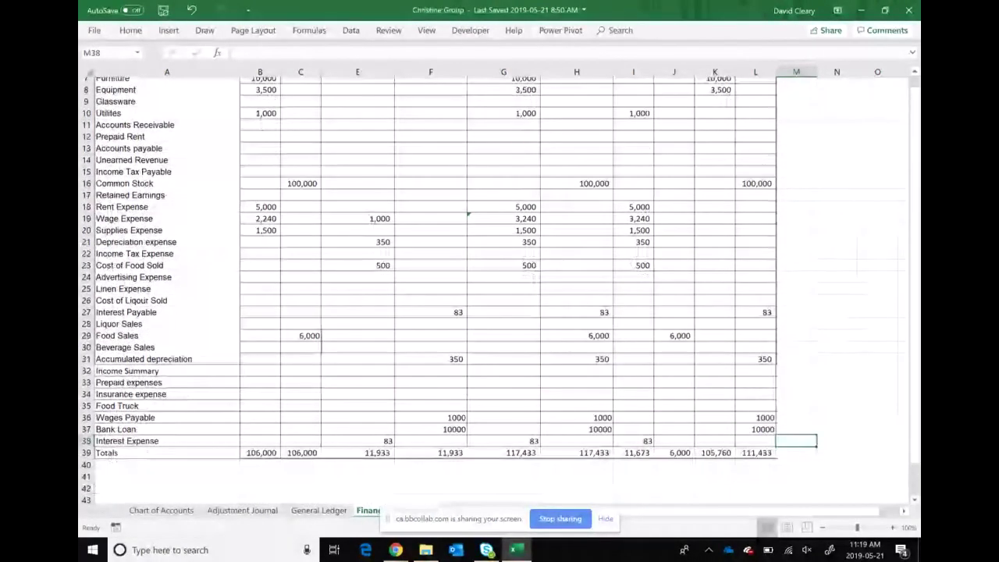
click(715, 482)
text(=)
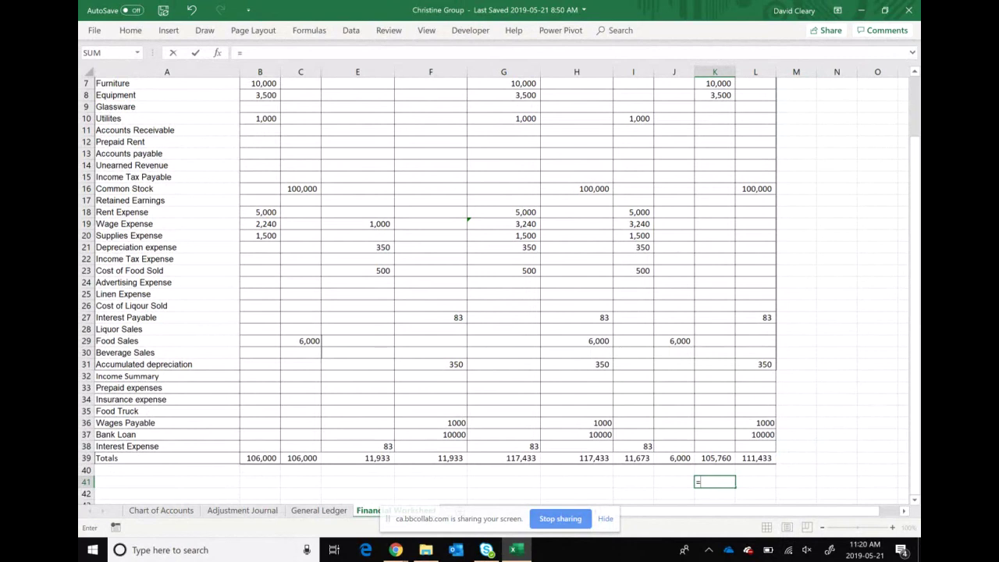
click(755, 458)
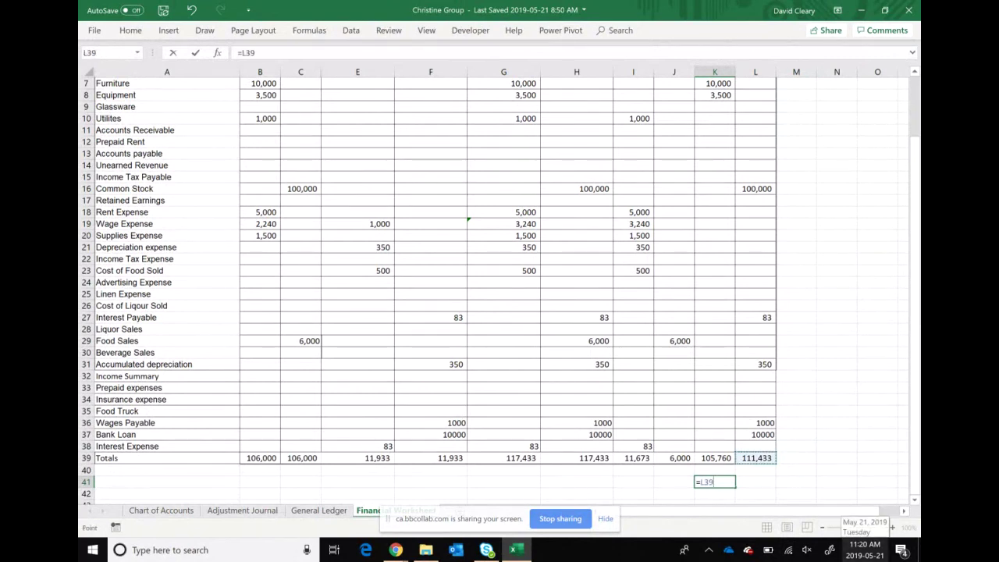
text(-K39)
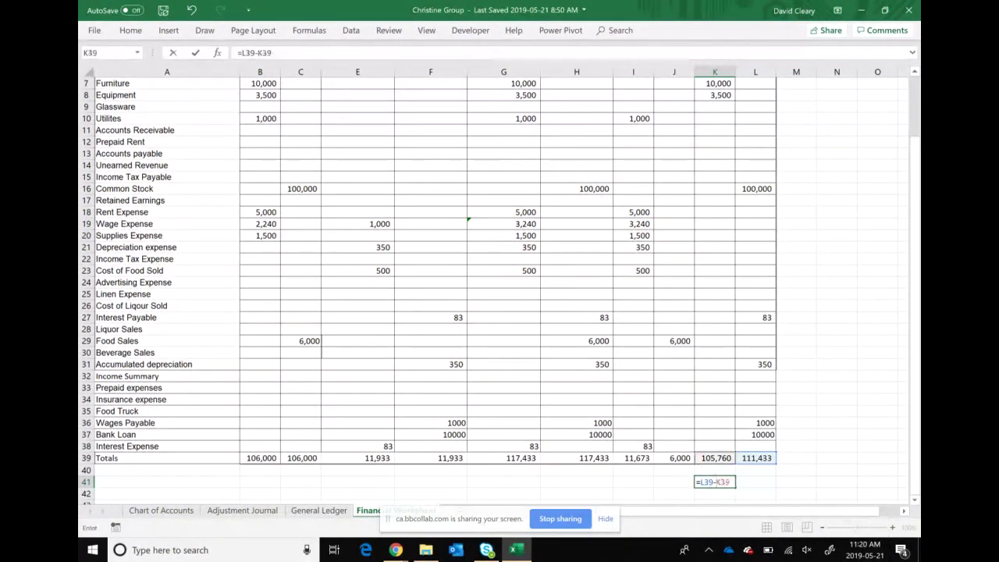
key(Return)
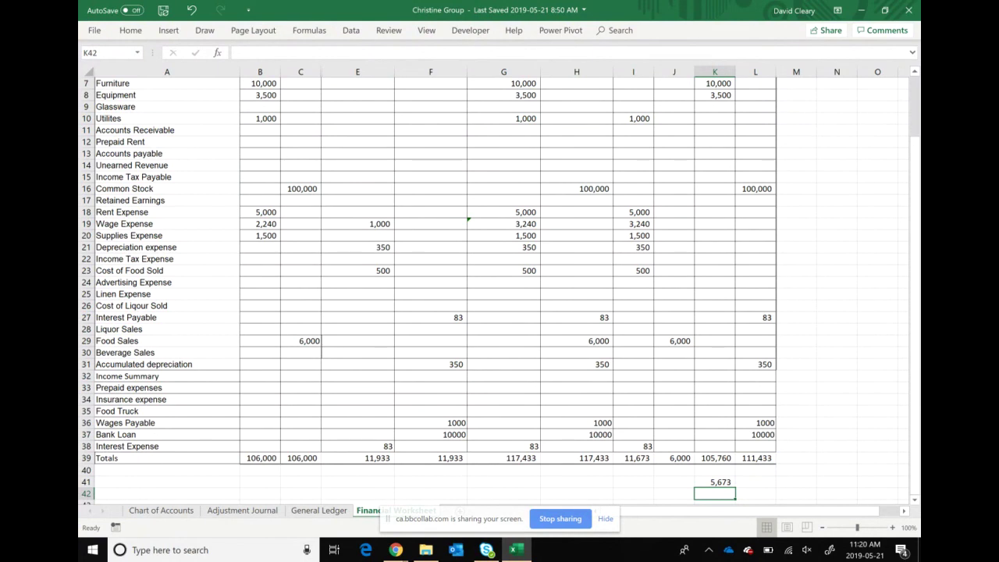
- Examine the unadjusted Trial Balance debit amounts in column B, from Cost of Food Sold back up to Cash
click(265, 212)
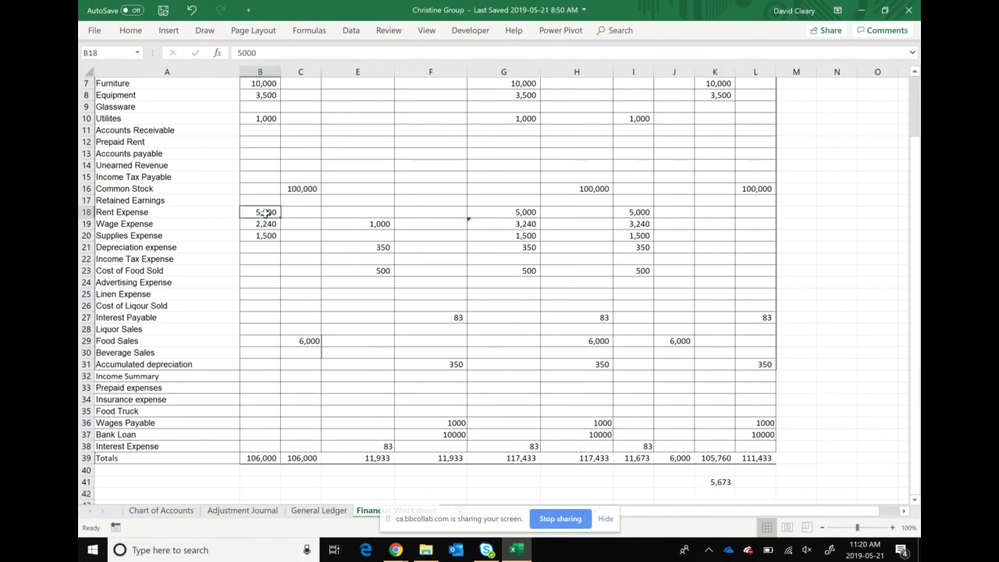
key(Down)
key(Down)
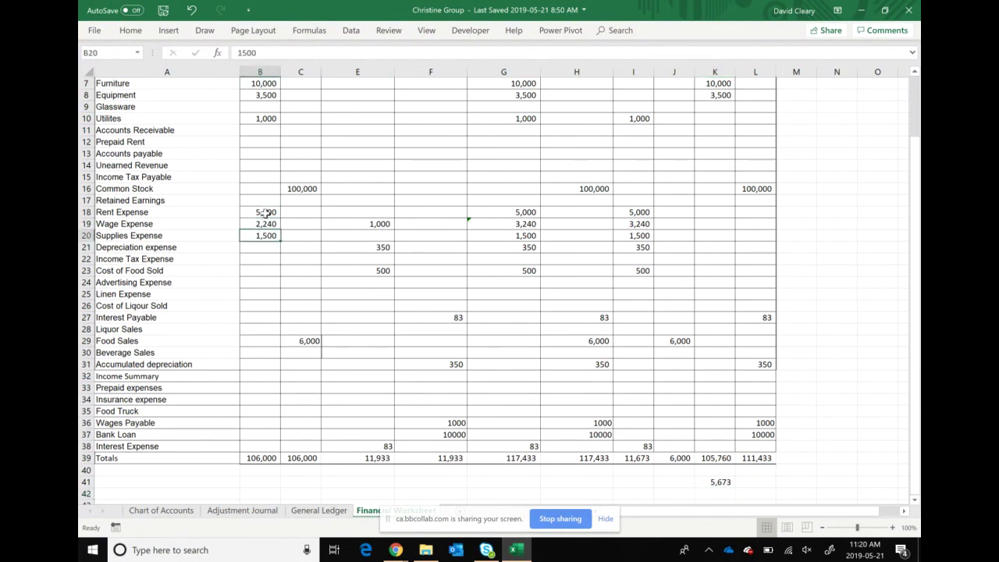
key(Down)
key(Down)
key(Down)
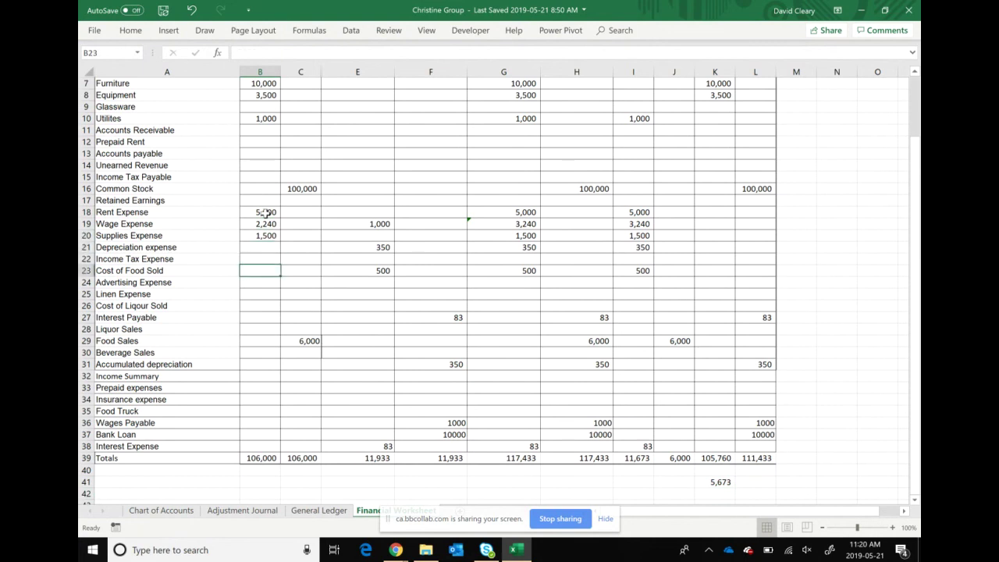
key(Up)
key(Up)
key(Up)
key(Up)
key(Up)
key(Up)
key(Up)
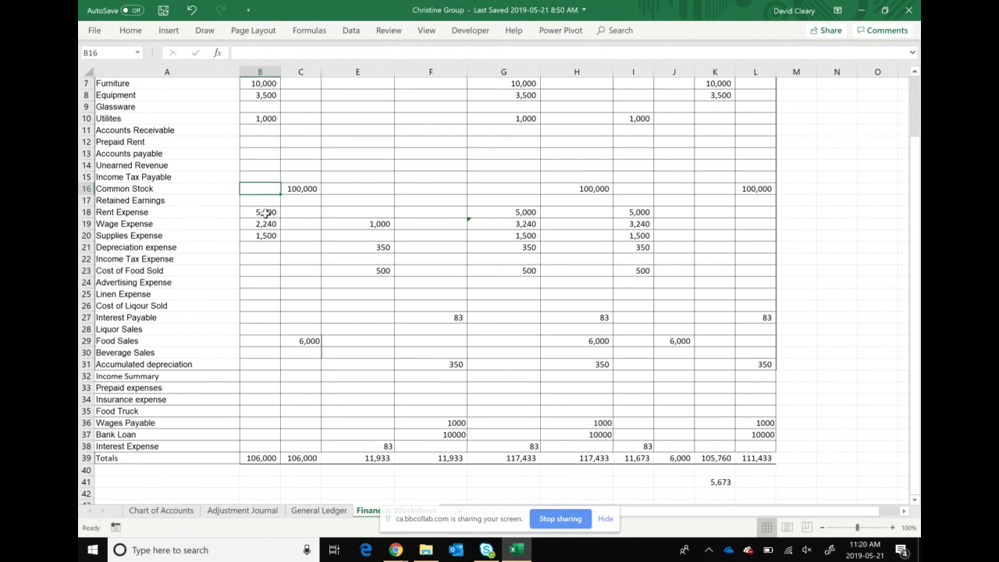
key(Up)
key(Up)
key(Up)
key(Up)
key(Up)
key(Up)
key(Up)
key(Up)
key(Up)
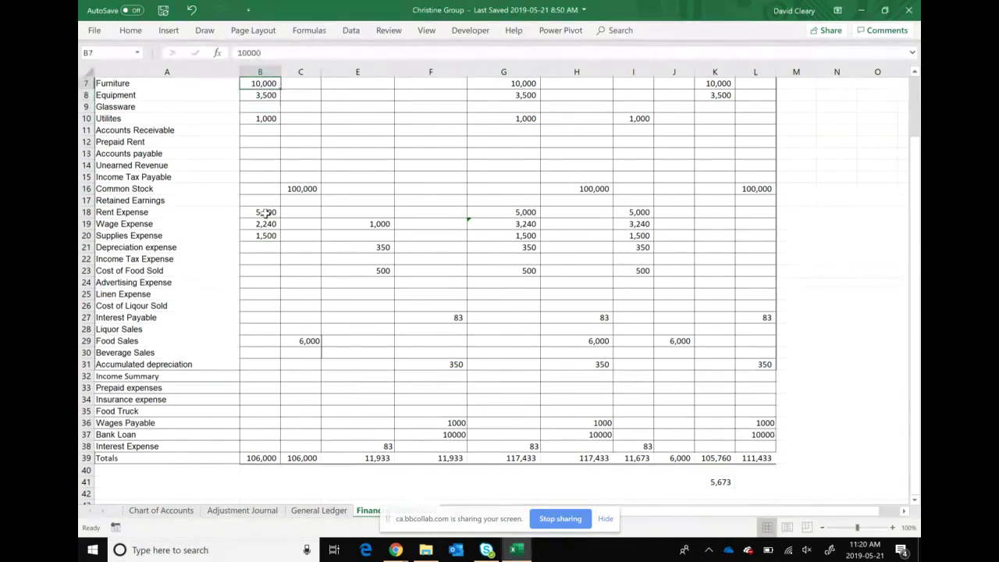
key(Up)
key(Up)
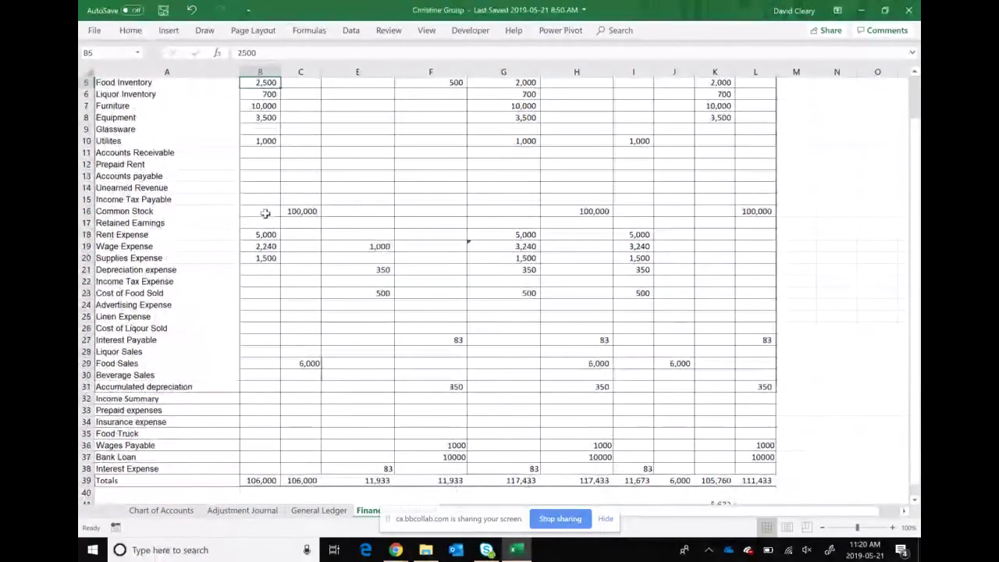
key(Up)
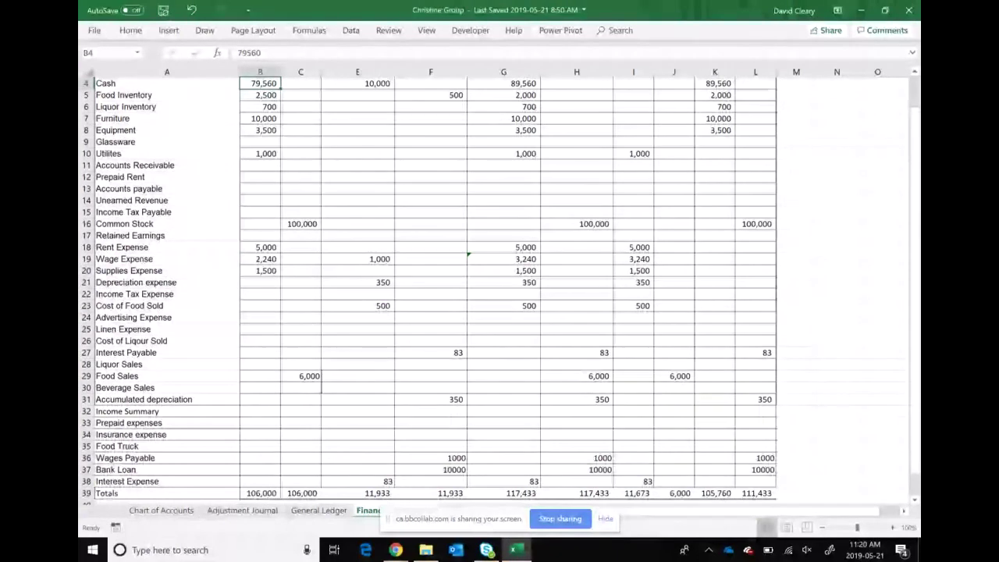
- Examine the Balance Sheet debit amounts in column K for Cash, Food Inventory and Liquor Inventory
key(Right)
key(Right)
key(Right)
key(Right)
key(Right)
key(Right)
key(Right)
key(Right)
key(Down)
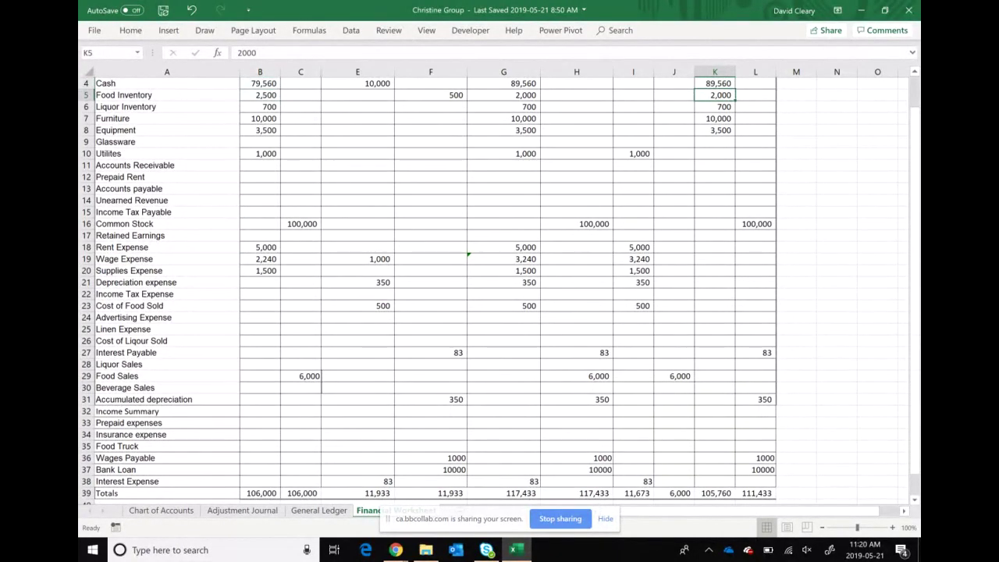
key(Up)
key(Up)
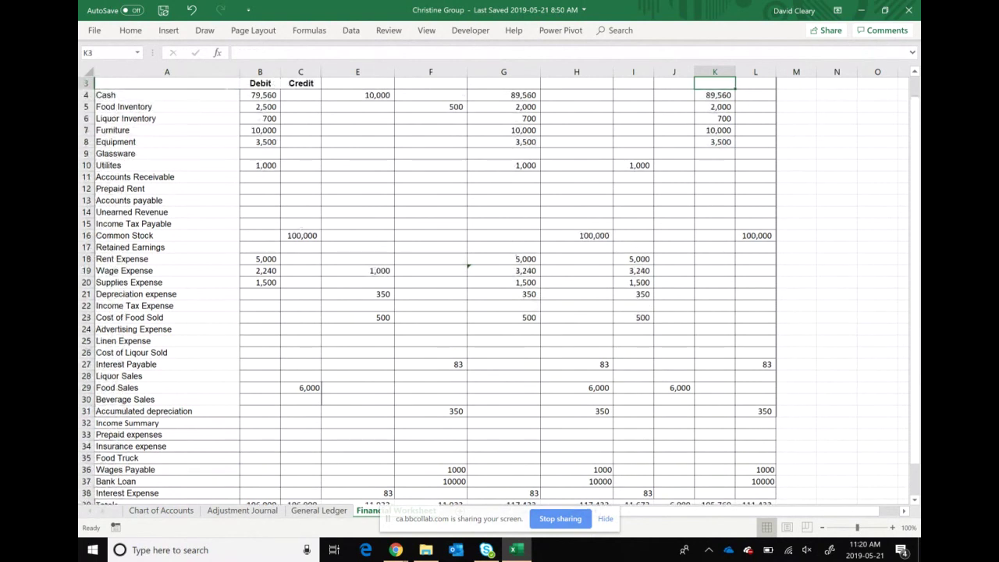
key(Down)
key(Down)
key(Down)
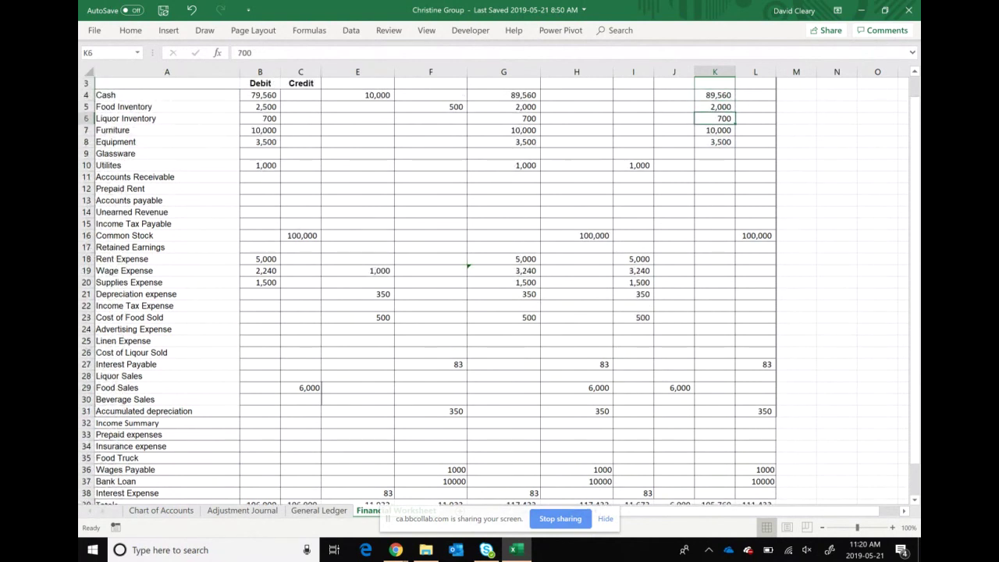
key(Up)
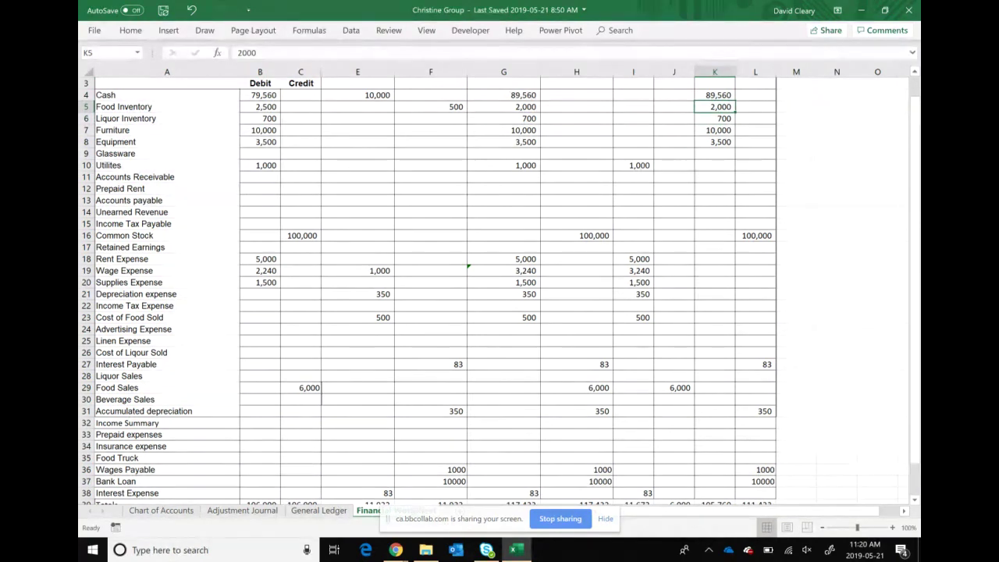
- Examine the Balance Sheet credit entries in column L, from Common Stock down to the Totals row
click(755, 234)
key(Down)
key(Down)
key(Down)
key(Down)
key(Down)
key(Down)
key(Down)
key(Down)
key(Down)
key(Down)
key(Down)
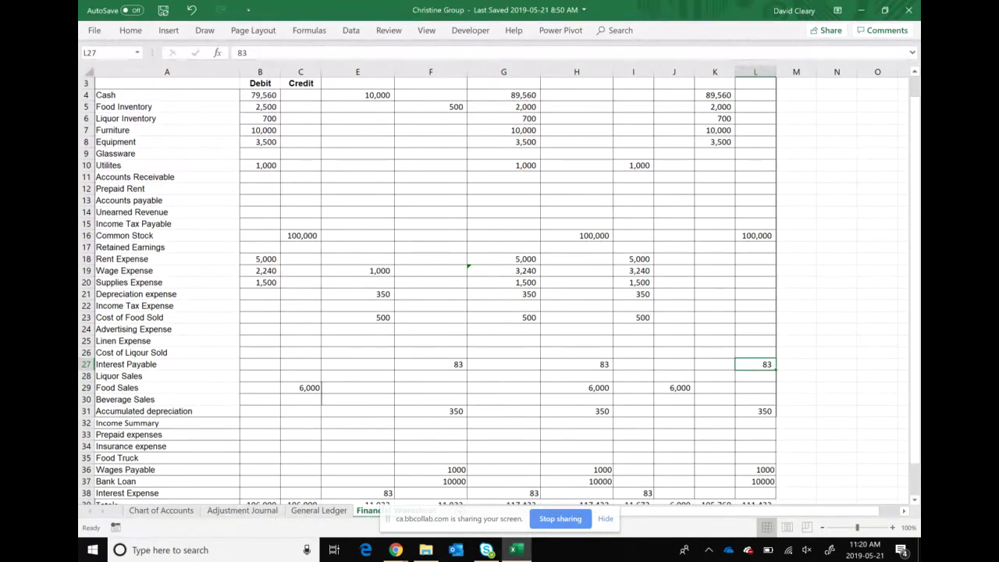
key(Down)
key(Down)
key(Down)
key(Down)
key(Down)
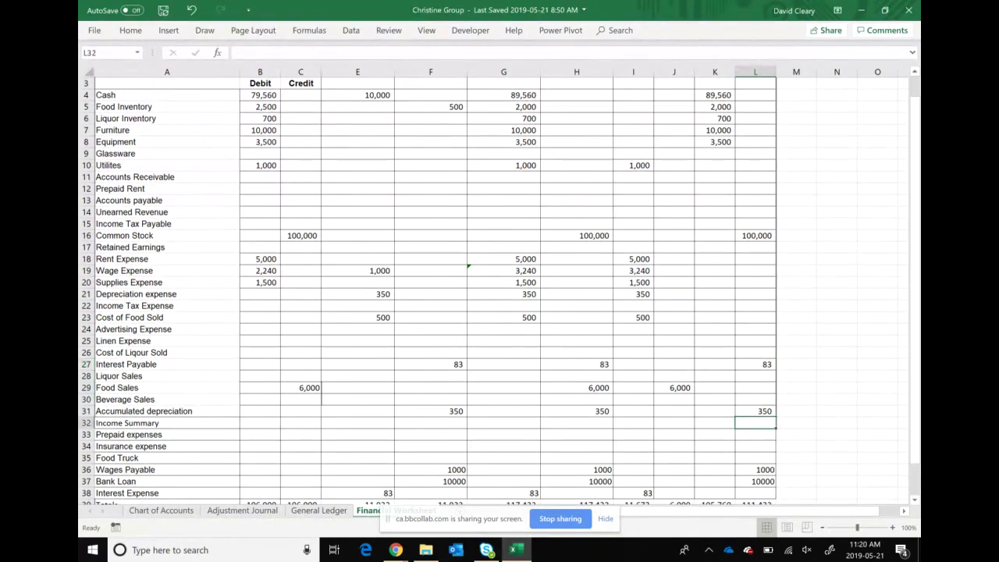
key(Down)
key(Down)
key(Down)
key(Down)
key(Down)
key(Down)
key(Down)
key(Down)
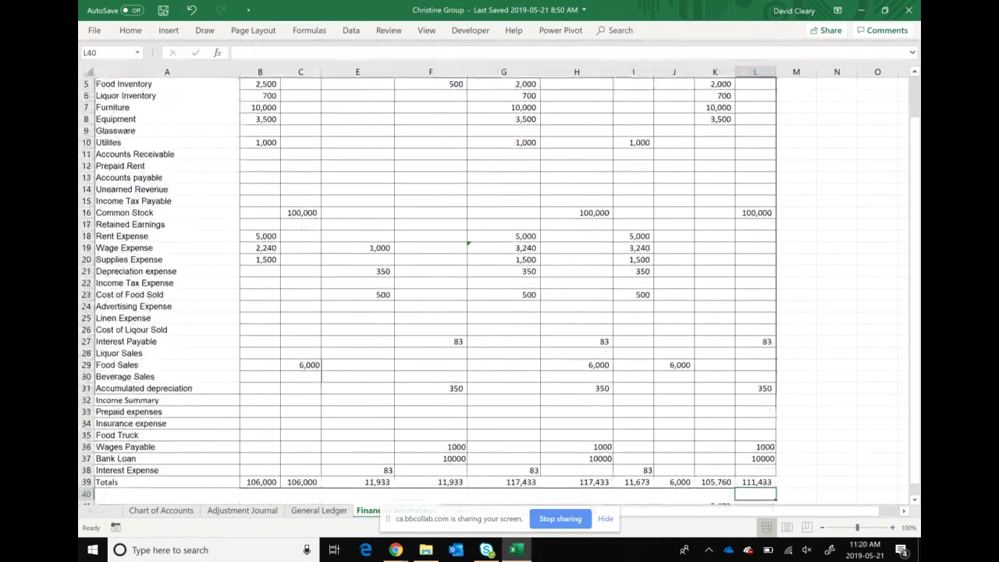
key(Down)
key(Down)
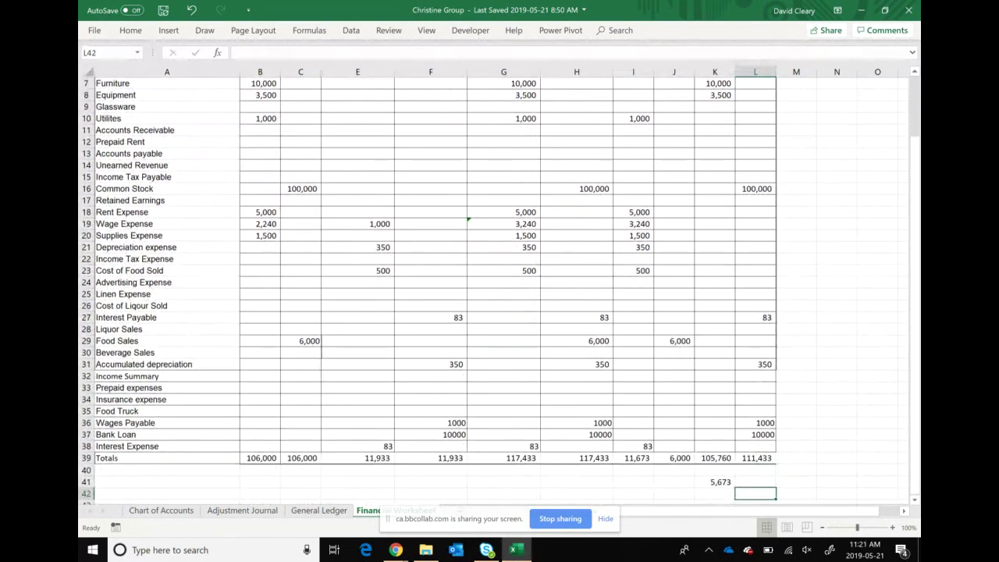
- Delete the Balance Sheet difference formula from K41
key(Up)
key(Left)
key(Left)
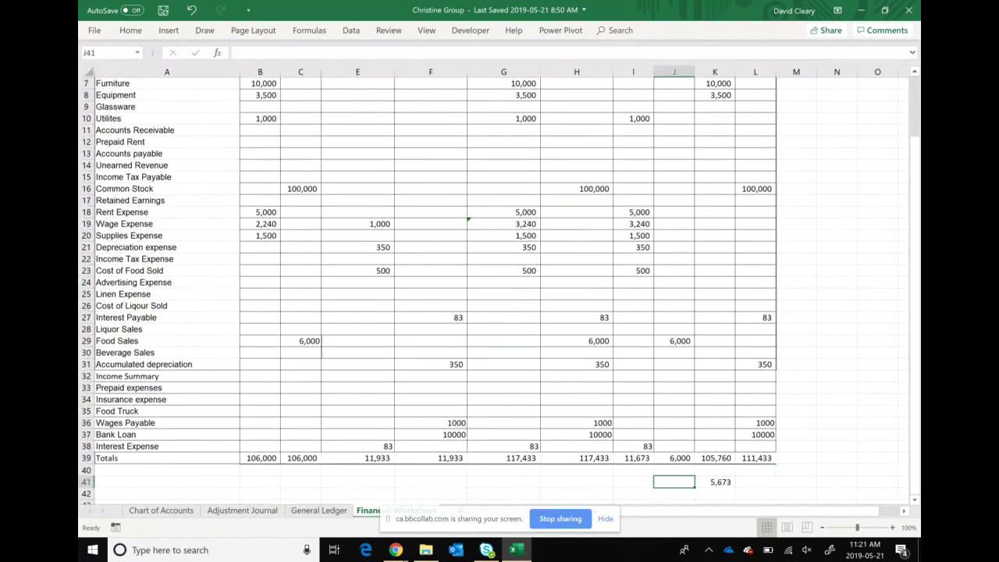
key(Right)
key(Delete)
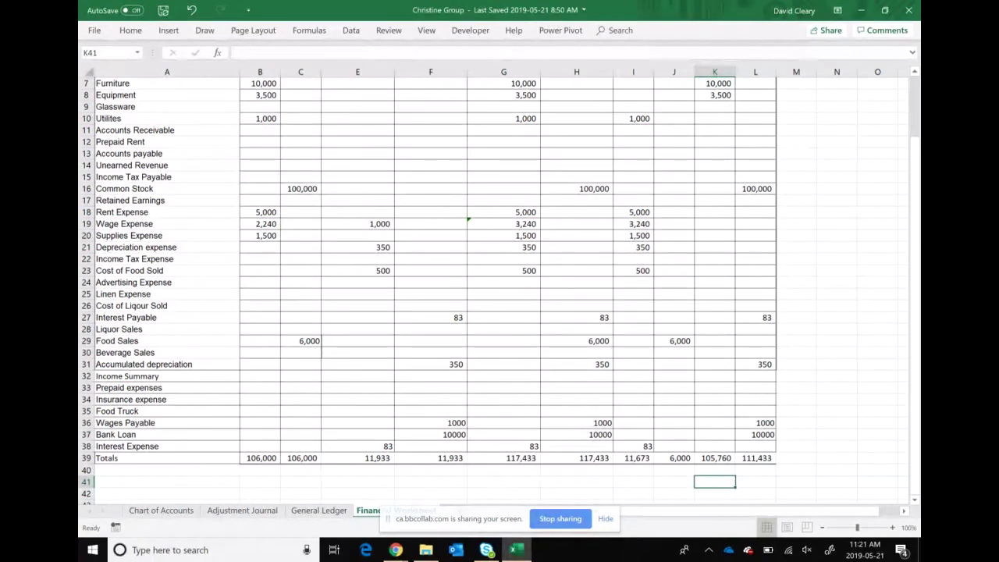
- Calculate the difference between the Income Statement debit and credit totals in I40 with =I39-J39
key(Up)
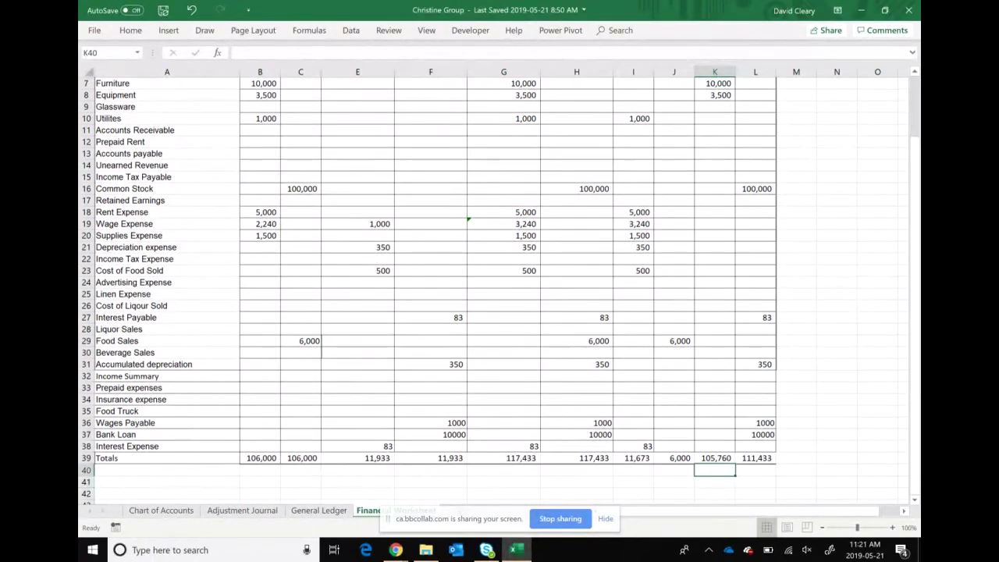
key(Left)
key(Left)
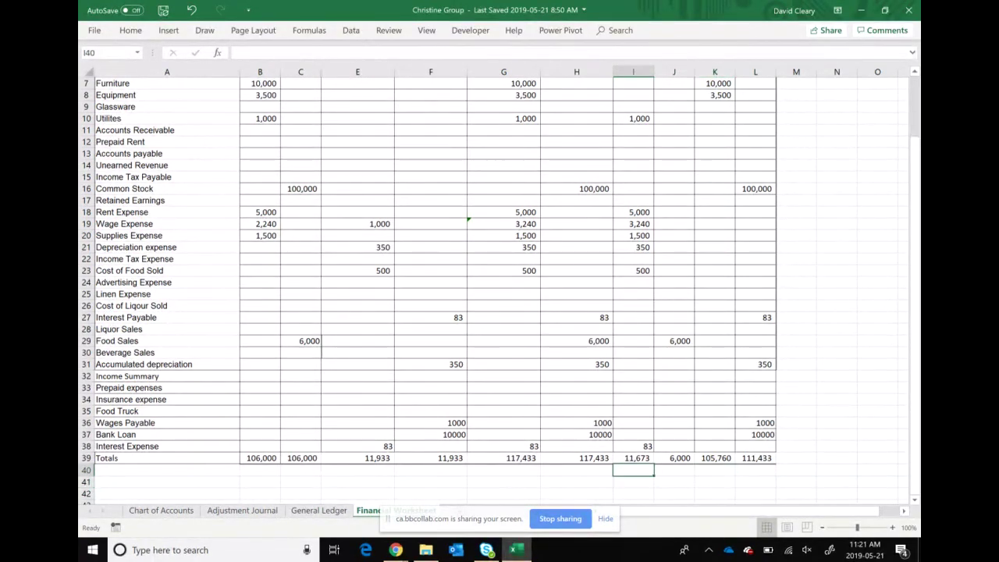
text(=)
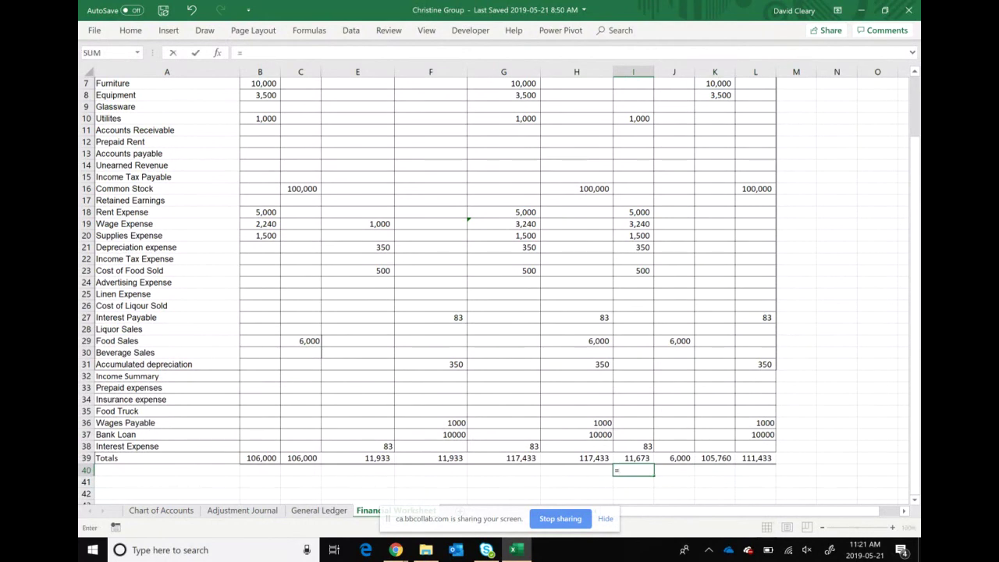
key(Up)
text(-)
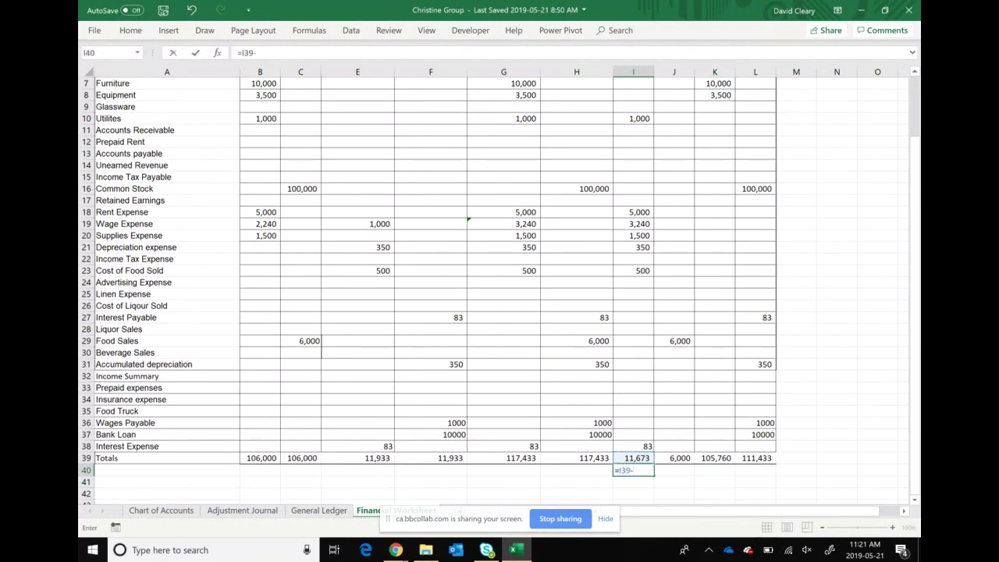
key(Up)
key(Right)
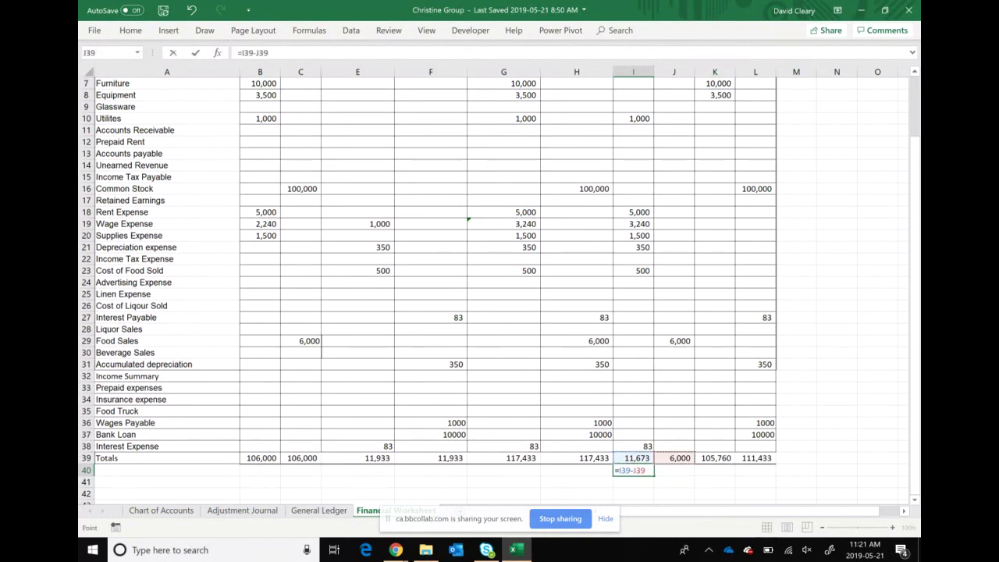
key(Return)
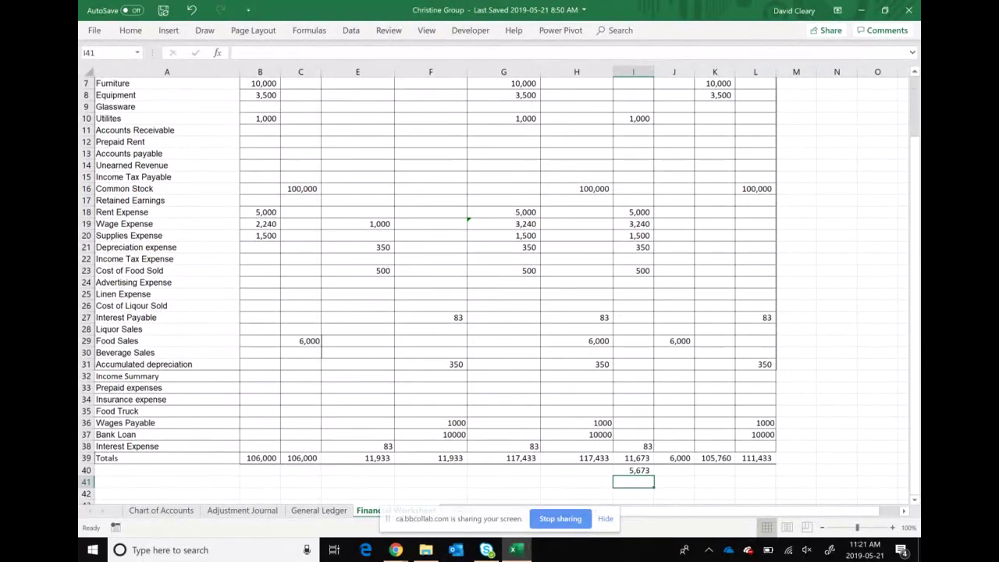
- Enter the Income Statement difference, 5673, in K40 beneath the Balance Sheet debit total
click(633, 469)
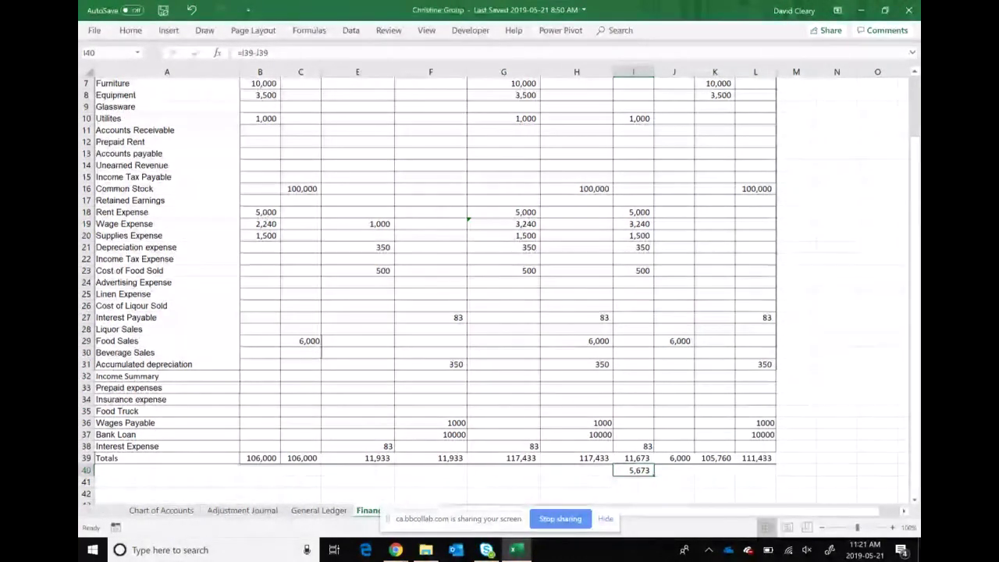
click(715, 470)
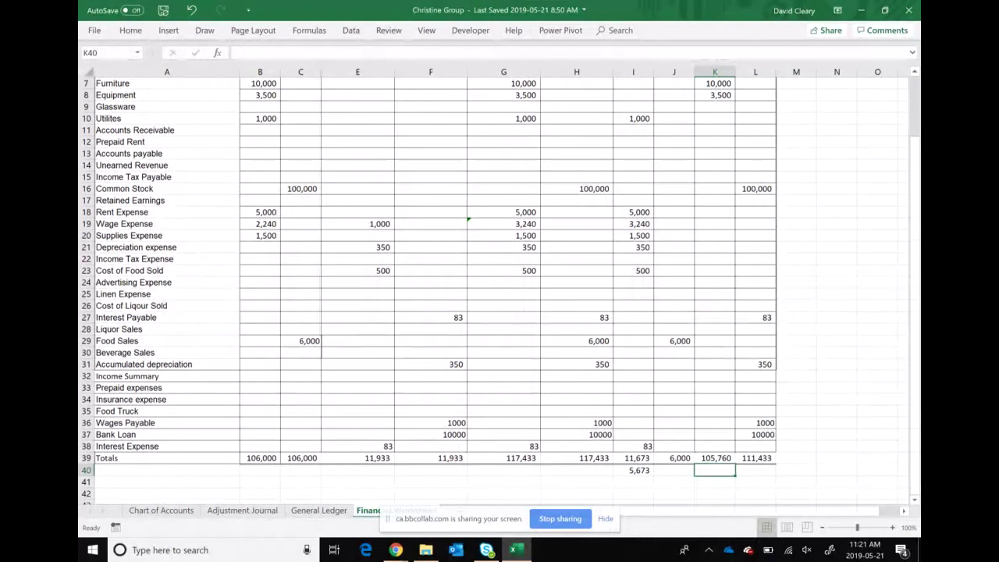
text(5)
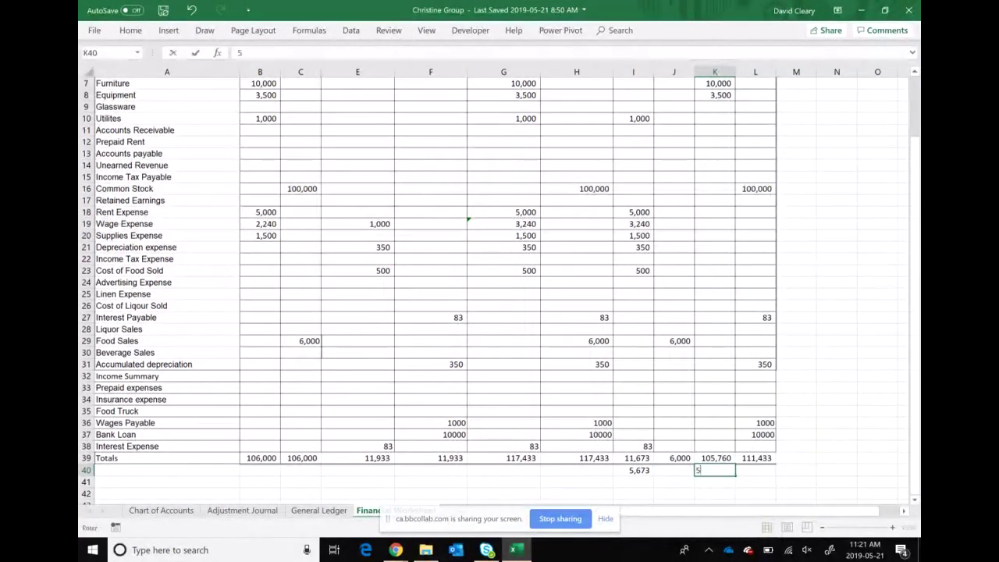
text(6)
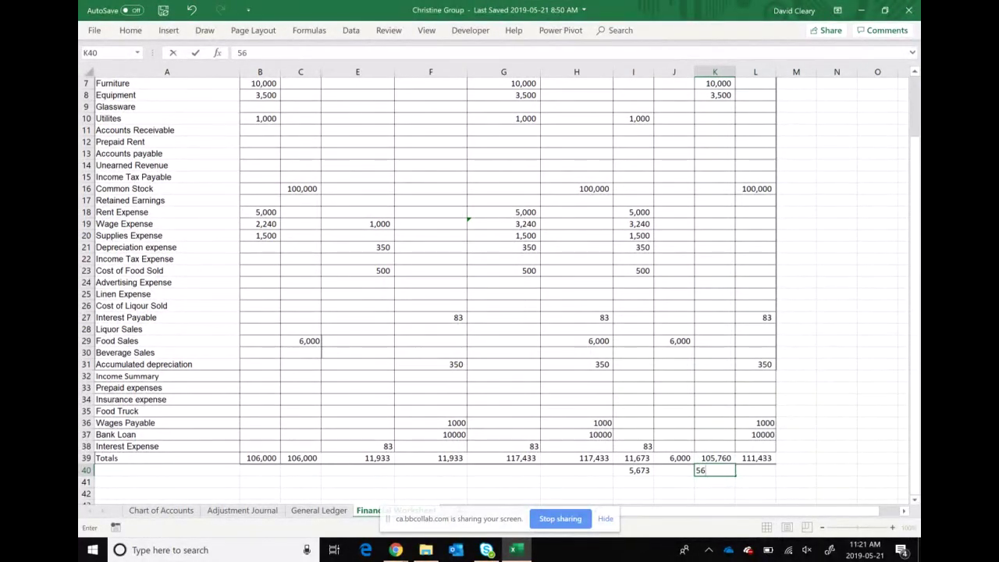
text(73)
key(Return)
- Calculate the adjusted Balance Sheet debit total in K41 with =K39+K40
text(=)
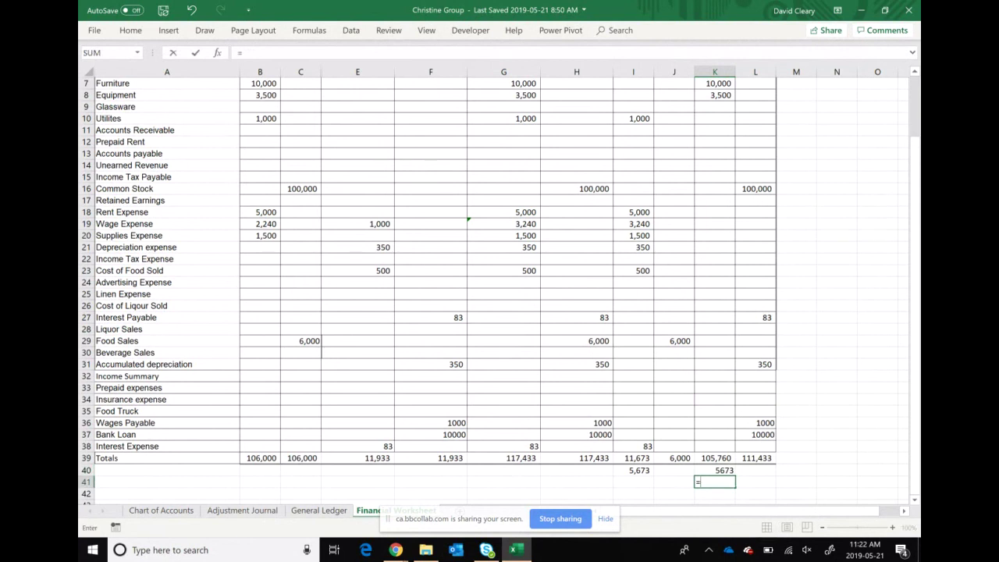
click(715, 458)
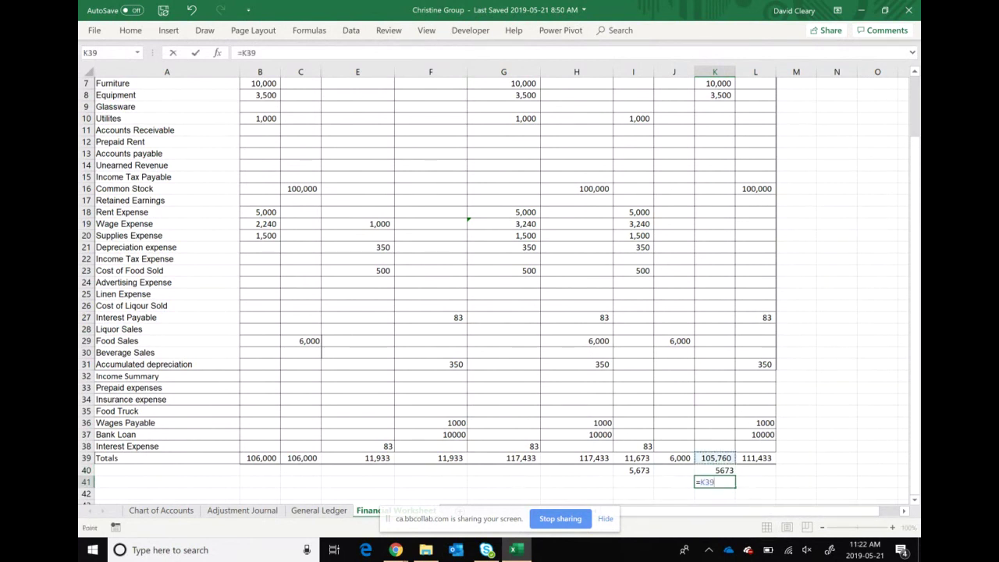
text(+)
key(Up)
key(Return)
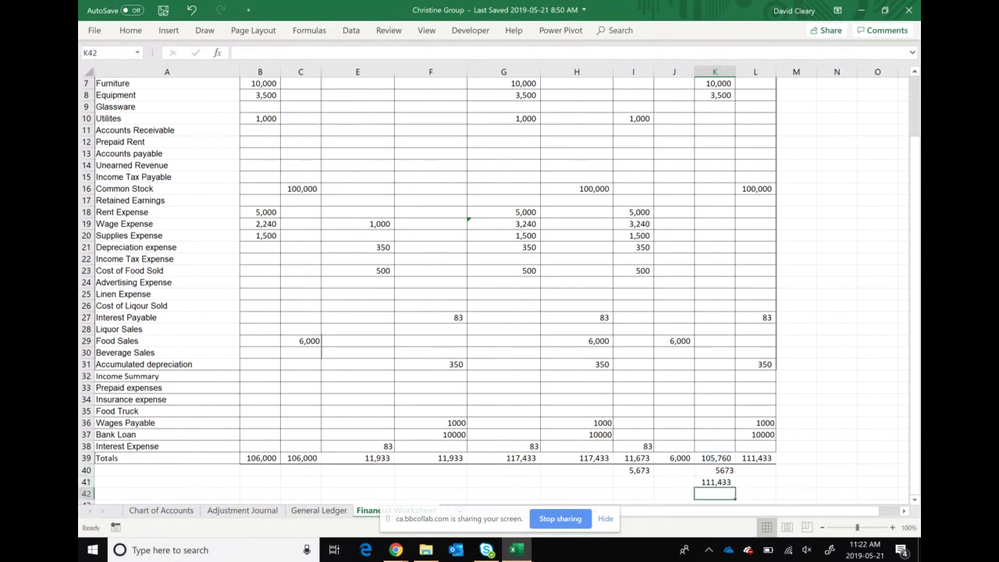
- Carry the Balance Sheet credit total down into L41 with a formula referencing L39
key(Up)
key(shift+Right)
key(shift+Up)
key(shift+Up)
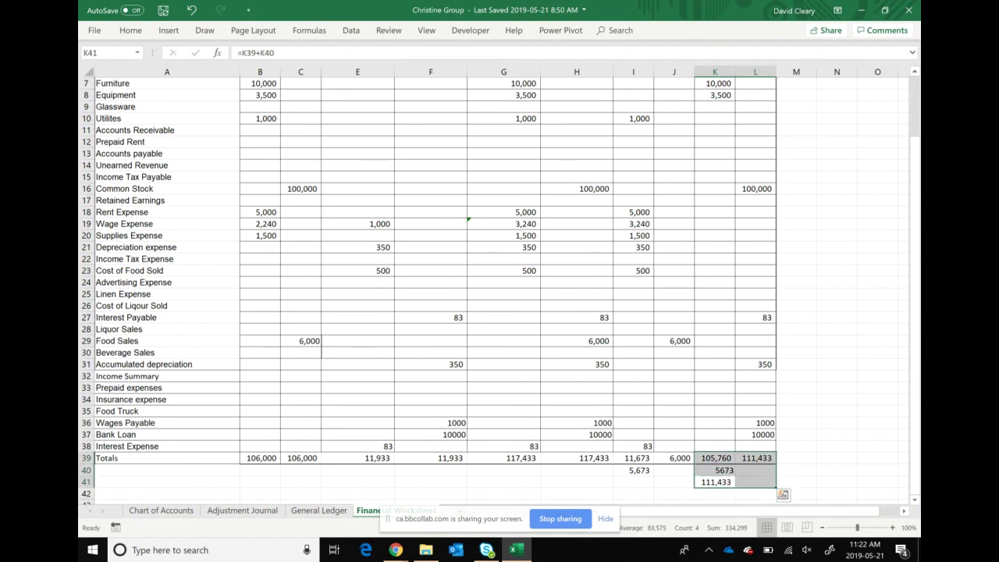
key(Right)
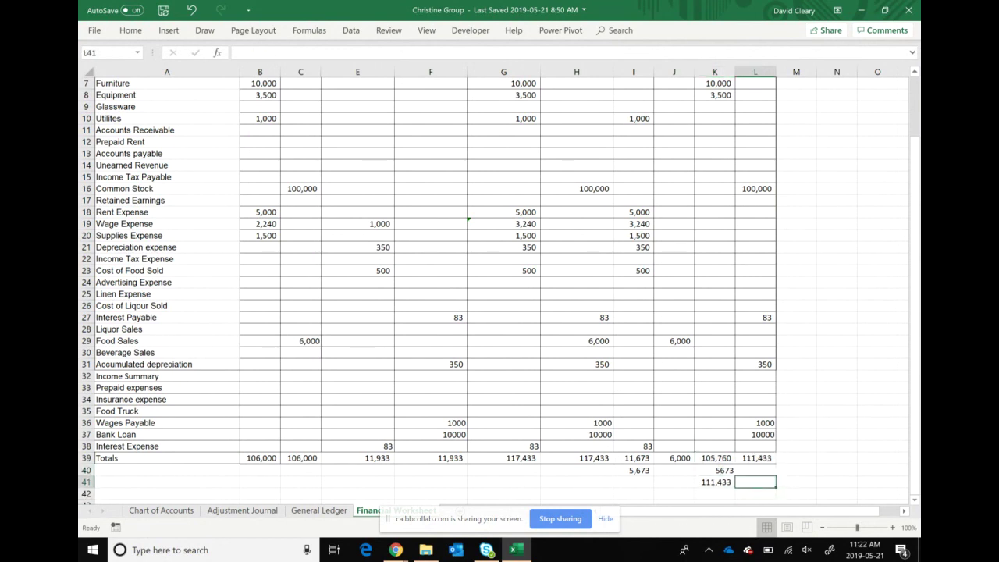
text(=)
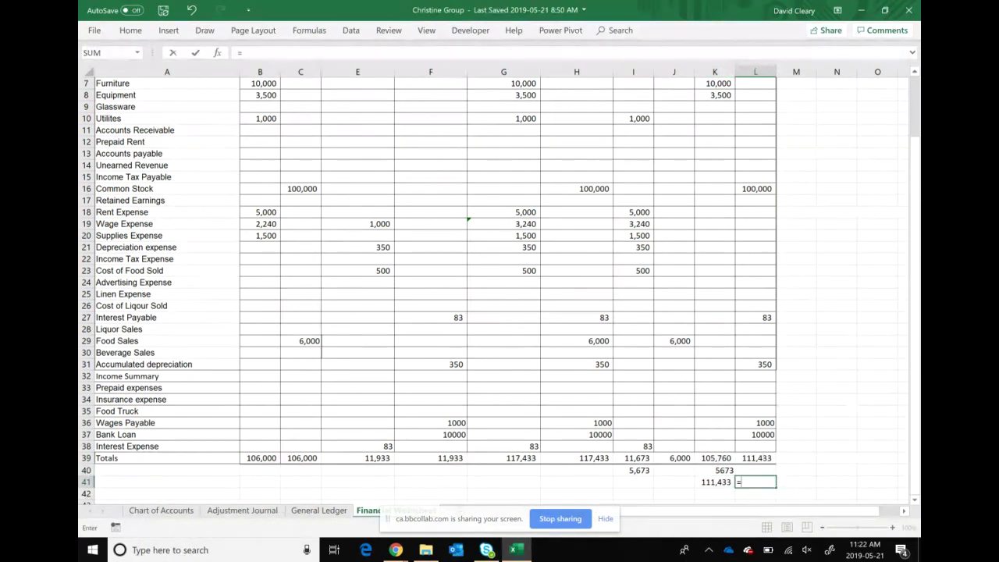
key(Up)
key(Up)
key(Return)
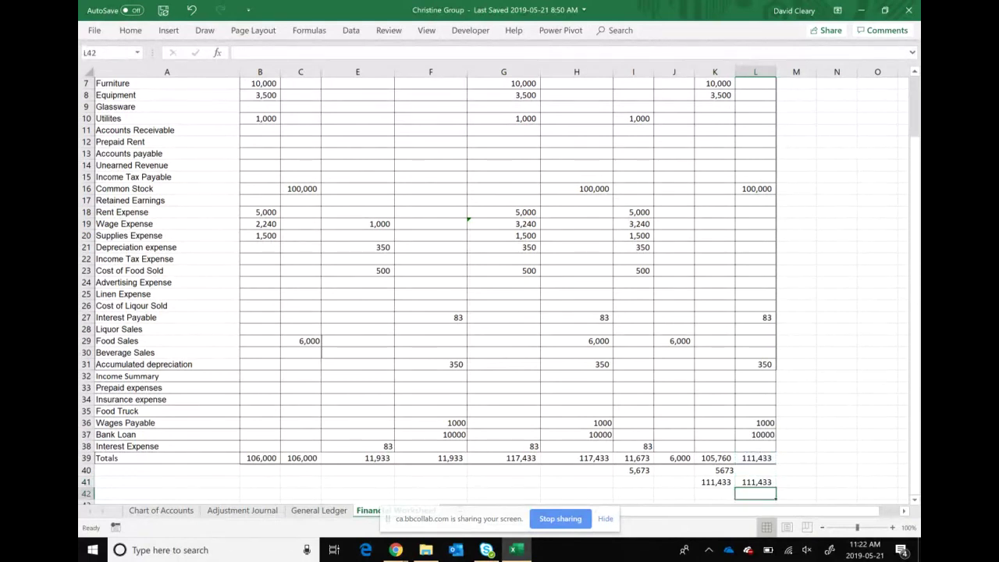